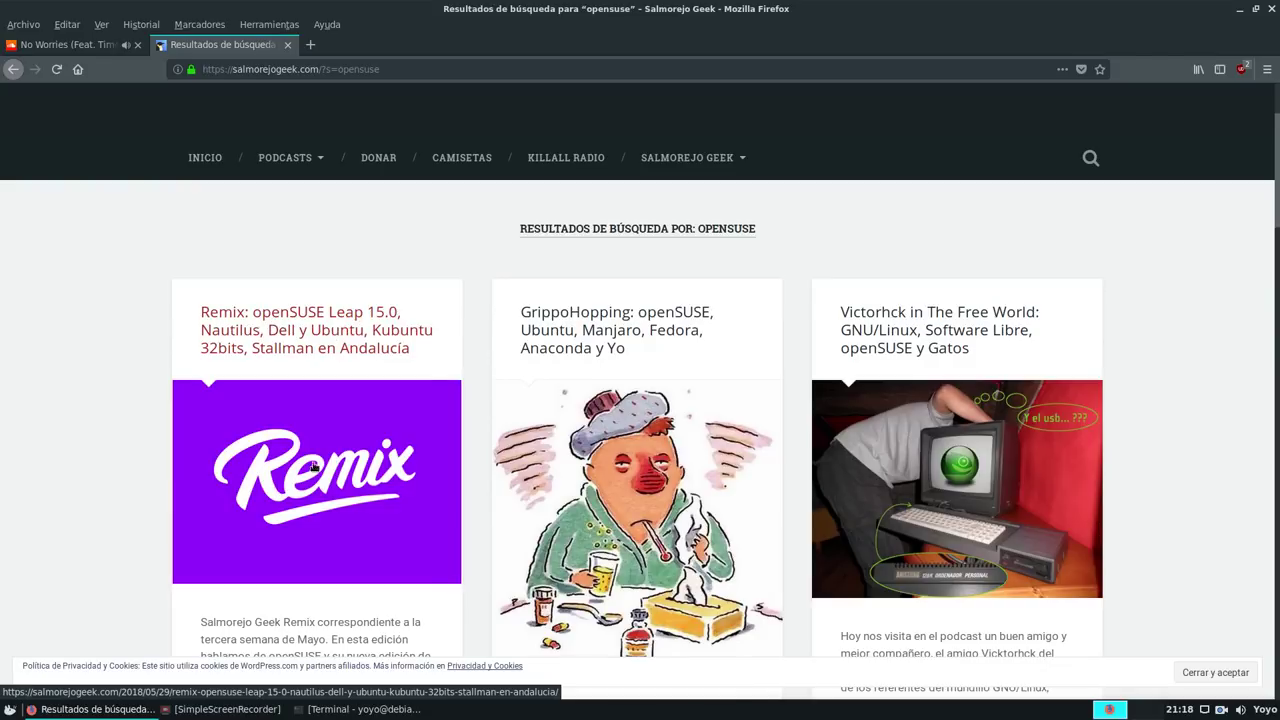
# - Look through the openSUSE search results and open the article "Remix: openSUSE Leap 15.0, Nautilus, Dell y Ubuntu, Kubuntu 32bits, Stallman en Andalucía"
pyautogui.scroll(-8, 294, 420)
pyautogui.scroll(-4, 294, 420)
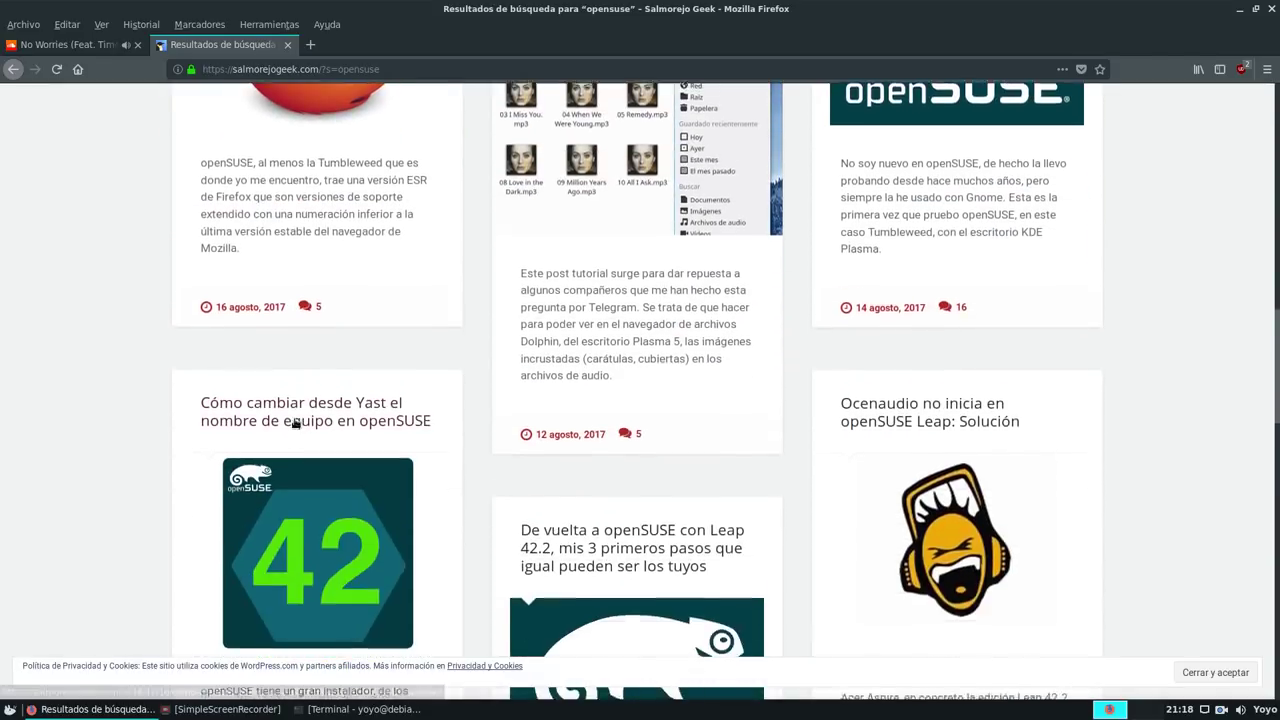
pyautogui.scroll(7, 294, 420)
pyautogui.scroll(4, 294, 424)
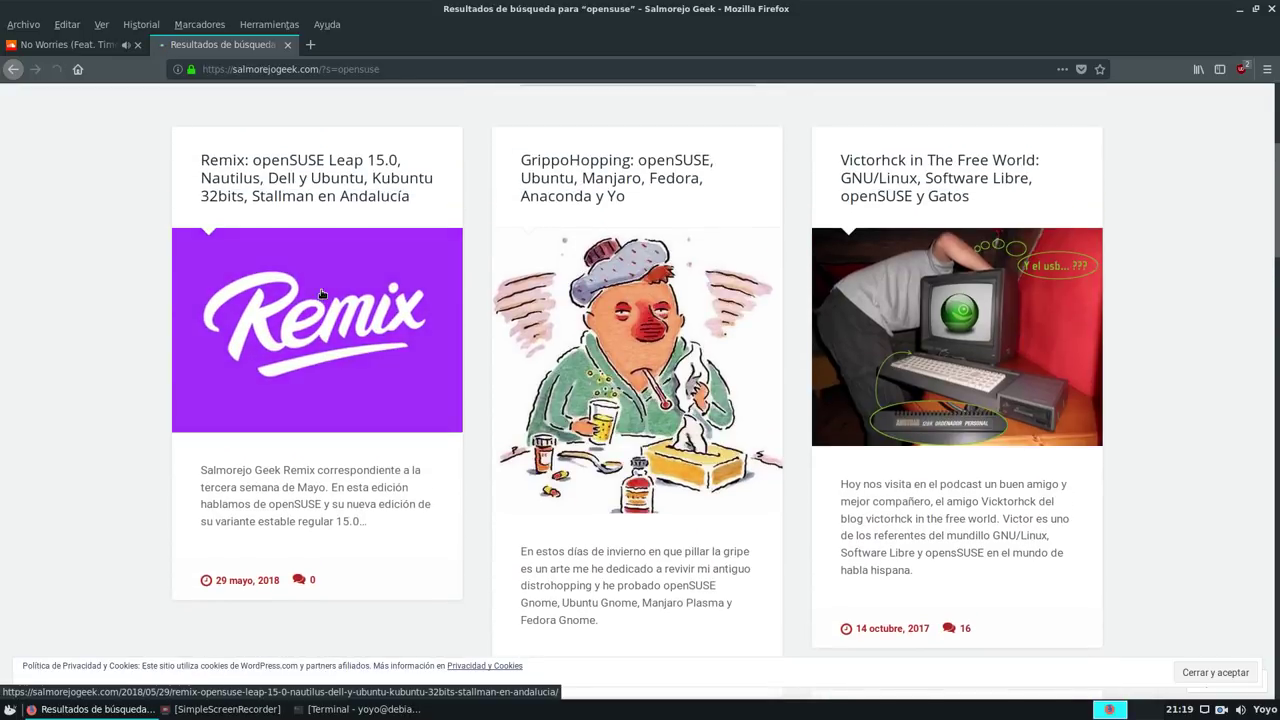
pyautogui.click(322, 293)
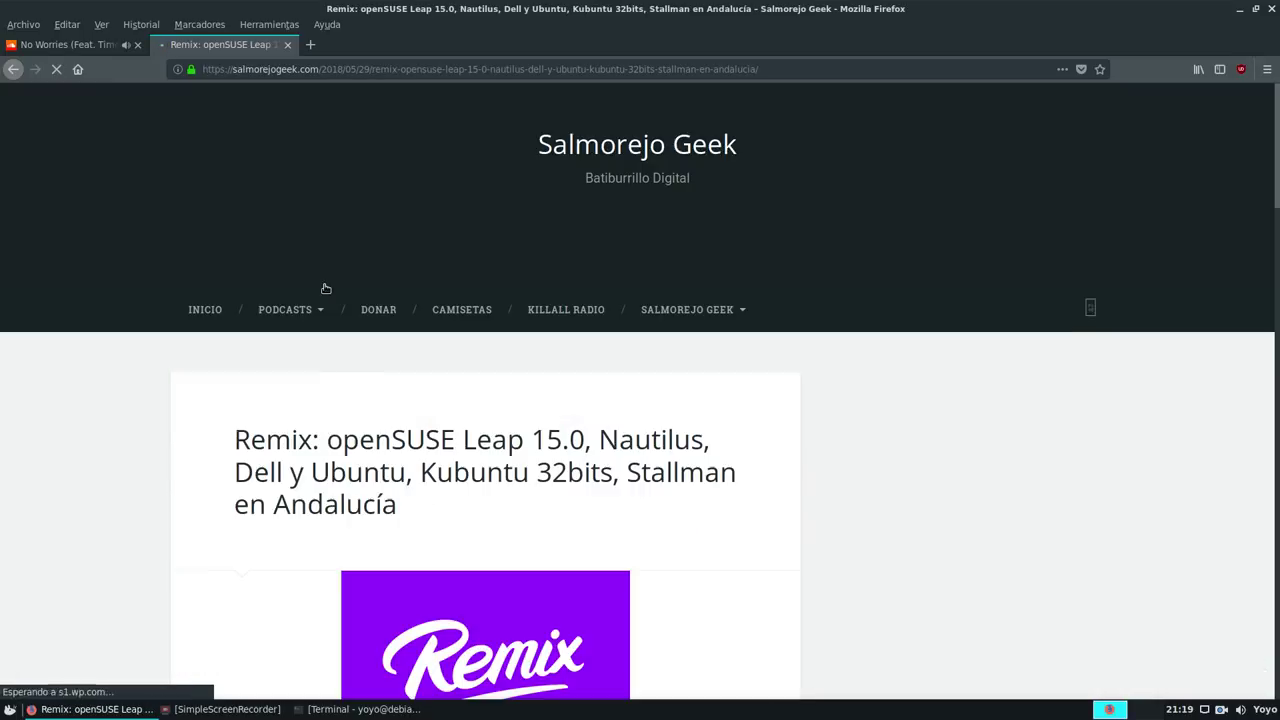
# - Show the blog's posts in the openSUSE category
pyautogui.scroll(-2, 327, 296)
pyautogui.scroll(-2, 500, 350)
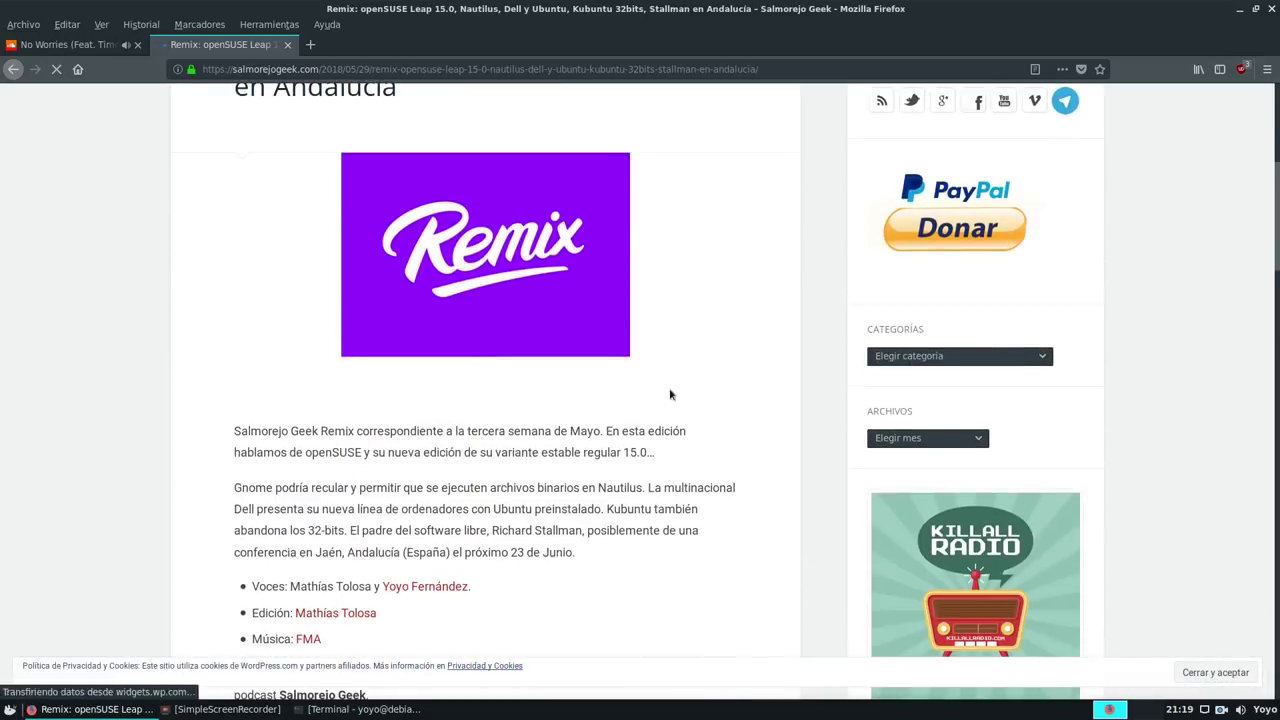
pyautogui.click(921, 357)
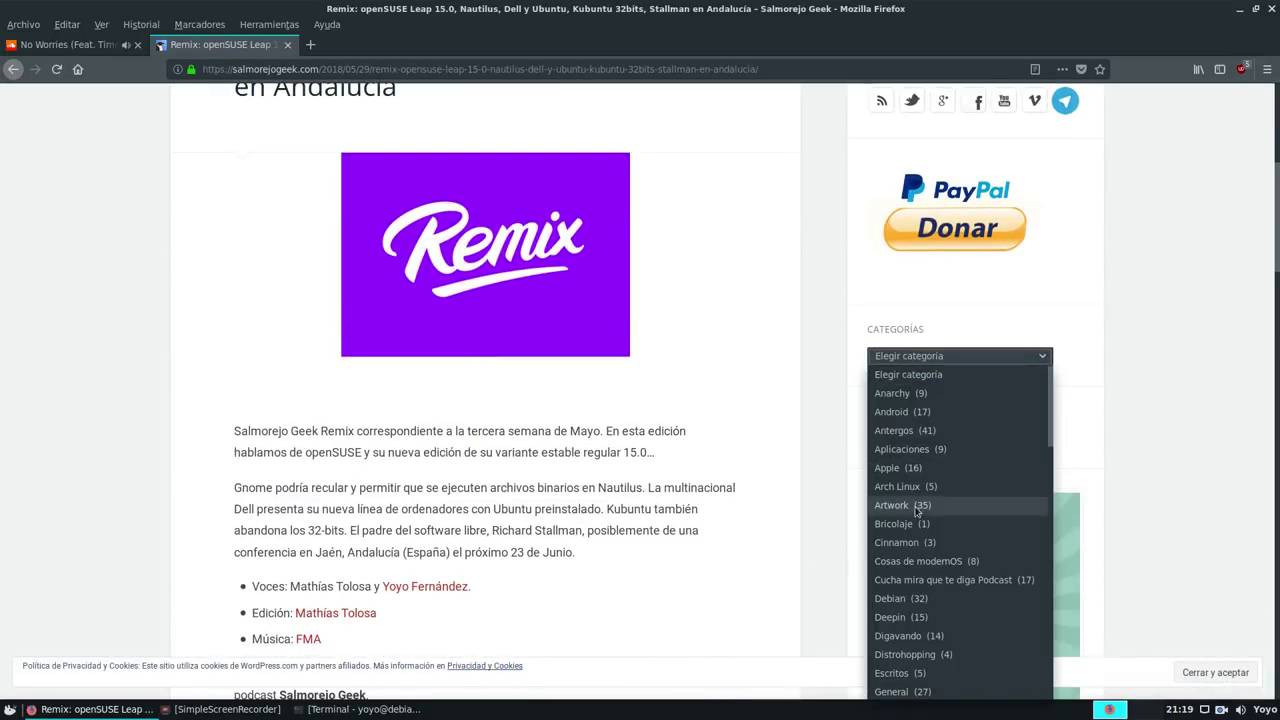
pyautogui.scroll(-5, 933, 494)
pyautogui.scroll(-6, 933, 494)
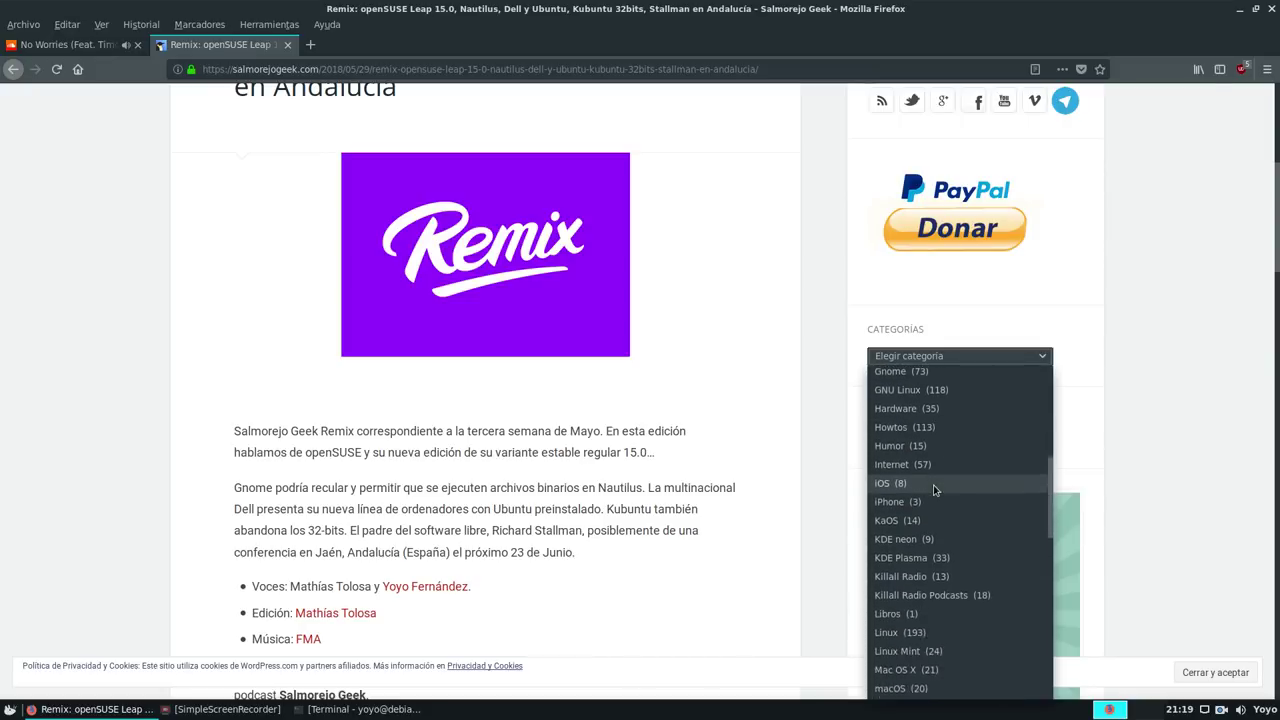
pyautogui.scroll(-2, 935, 489)
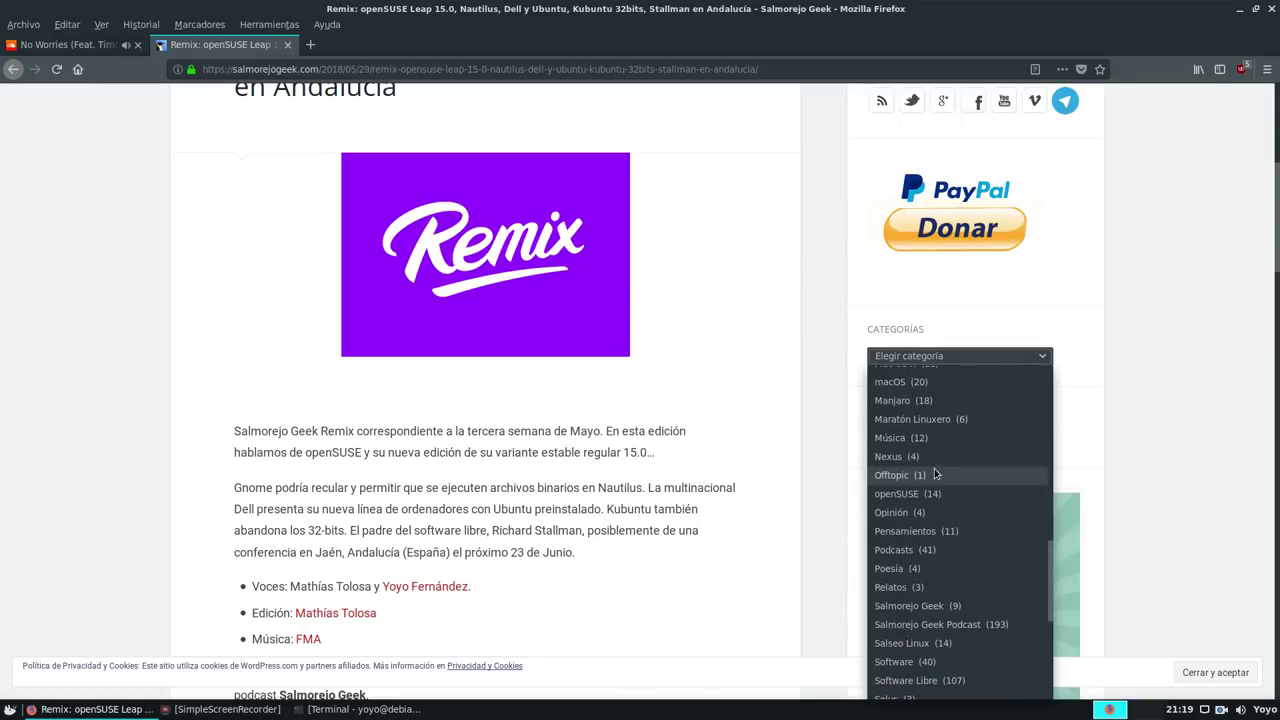
pyautogui.click(938, 494)
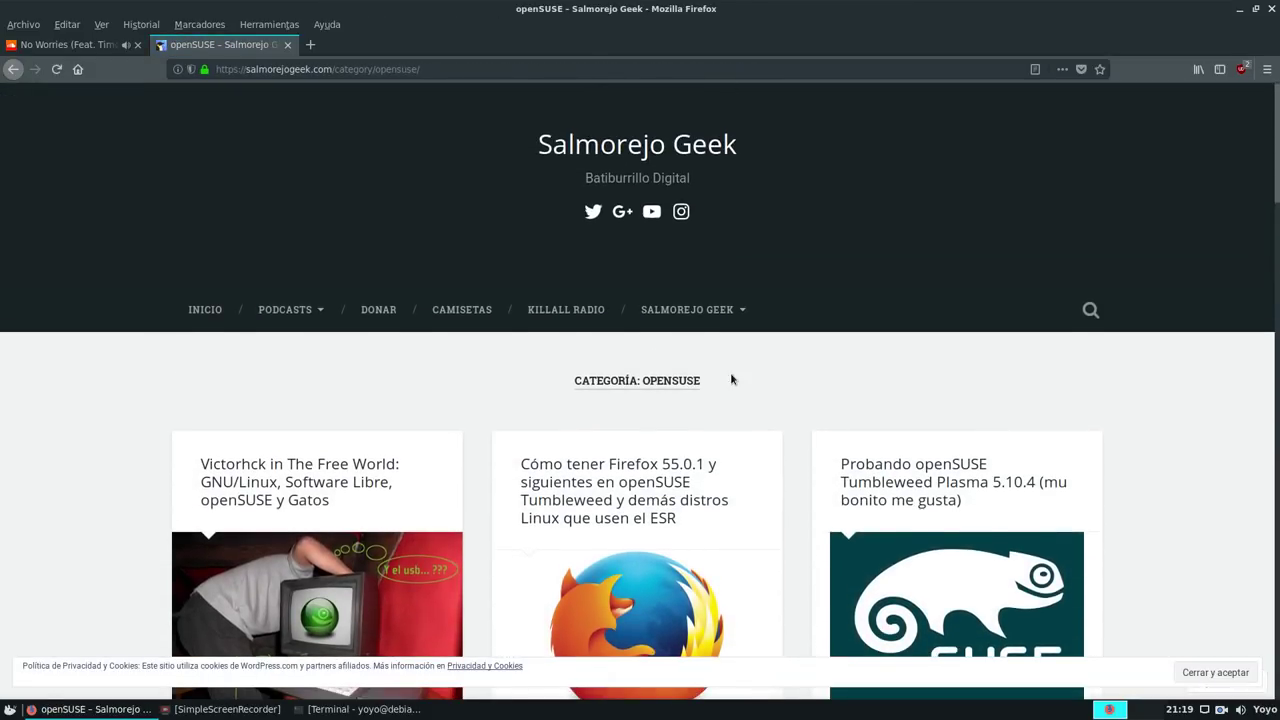
# - Look over the posts listed in the openSUSE category and return to the start of the page
pyautogui.scroll(-3, 563, 343)
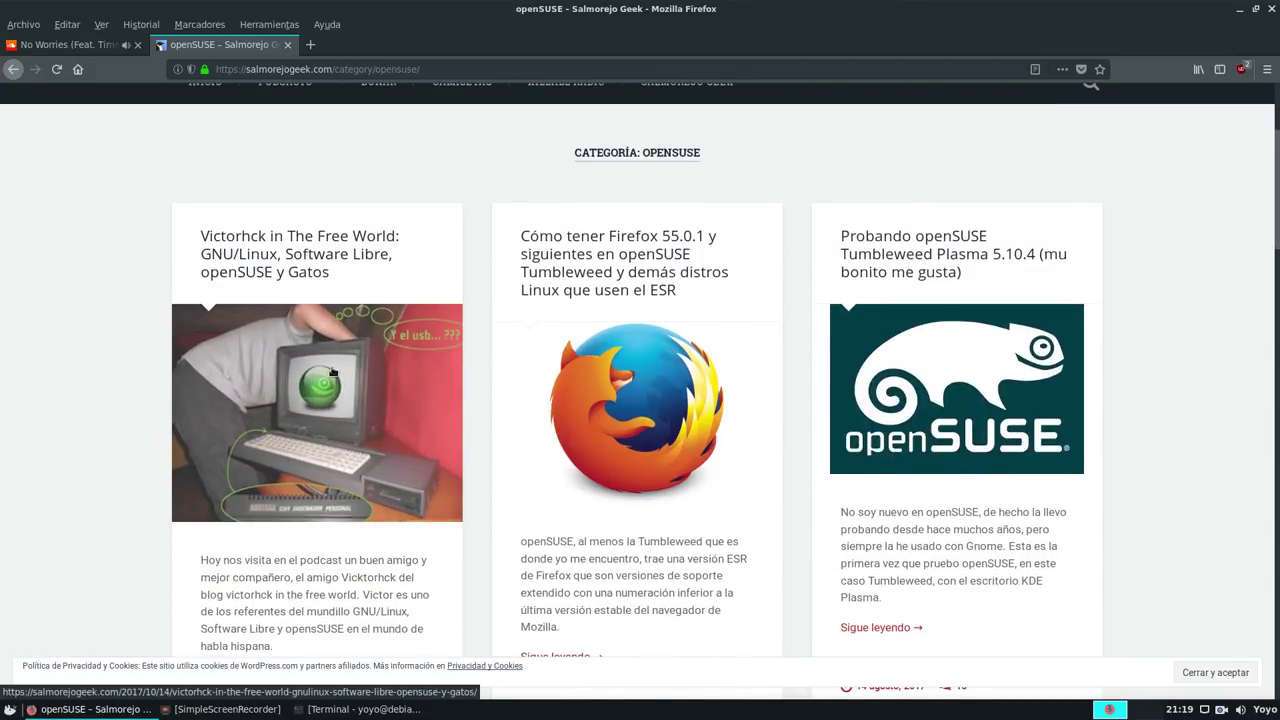
pyautogui.scroll(-5, 332, 372)
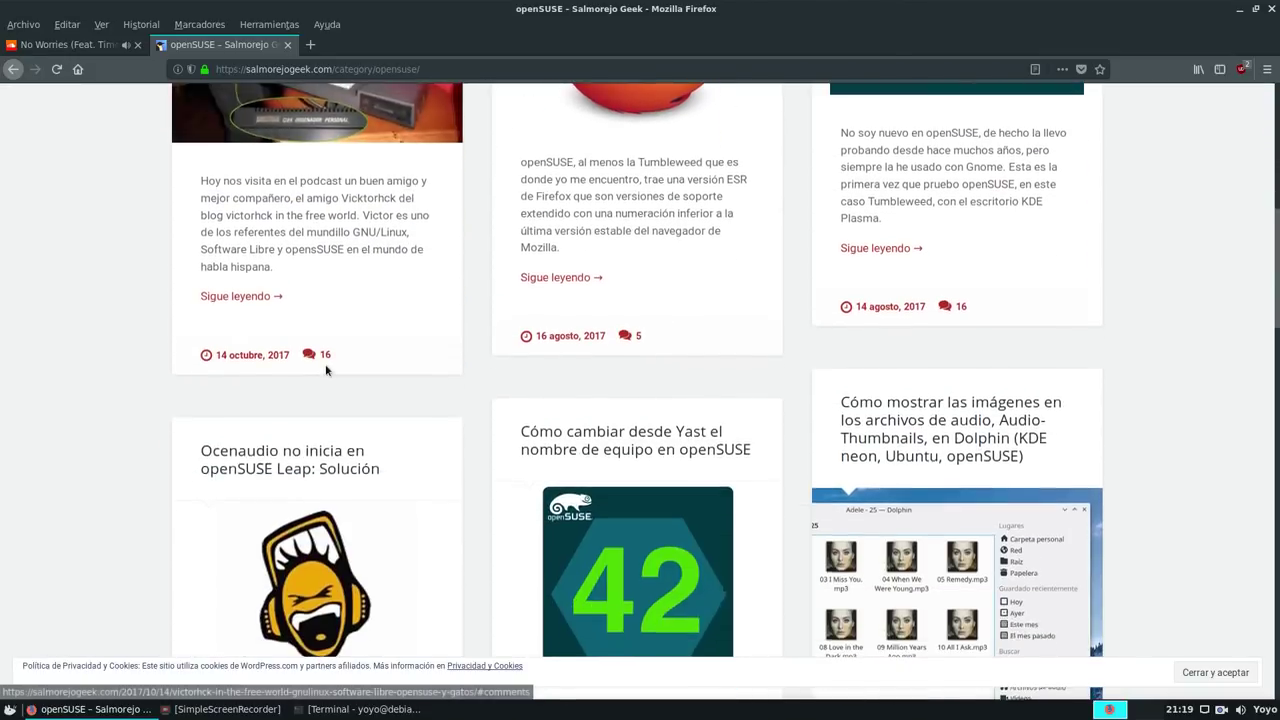
pyautogui.scroll(8, 325, 371)
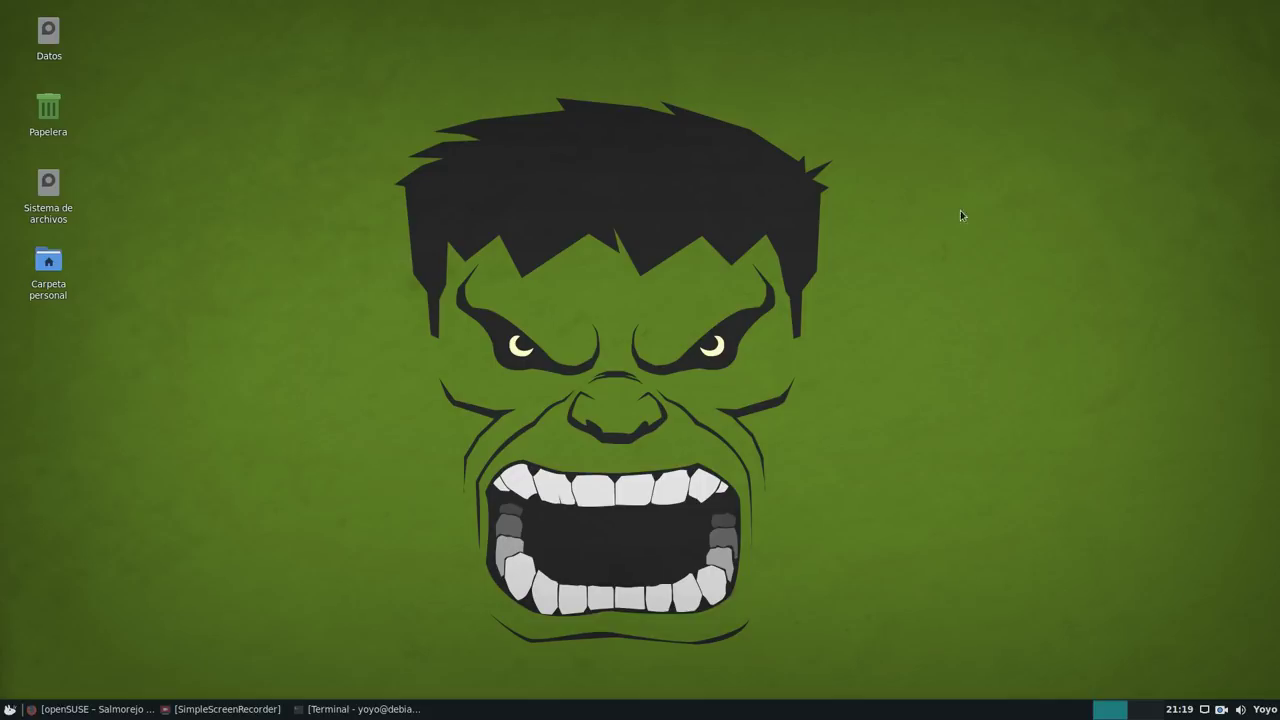
# - Minimise the browser, check the recording information in SimpleScreenRecorder, and minimise the recorder again
pyautogui.click(1239, 9)
pyautogui.click(227, 709)
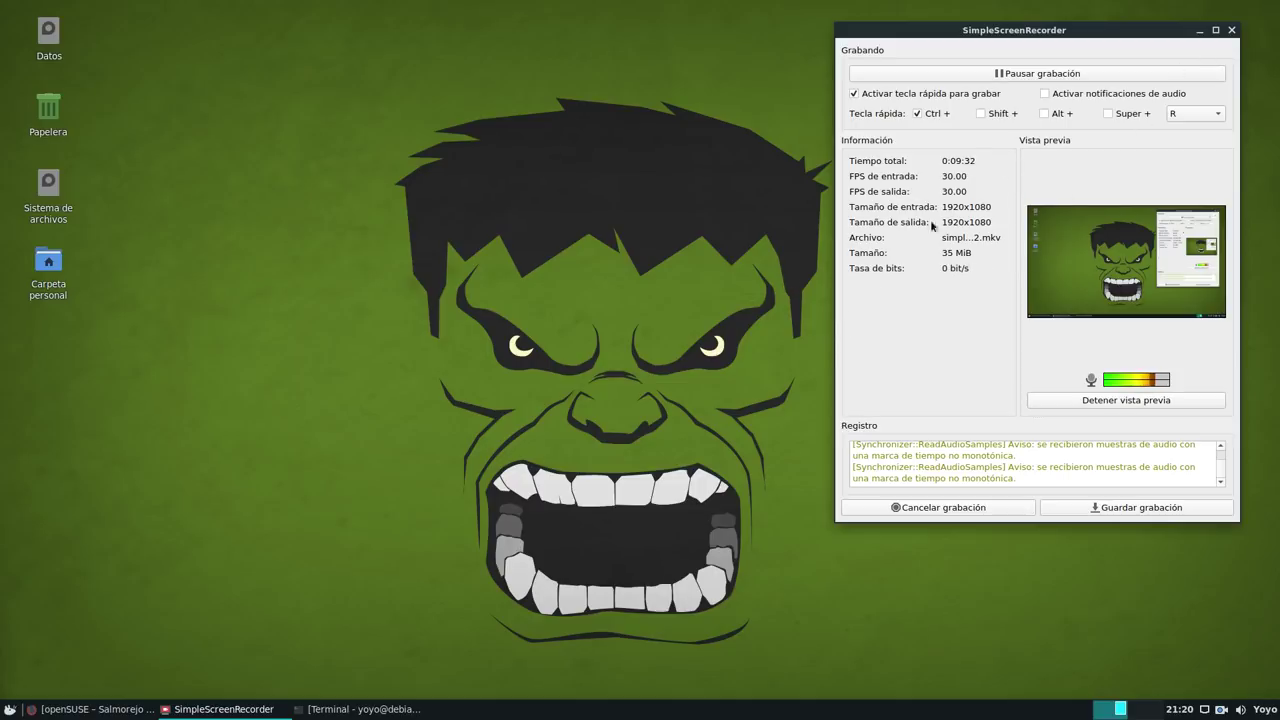
pyautogui.click(1200, 31)
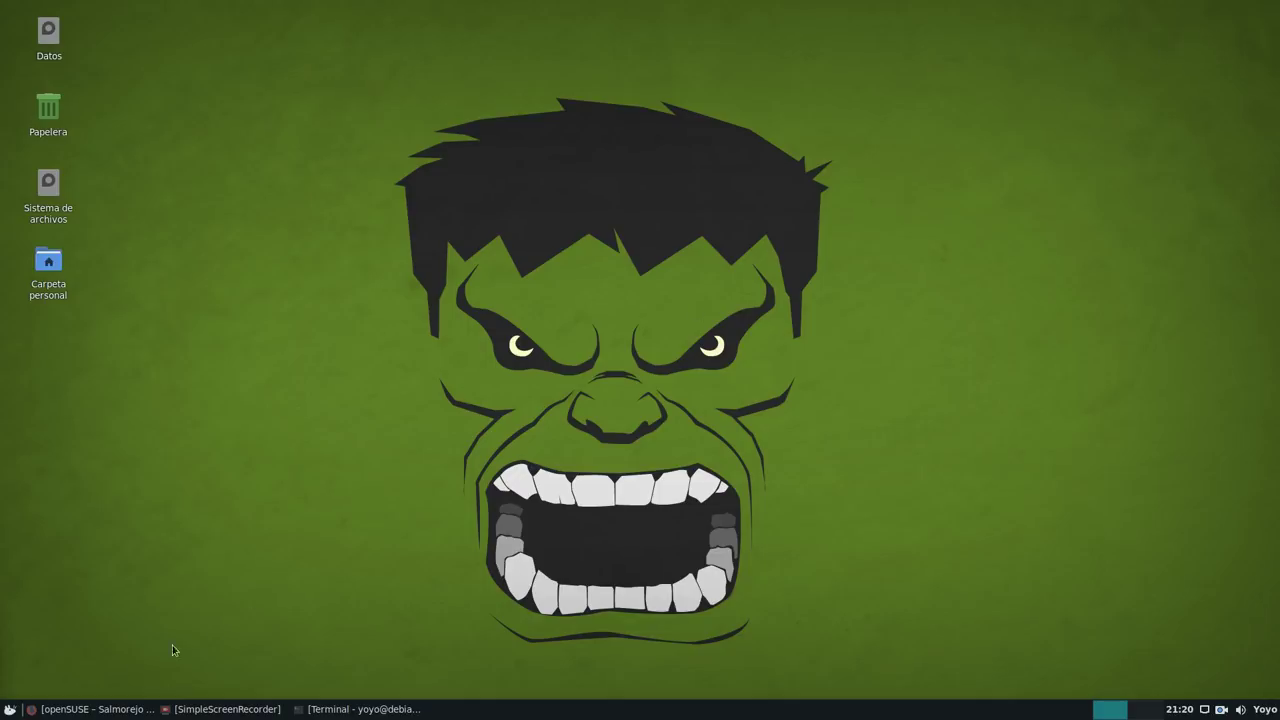
# - Review the installed Multimedia applications in the system's application launcher and close it
pyautogui.click(9, 709)
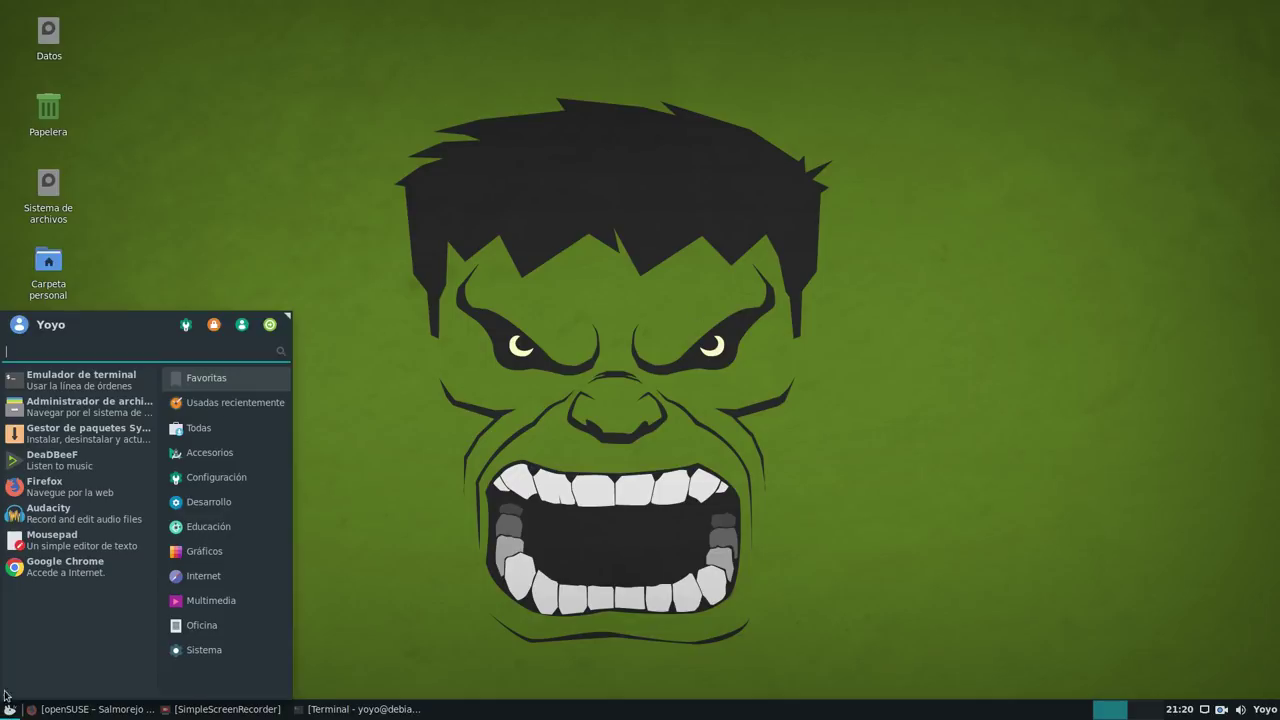
pyautogui.click(210, 600)
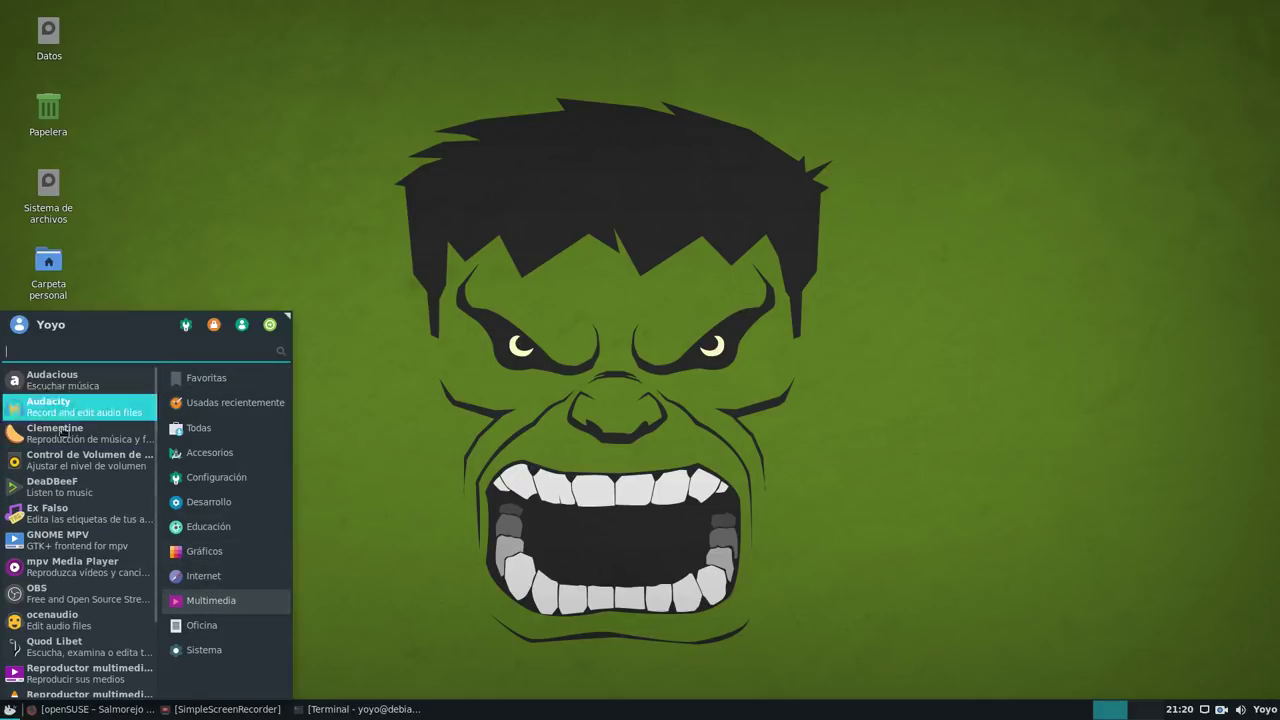
pyautogui.scroll(-1, 73, 550)
pyautogui.scroll(-1, 73, 550)
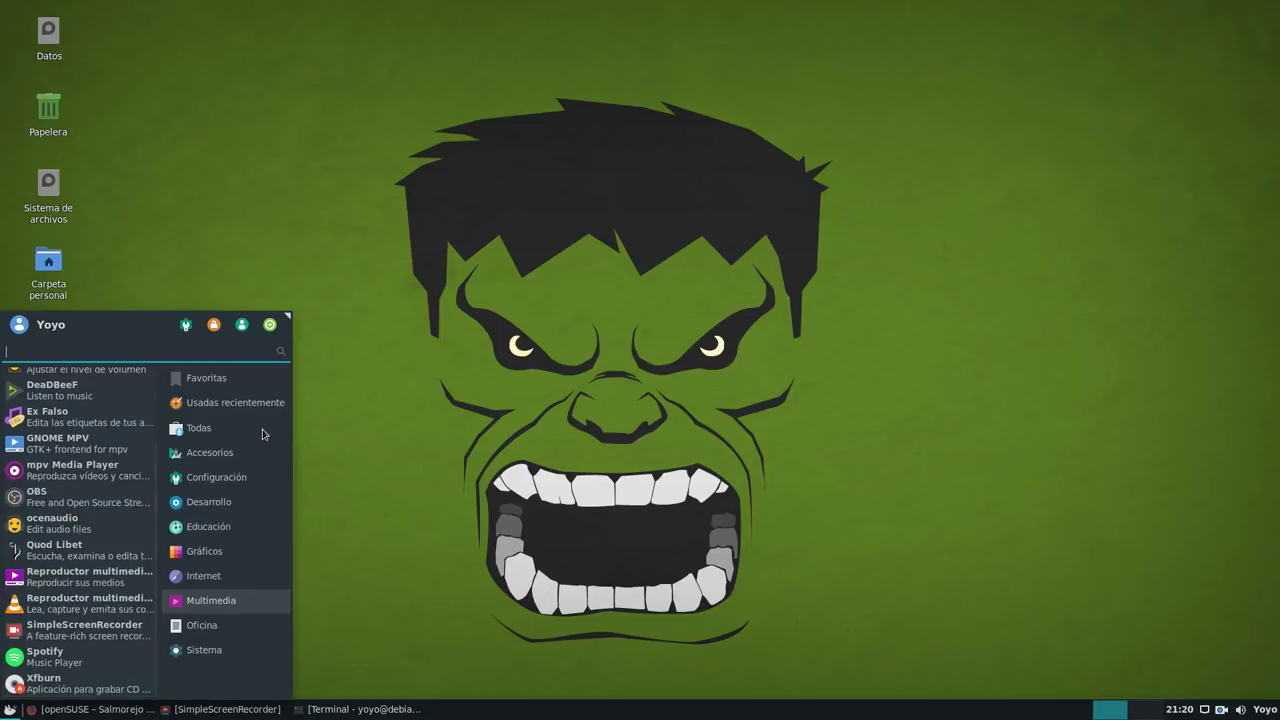
pyautogui.click(603, 108)
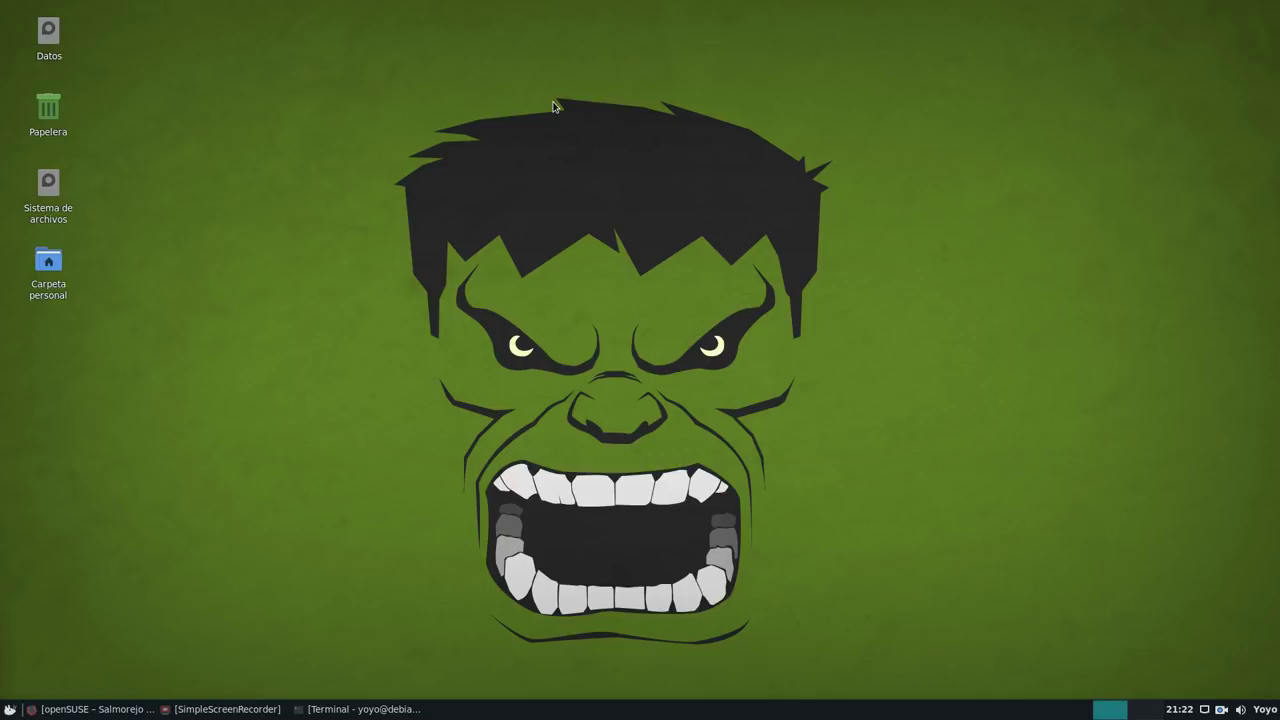
# - Switch back to Firefox and open debian.org in a new tab
pyautogui.click(92, 709)
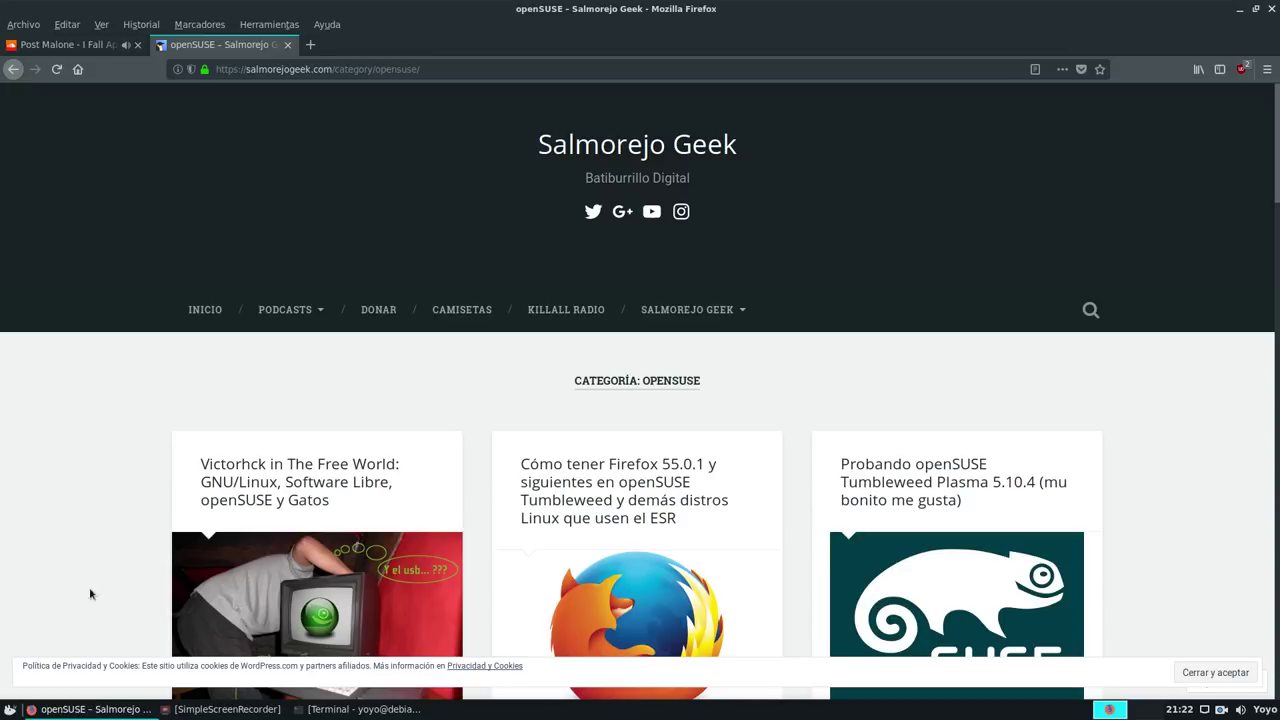
pyautogui.click(310, 45)
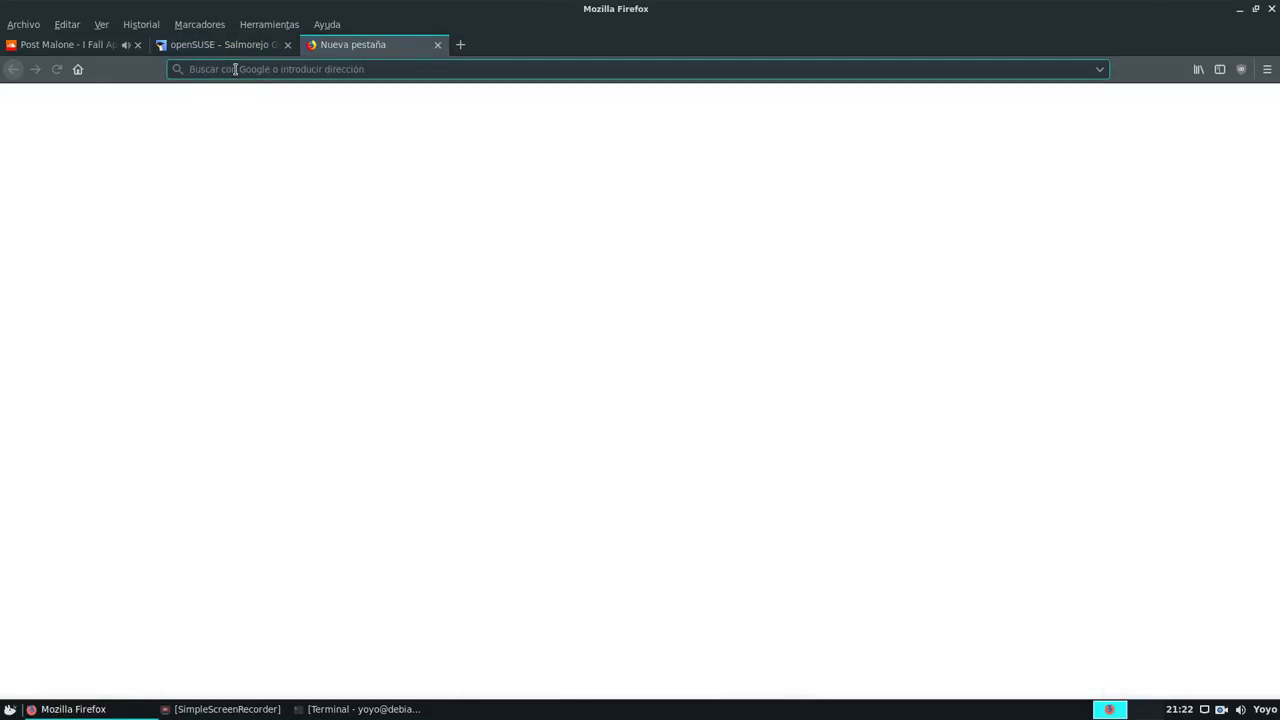
pyautogui.write('debian.or')
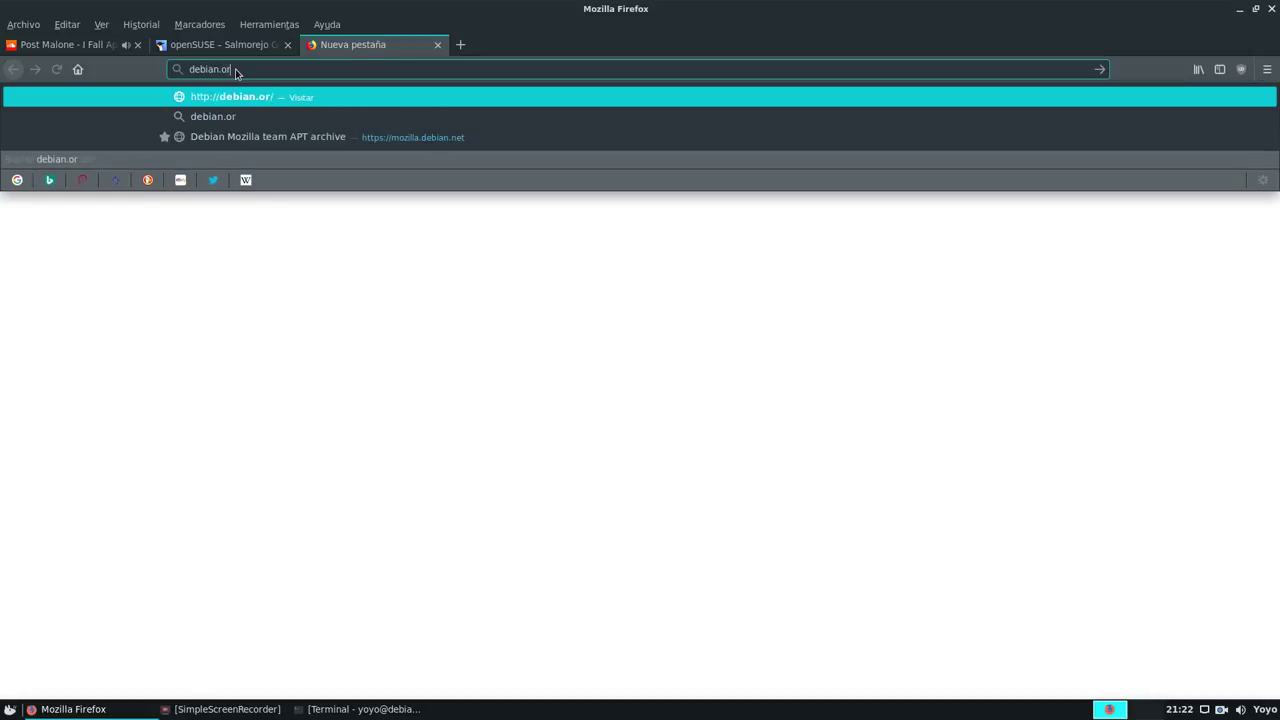
pyautogui.write('g')
pyautogui.press('Return')
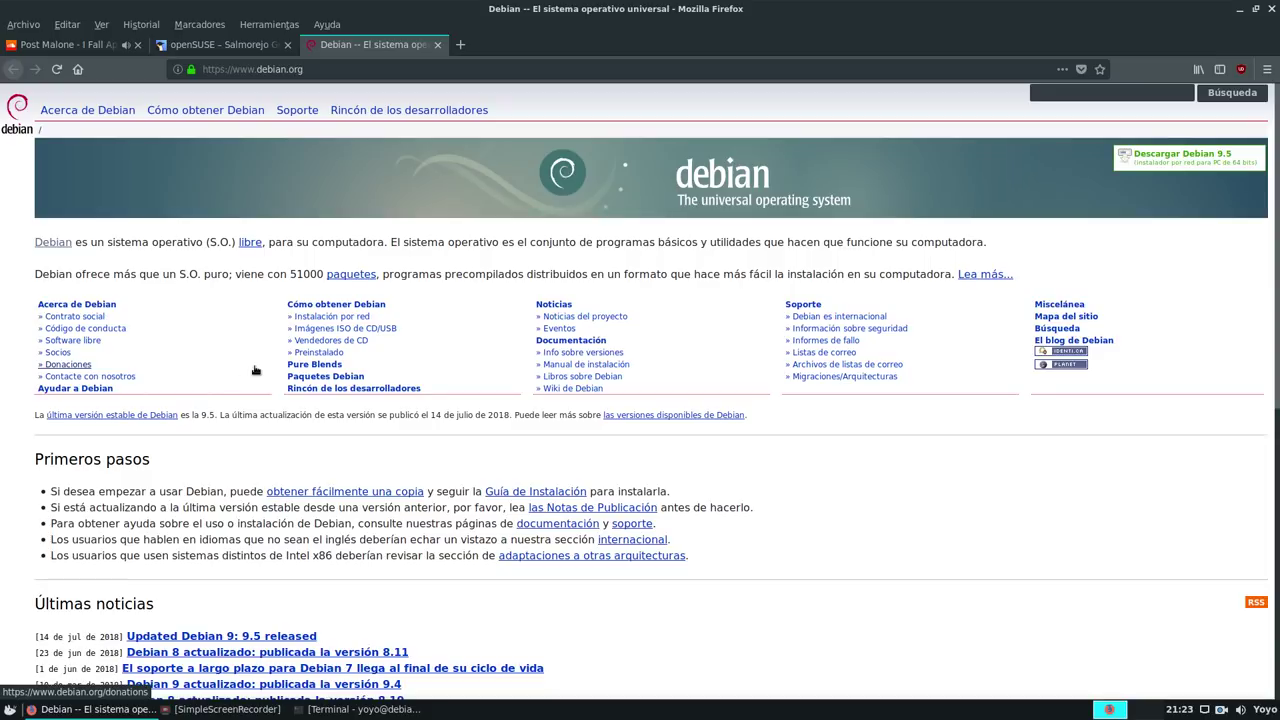
# - Open the HTTP download page for Debian CD/DVD images and show the stable amd64 DVD image files
pyautogui.click(345, 329)
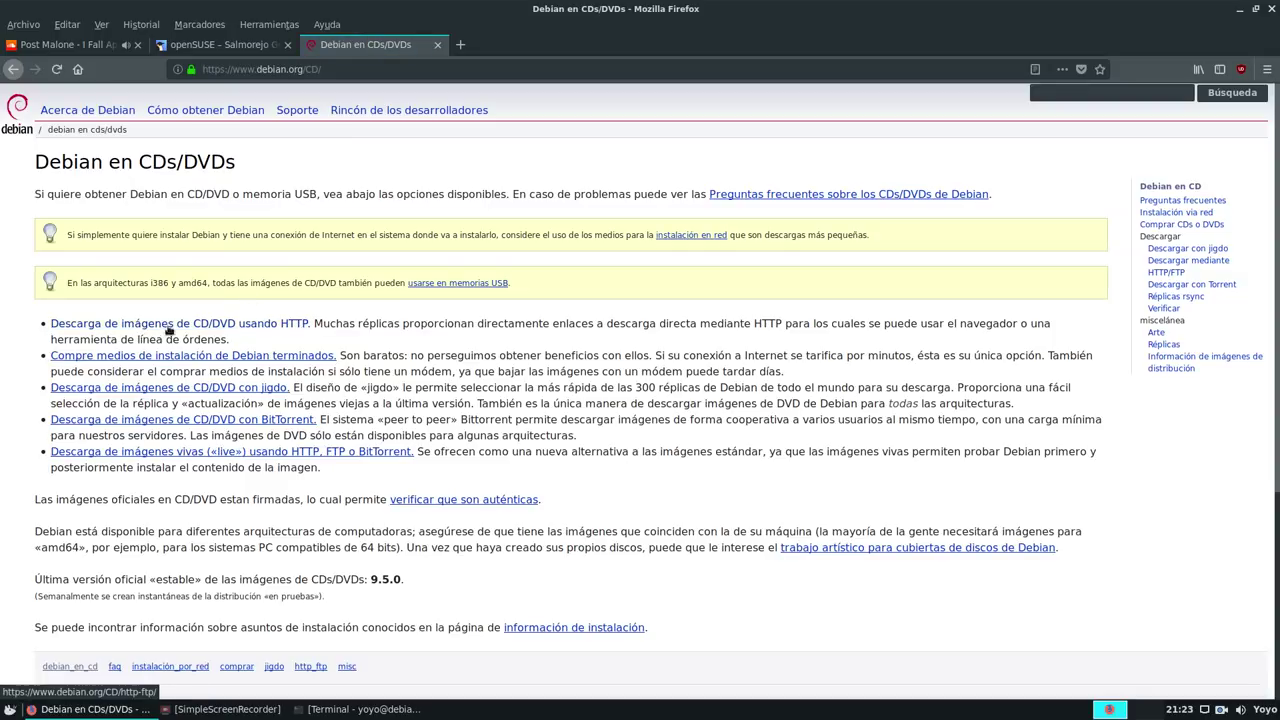
pyautogui.click(183, 325)
pyautogui.click(207, 355)
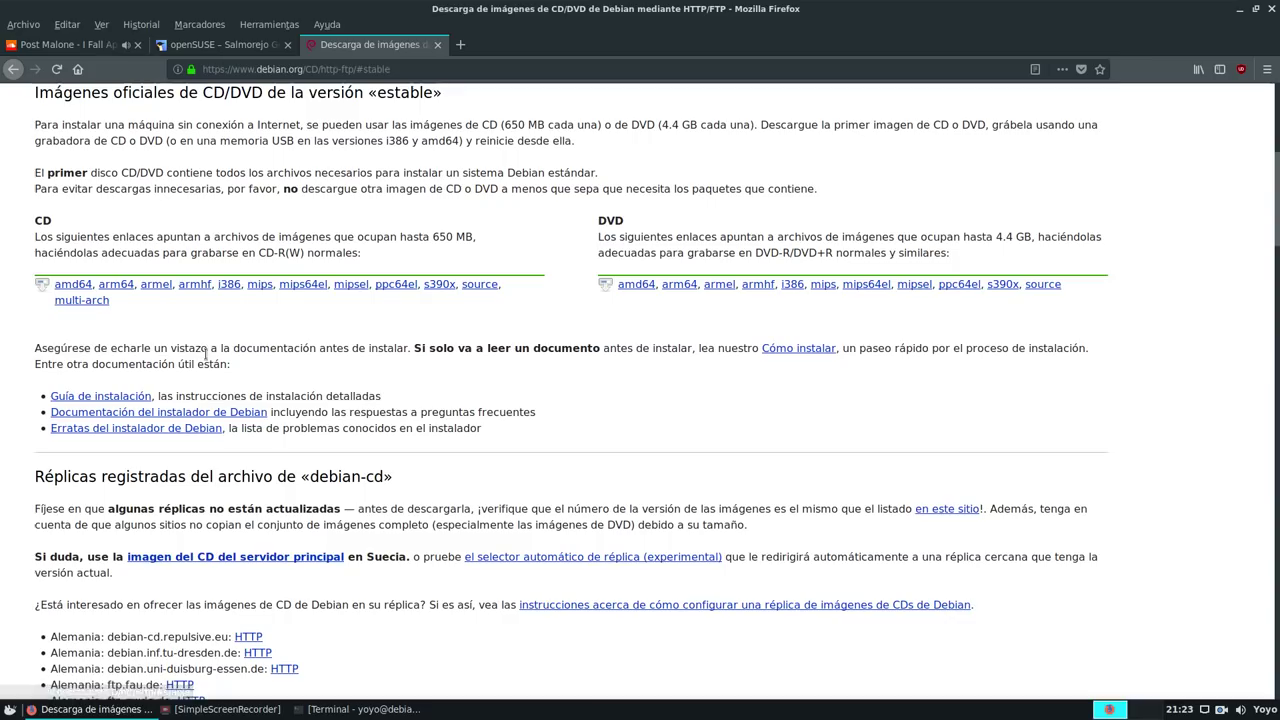
pyautogui.scroll(-6, 165, 385)
pyautogui.scroll(10, 162, 381)
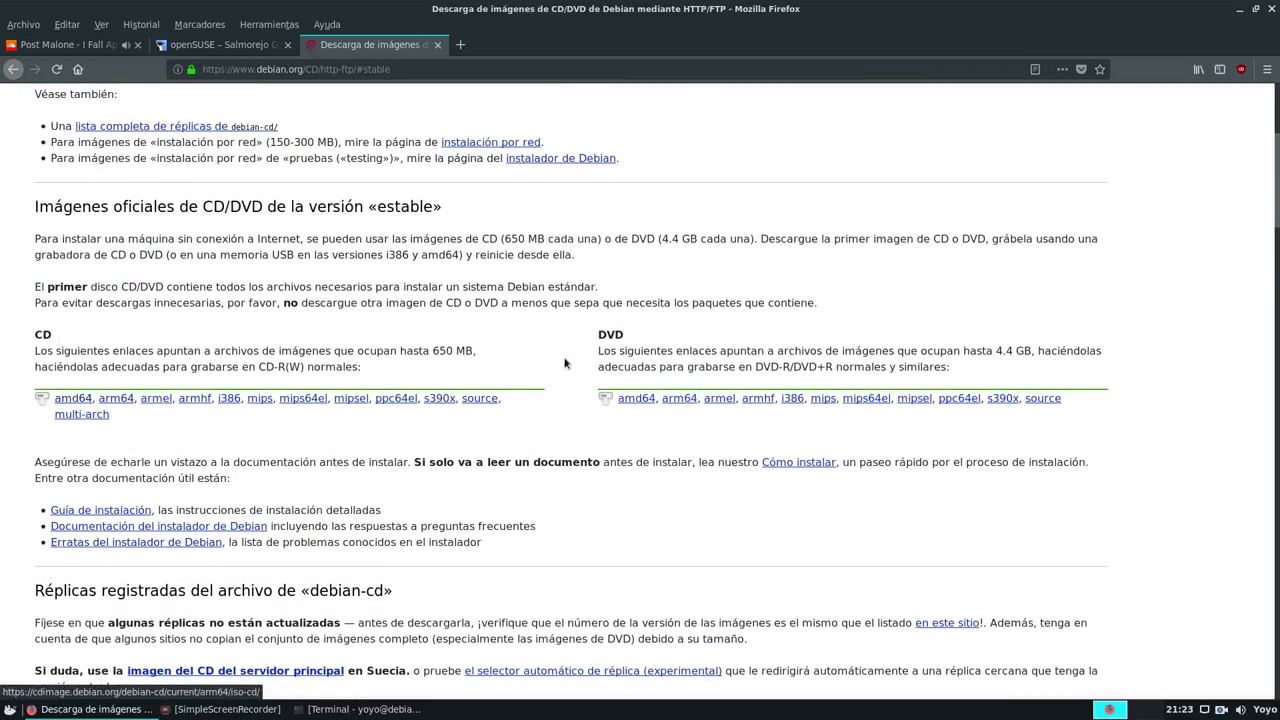
pyautogui.click(636, 398)
pyautogui.scroll(-6, 130, 371)
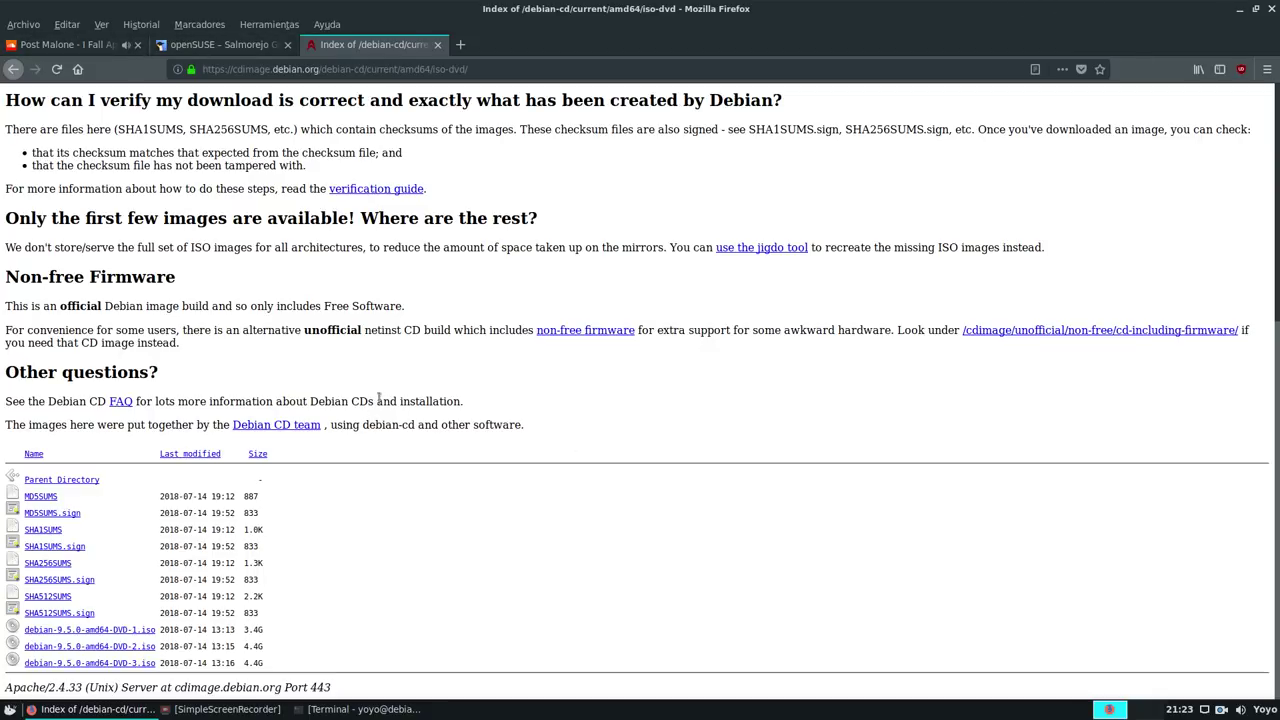
# - Minimise the browser and launch the Synaptic package manager, authenticating with the root password
pyautogui.click(1239, 9)
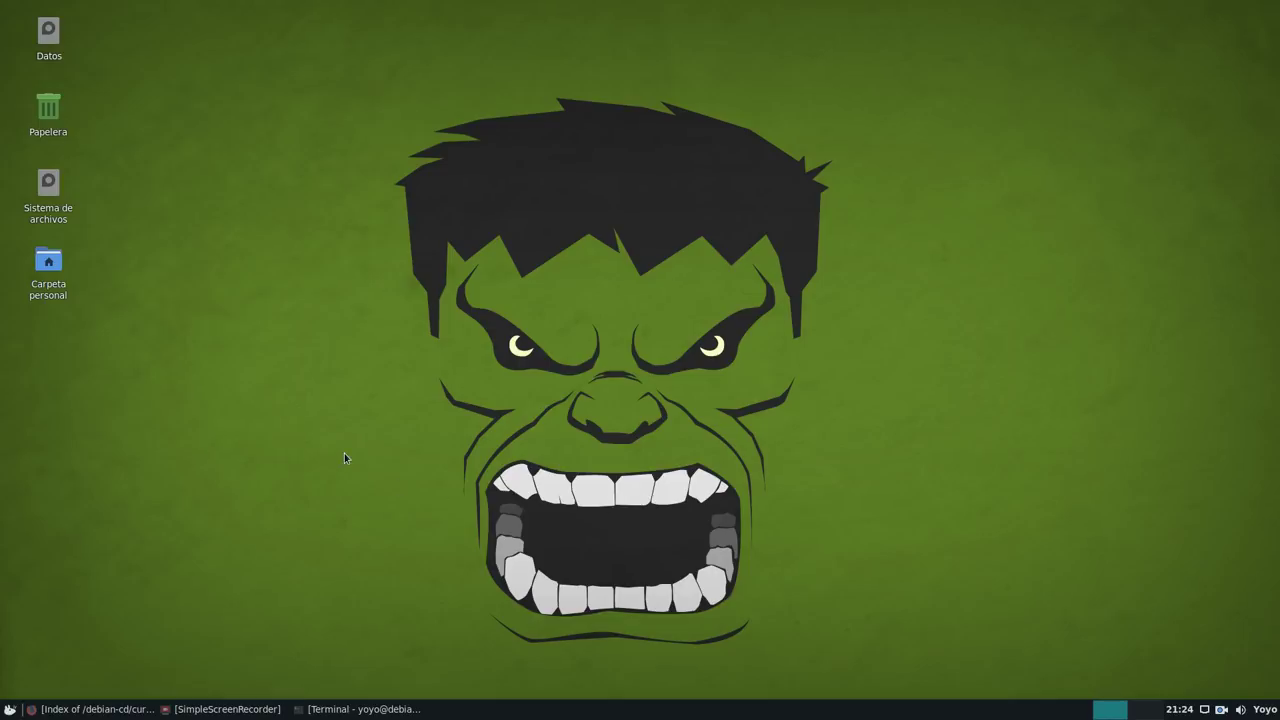
pyautogui.click(9, 709)
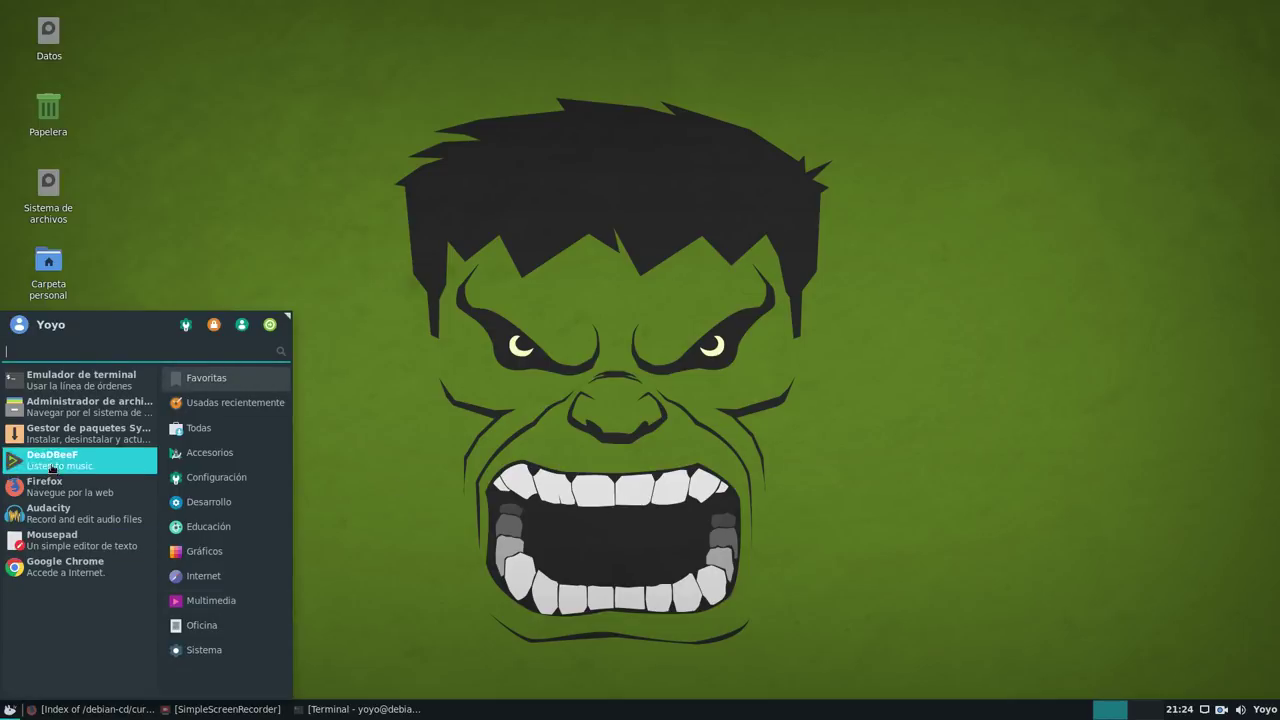
pyautogui.click(66, 431)
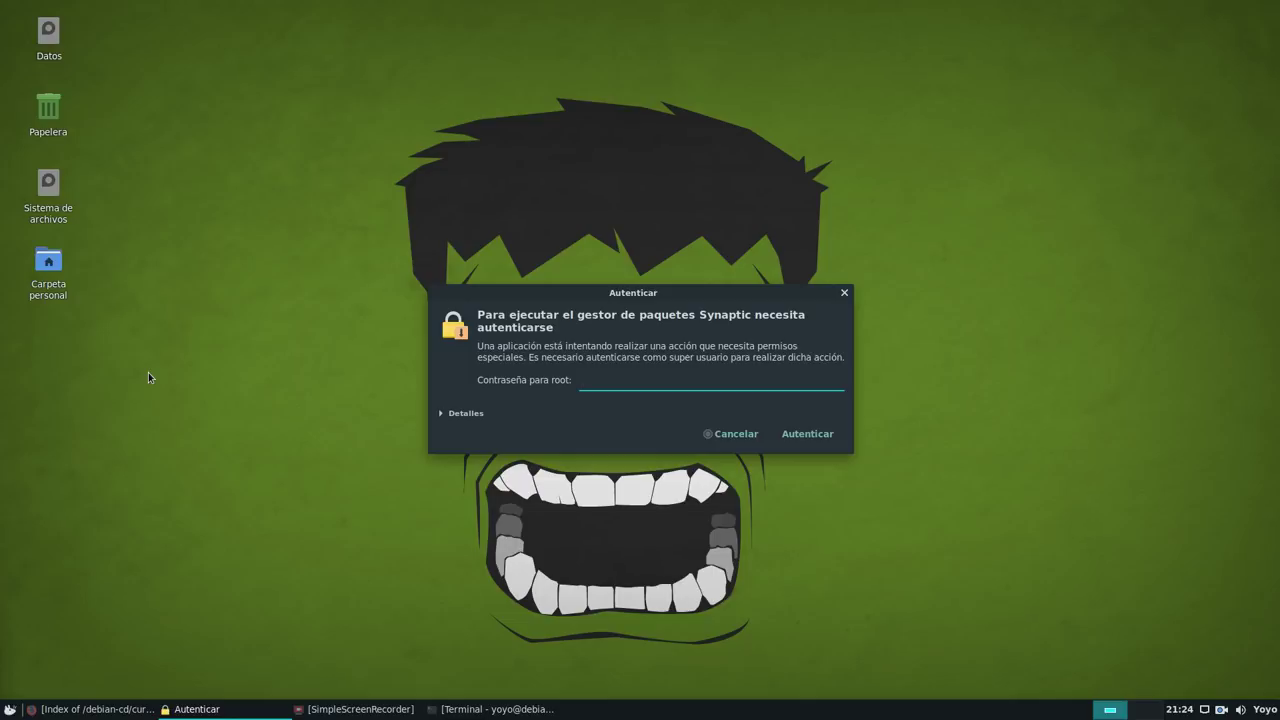
pyautogui.write('*******')
pyautogui.press('Return')
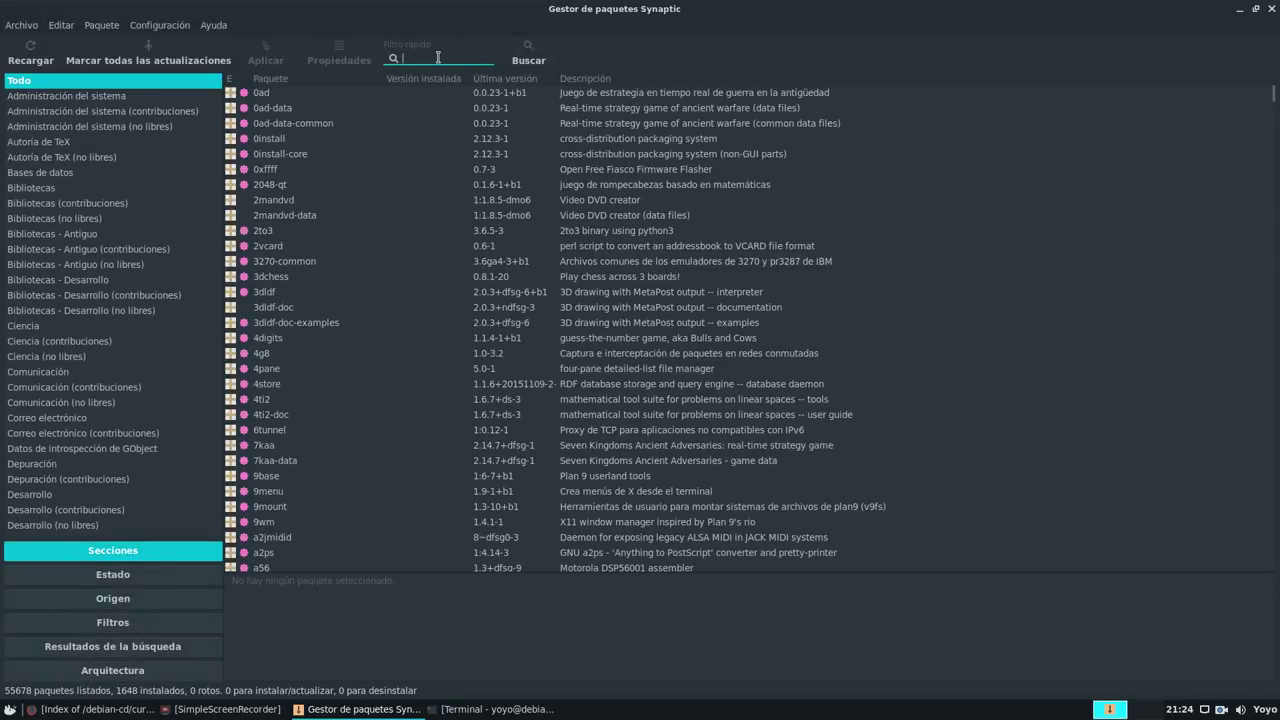
# - Filter the package list for numix to look up its theme packages, and clear the filter
pyautogui.write('numix')
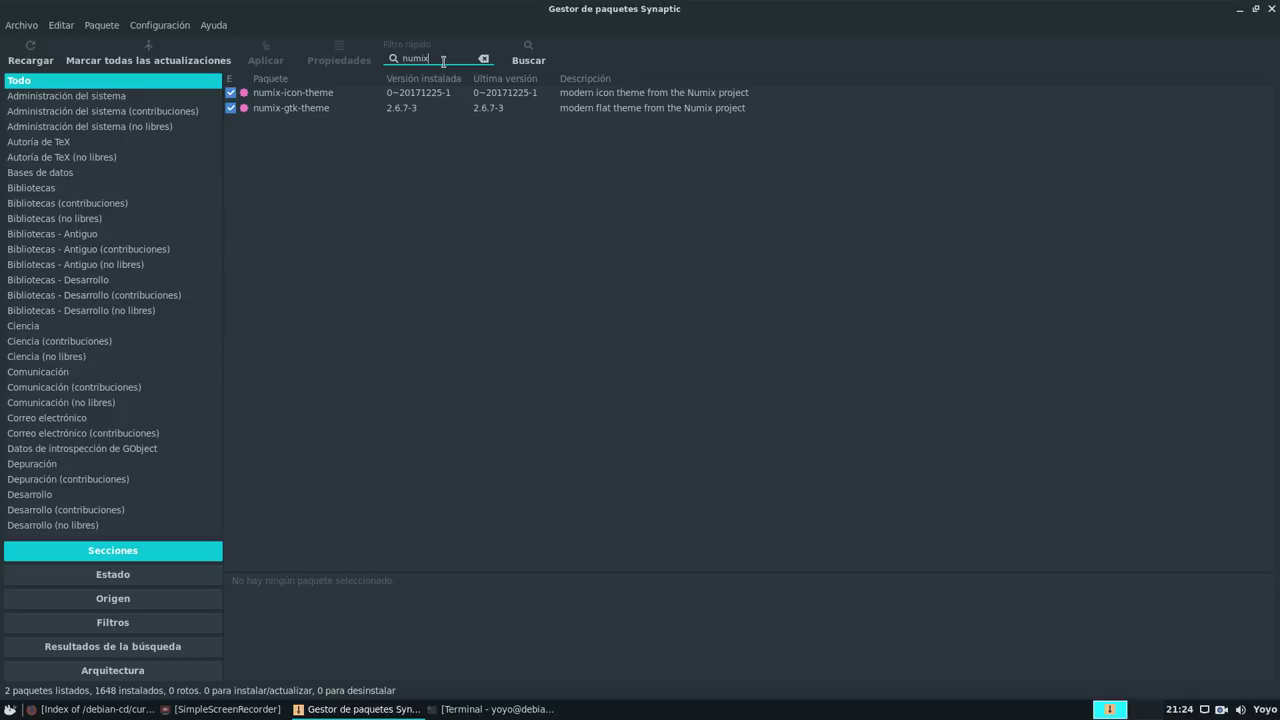
pyautogui.press('BackSpace')
pyautogui.press('BackSpace')
pyautogui.press('BackSpace')
pyautogui.press('BackSpace')
pyautogui.press('BackSpace')
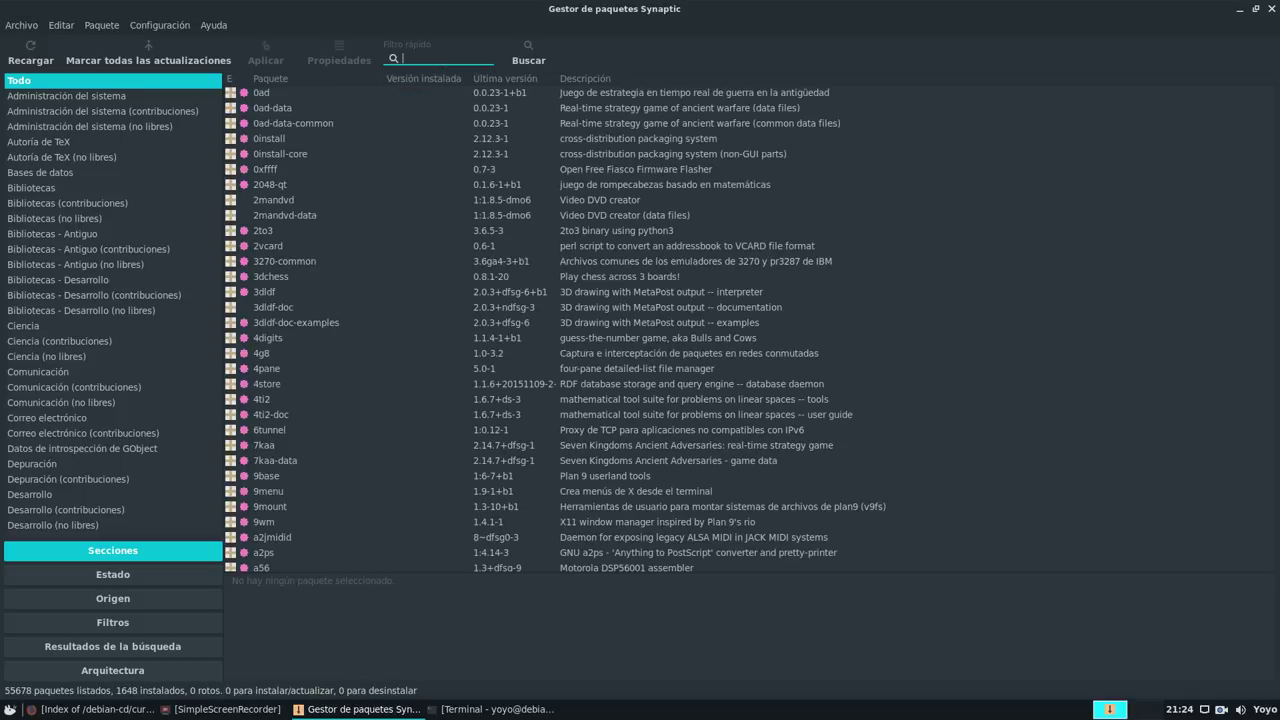
# - Filter the package list for arc and show the details of the arc-theme package
pyautogui.write('arc')
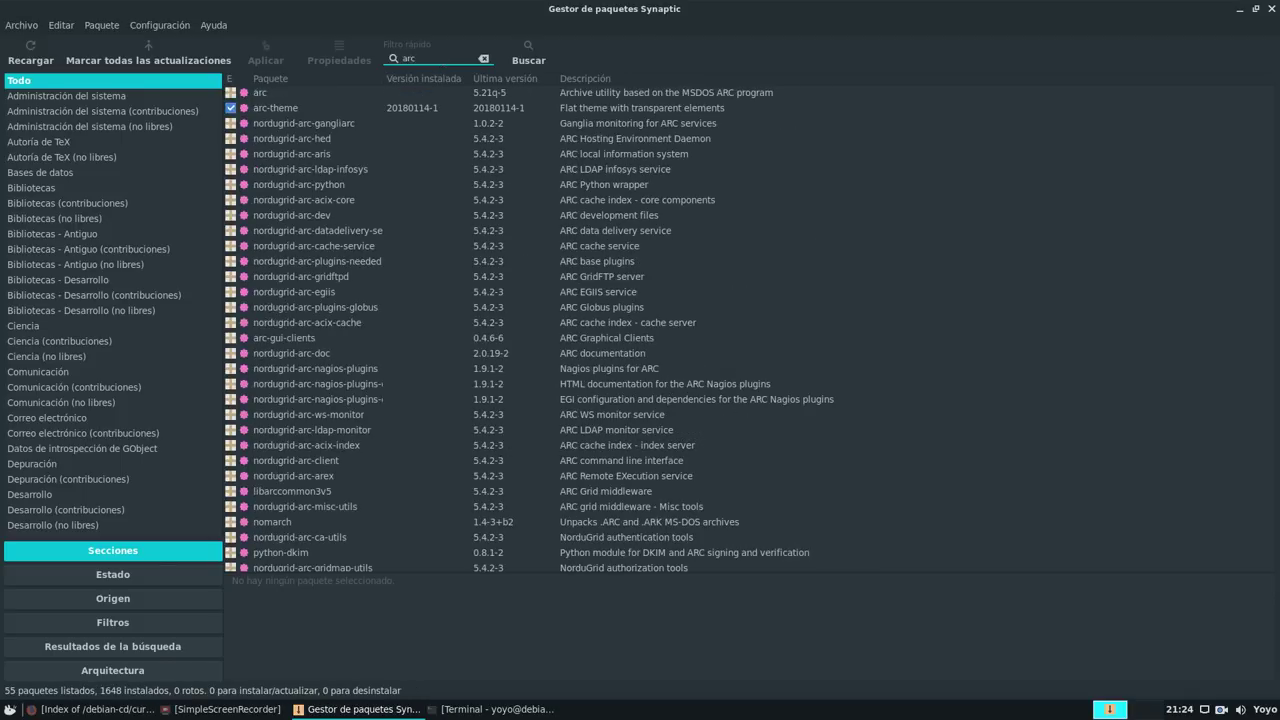
pyautogui.click(447, 107)
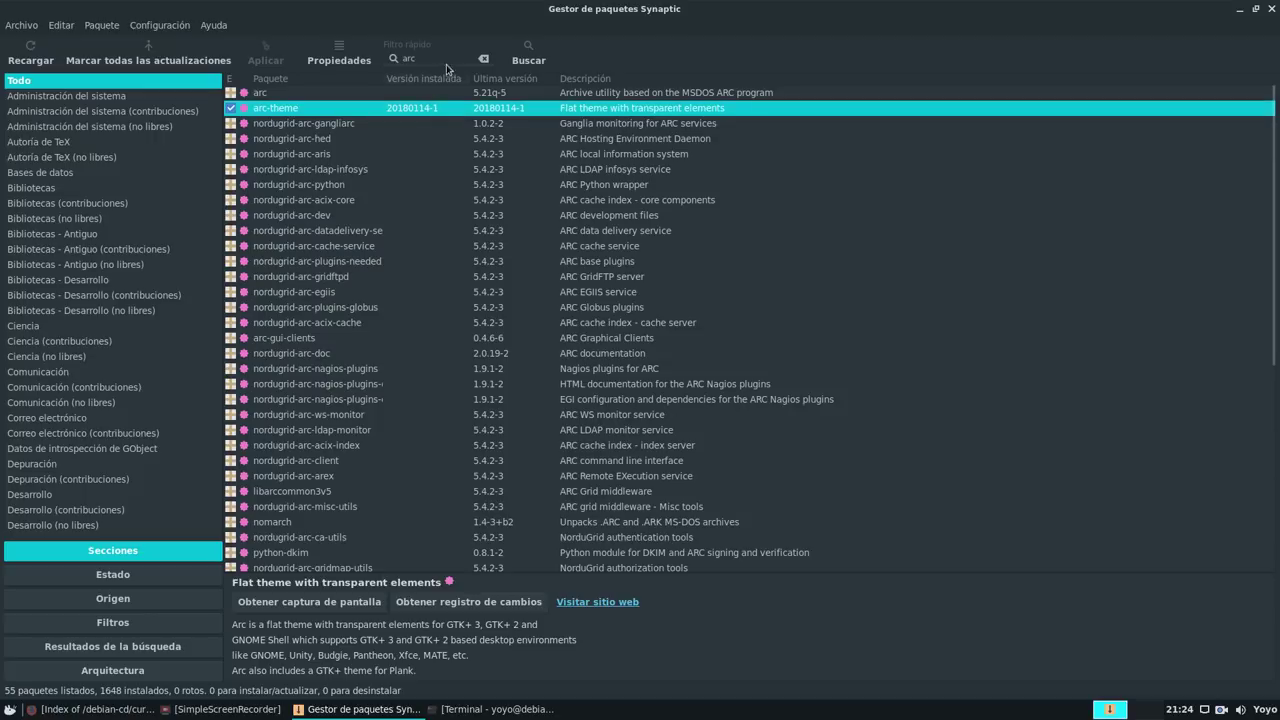
# - Replace the quick filter text with pap to look up the Papirus icon theme package
pyautogui.moveTo(446, 60); pyautogui.dragTo(381, 62)
pyautogui.press('BackSpace')
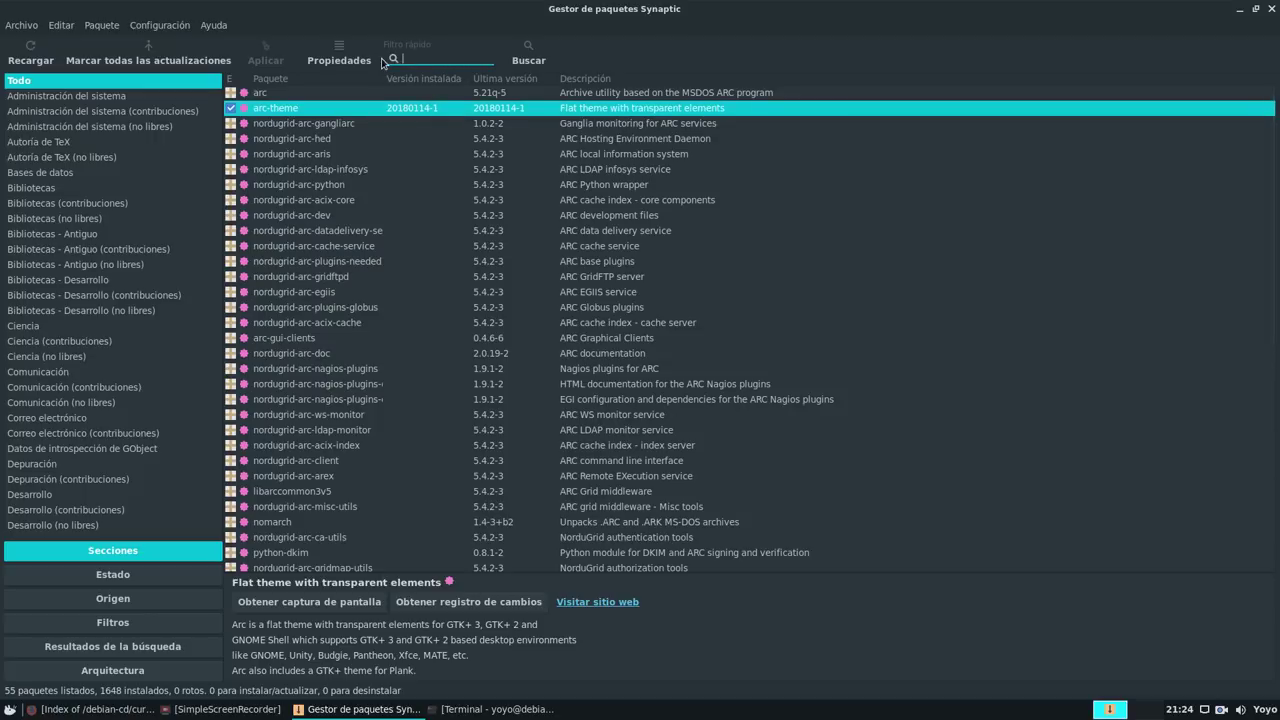
pyautogui.write('pap')
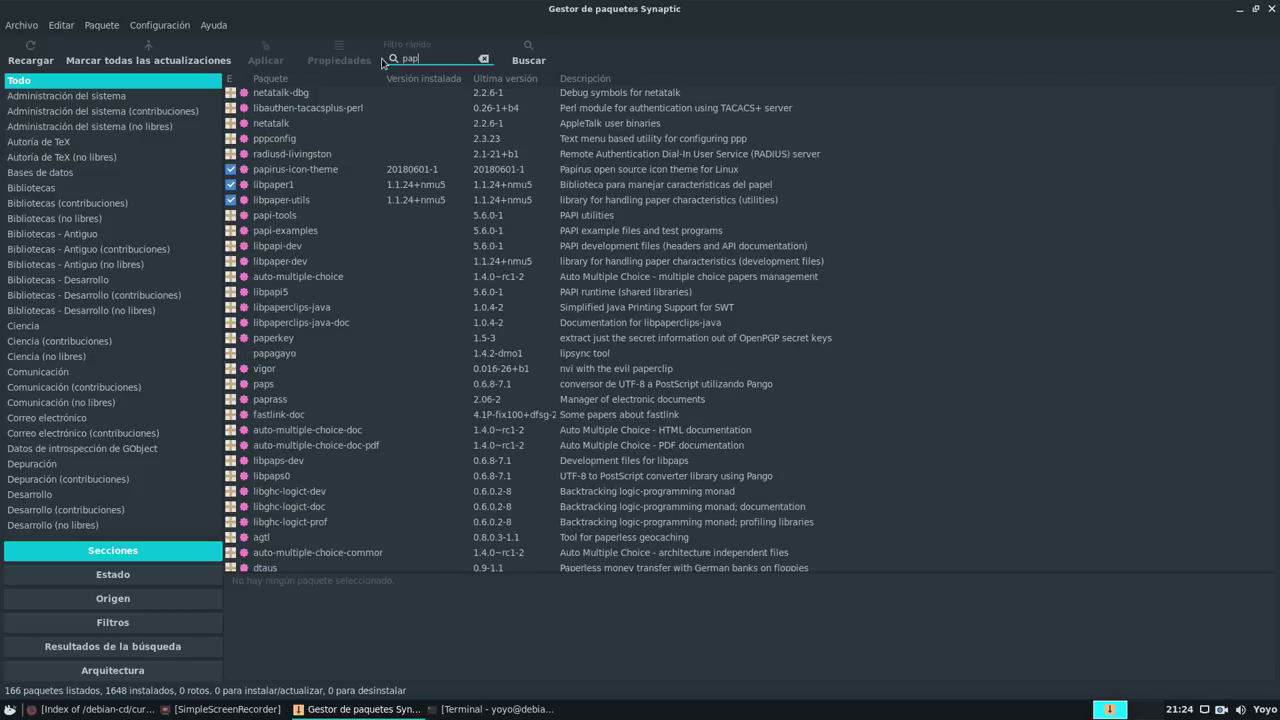
# - Complete the quick filter as papirus and show the details of the papirus-icon-theme package
pyautogui.write('irus')
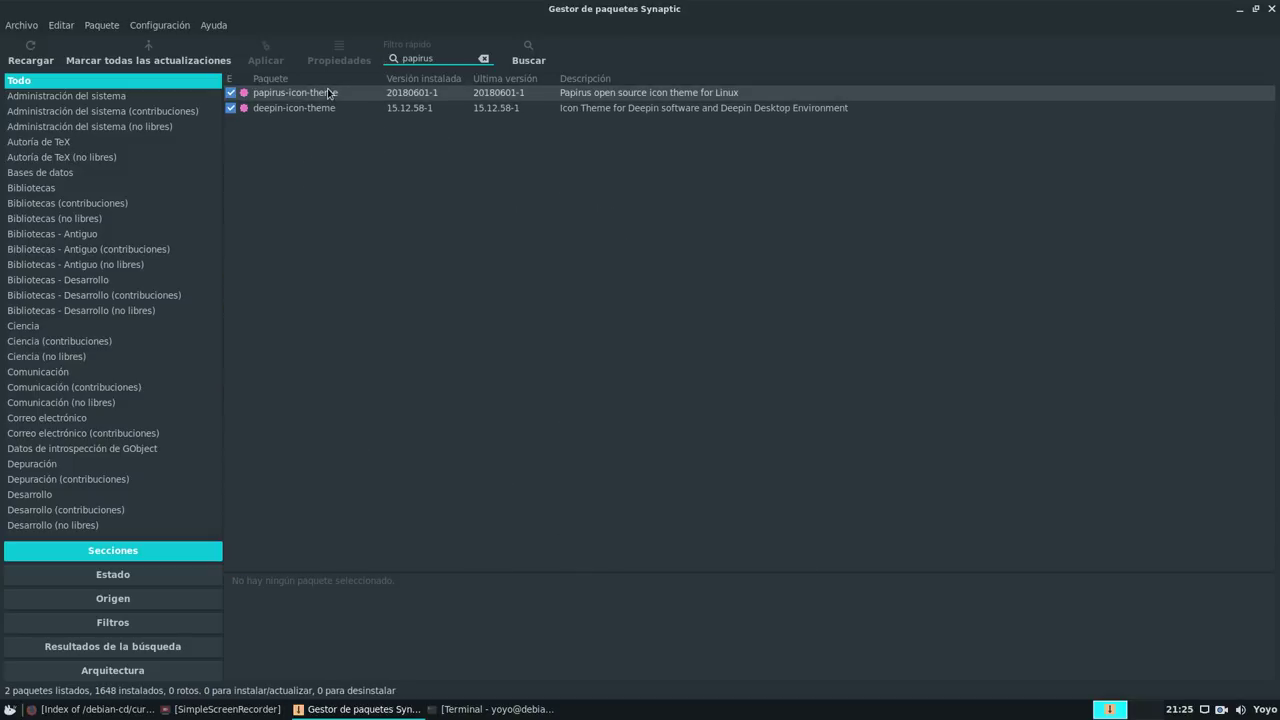
pyautogui.click(328, 93)
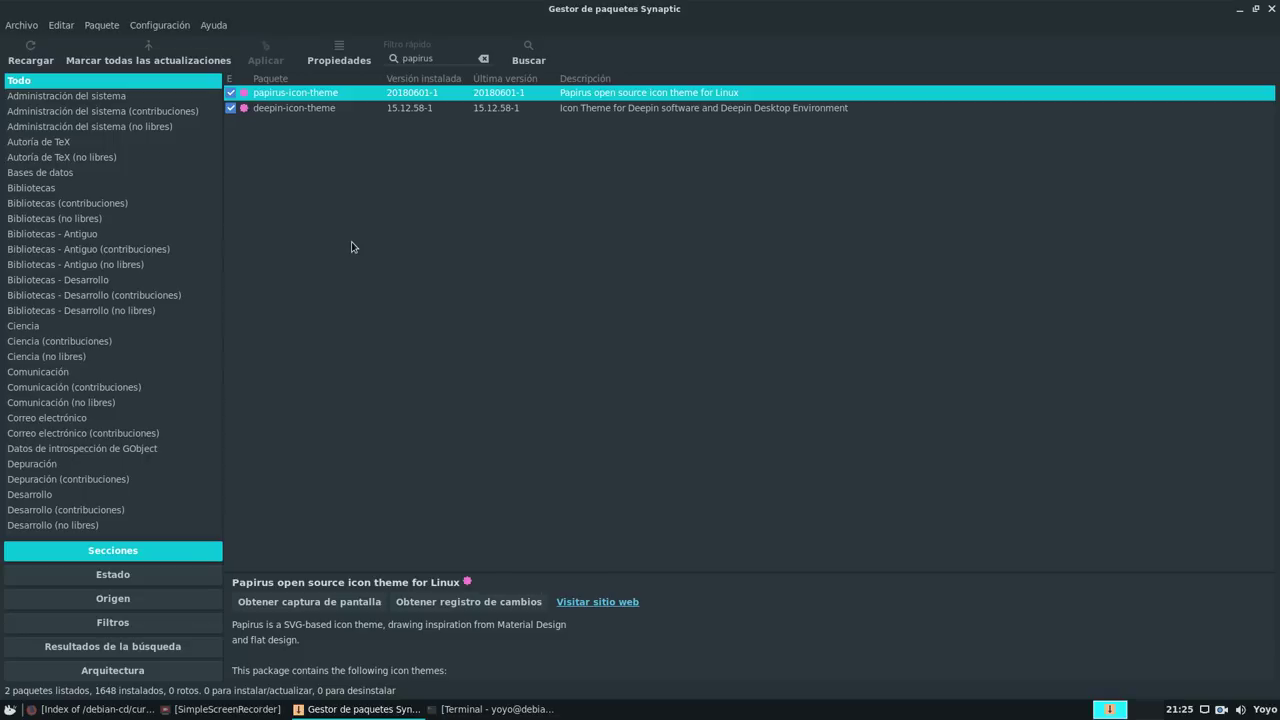
pyautogui.click(1256, 8)
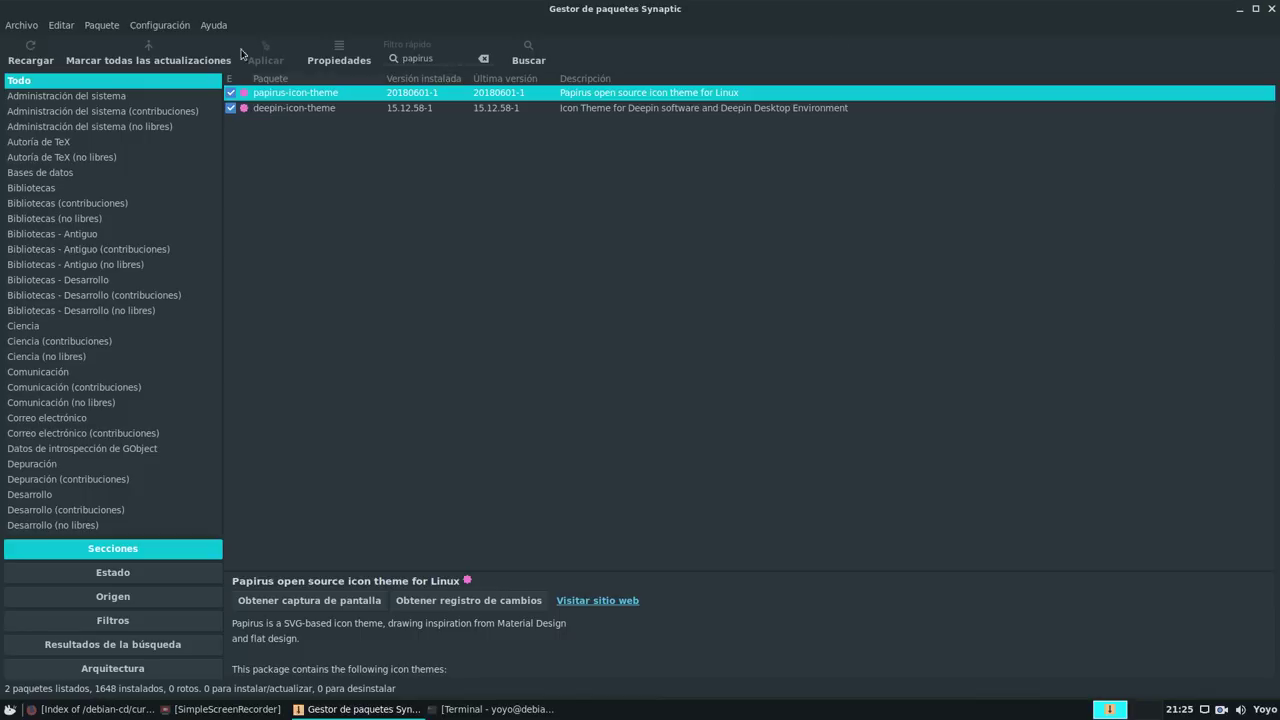
# - View the version information about Synaptic, dismiss it and close the package manager
pyautogui.click(213, 25)
pyautogui.click(231, 92)
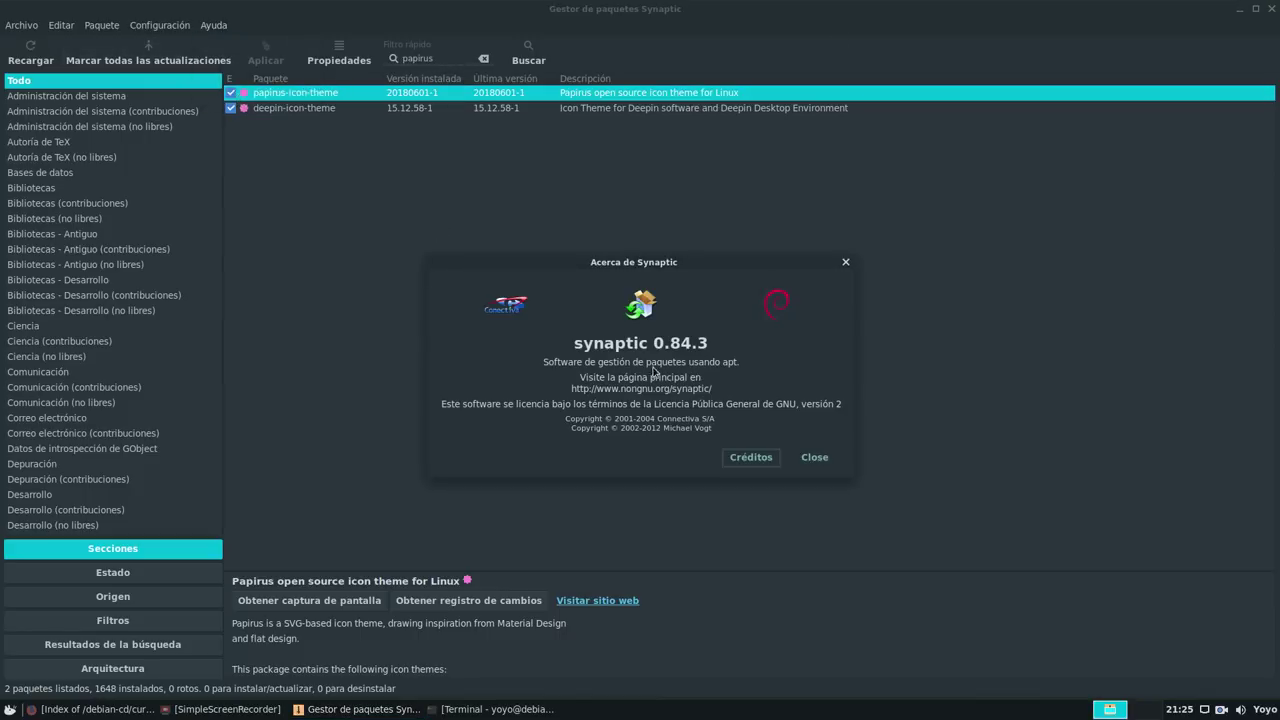
pyautogui.click(816, 459)
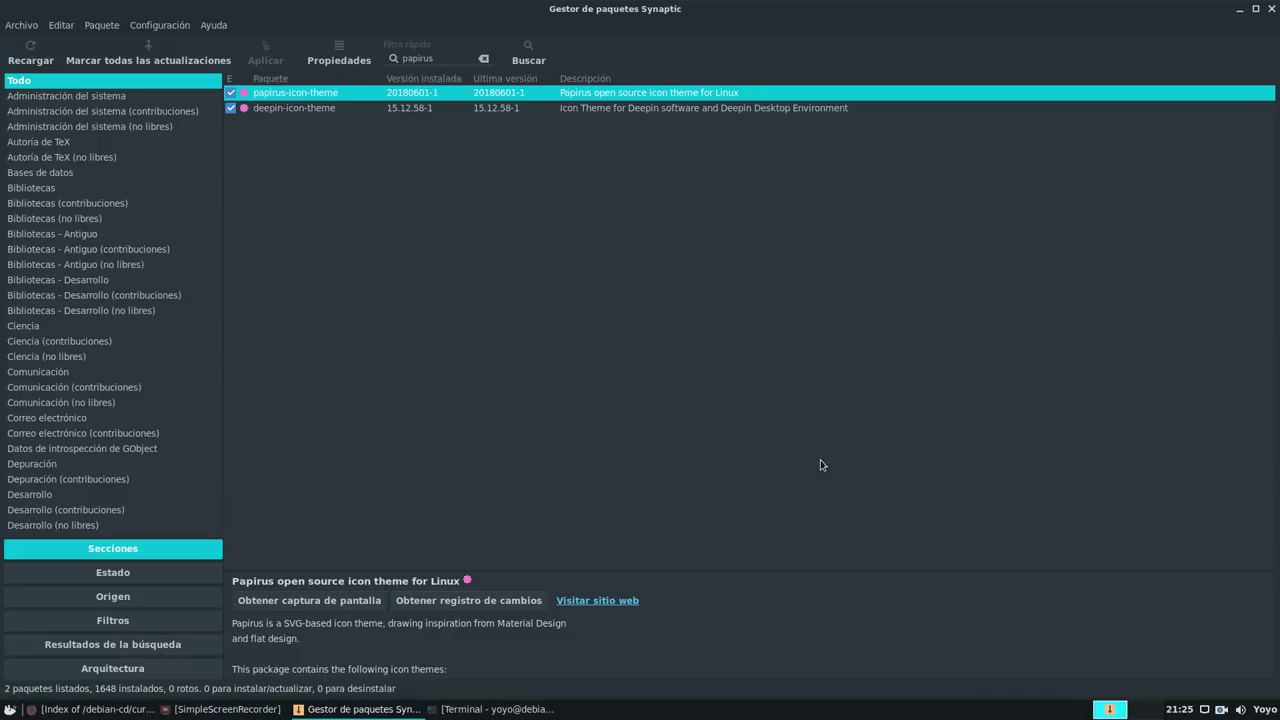
pyautogui.click(1271, 8)
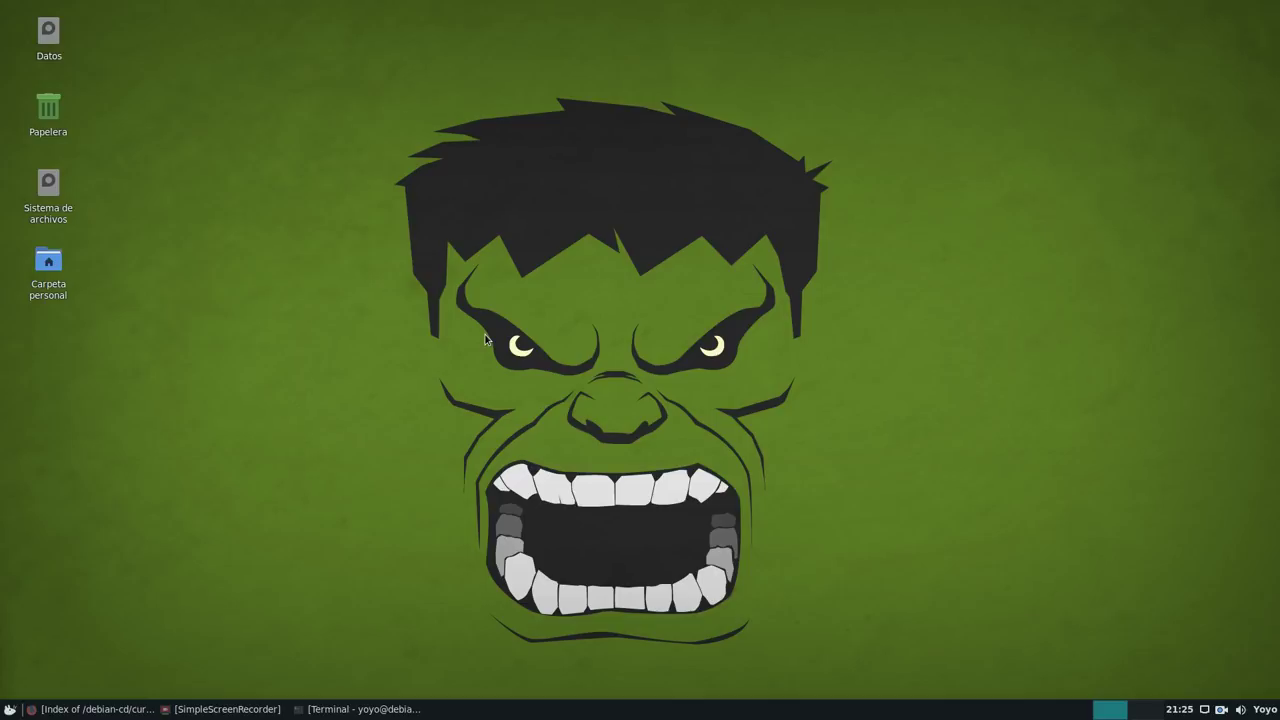
# - Switch to Firefox and open the Google home page in a new tab, keeping the Debian DVD index in its own tab
pyautogui.click(92, 709)
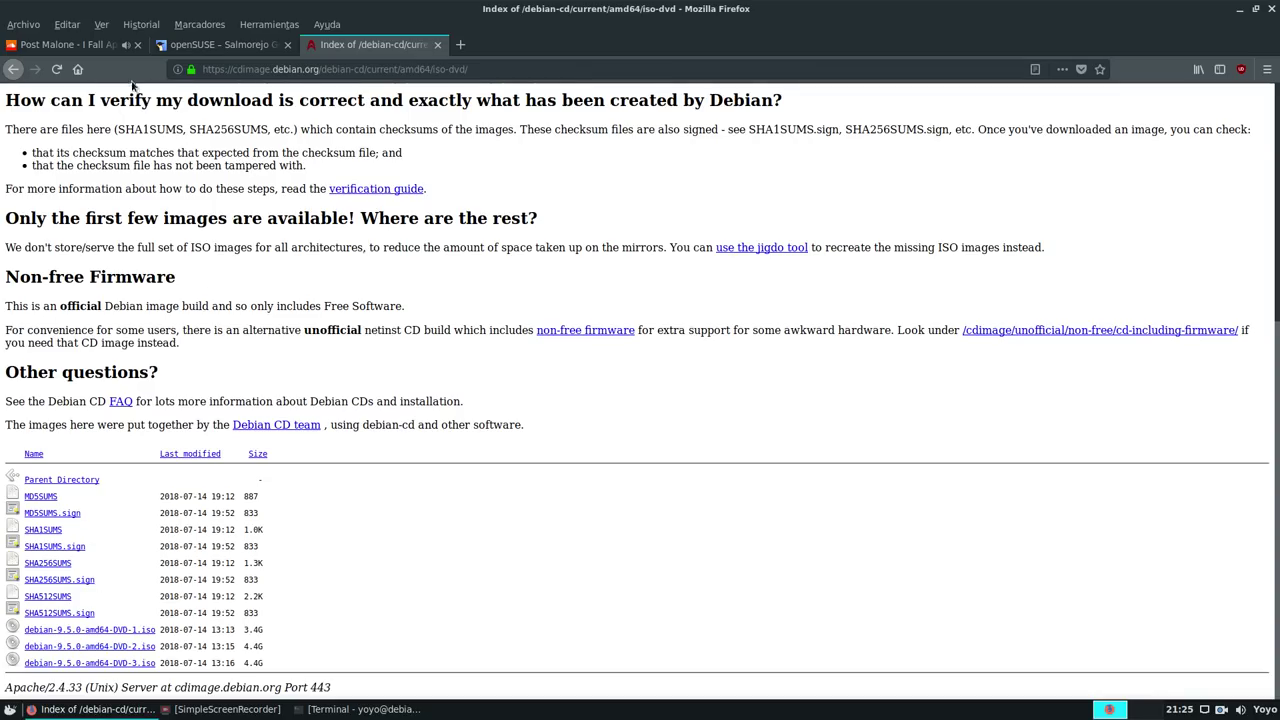
pyautogui.click(77, 69)
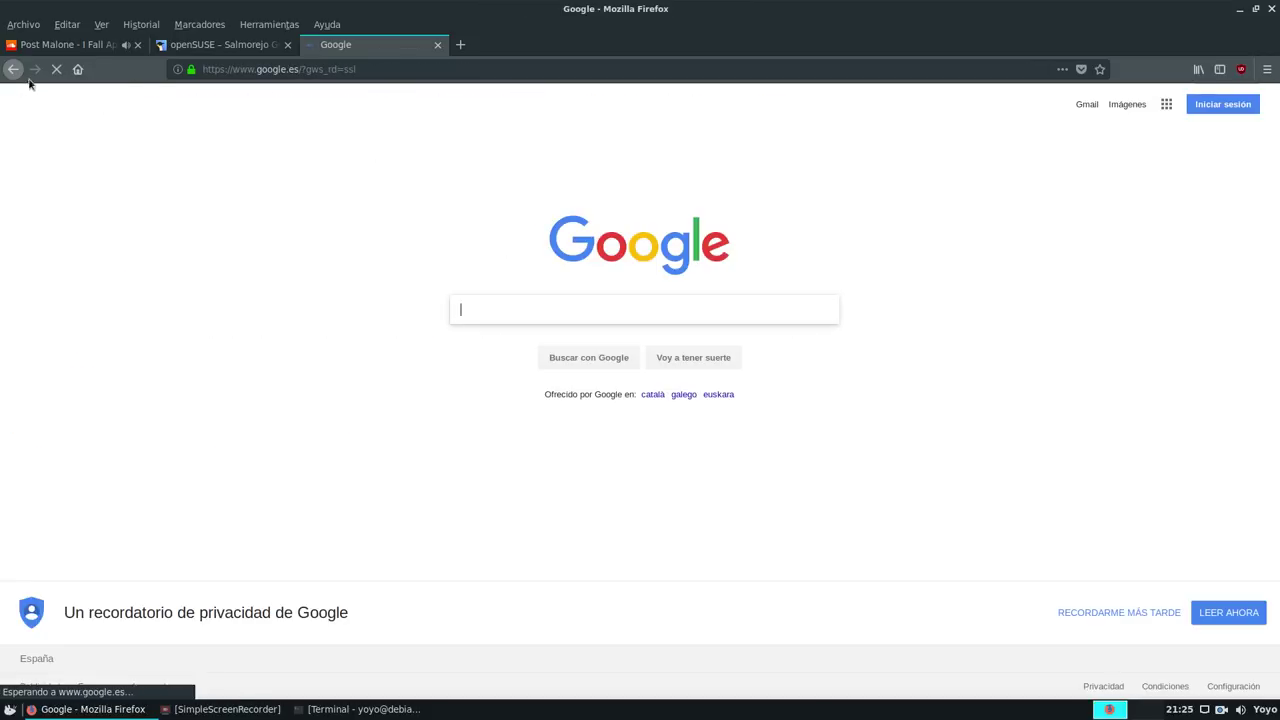
pyautogui.click(13, 69)
pyautogui.hotkey('ctrl', 't')
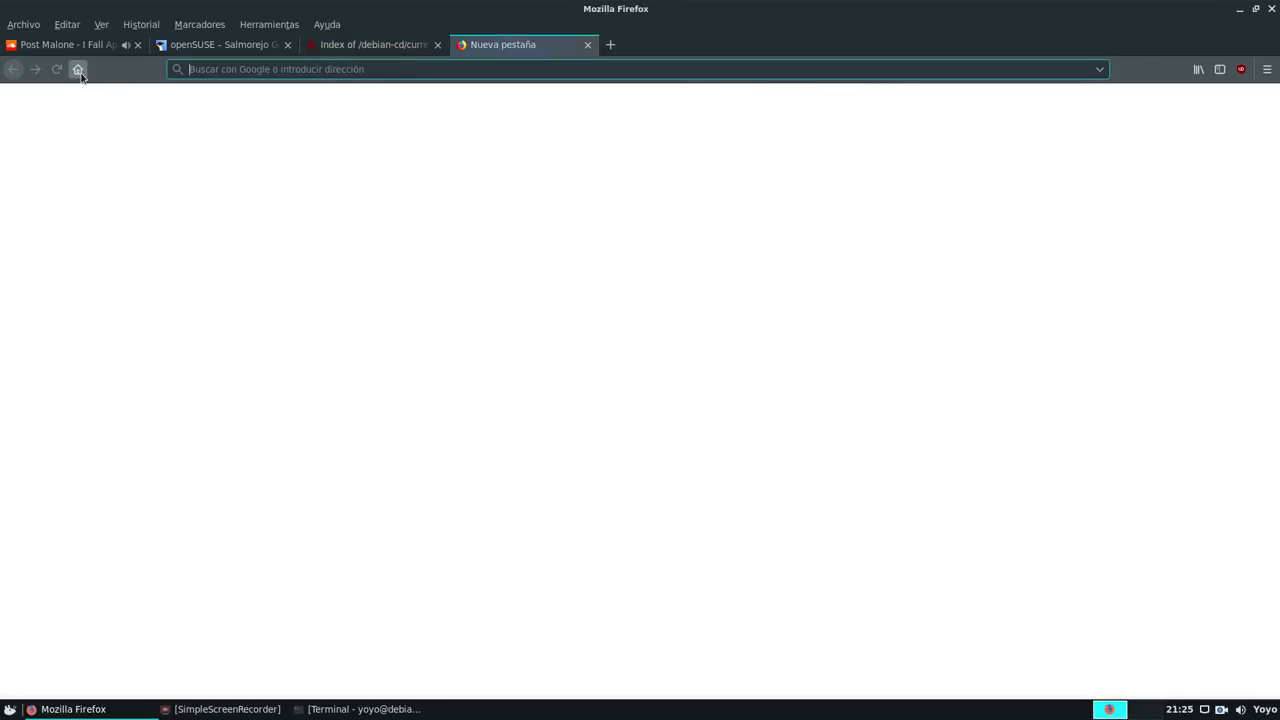
pyautogui.click(78, 69)
pyautogui.write('go')
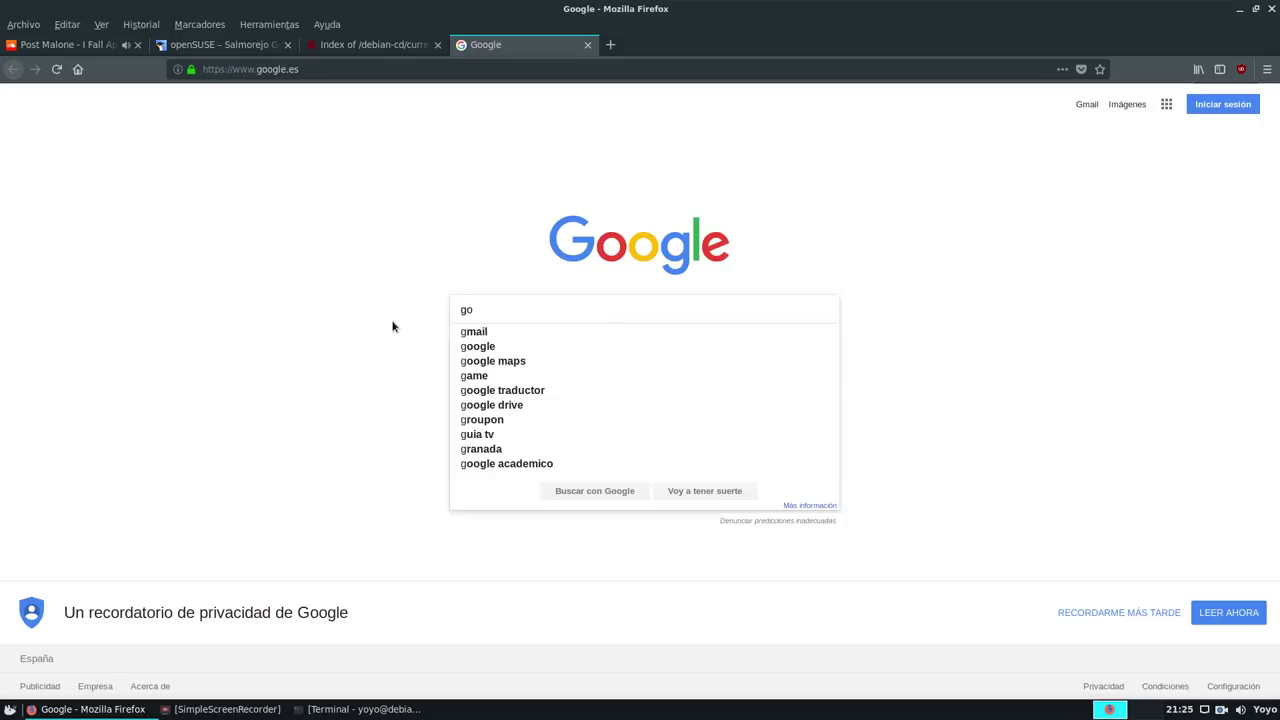
pyautogui.write('ogle')
pyautogui.press('BackSpace')
pyautogui.press('BackSpace')
pyautogui.press('BackSpace')
pyautogui.press('BackSpace')
pyautogui.press('BackSpace')
pyautogui.press('BackSpace')
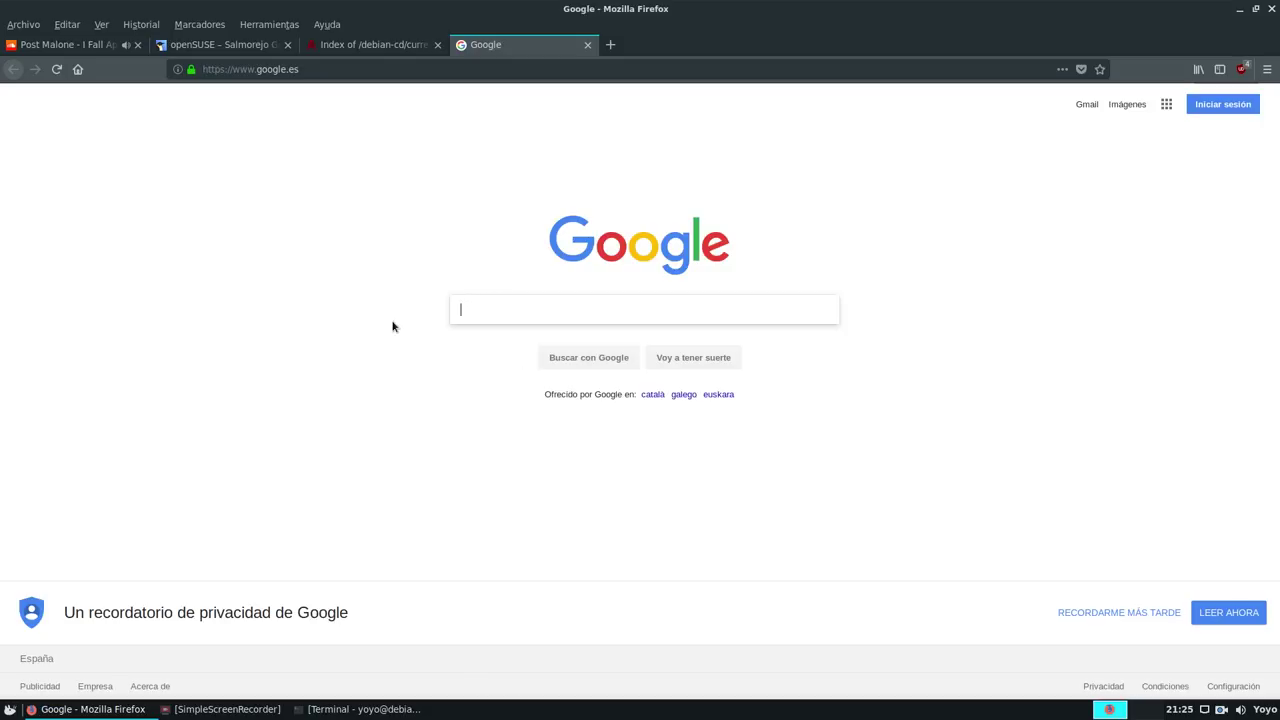
pyautogui.write('deb')
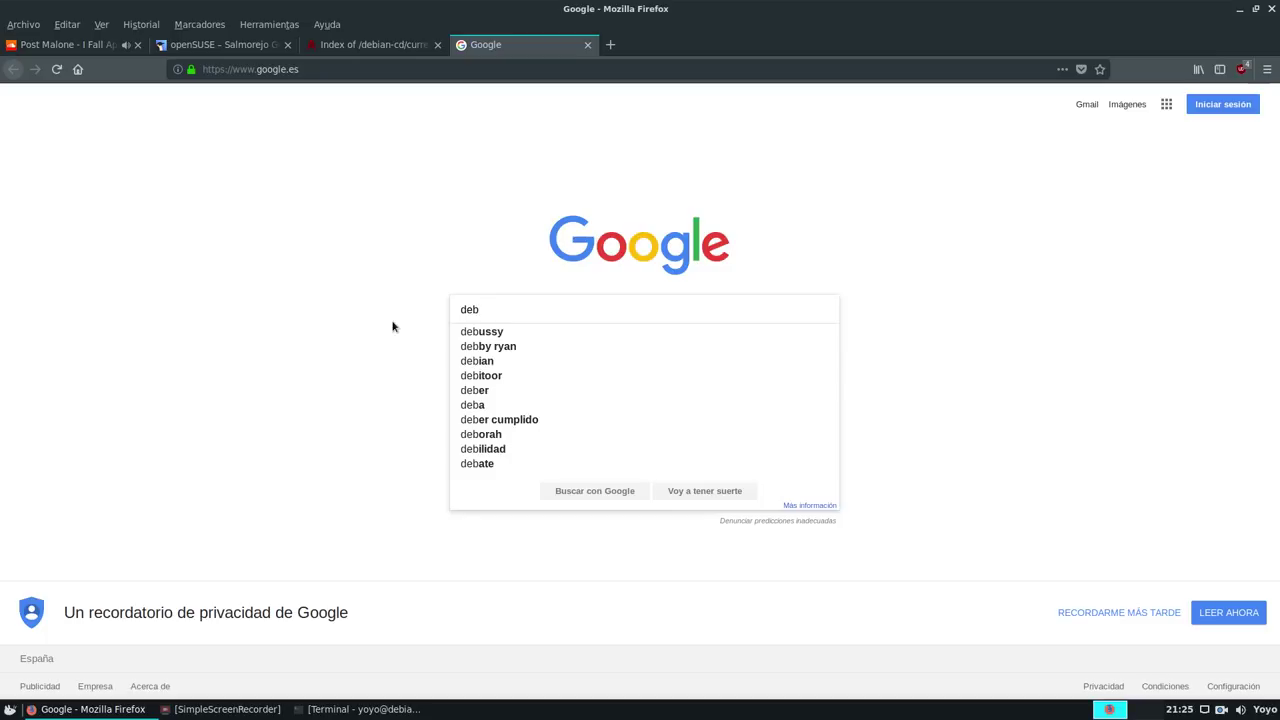
pyautogui.press('BackSpace')
pyautogui.press('BackSpace')
pyautogui.press('BackSpace')
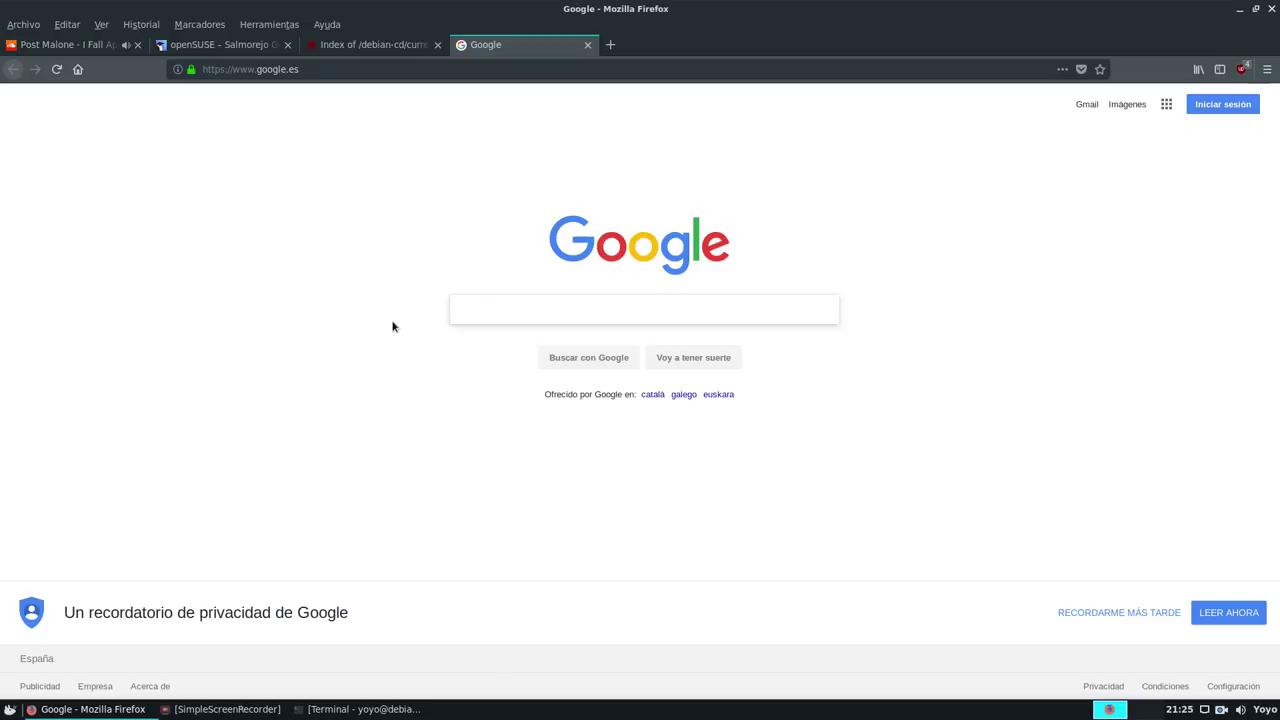
# - Search Google for "debian sources list generatr" and open the Sources List Generator for Debian on debgen.simplylinux.ch
pyautogui.write('debian')
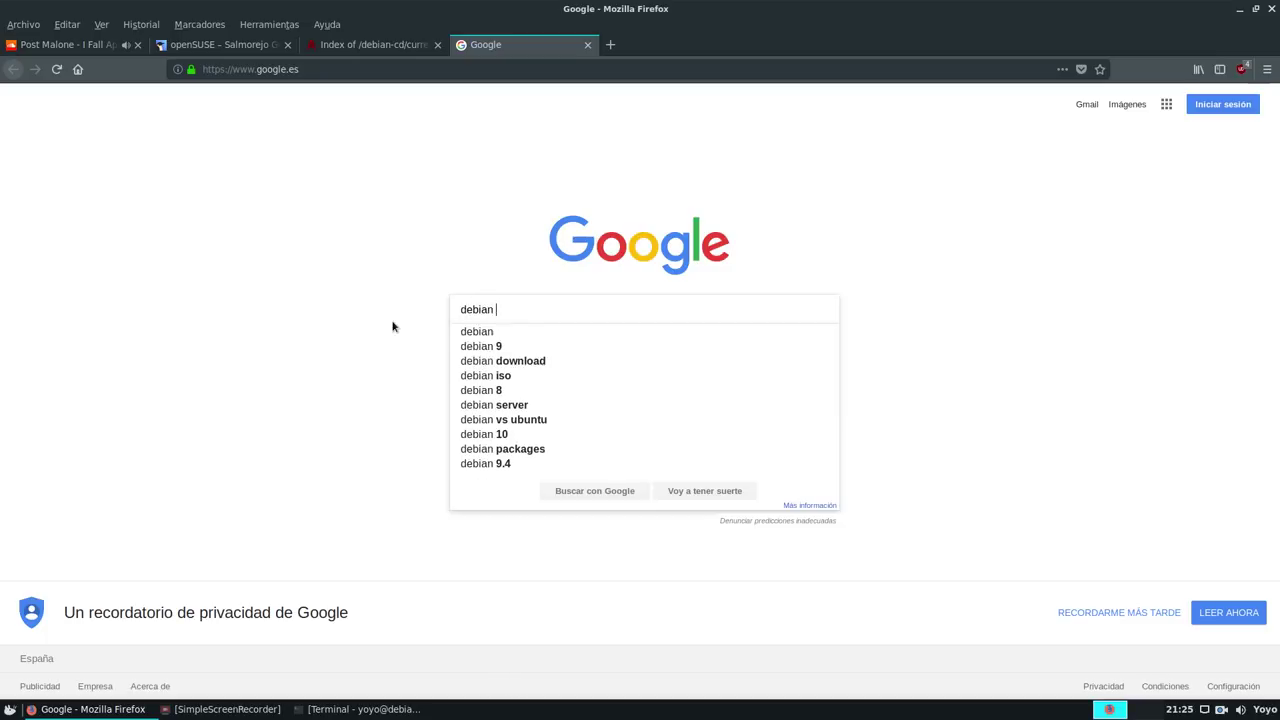
pyautogui.write(' sour')
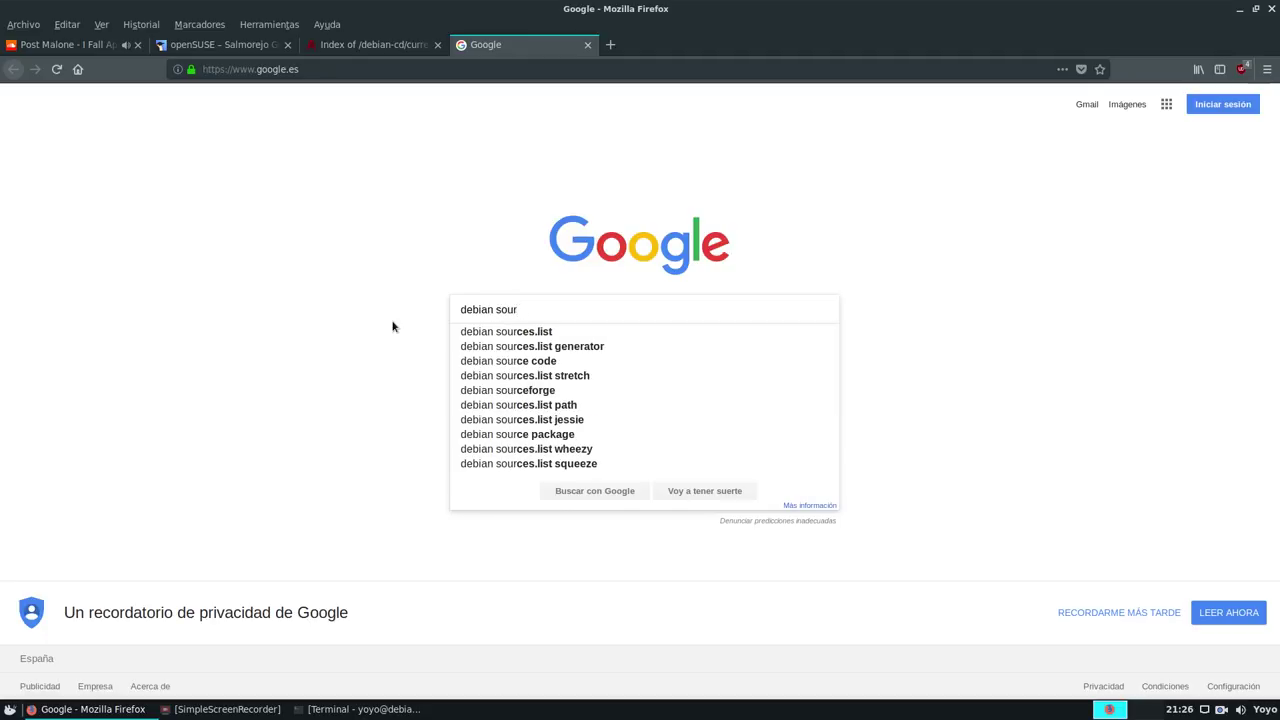
pyautogui.write('ces list ')
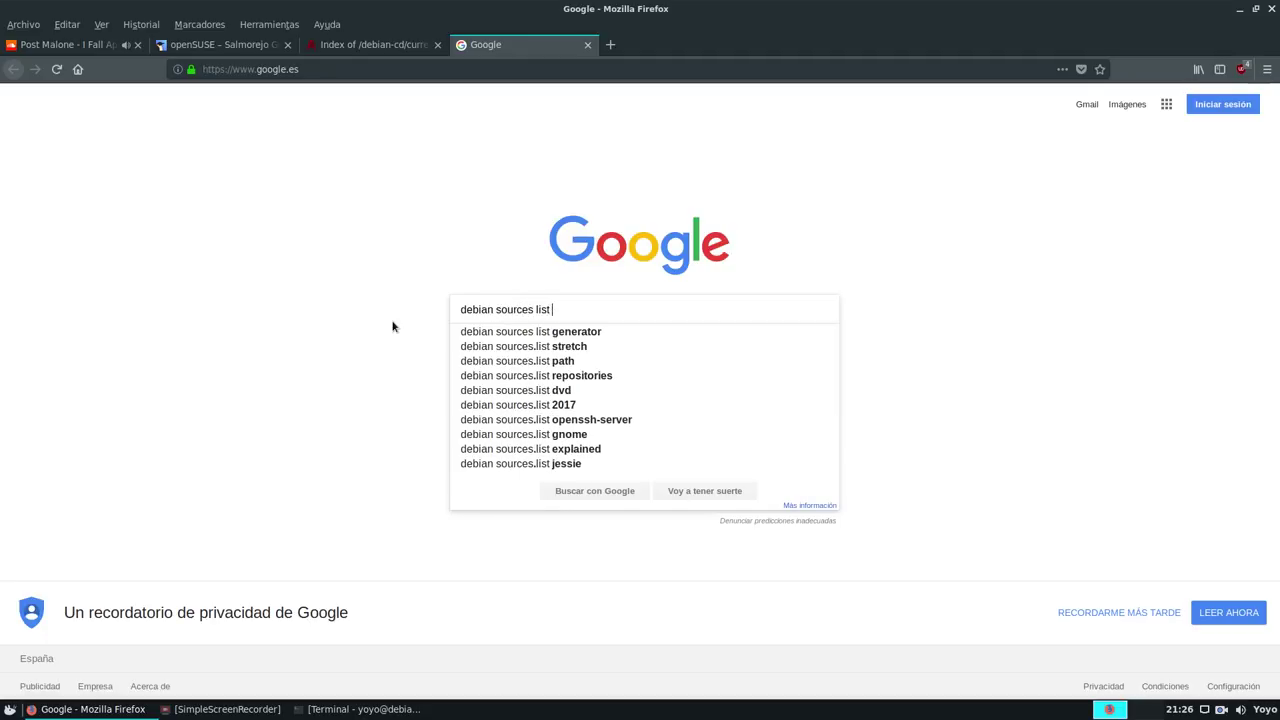
pyautogui.write('generatr')
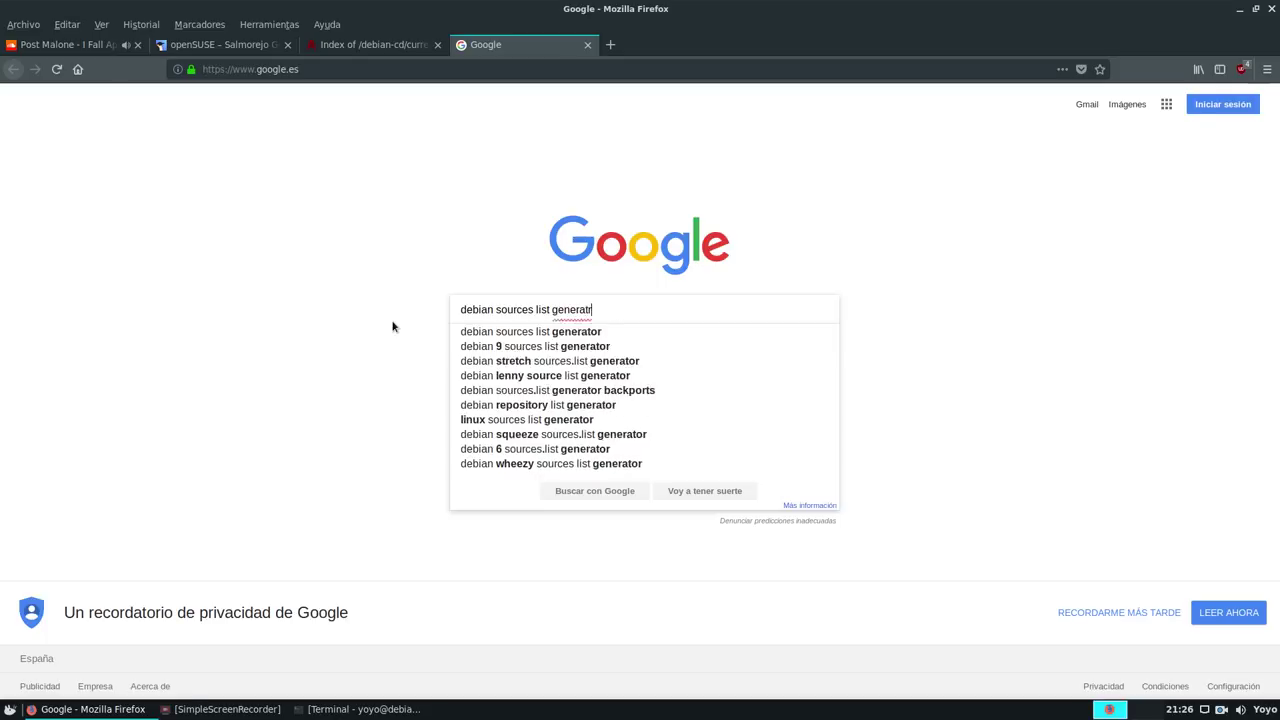
pyautogui.press('Return')
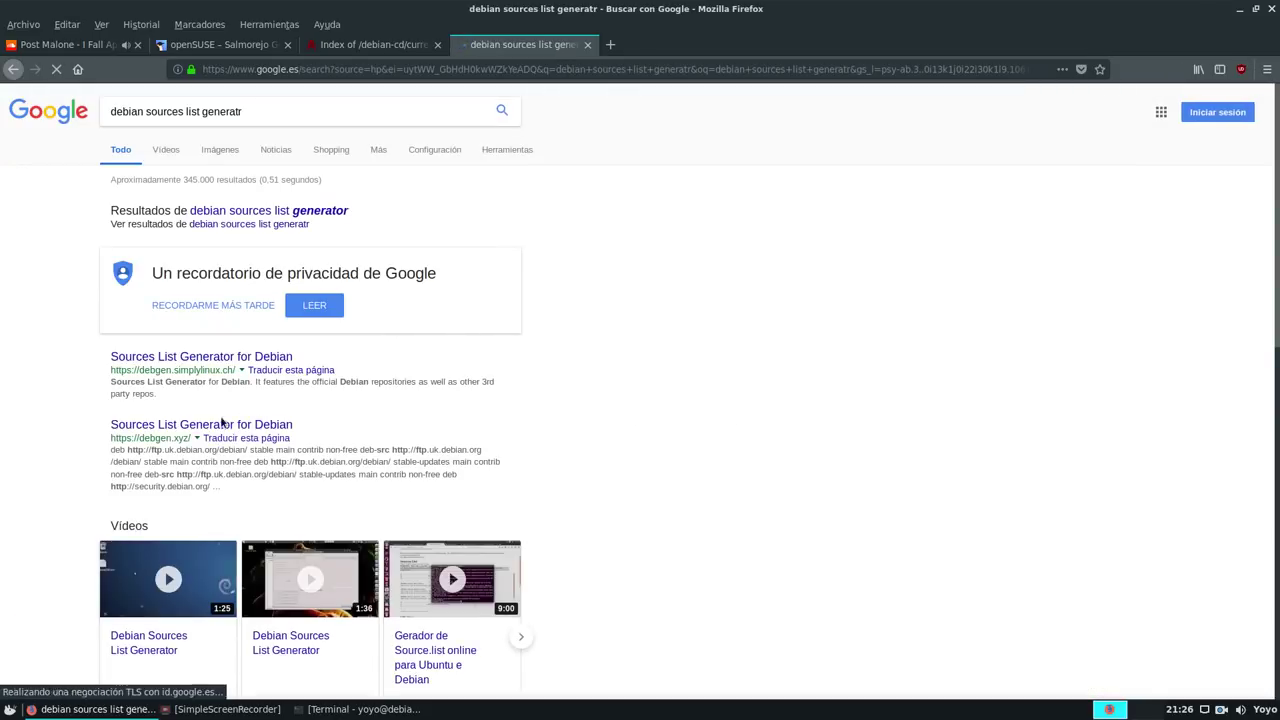
pyautogui.click(214, 360)
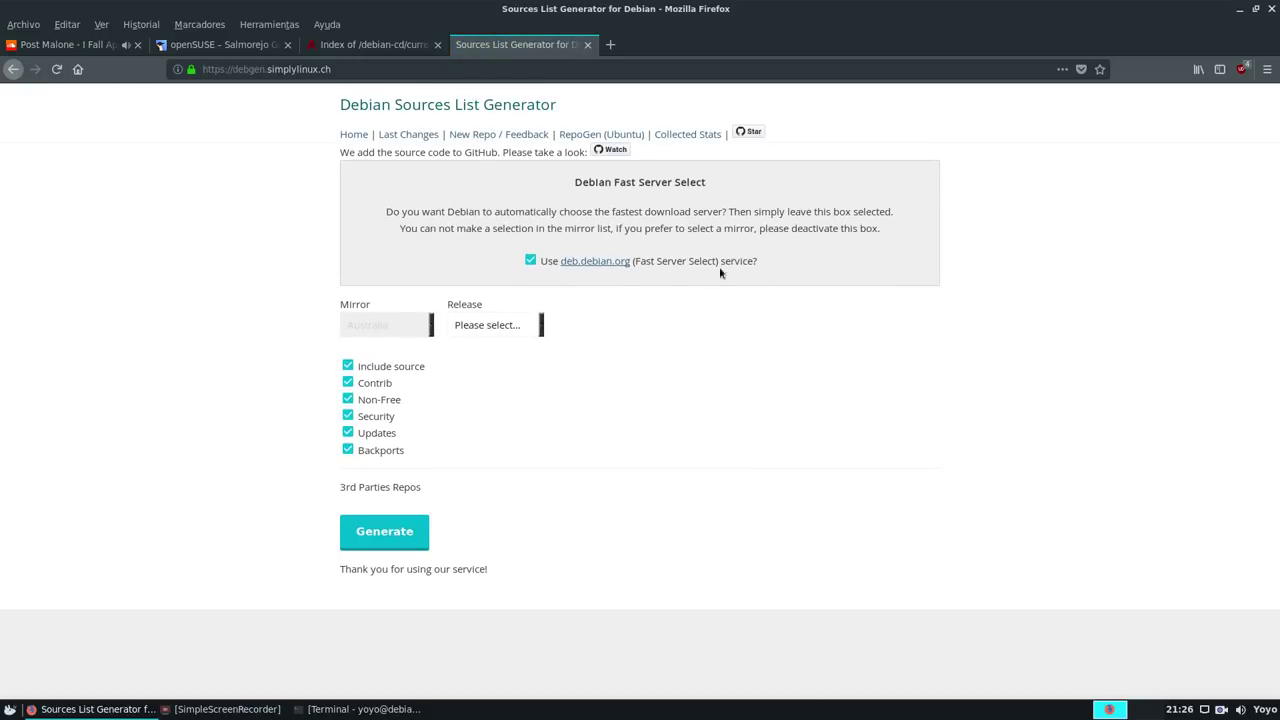
# - Turn off the deb.debian.org Fast Server Select service and choose Spain as the mirror
pyautogui.click(530, 261)
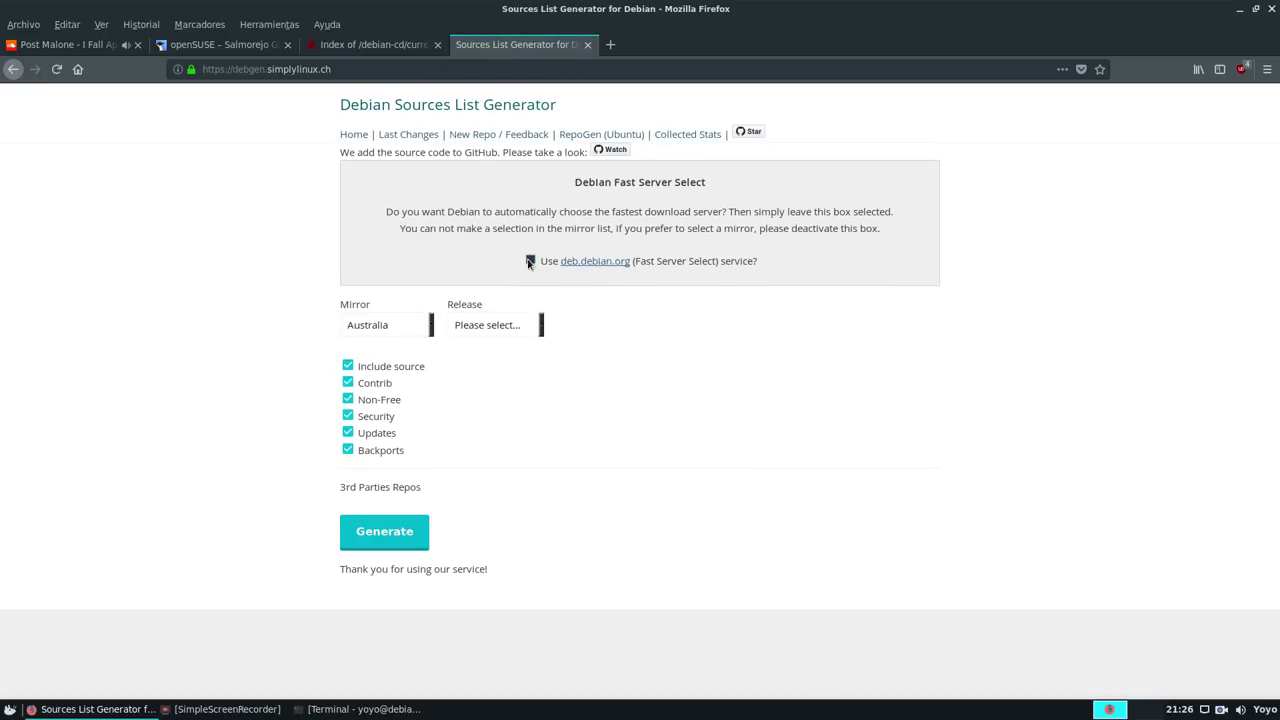
pyautogui.click(429, 327)
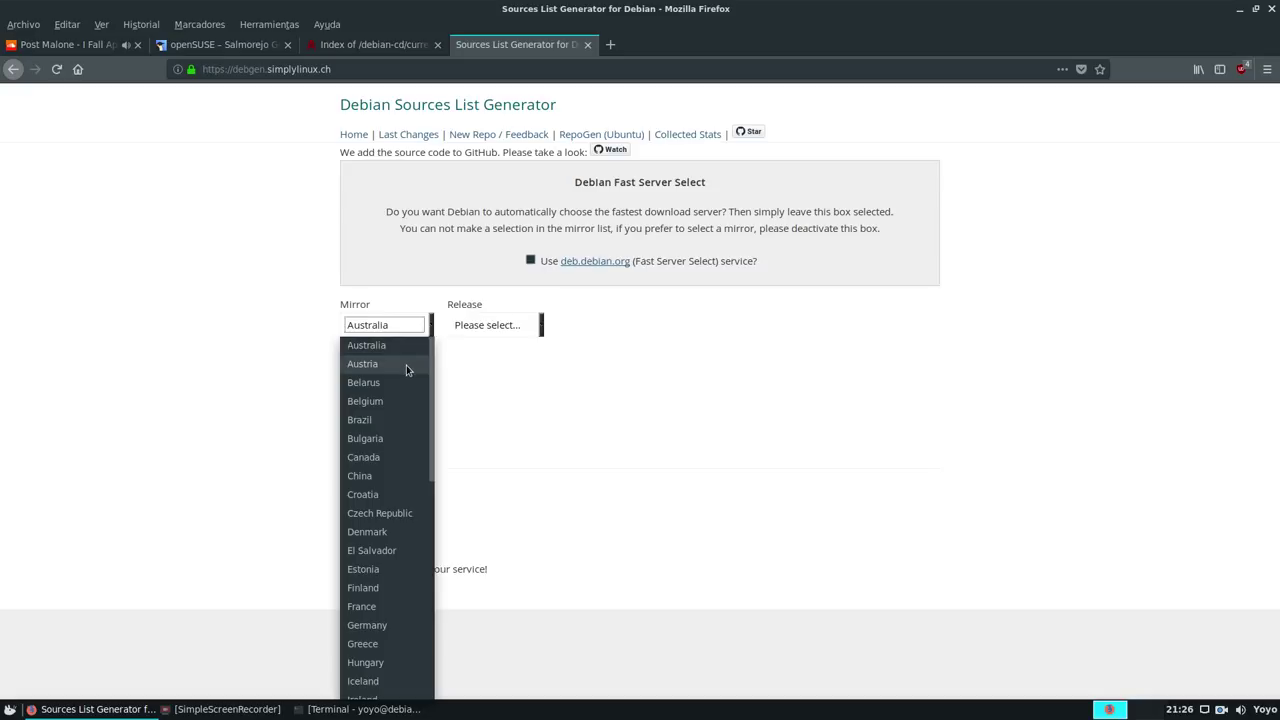
pyautogui.scroll(-8, 395, 376)
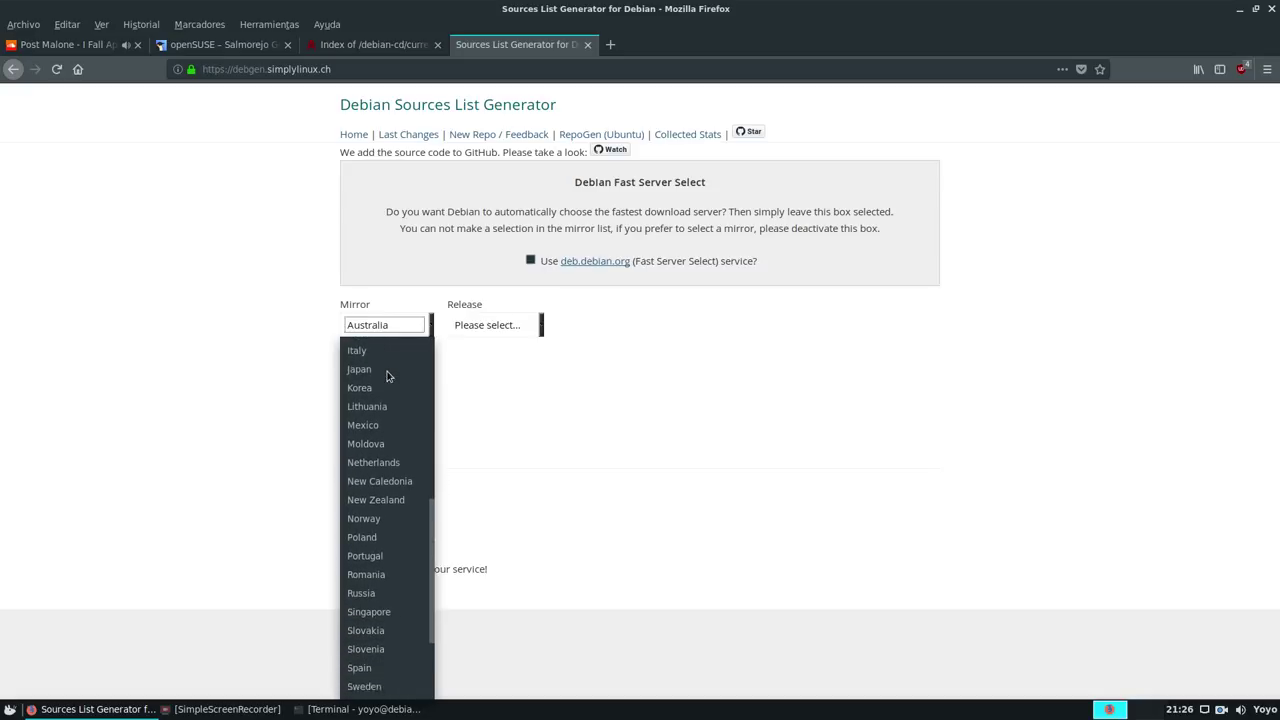
pyautogui.scroll(-1, 390, 380)
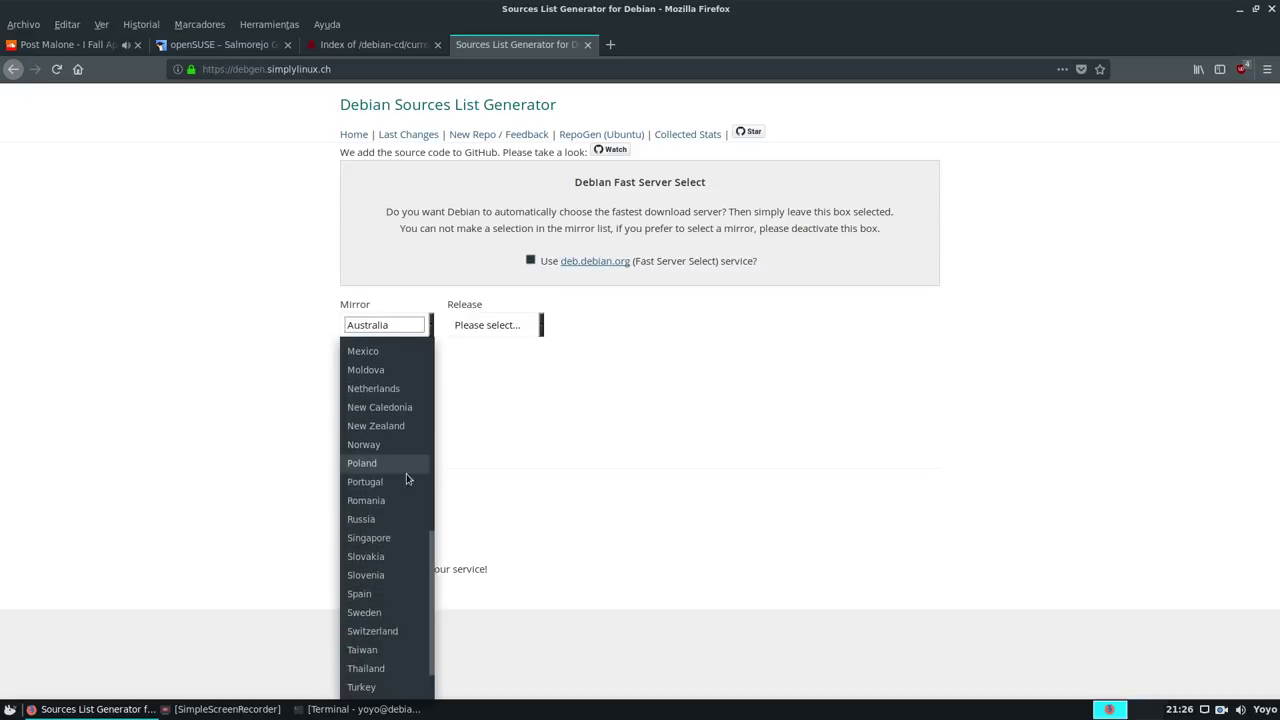
pyautogui.click(378, 597)
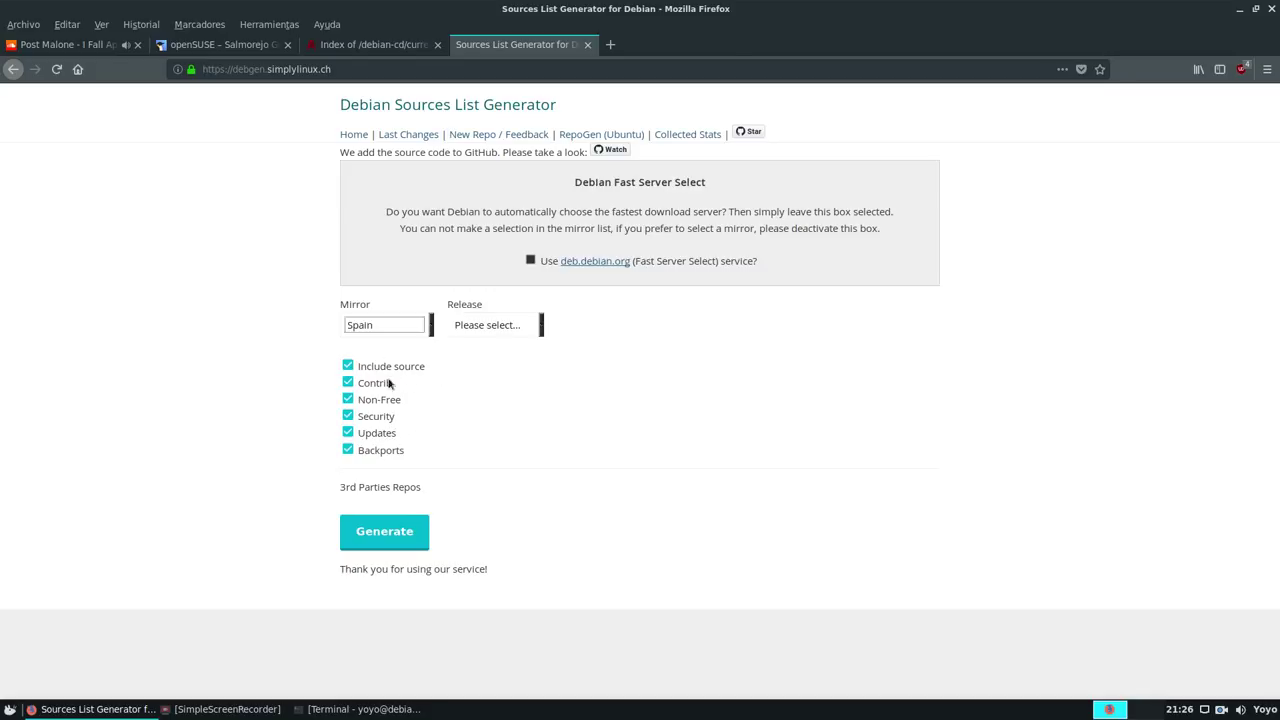
# - Exclude source packages and set the release to Stable (Stretch), looking over the other available releases
pyautogui.click(348, 366)
pyautogui.click(540, 325)
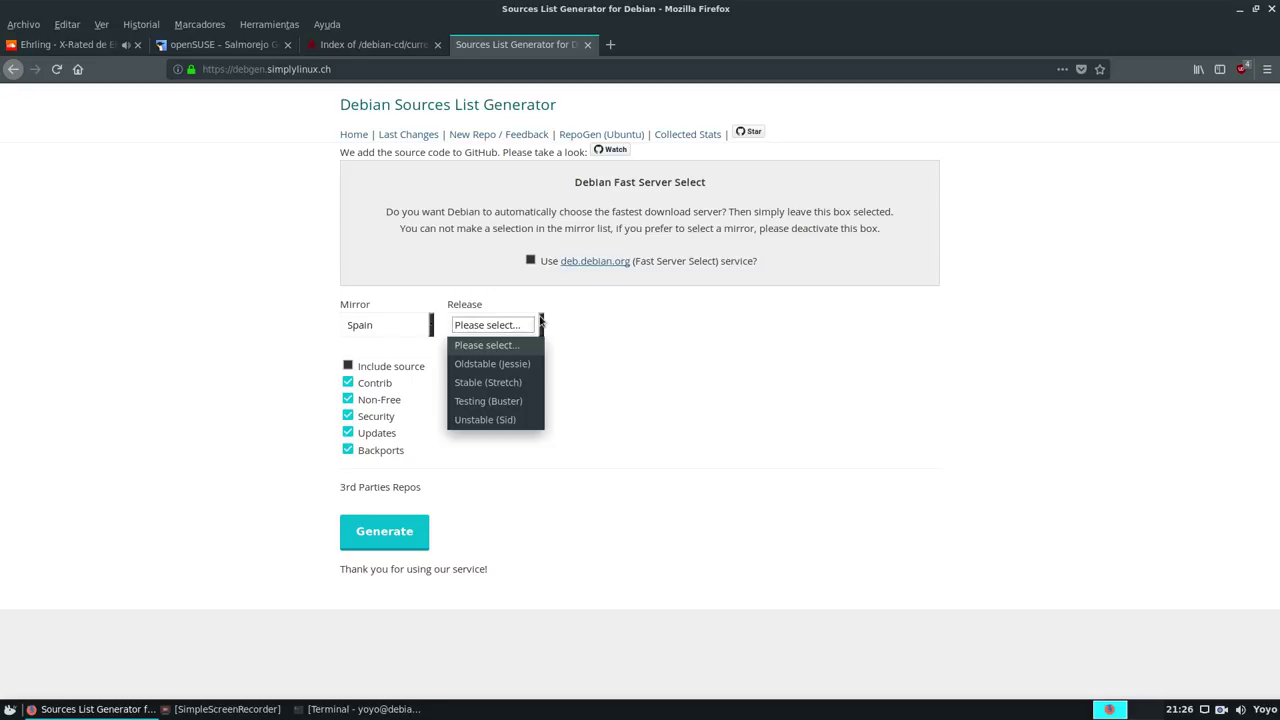
pyautogui.click(510, 384)
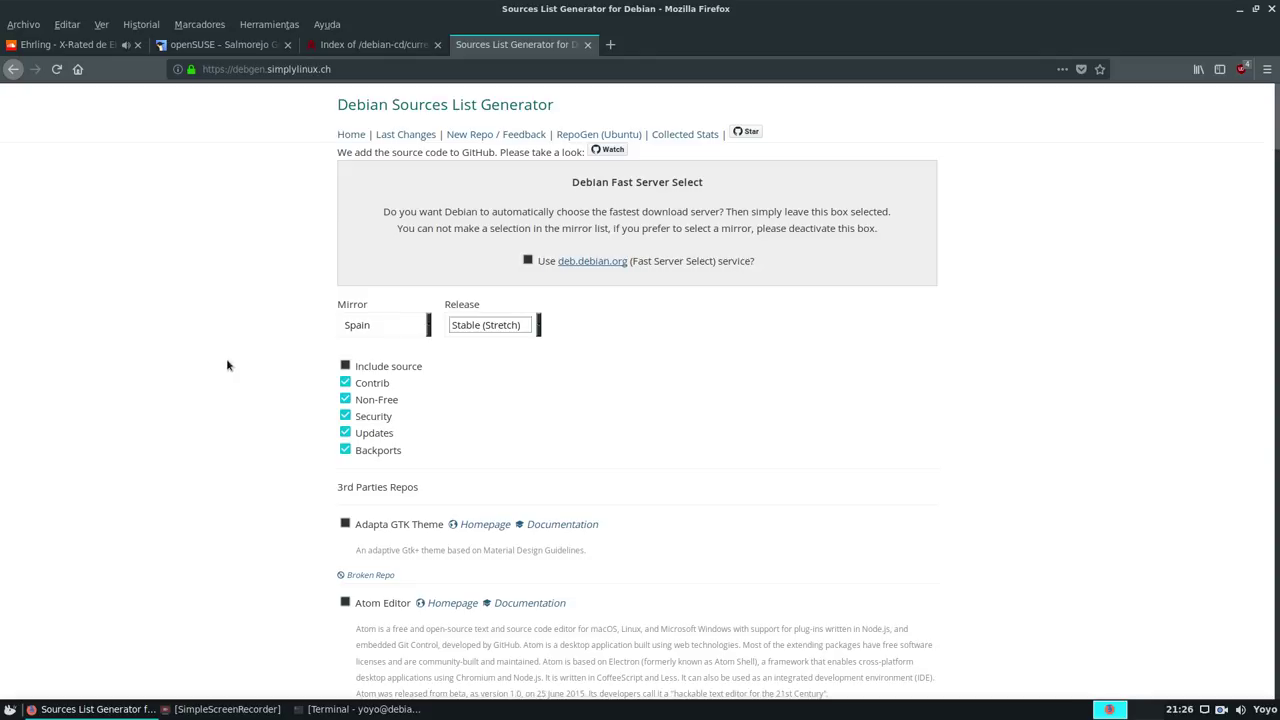
pyautogui.click(540, 332)
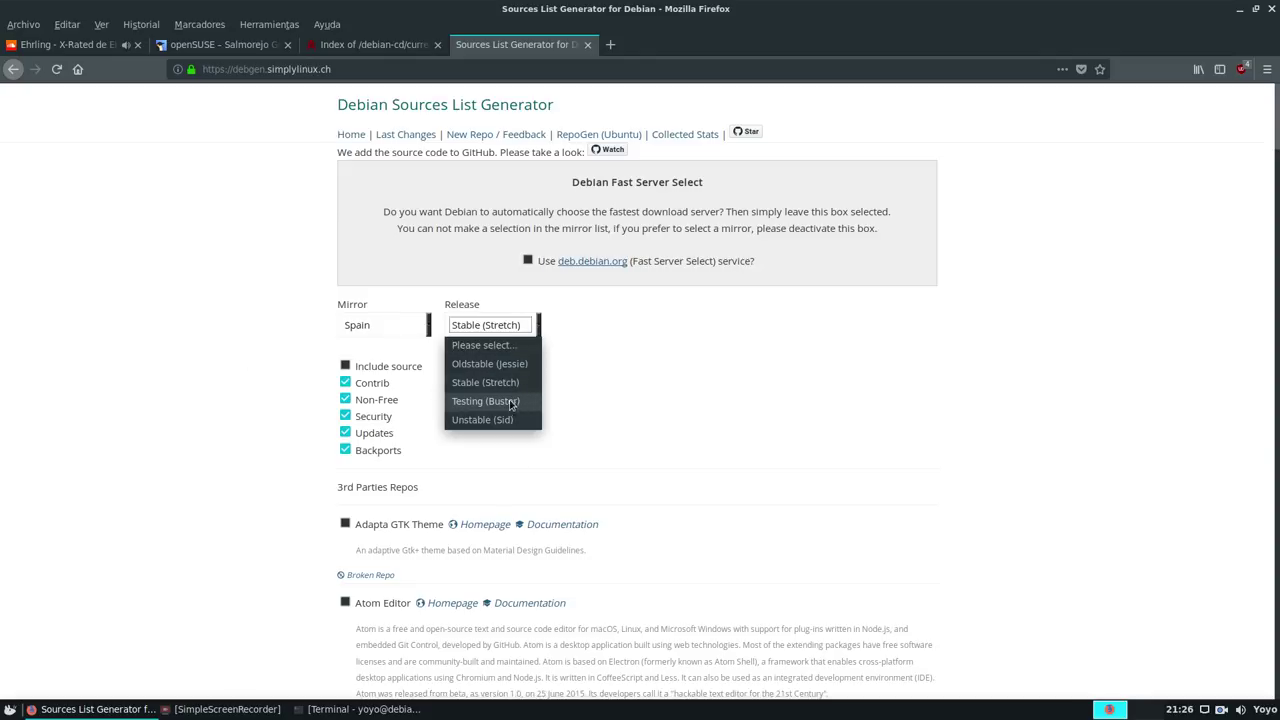
pyautogui.click(226, 383)
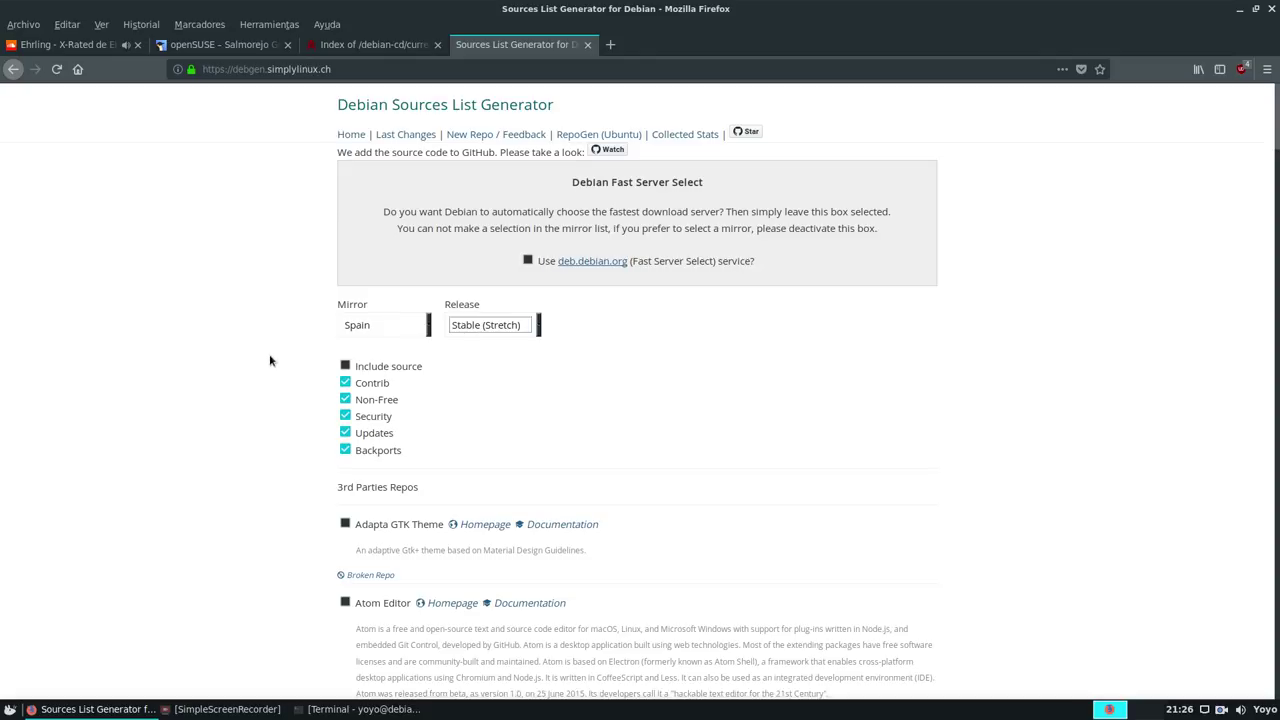
# - Look through the third-party repositories, generate the sources list without selecting any of them, and review the generated entries
pyautogui.scroll(-2, 434, 374)
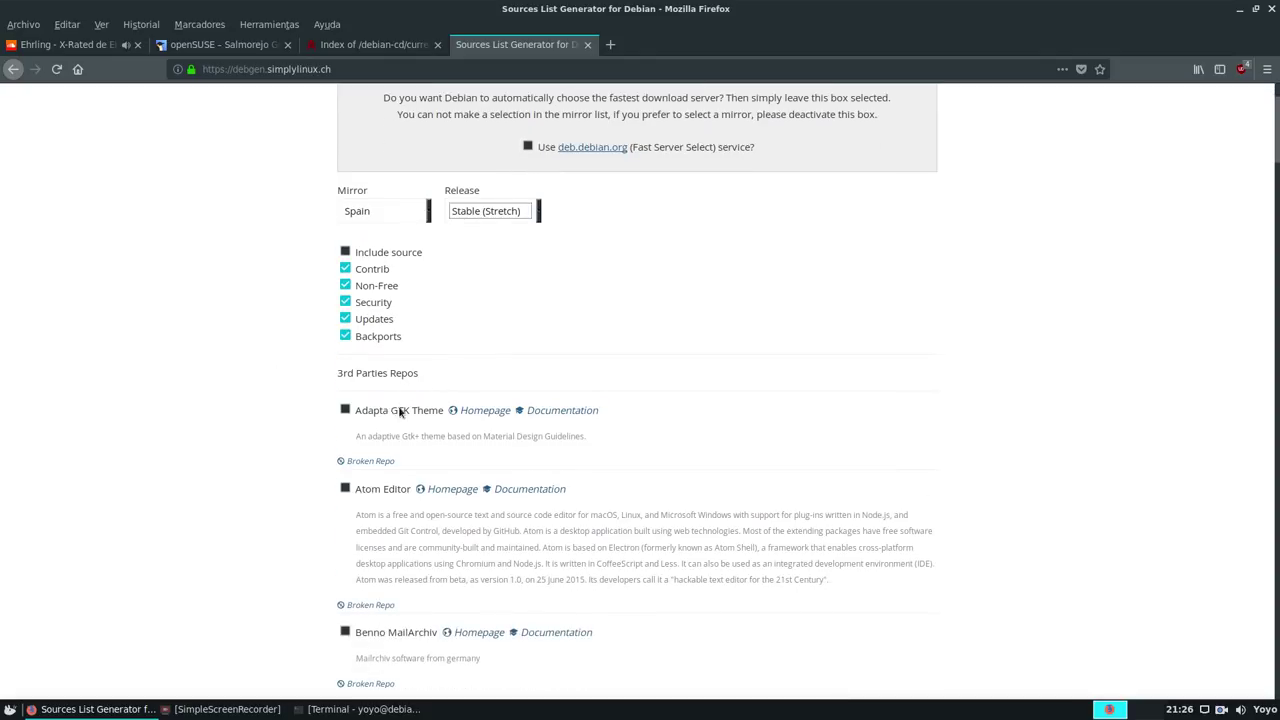
pyautogui.scroll(-10, 469, 351)
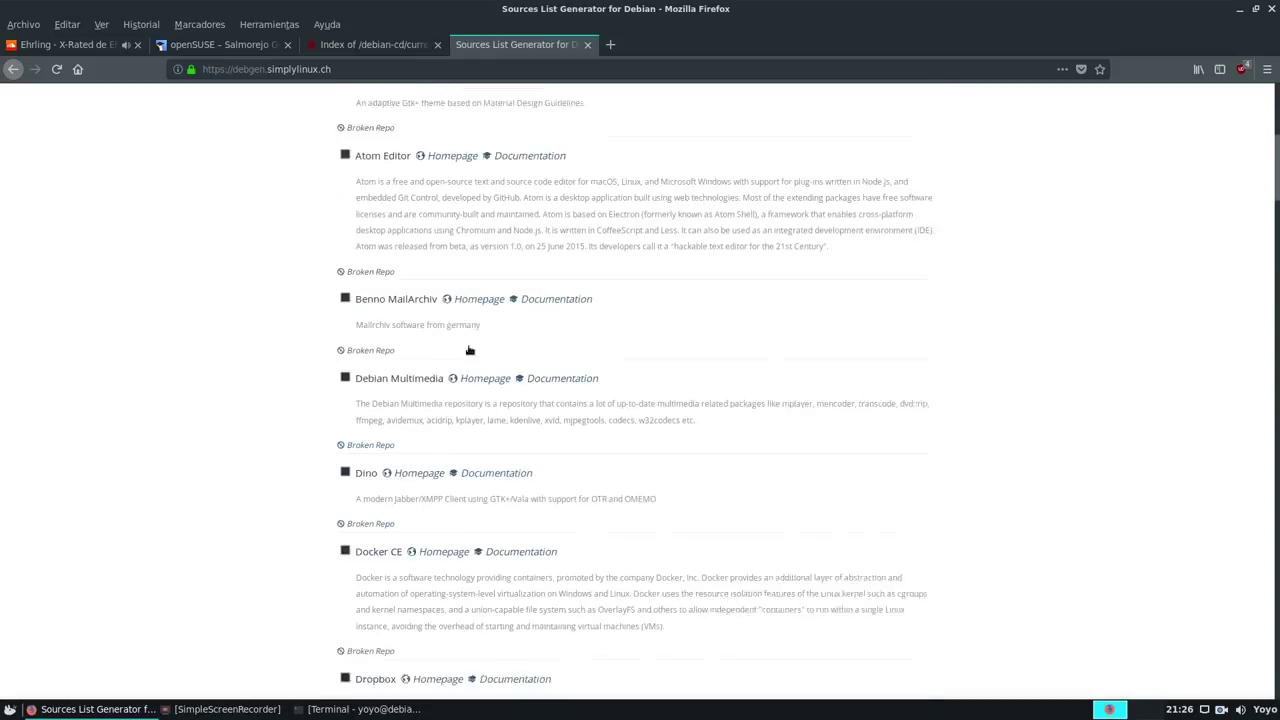
pyautogui.scroll(-20, 436, 367)
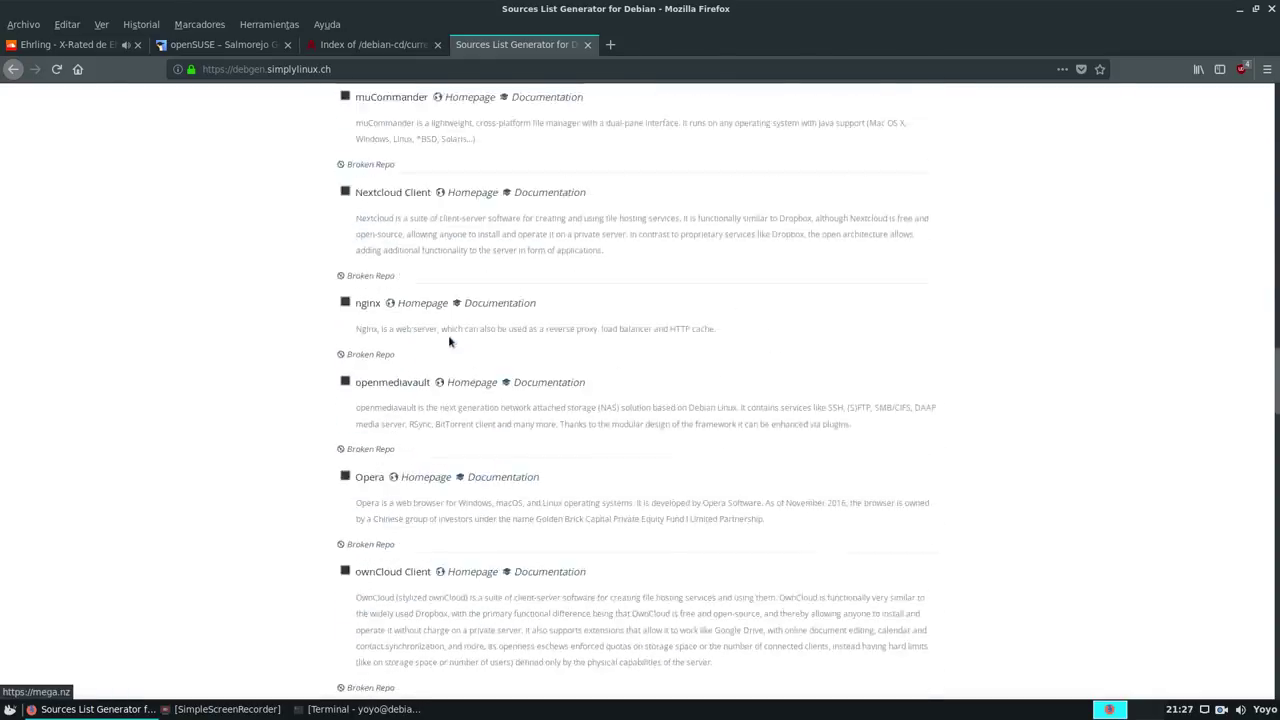
pyautogui.scroll(-20, 456, 333)
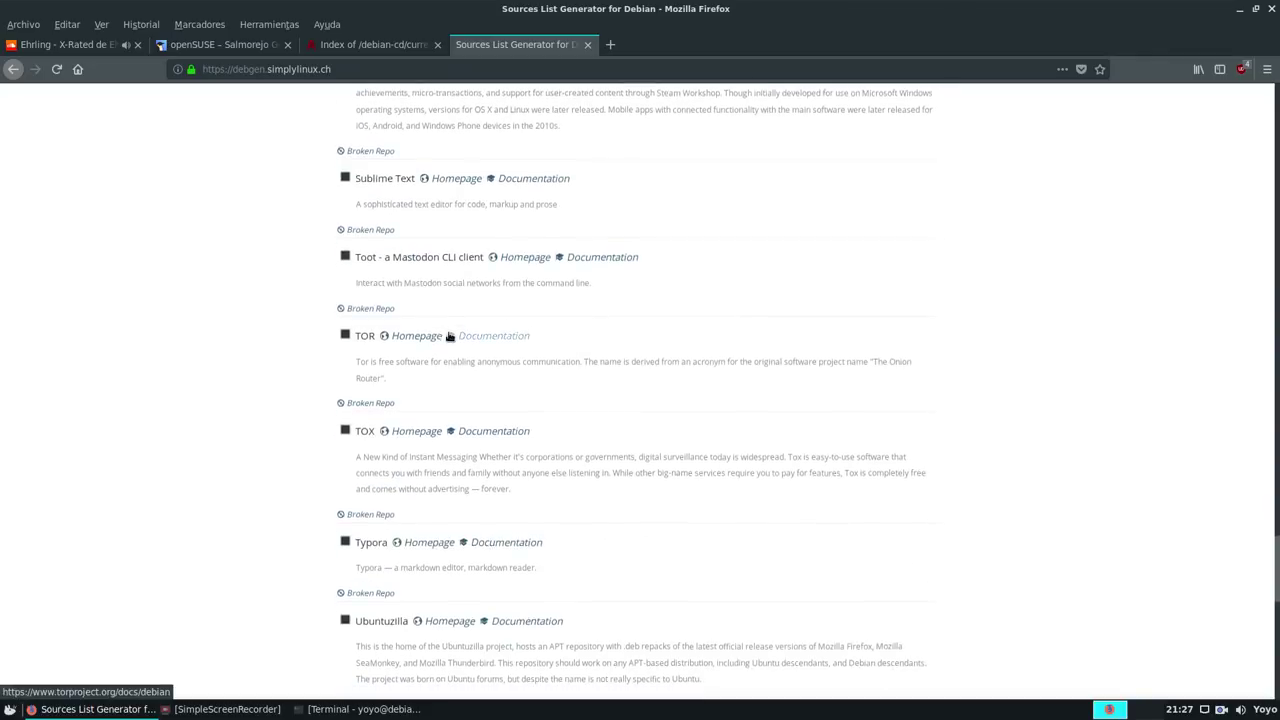
pyautogui.scroll(-5, 444, 337)
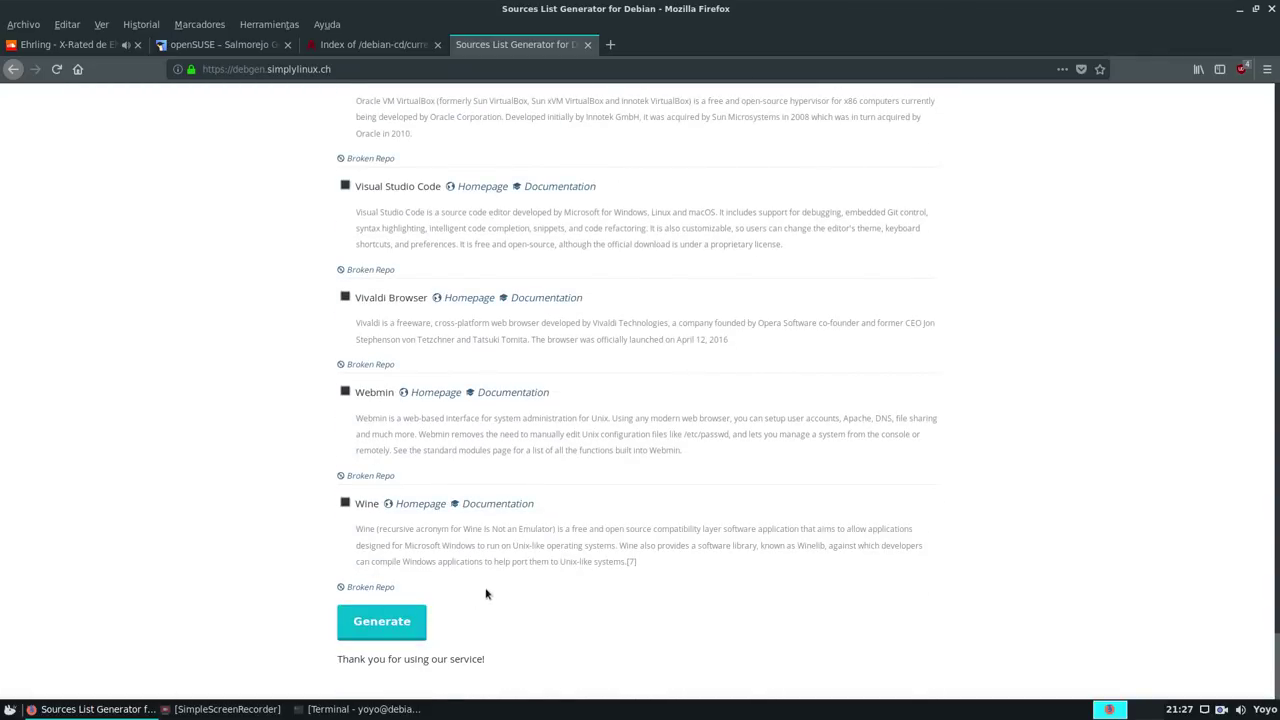
pyautogui.click(396, 622)
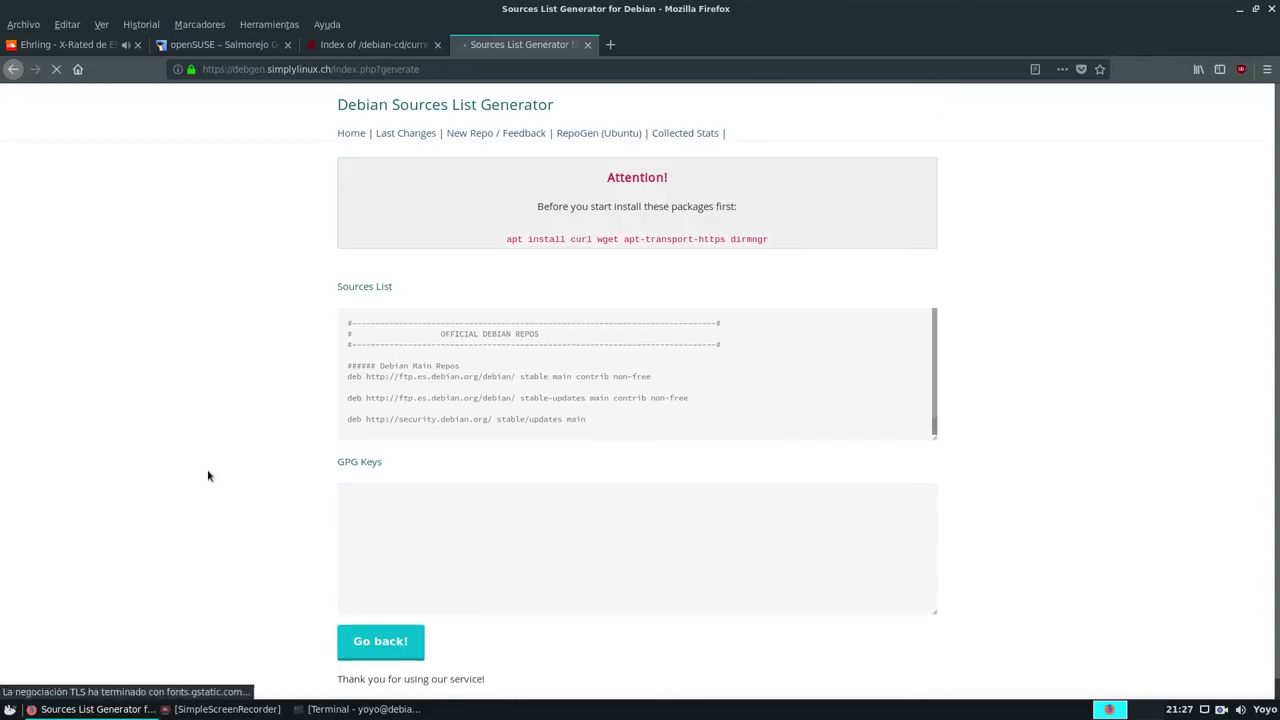
pyautogui.scroll(-1, 926, 393)
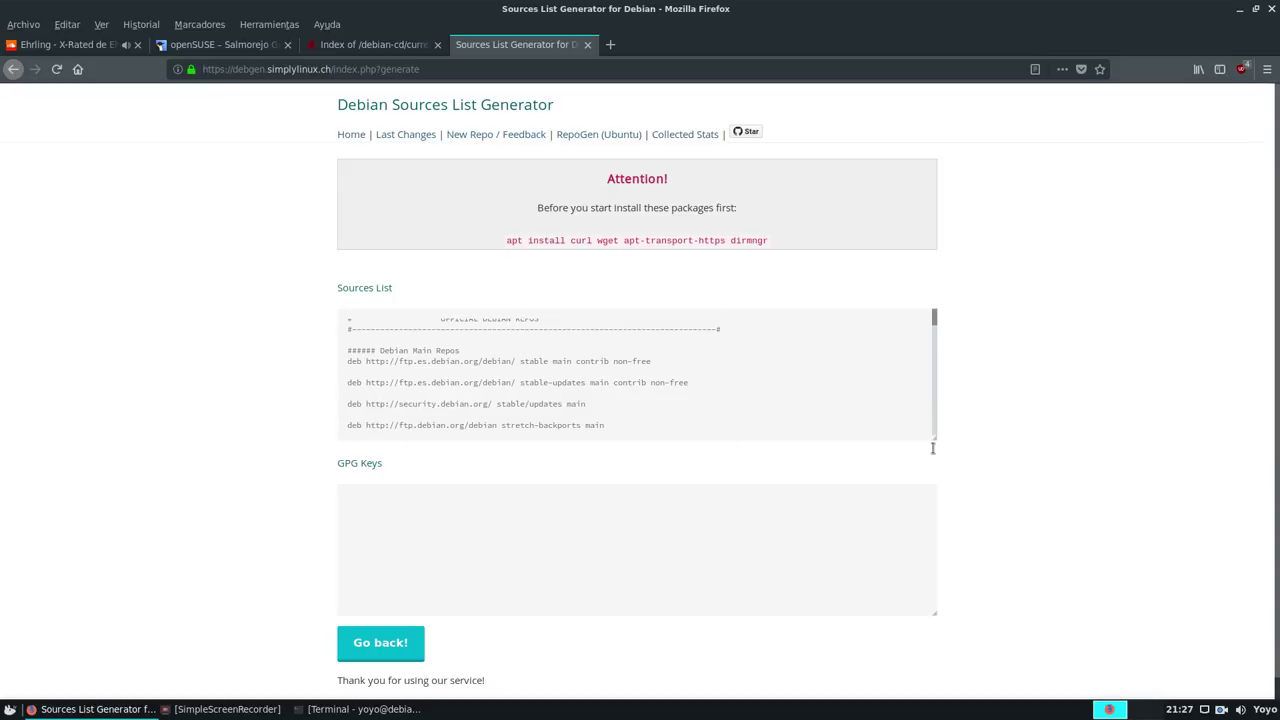
# - Highlight the generated sources list entries for review, clear the selection, and minimize the browser to show the desktop
pyautogui.moveTo(676, 421); pyautogui.dragTo(300, 285)
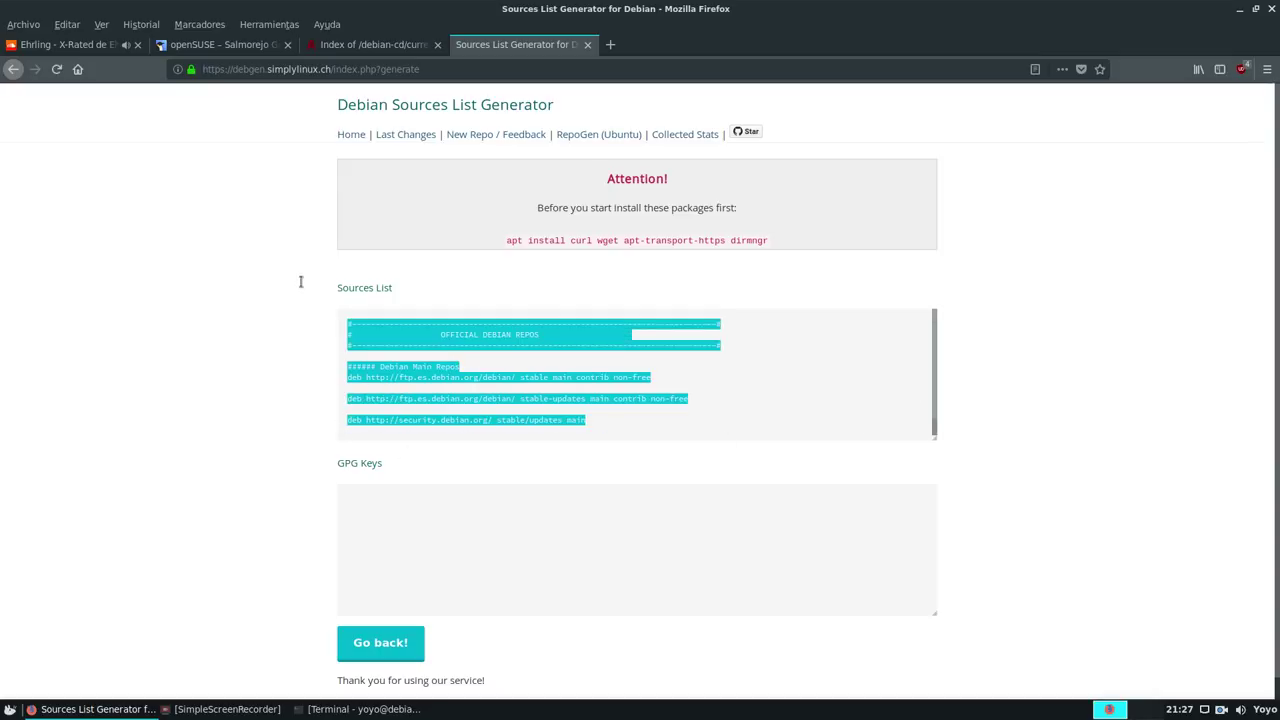
pyautogui.click(86, 349)
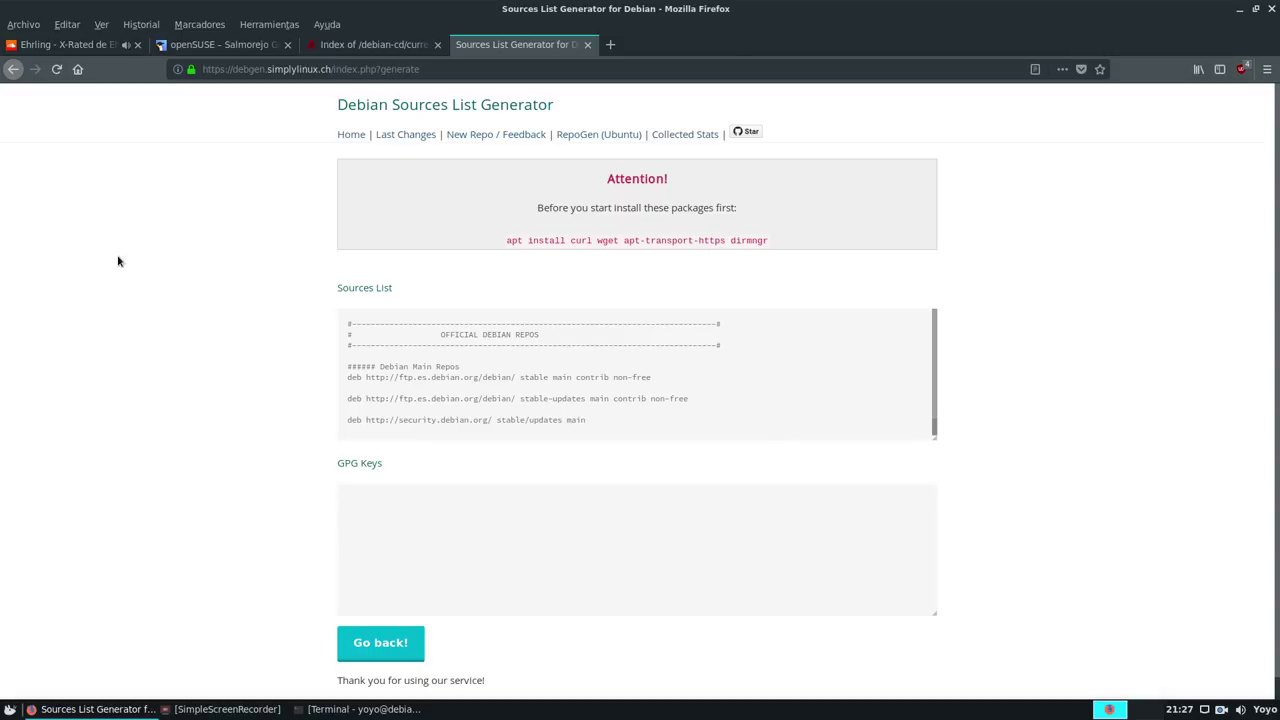
pyautogui.click(1239, 9)
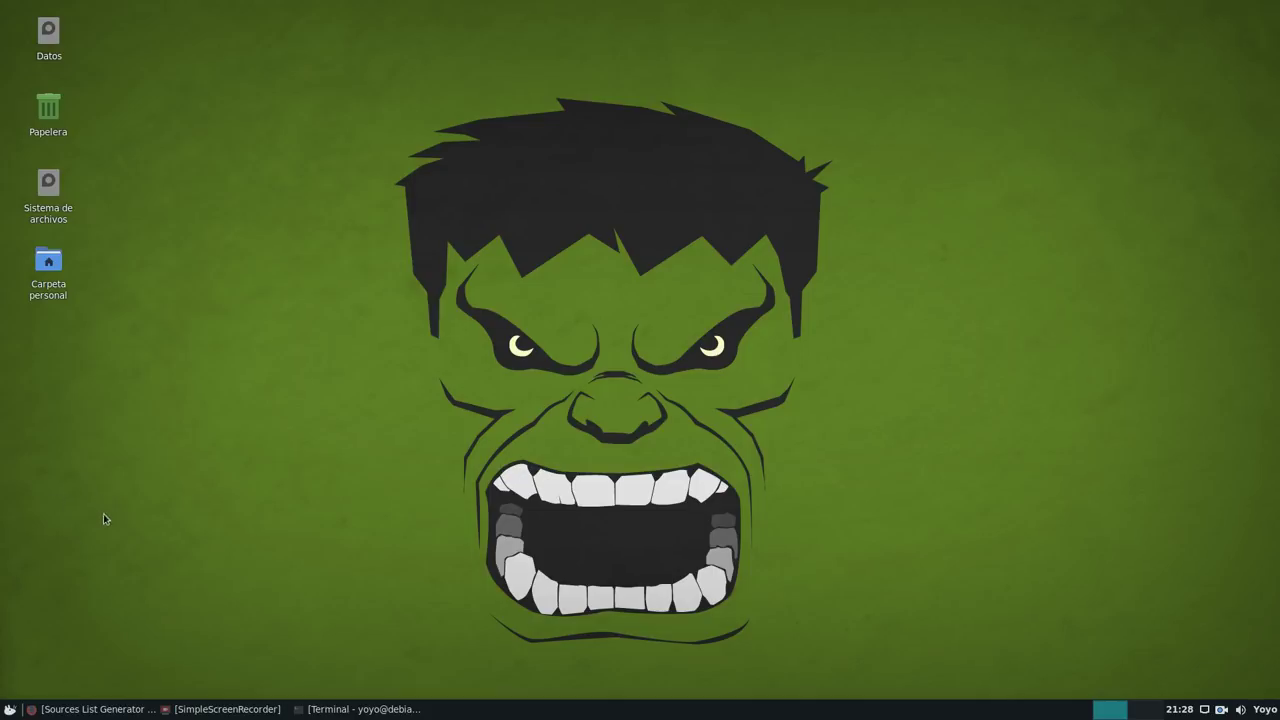
# - Open the desktop background settings from the Xfce settings manager and move their window clear of the screen centre
pyautogui.click(9, 709)
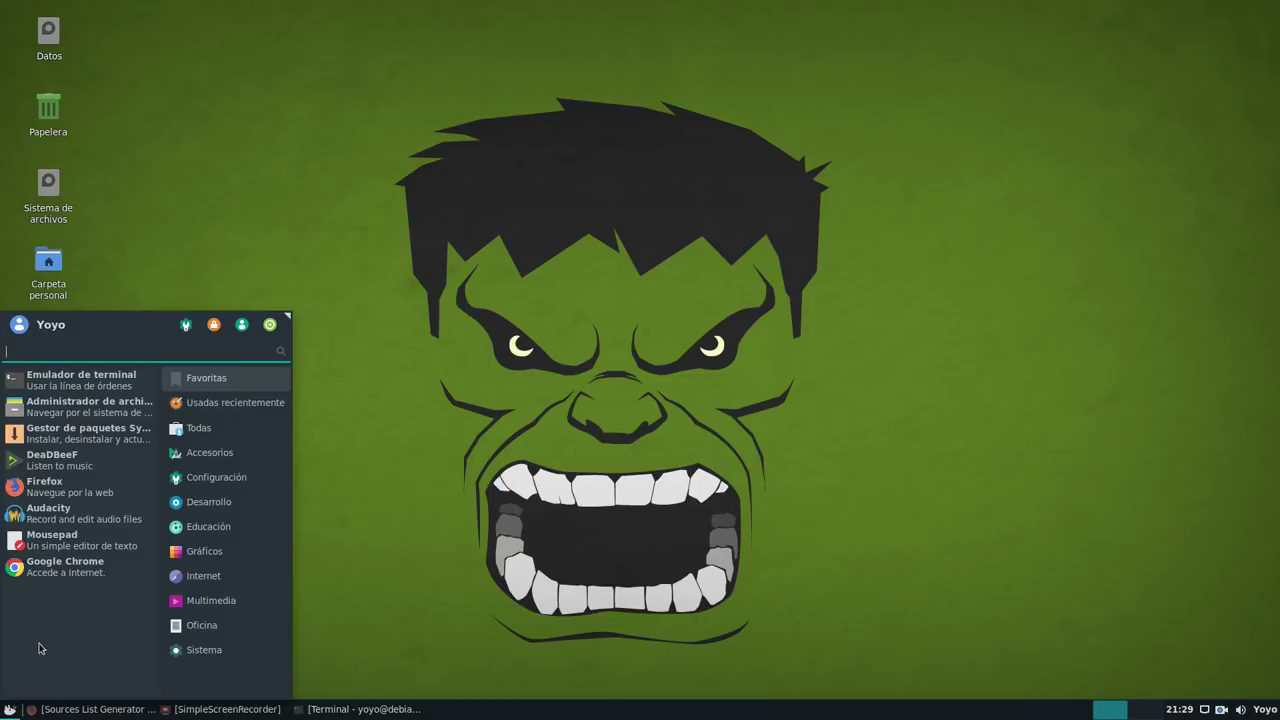
pyautogui.click(186, 325)
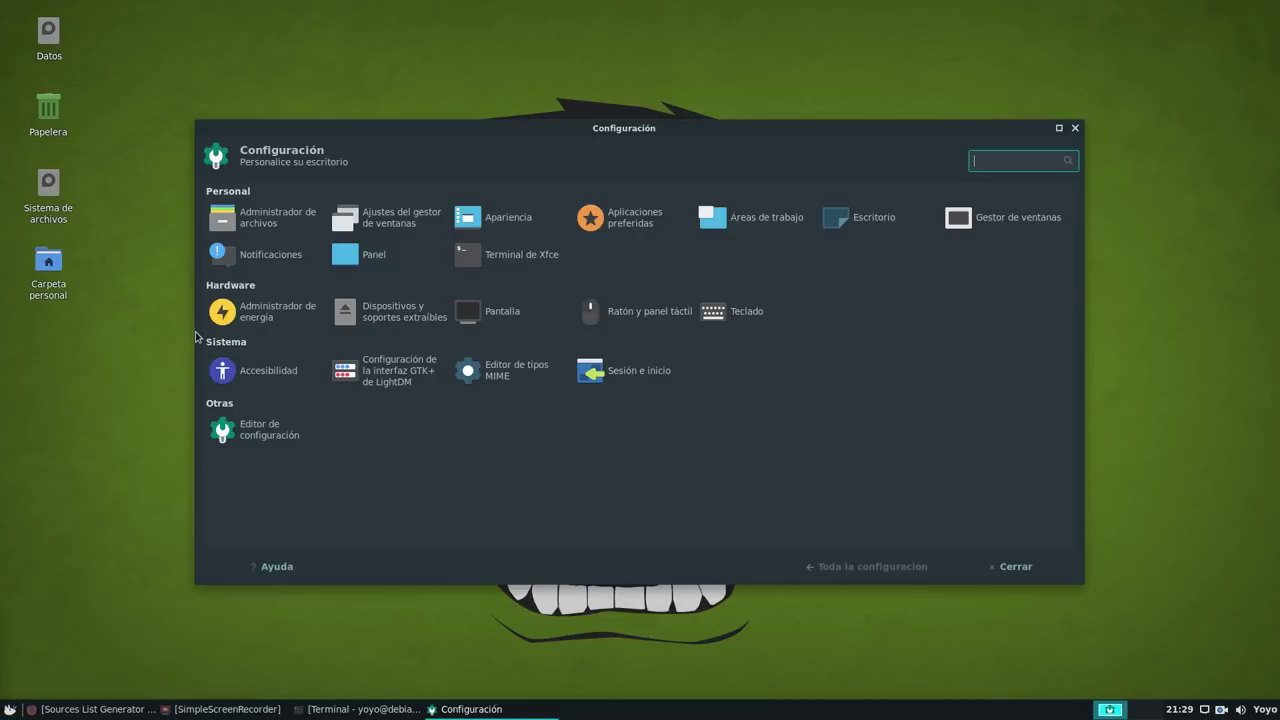
pyautogui.click(886, 226)
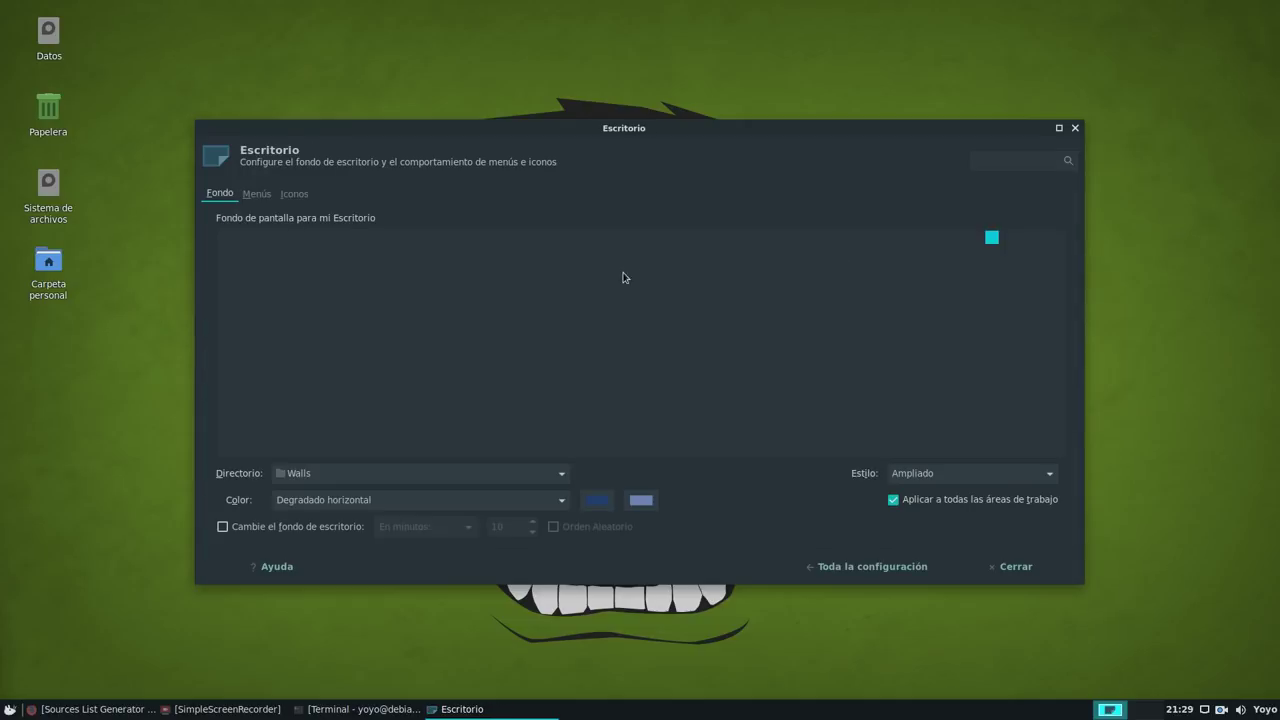
pyautogui.moveTo(628, 140); pyautogui.dragTo(556, 66)
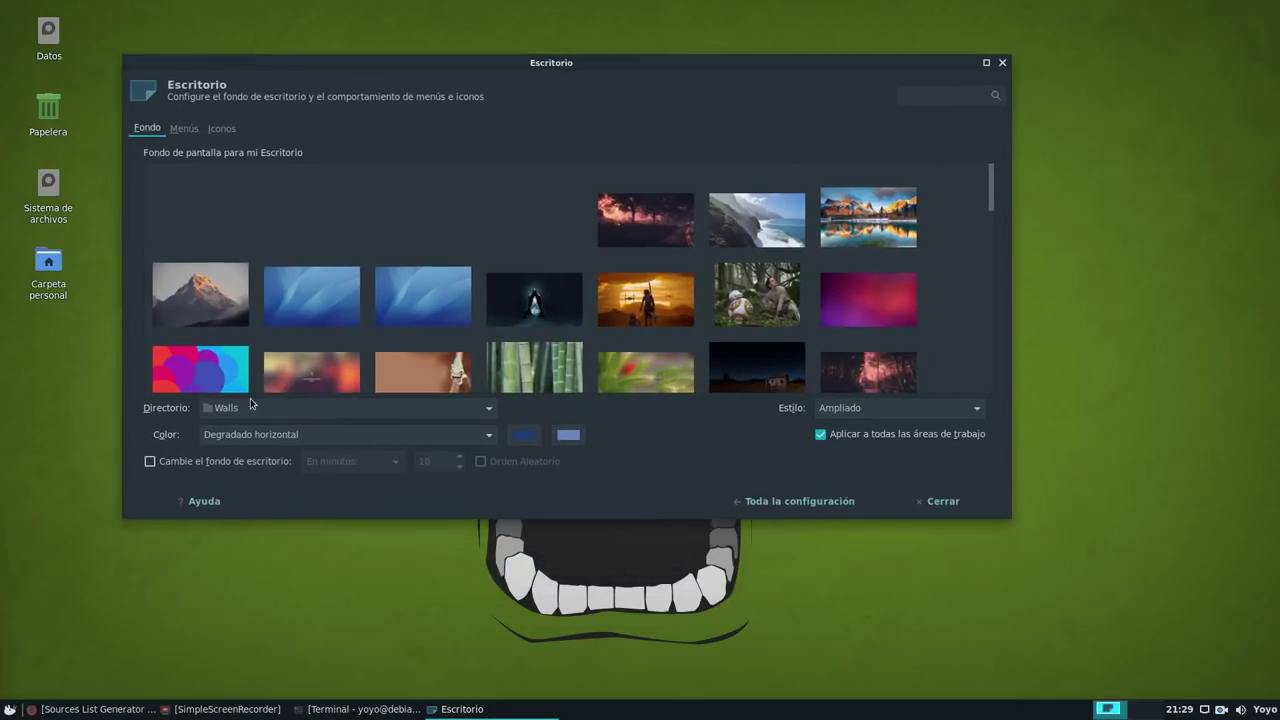
# - Browse the Walls folder through the wallpaper directory's Otra... option twice, cancel without choosing a file, and close the desktop settings
pyautogui.click(248, 416)
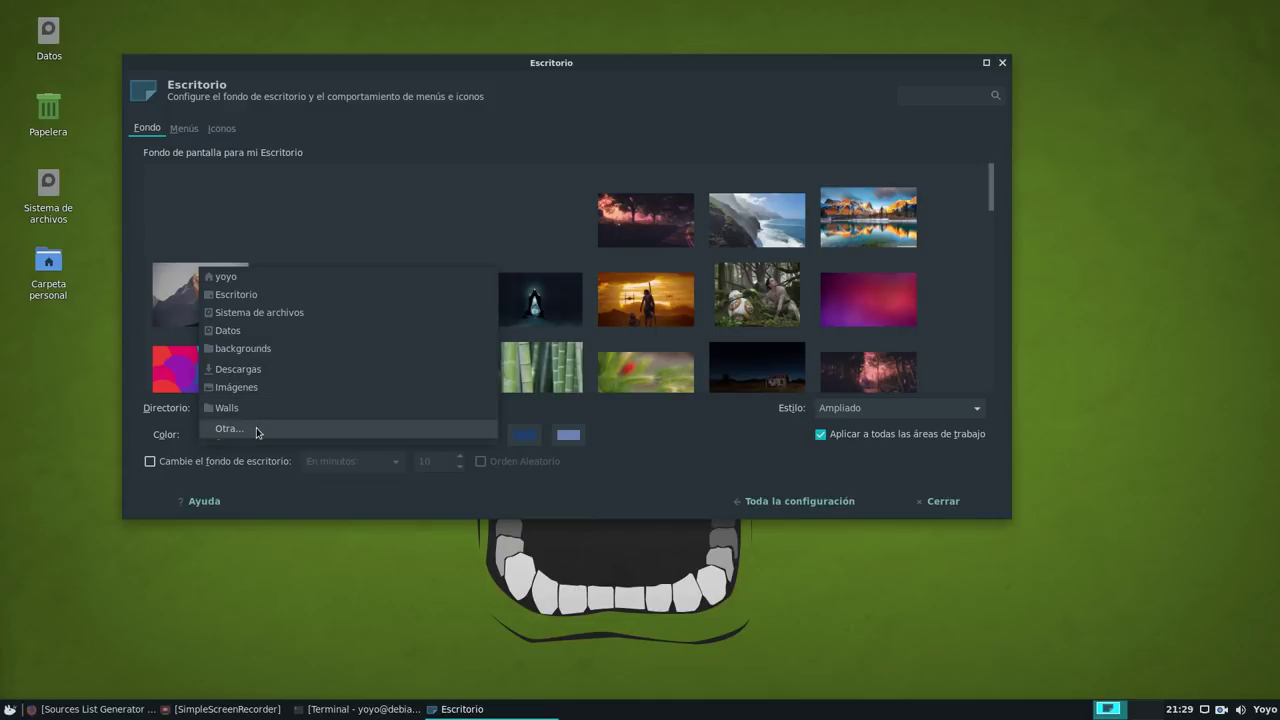
pyautogui.click(256, 427)
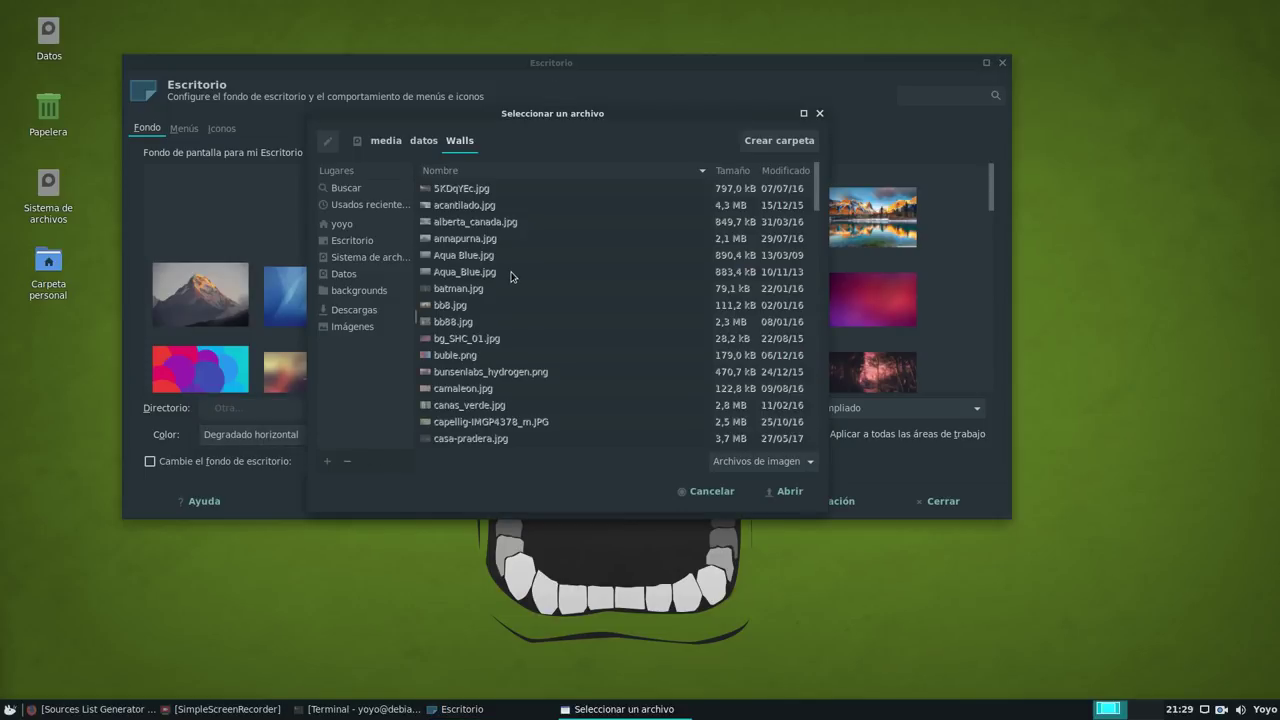
pyautogui.click(684, 493)
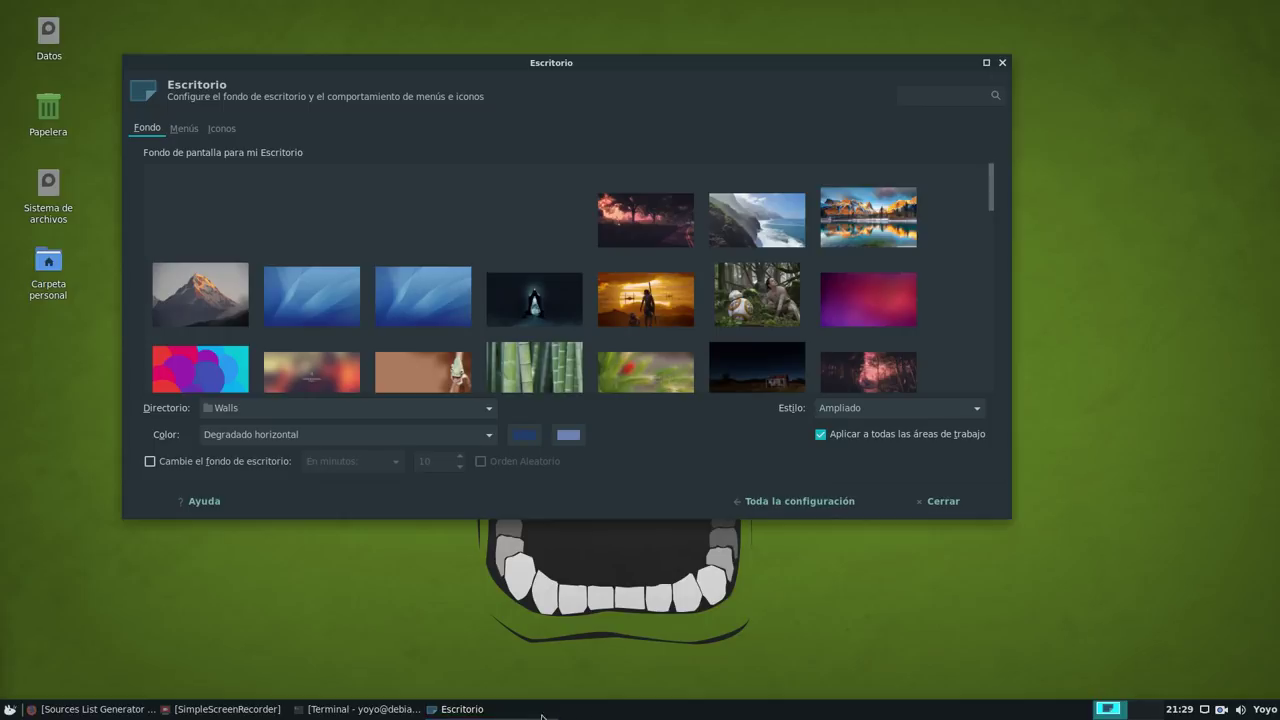
pyautogui.click(243, 408)
pyautogui.click(247, 430)
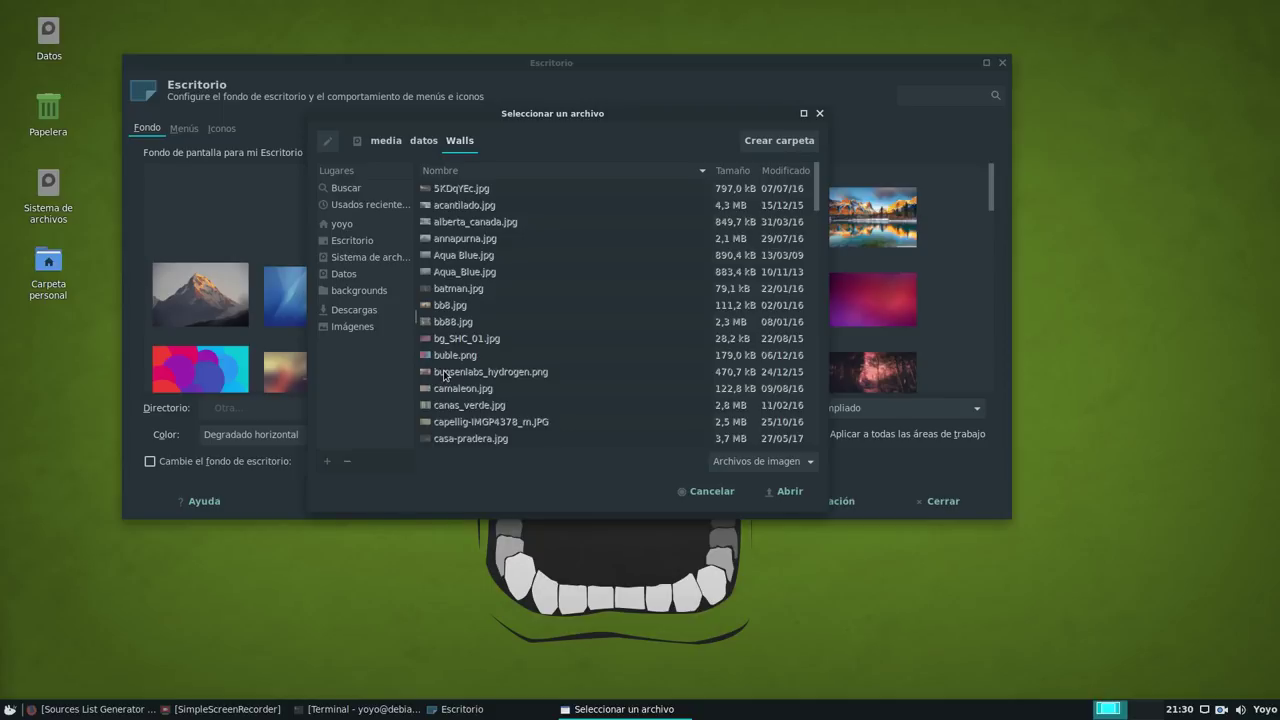
pyautogui.click(711, 492)
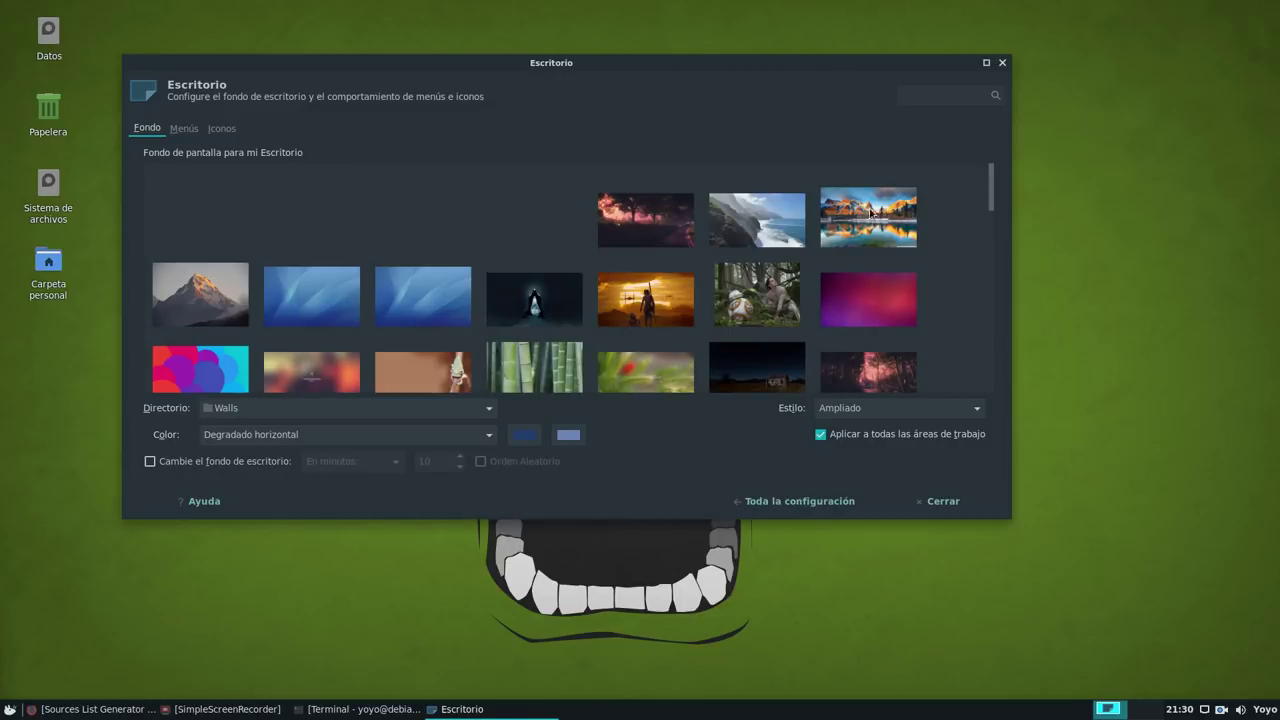
pyautogui.click(1002, 62)
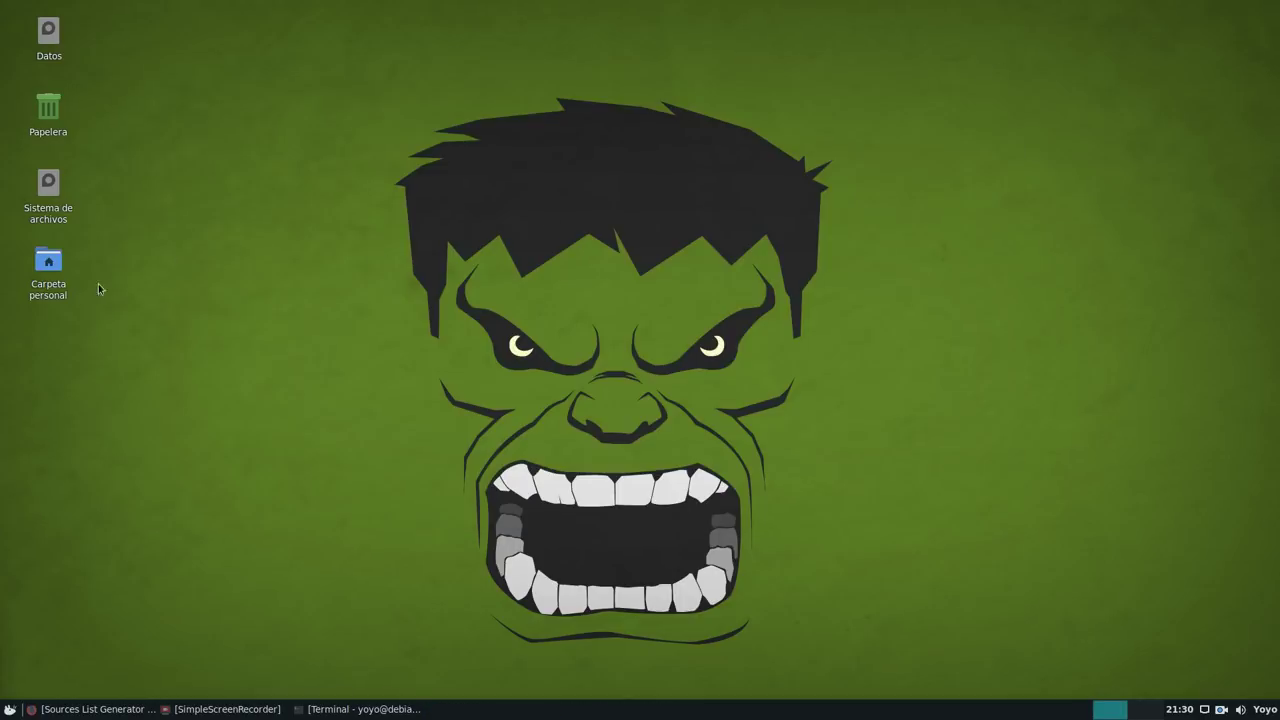
# - Browse the file system to /usr/share/backgrounds/xfce to examine the default wallpapers, and return to the backgrounds folder
pyautogui.doubleClick(48, 268)
pyautogui.click(68, 97)
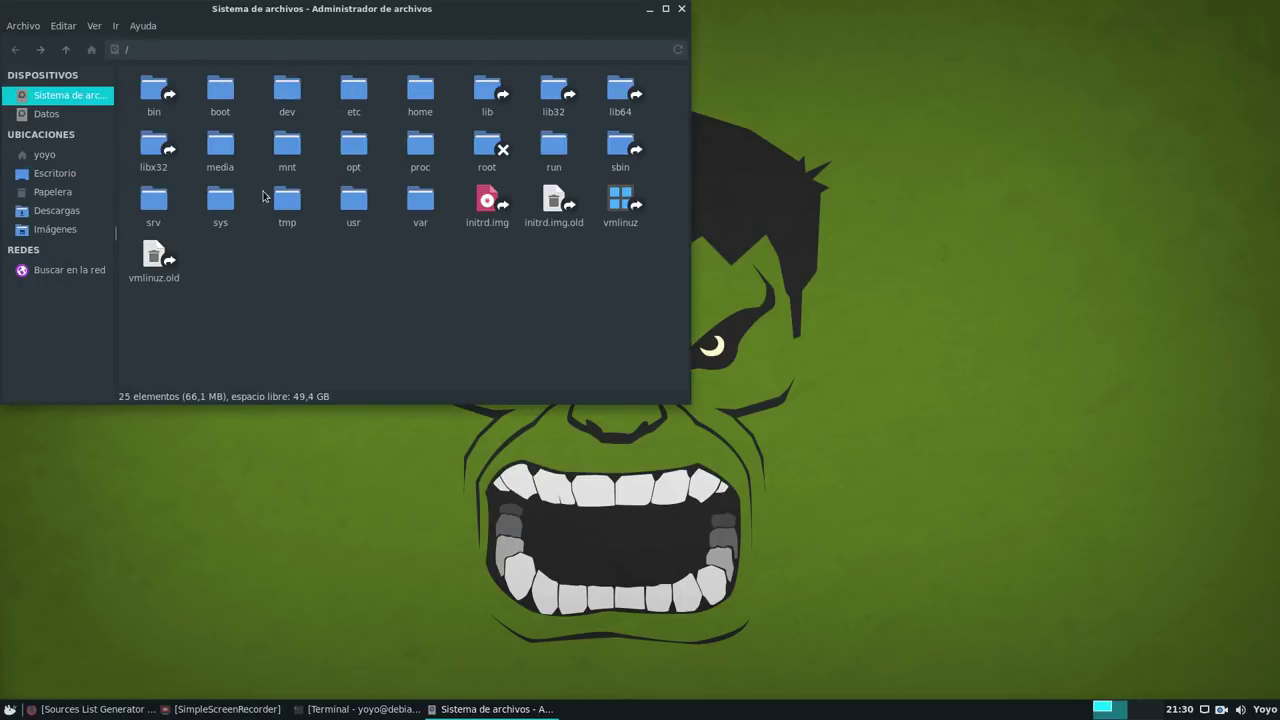
pyautogui.doubleClick(353, 200)
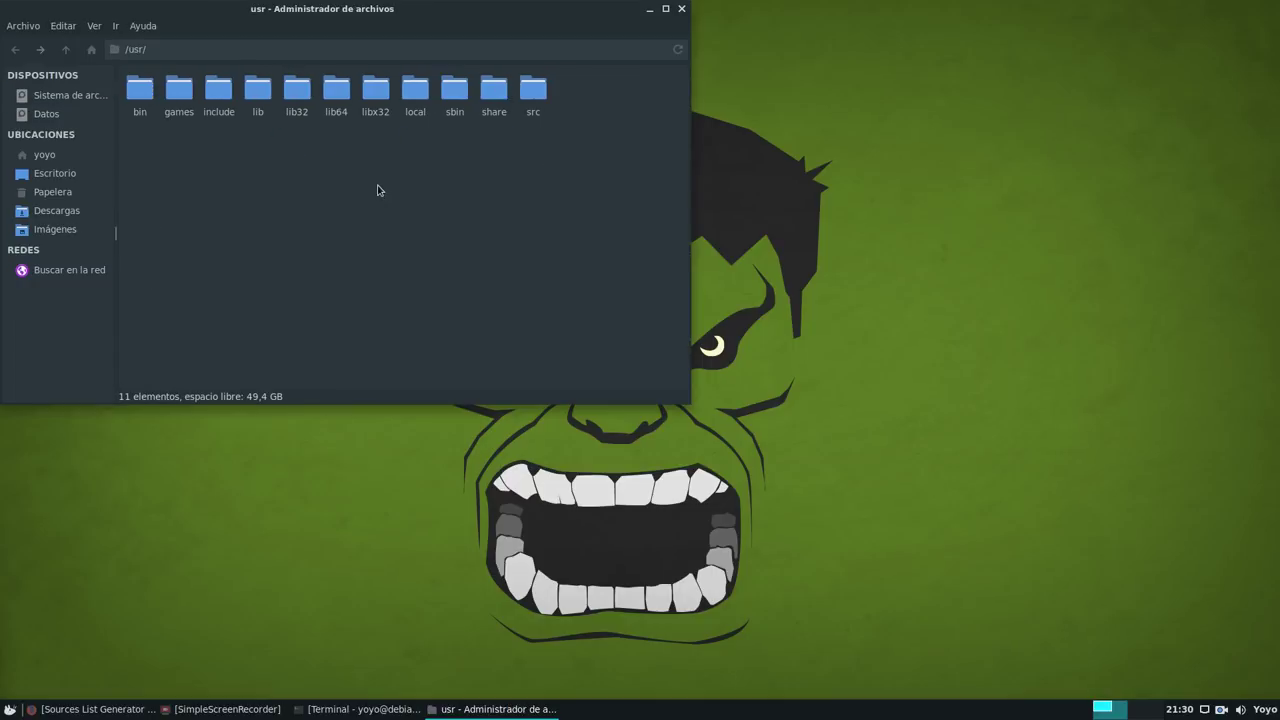
pyautogui.moveTo(432, 19); pyautogui.dragTo(543, 103)
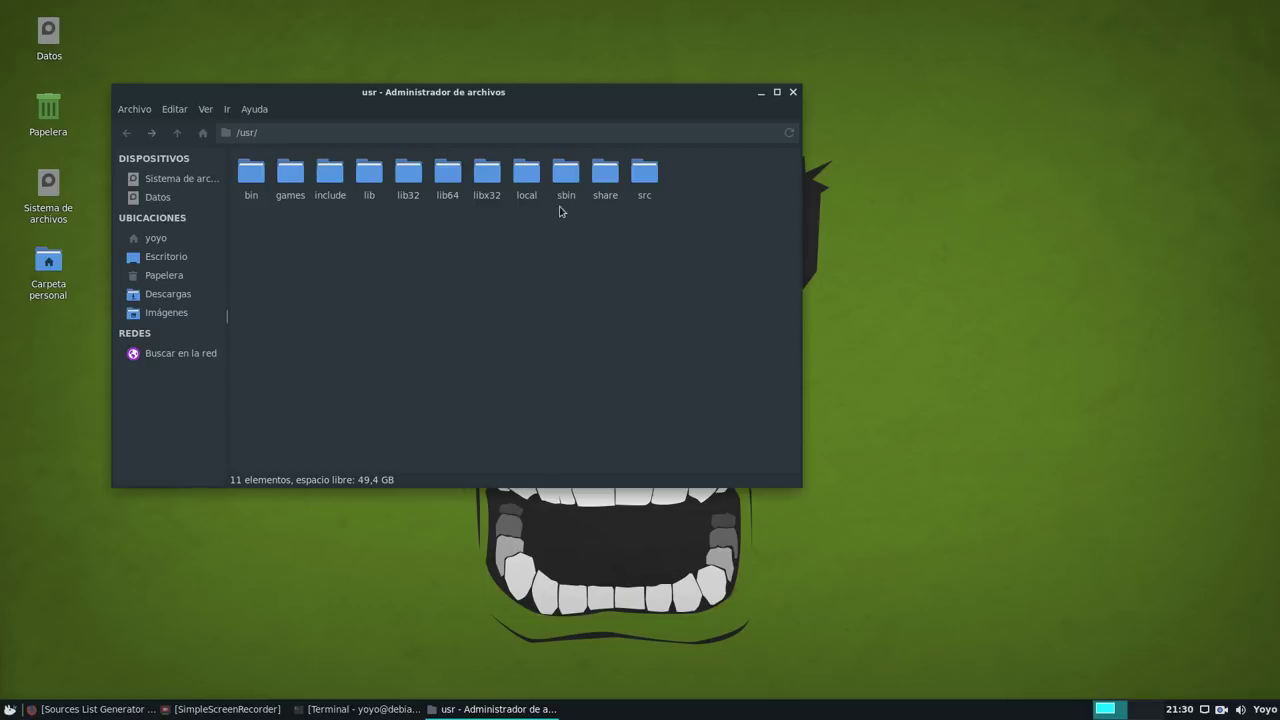
pyautogui.doubleClick(605, 178)
pyautogui.scroll(-1, 455, 295)
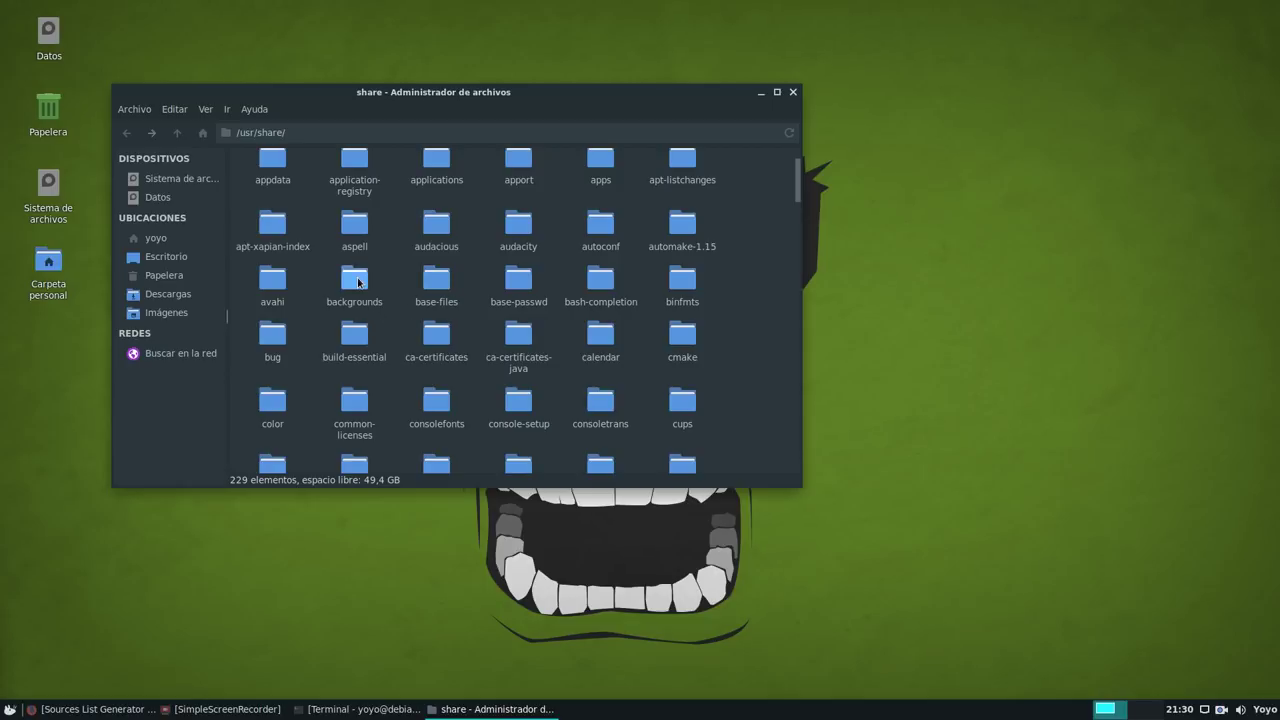
pyautogui.doubleClick(358, 282)
pyautogui.doubleClick(263, 194)
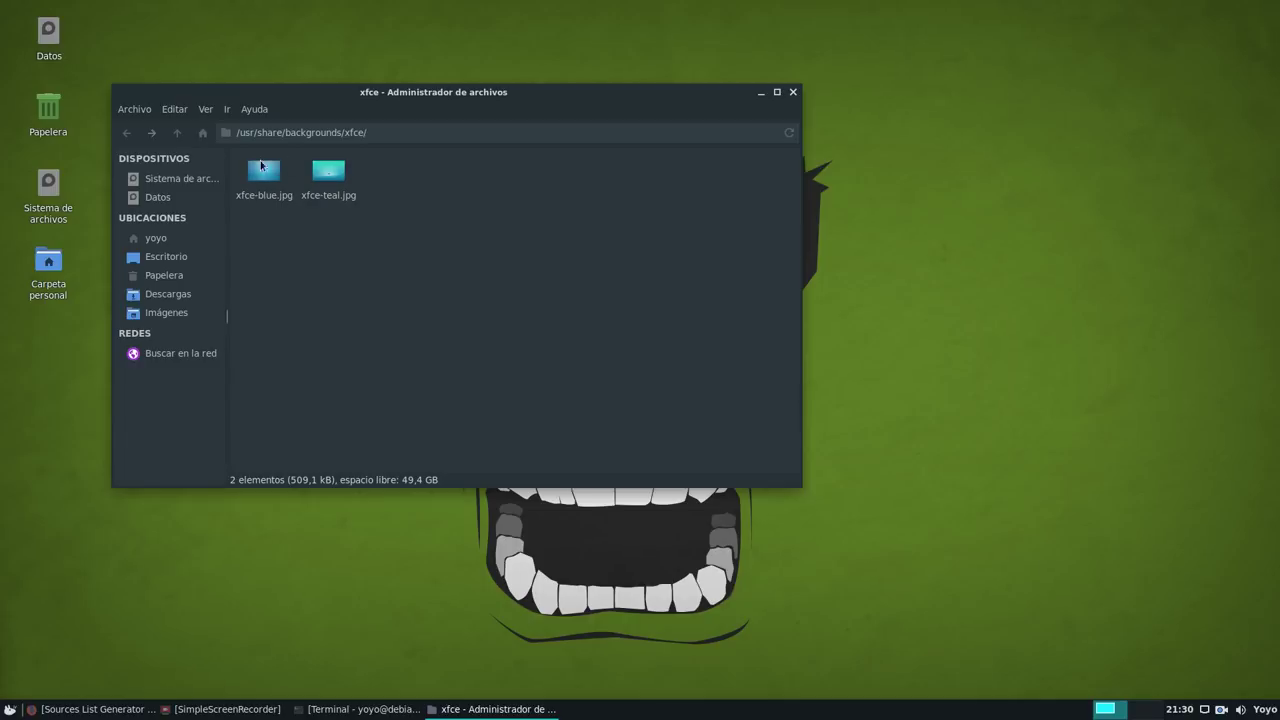
pyautogui.click(126, 132)
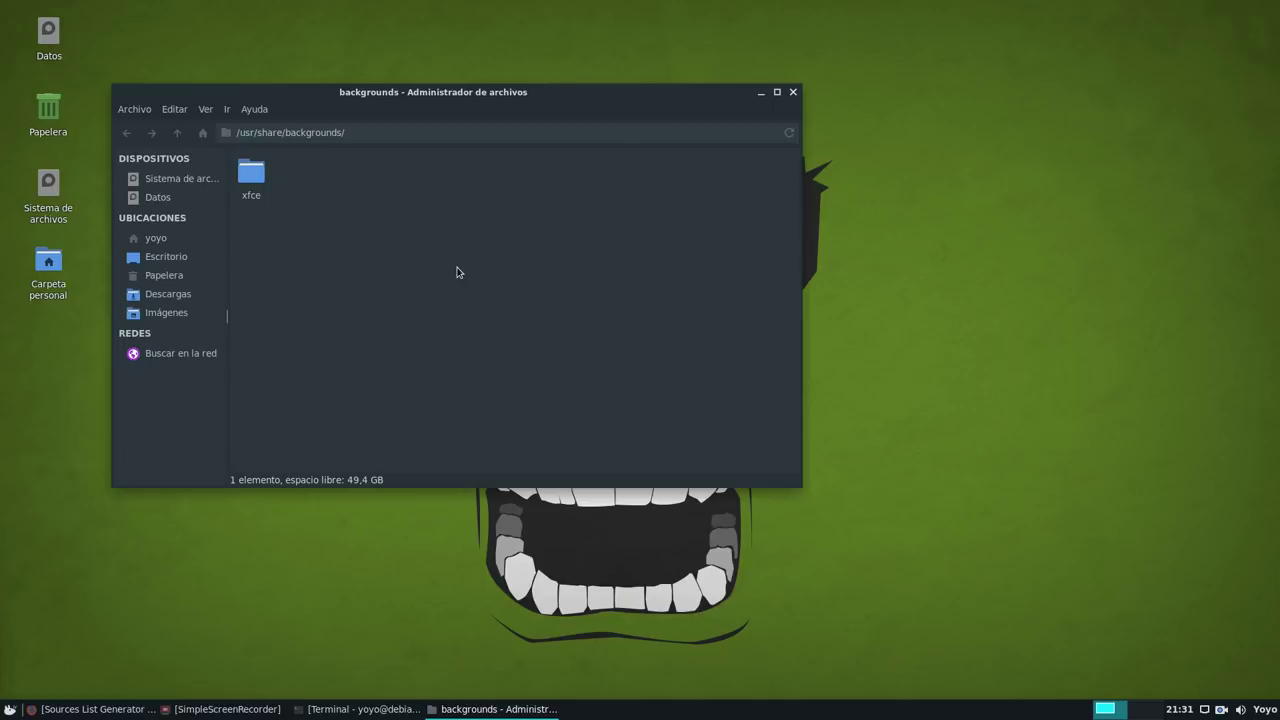
# - Navigate to /etc/apt from the file system root and open sources.list with Mousepad
pyautogui.click(184, 190)
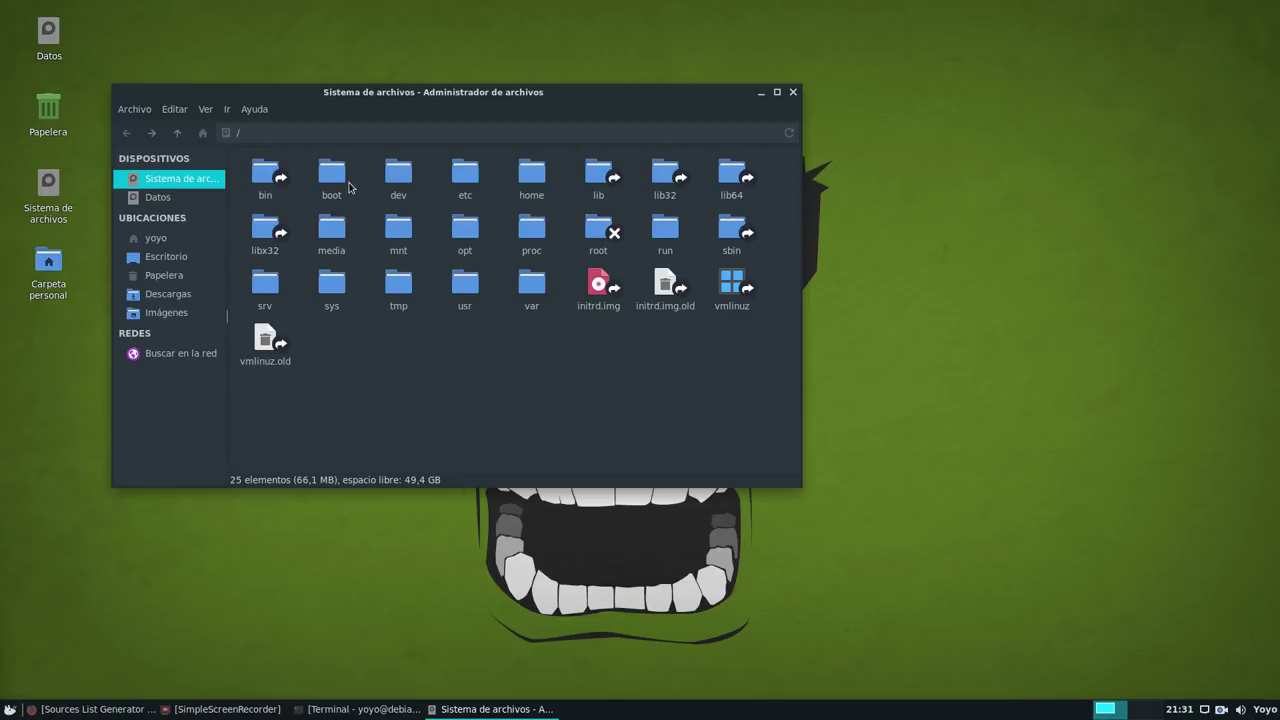
pyautogui.doubleClick(461, 177)
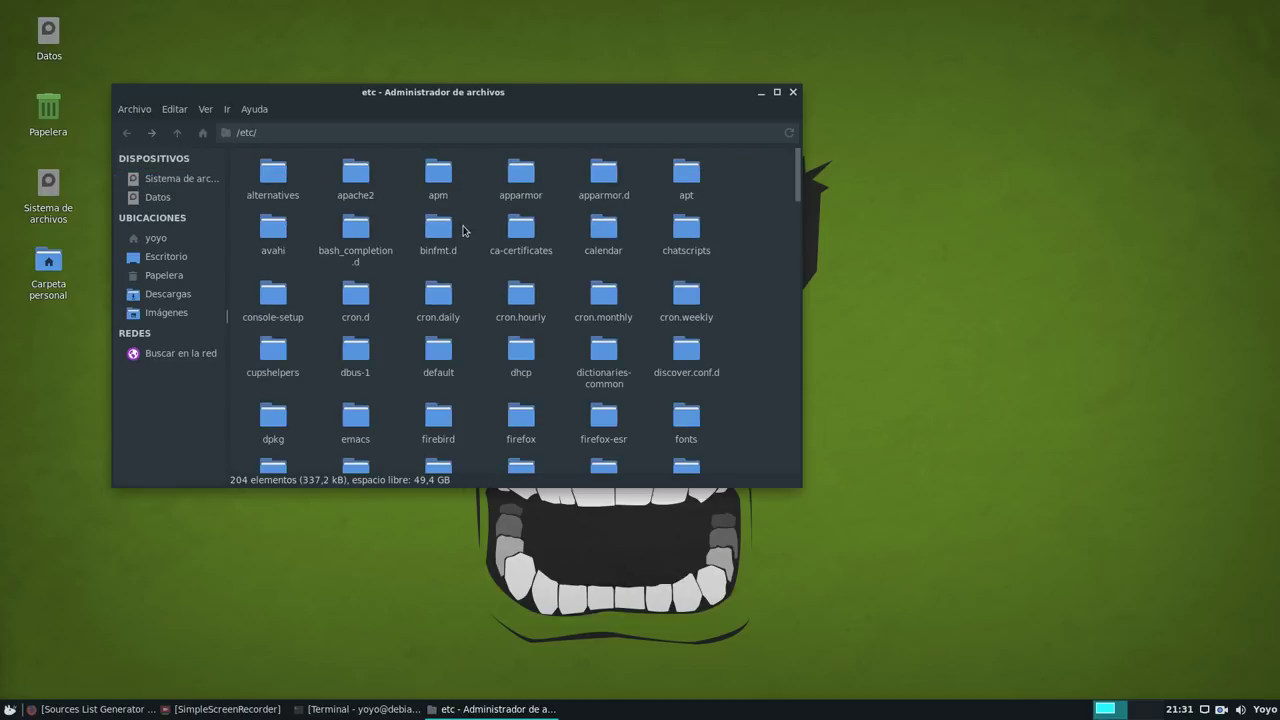
pyautogui.doubleClick(688, 172)
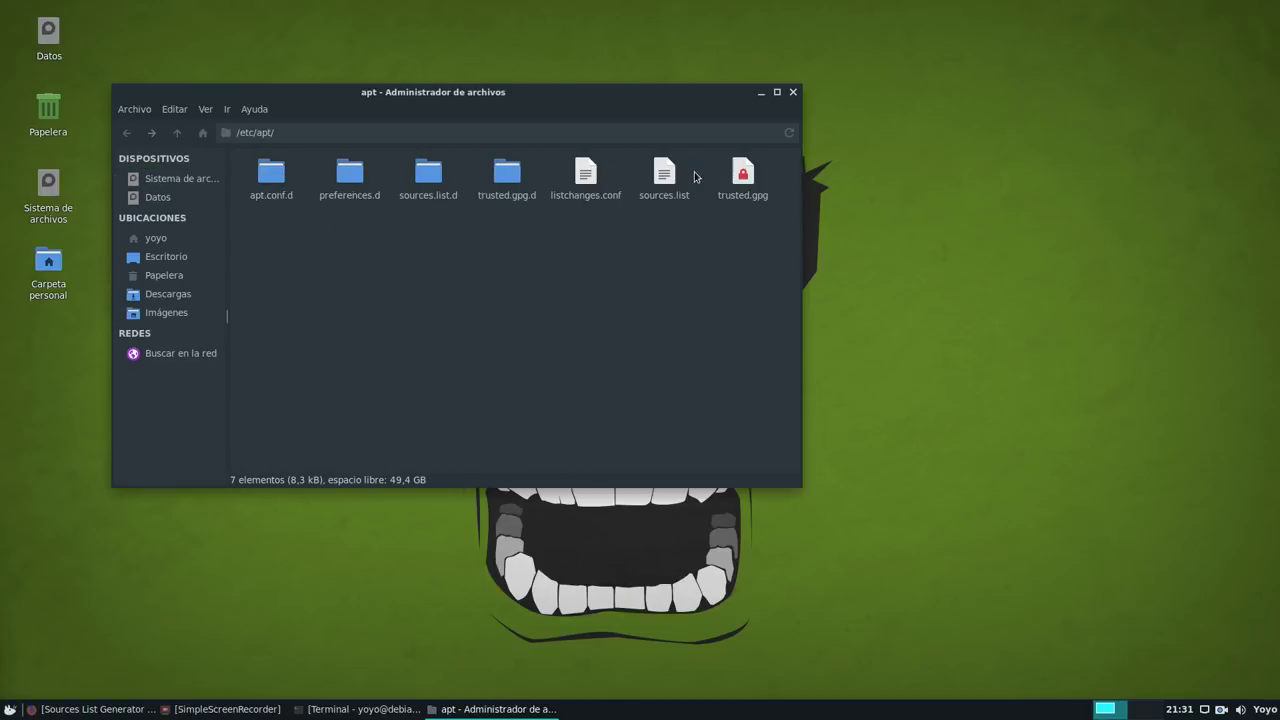
pyautogui.click(664, 180)
pyautogui.rightClick(665, 182)
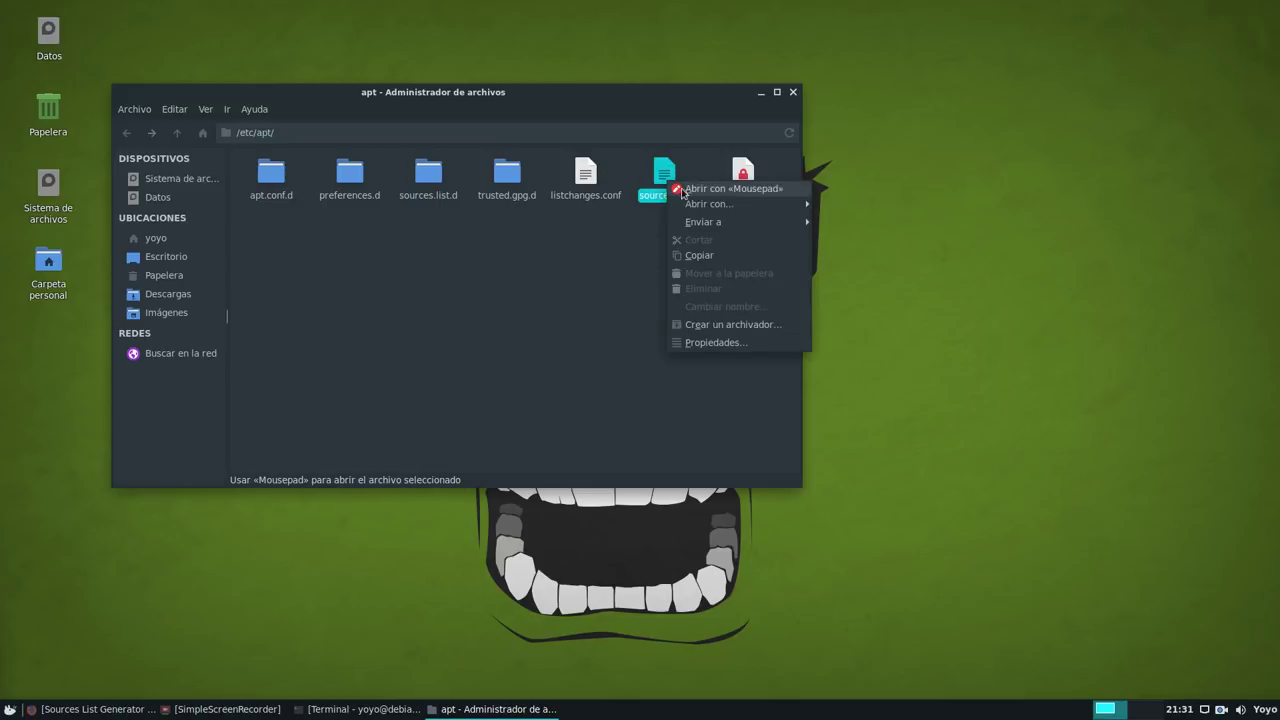
pyautogui.click(690, 190)
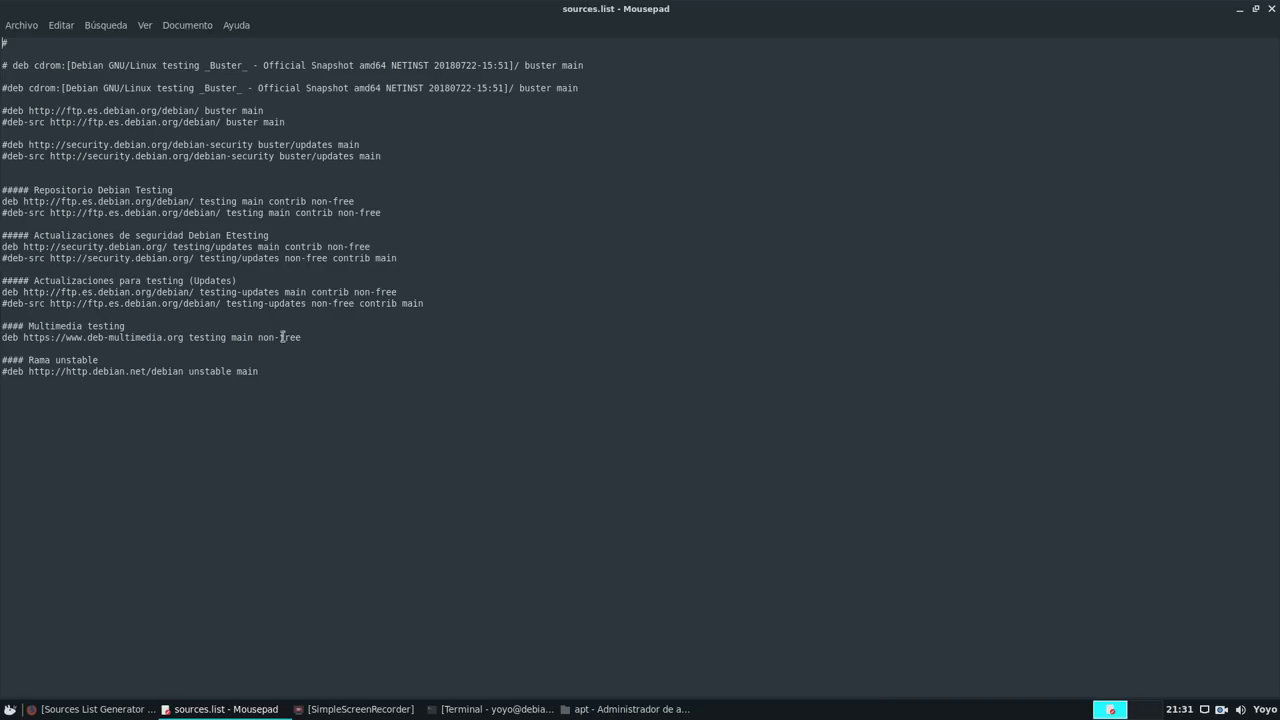
# - Highlight and review the repository entries in sources.list, and close the editor and the file manager without changes
pyautogui.moveTo(299, 380); pyautogui.dragTo(3, 40)
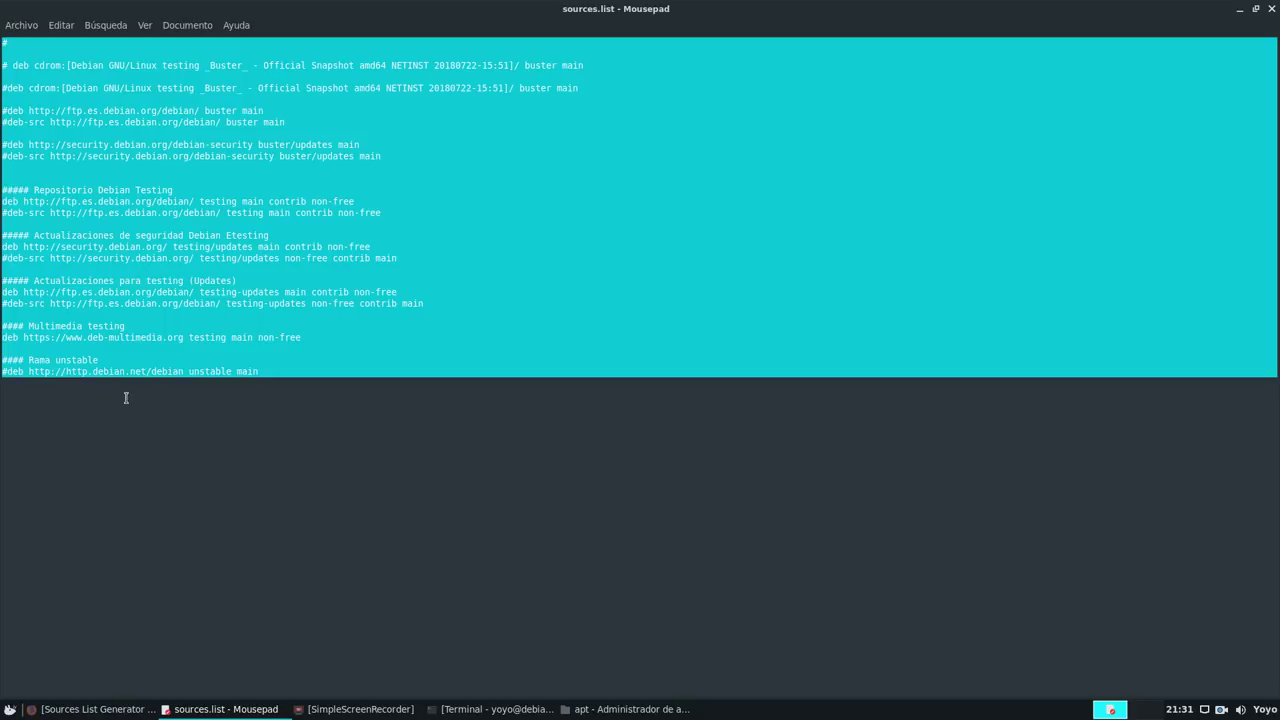
pyautogui.click(165, 440)
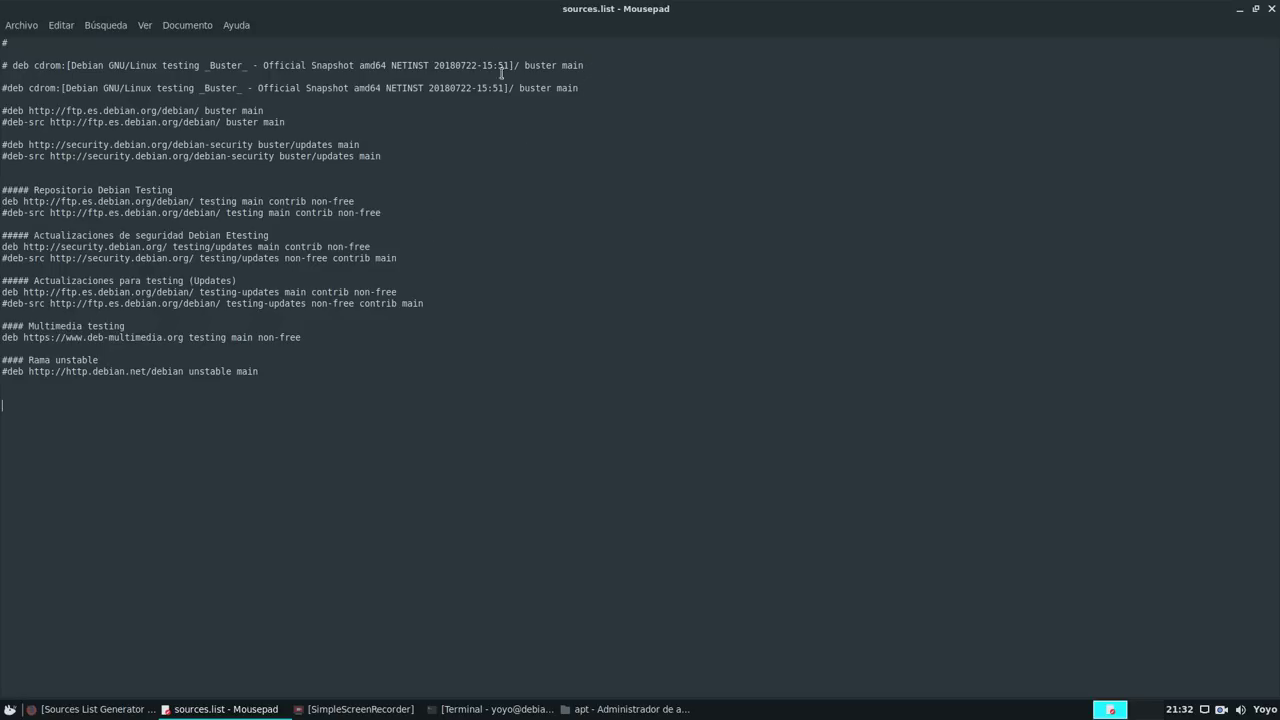
pyautogui.moveTo(306, 382); pyautogui.dragTo(10, 58)
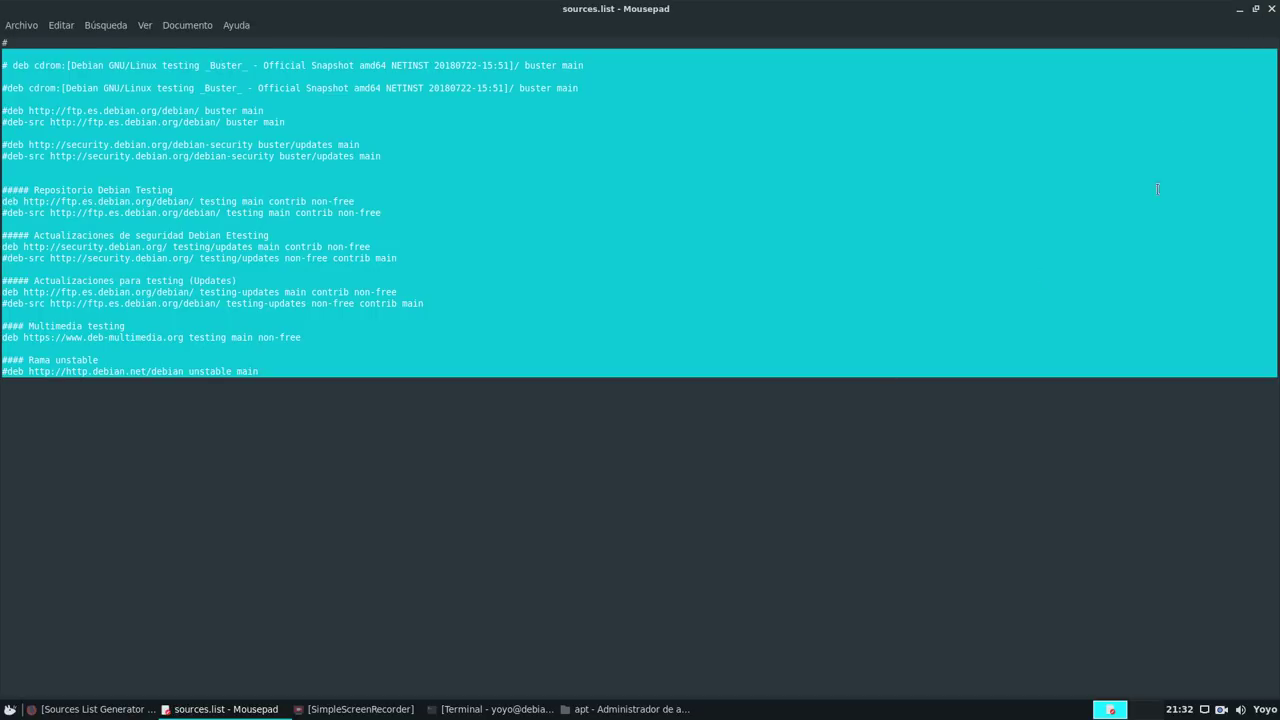
pyautogui.click(1272, 9)
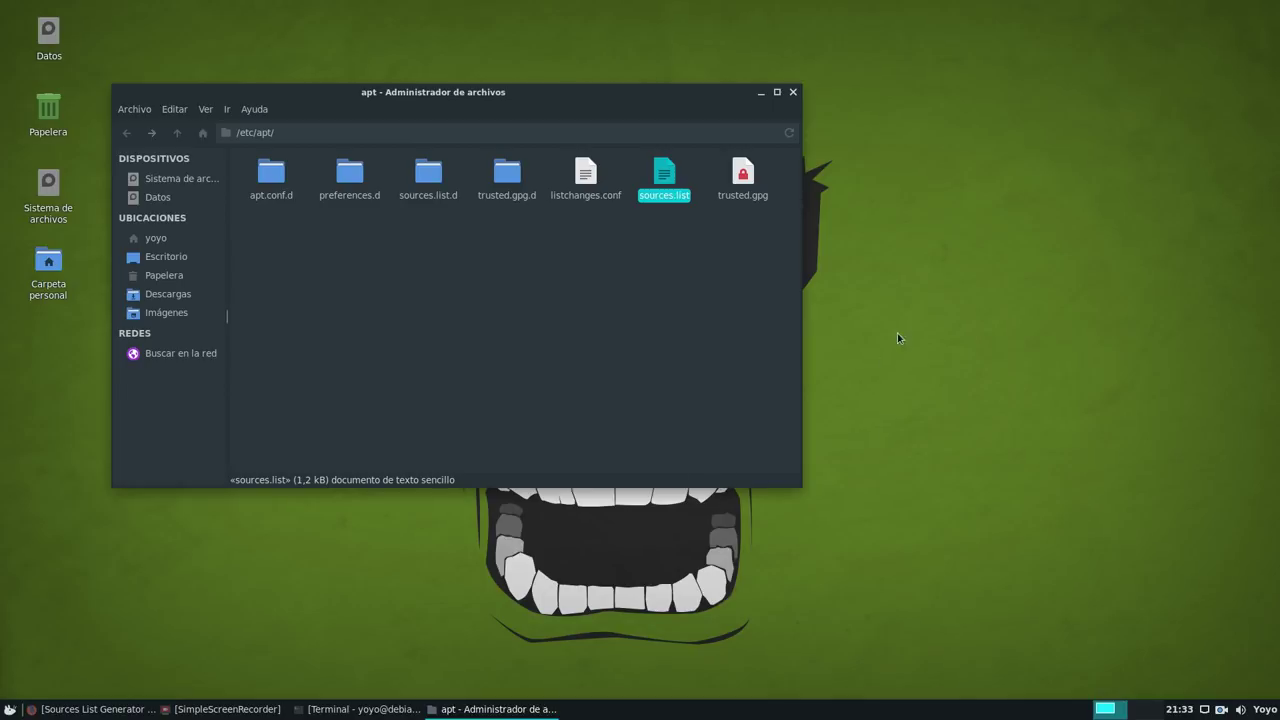
pyautogui.click(793, 92)
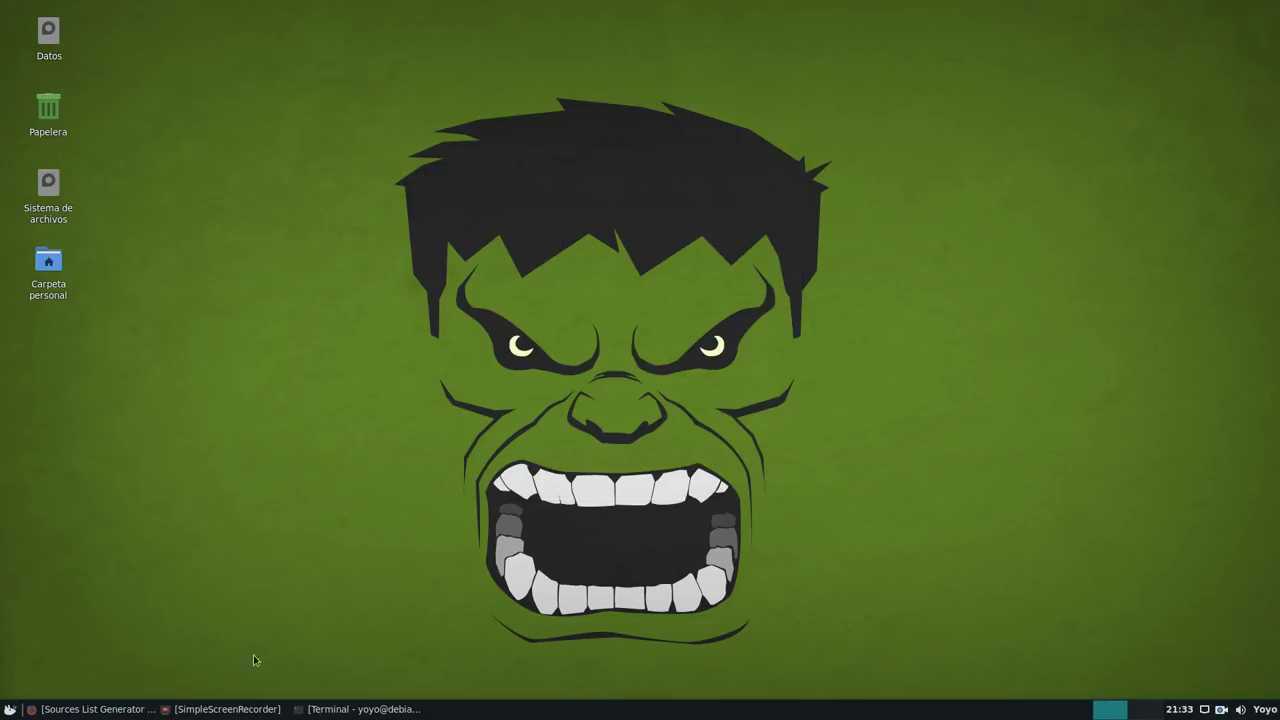
# - Switch back to Firefox and return to Debian's CD/DVD image download page, going to its links for direct image downloads
pyautogui.click(97, 709)
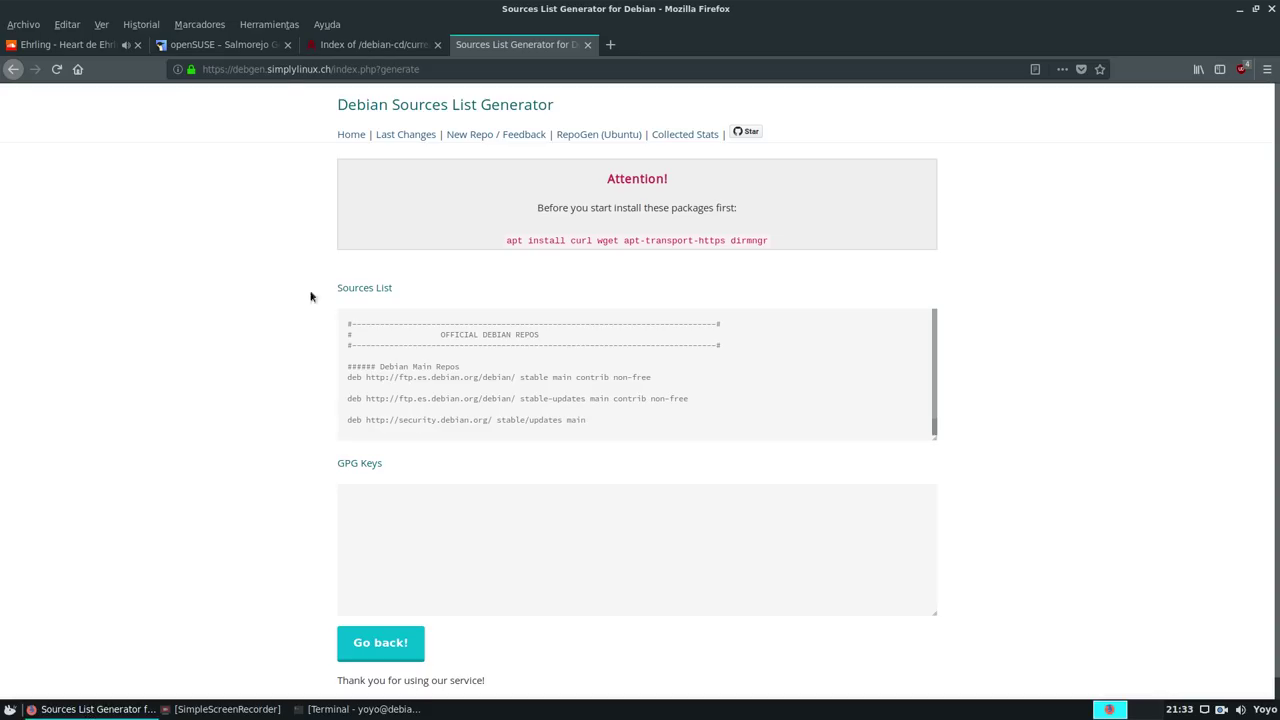
pyautogui.click(325, 45)
pyautogui.click(13, 69)
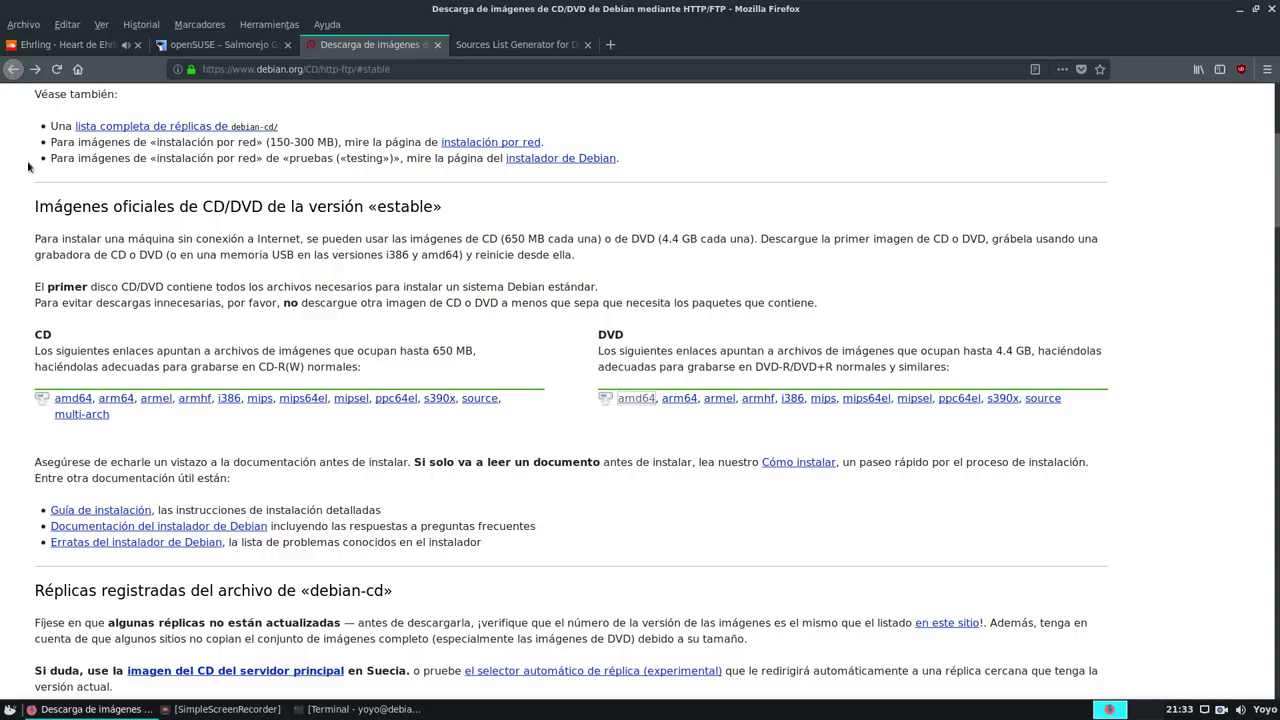
pyautogui.scroll(3, 152, 230)
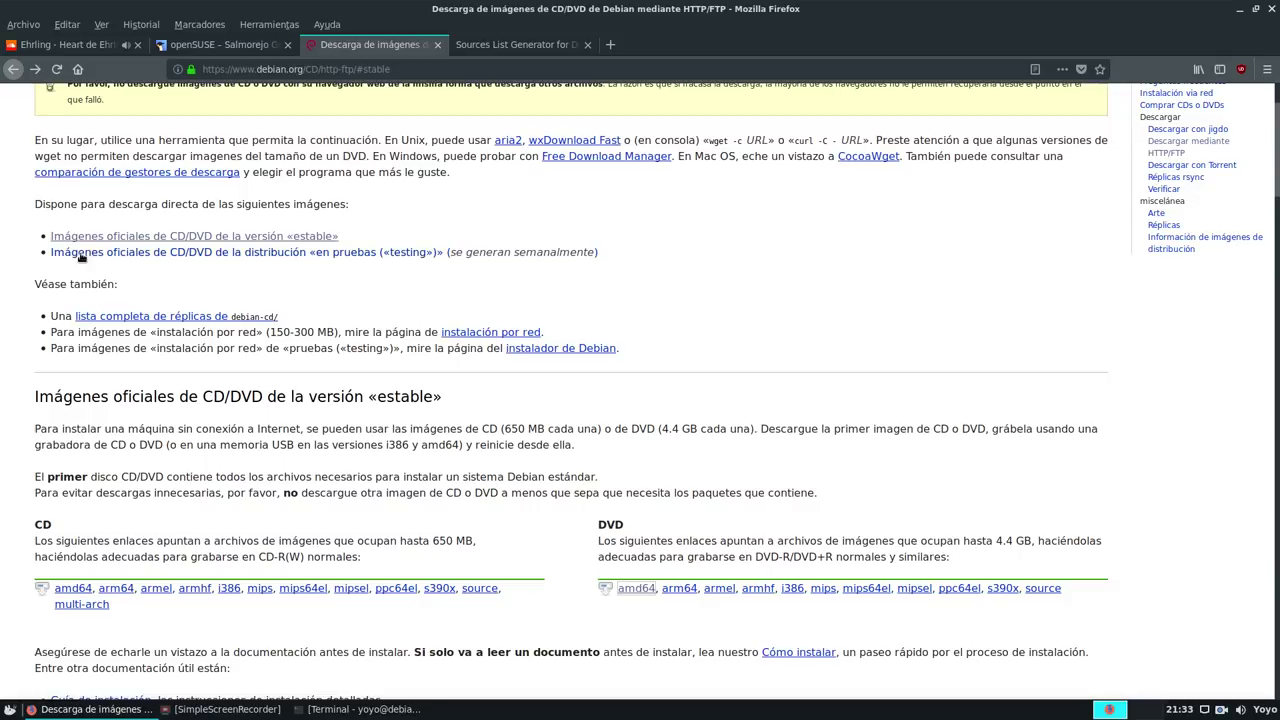
# - Open the weekly testing image builds, go to amd64 and iso-dvd, and examine the listed ISO files
pyautogui.click(328, 256)
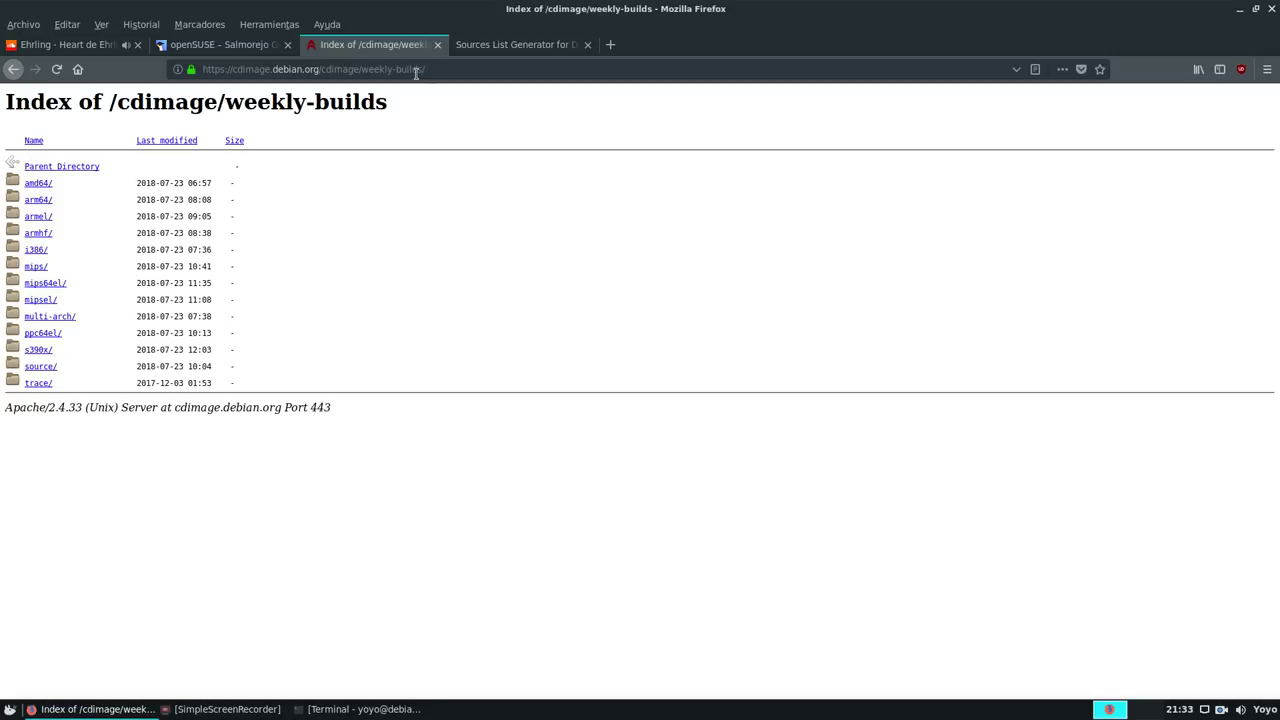
pyautogui.click(38, 184)
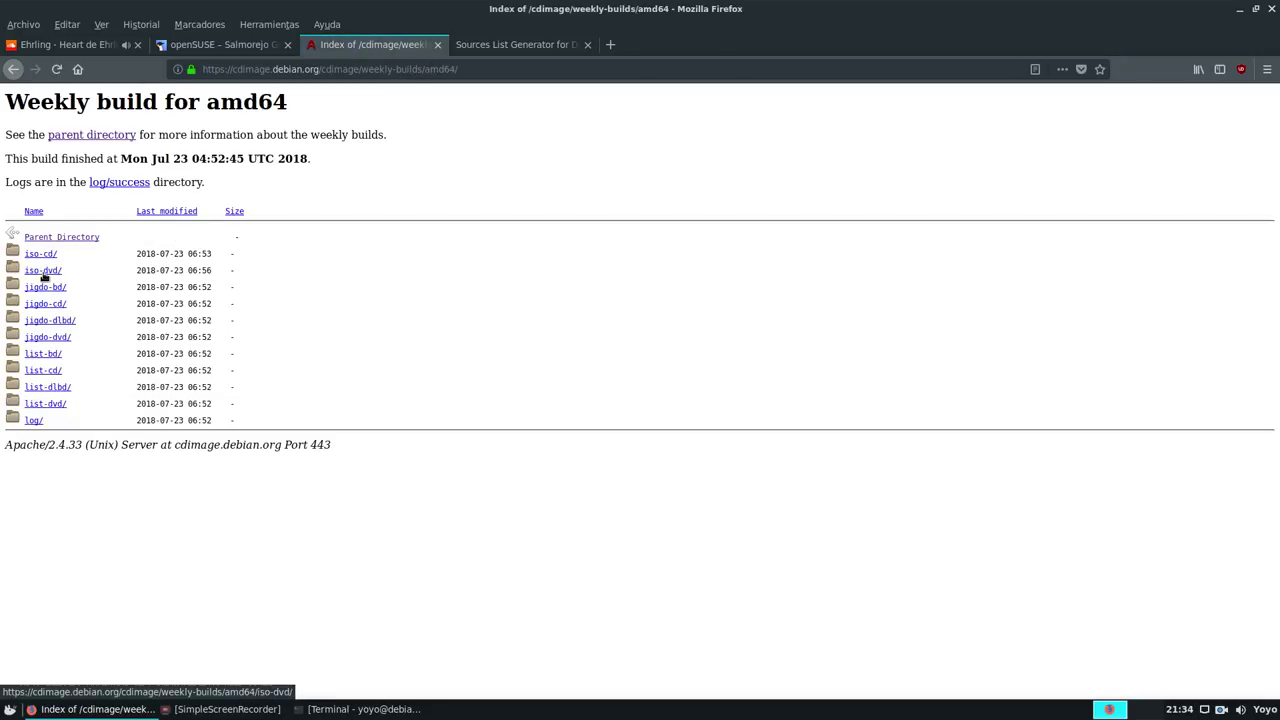
pyautogui.click(41, 276)
pyautogui.scroll(-5, 152, 285)
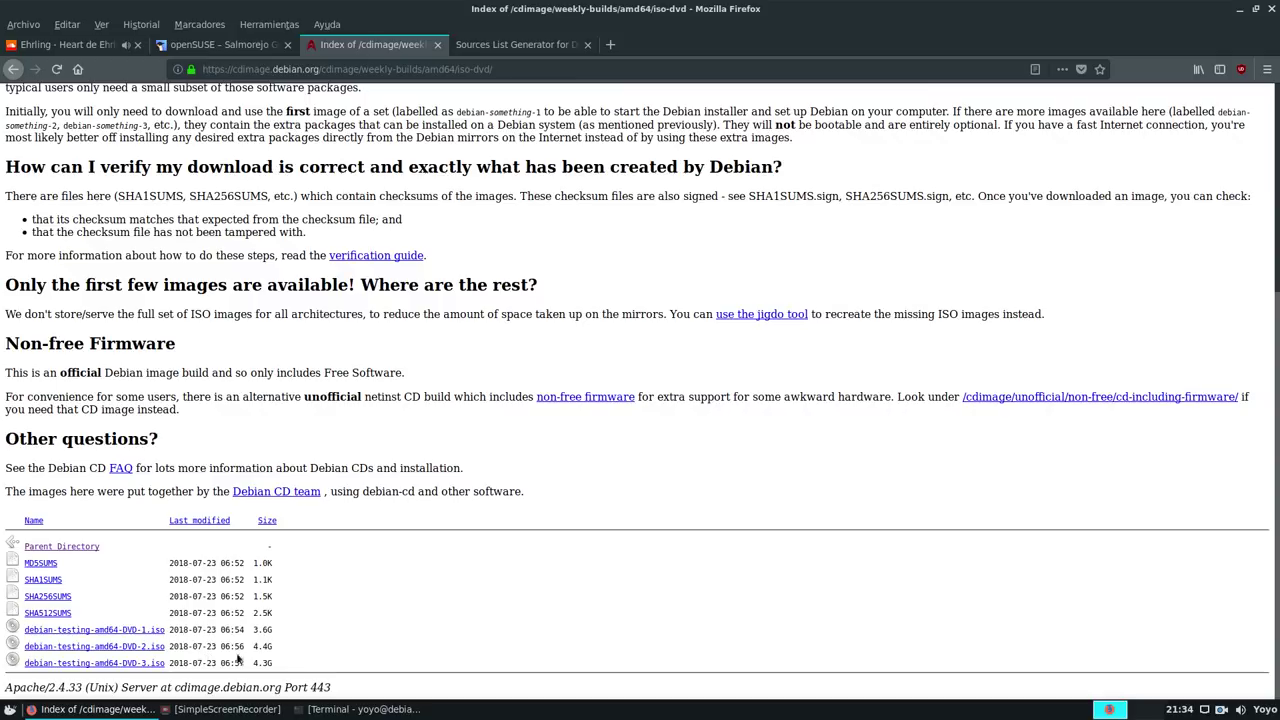
# - Highlight the modification date of debian-testing-amd64-DVD-1.iso in the weekly iso-dvd listing
pyautogui.moveTo(213, 626); pyautogui.dragTo(183, 624)
pyautogui.click(304, 634)
pyautogui.moveTo(216, 628); pyautogui.dragTo(170, 630)
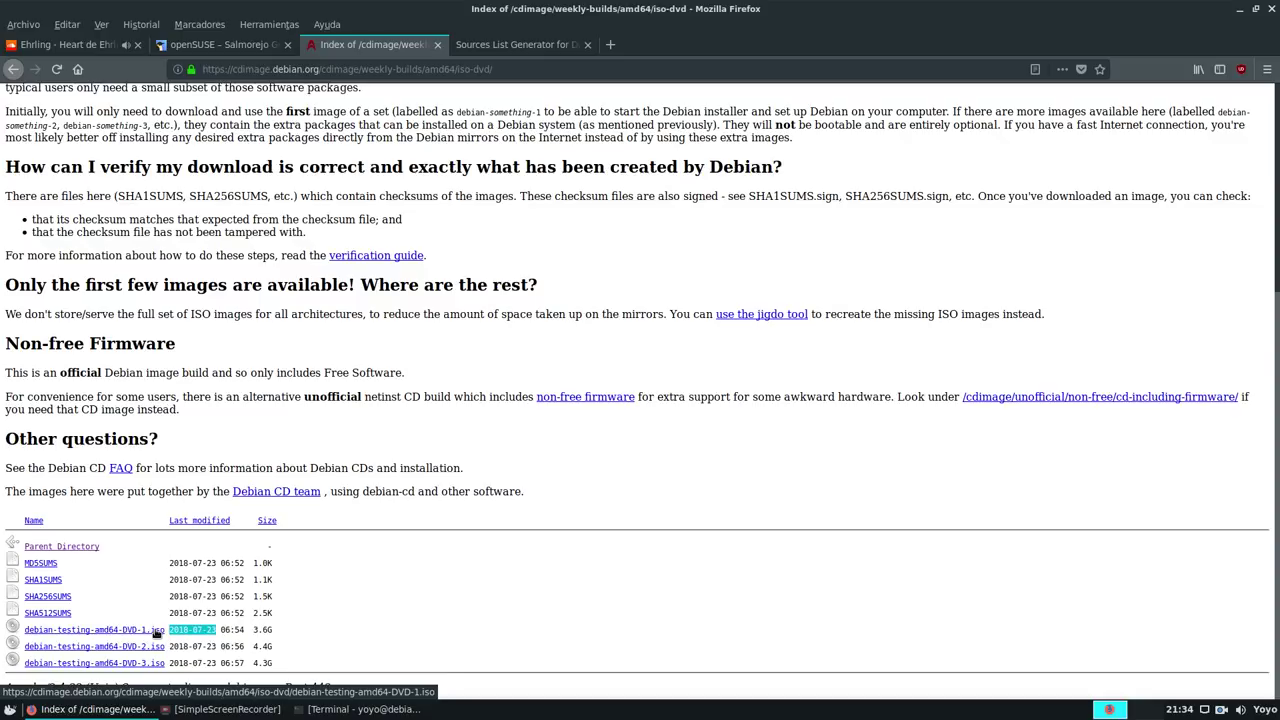
# - Return to the amd64 weekly build index and open iso-cd to examine its listed ISO files
pyautogui.click(13, 69)
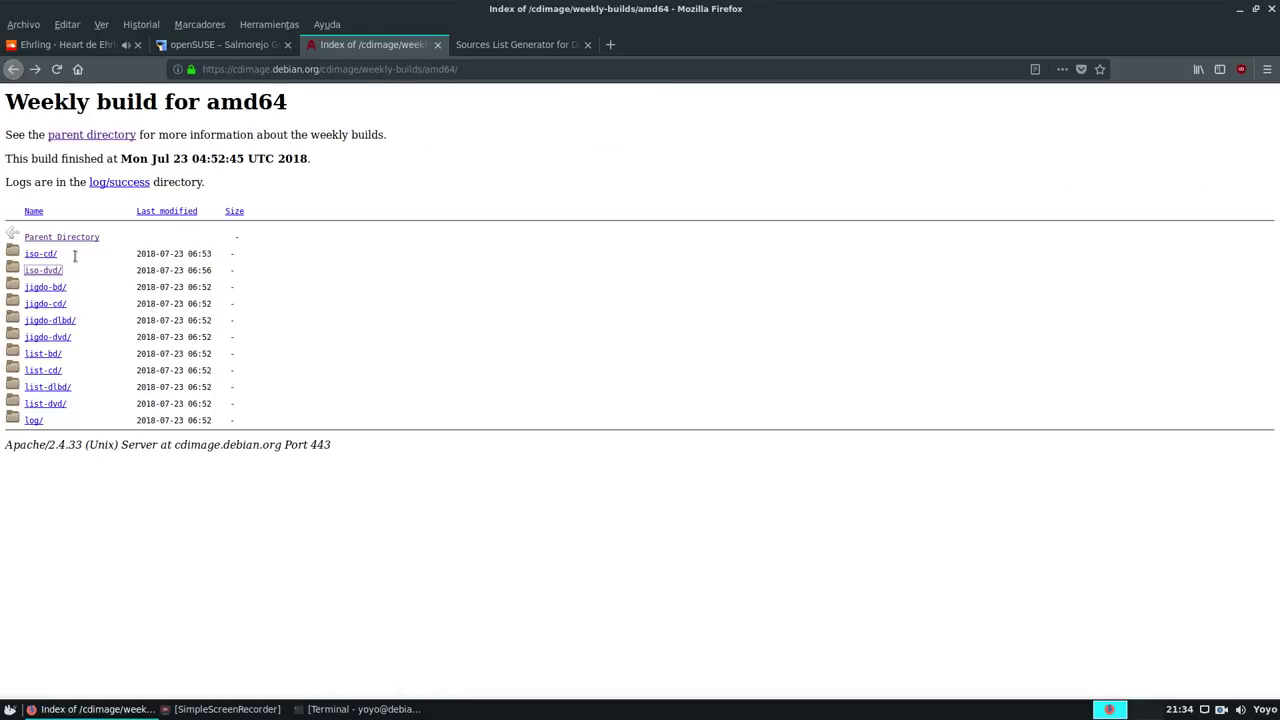
pyautogui.click(40, 254)
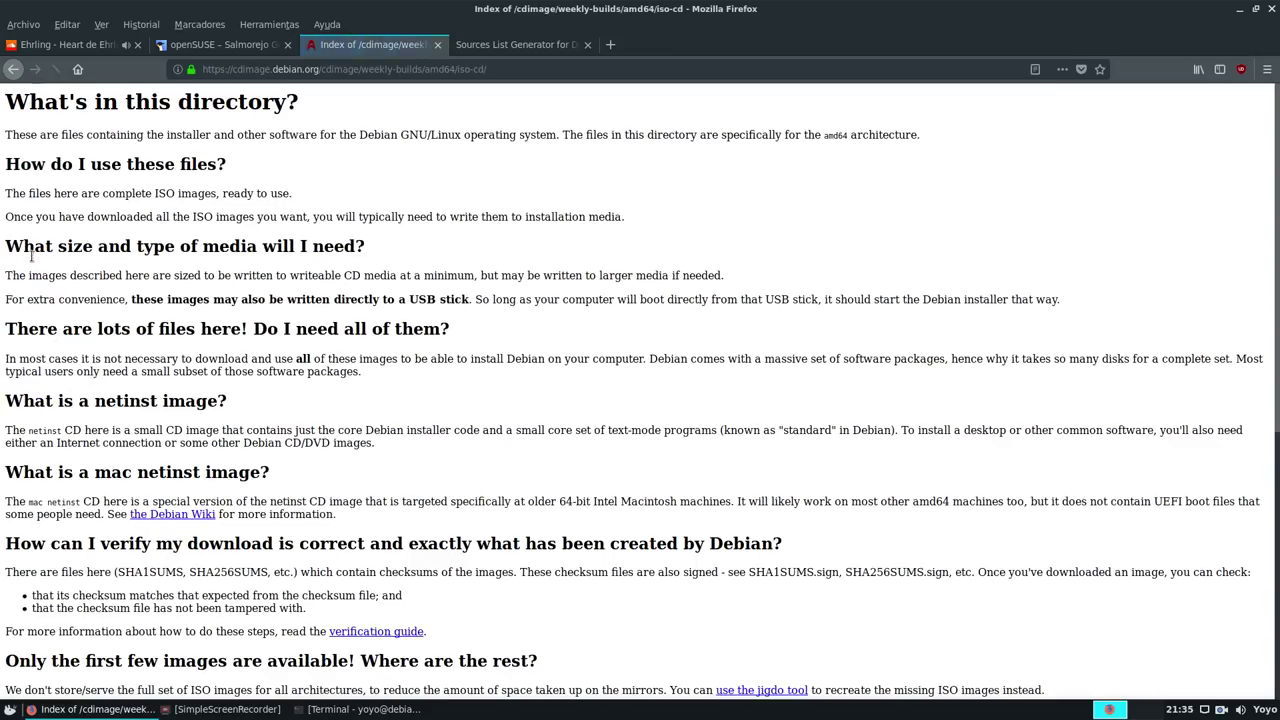
pyautogui.scroll(-5, 114, 320)
pyautogui.scroll(-4, 114, 320)
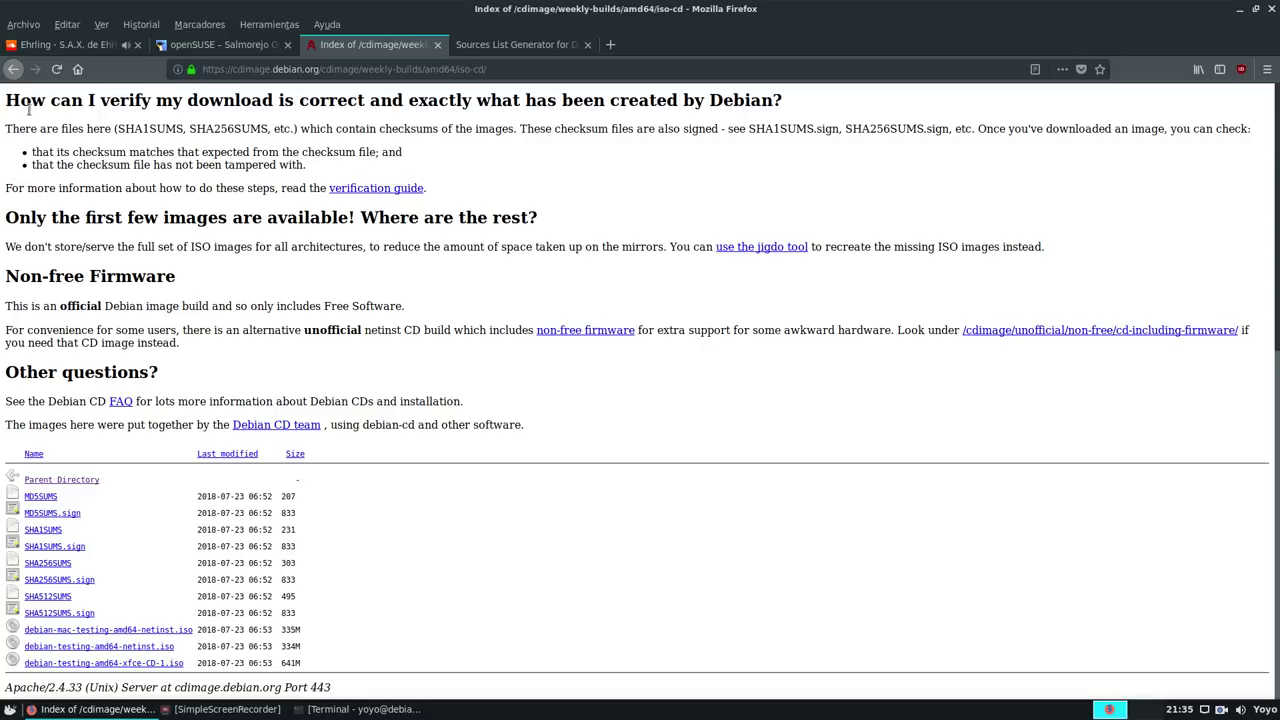
# - Return to Debian's HTTP/FTP image download page and examine the stable CD/DVD links and the registered debian-cd mirrors
pyautogui.click(13, 69)
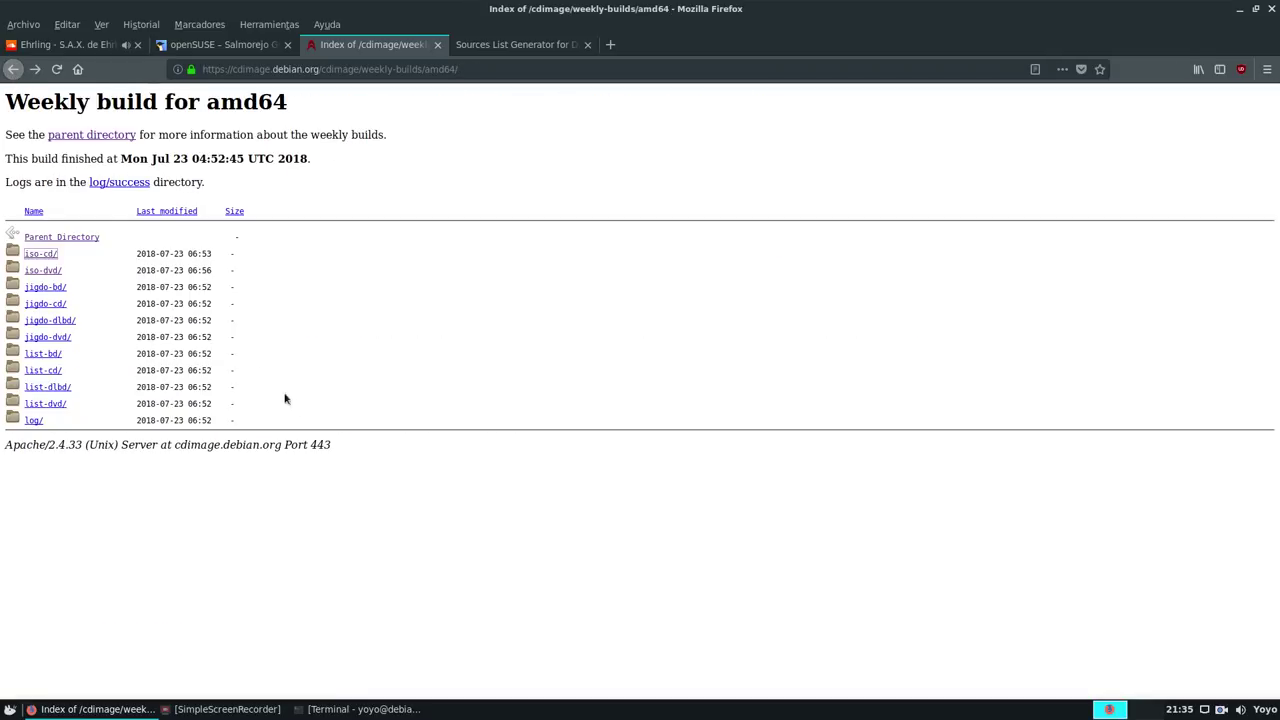
pyautogui.click(13, 69)
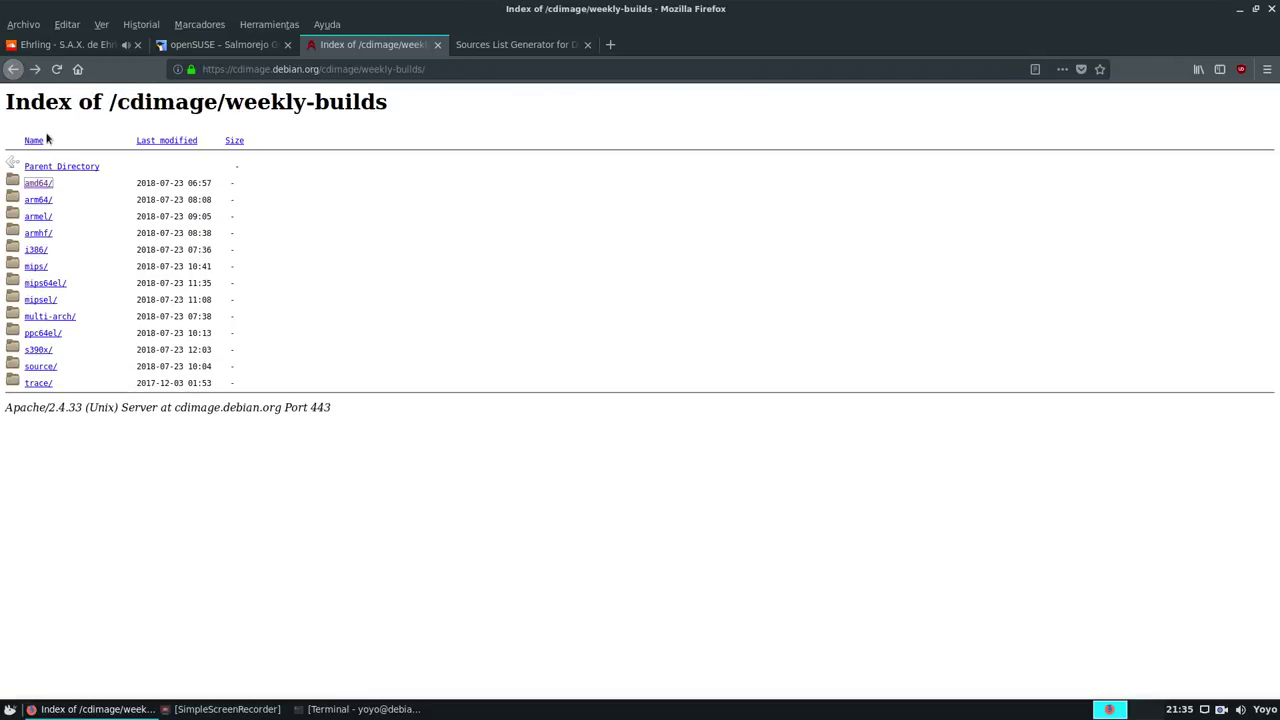
pyautogui.click(13, 69)
pyautogui.scroll(-3, 295, 363)
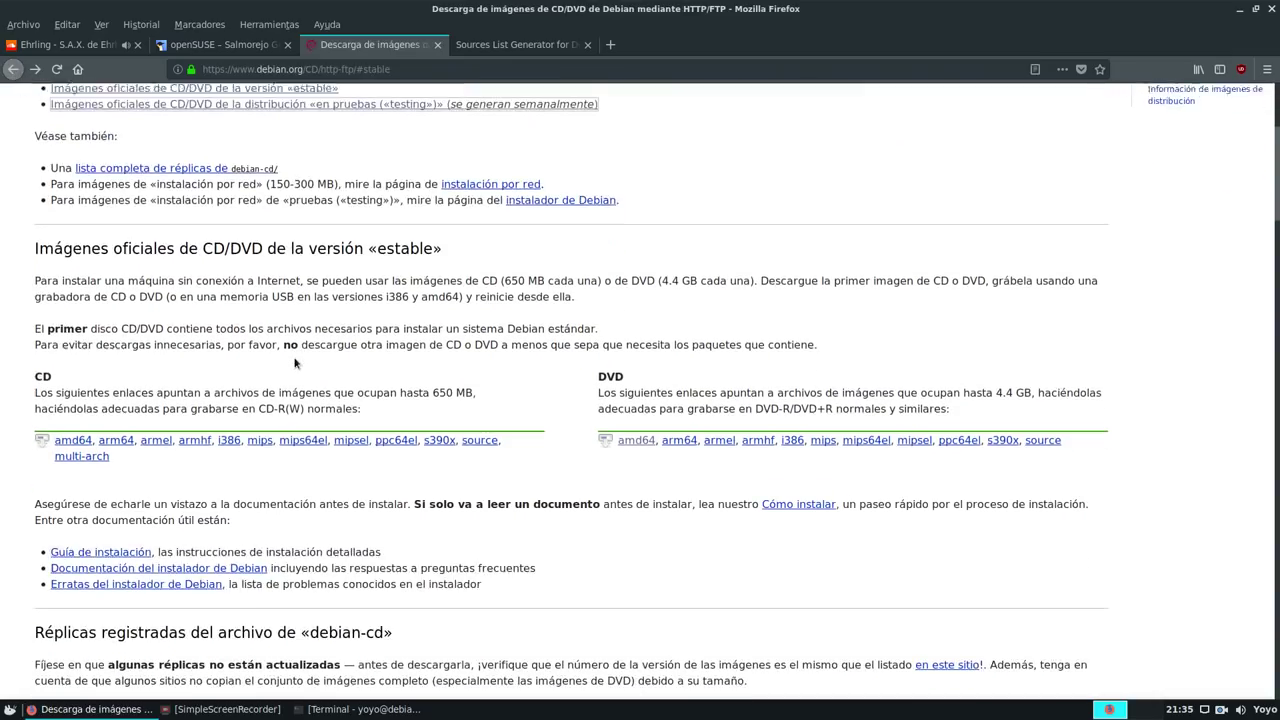
pyautogui.scroll(-4, 605, 476)
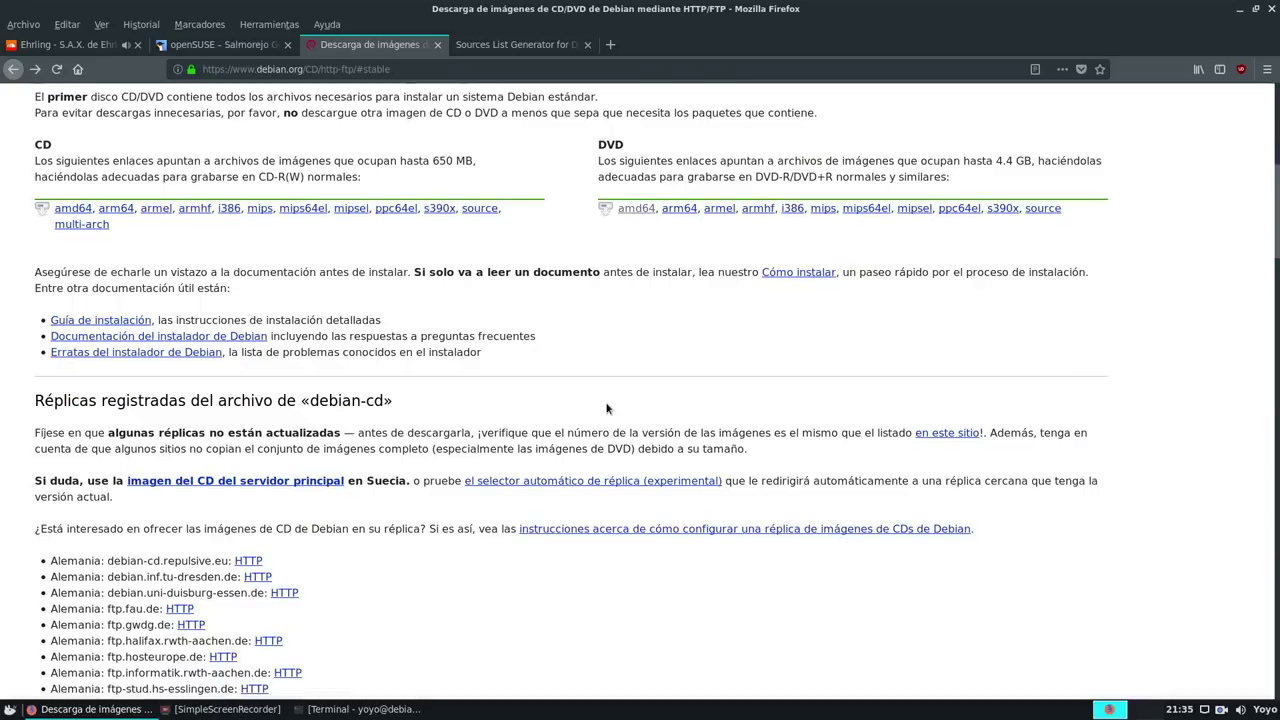
pyautogui.scroll(-20, 546, 386)
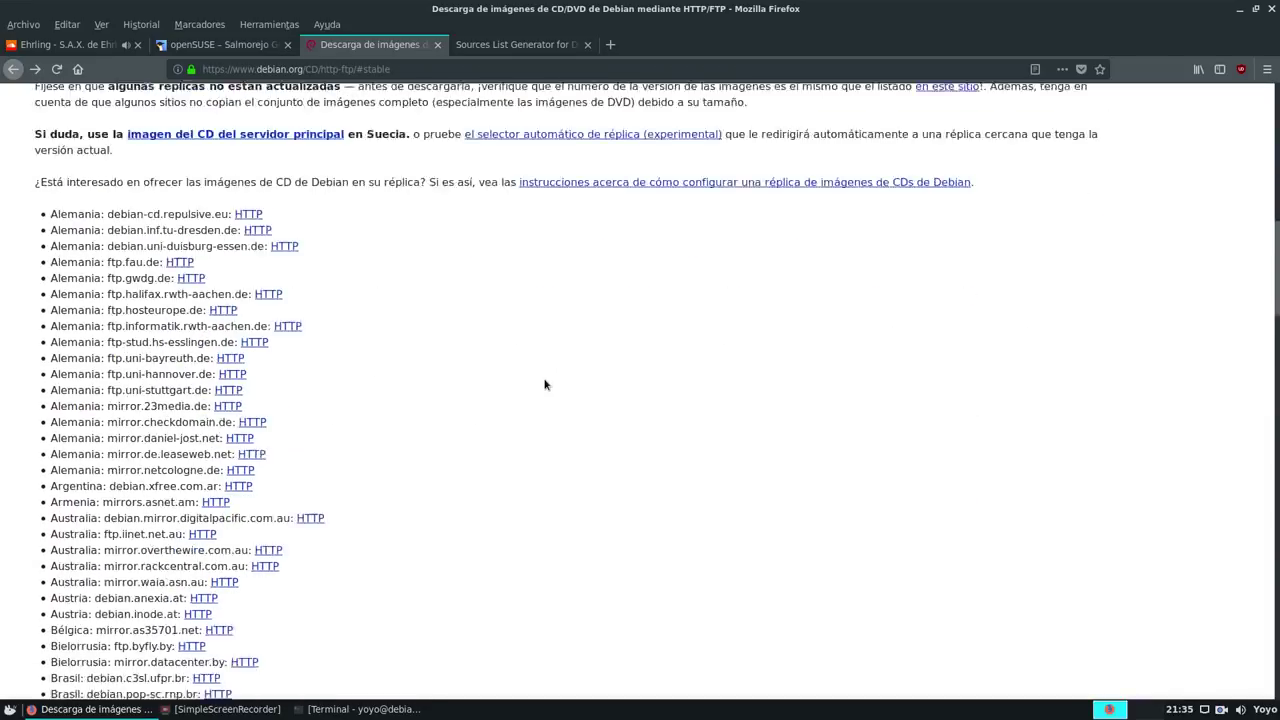
pyautogui.scroll(-20, 488, 399)
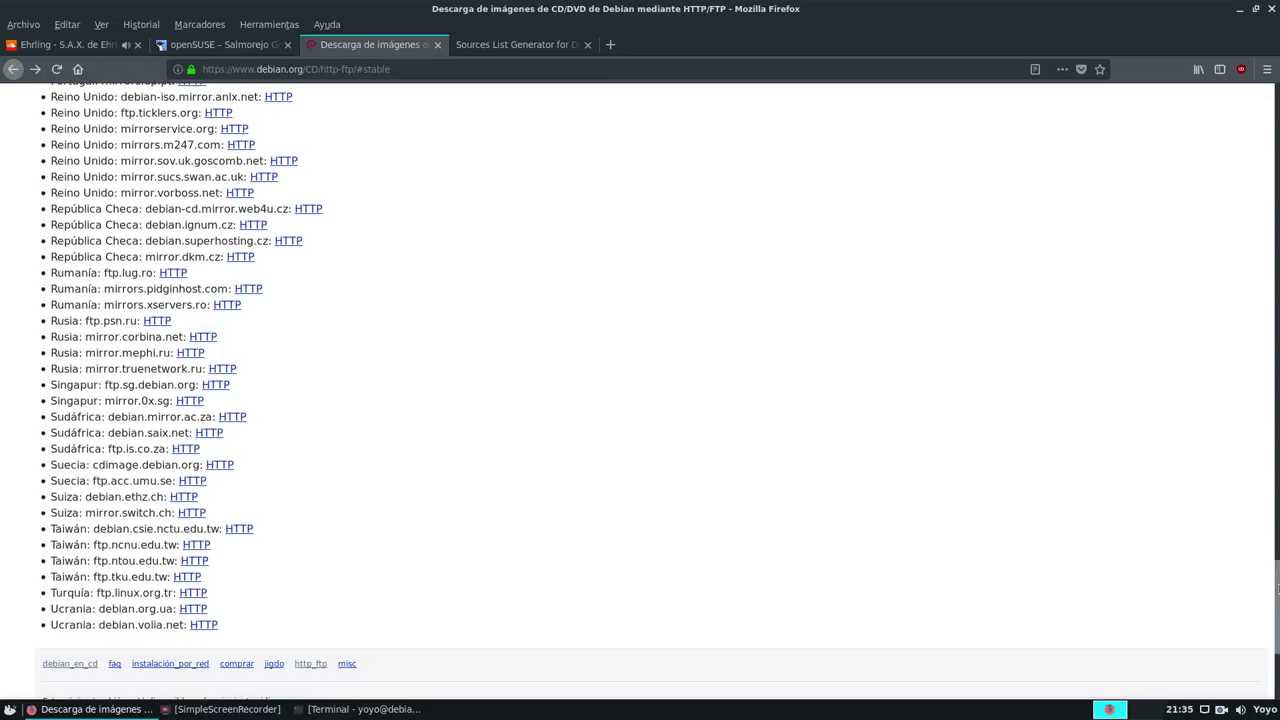
pyautogui.moveTo(1276, 620); pyautogui.dragTo(1275, 147)
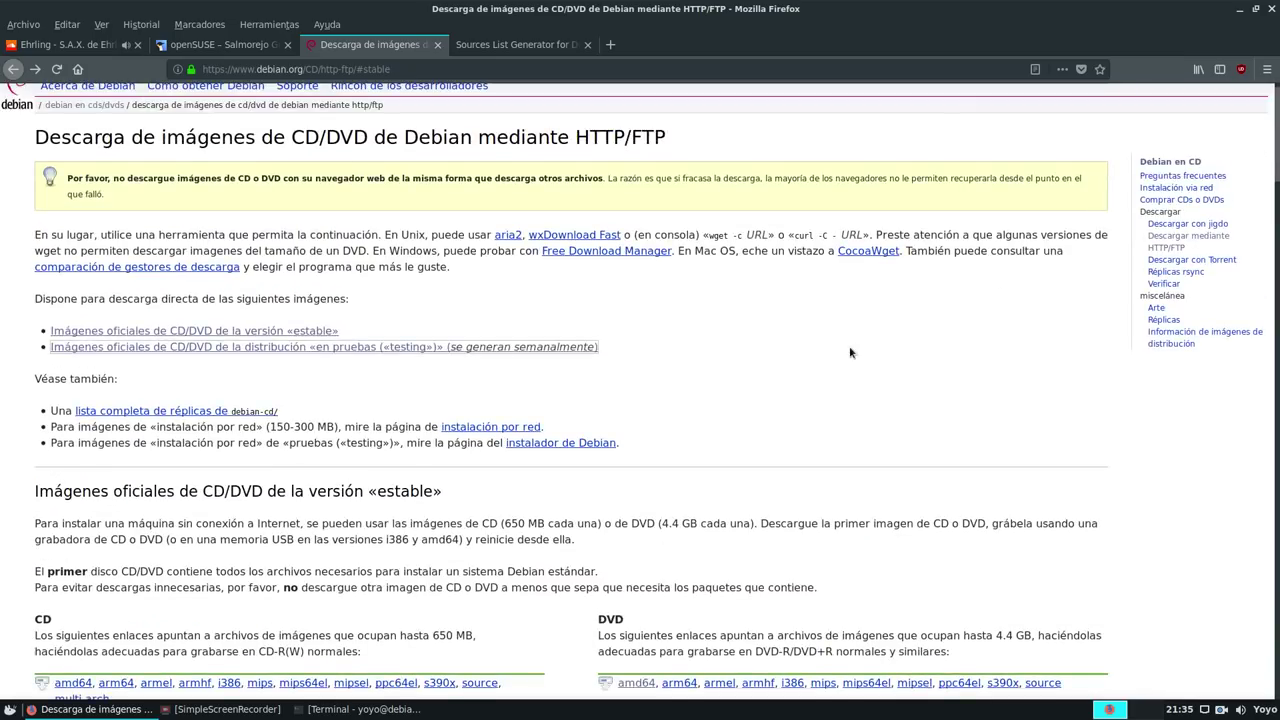
# - Open the network installation page, request the stable amd64 netinst image, cancel the download, review the page and minimise Firefox
pyautogui.click(490, 427)
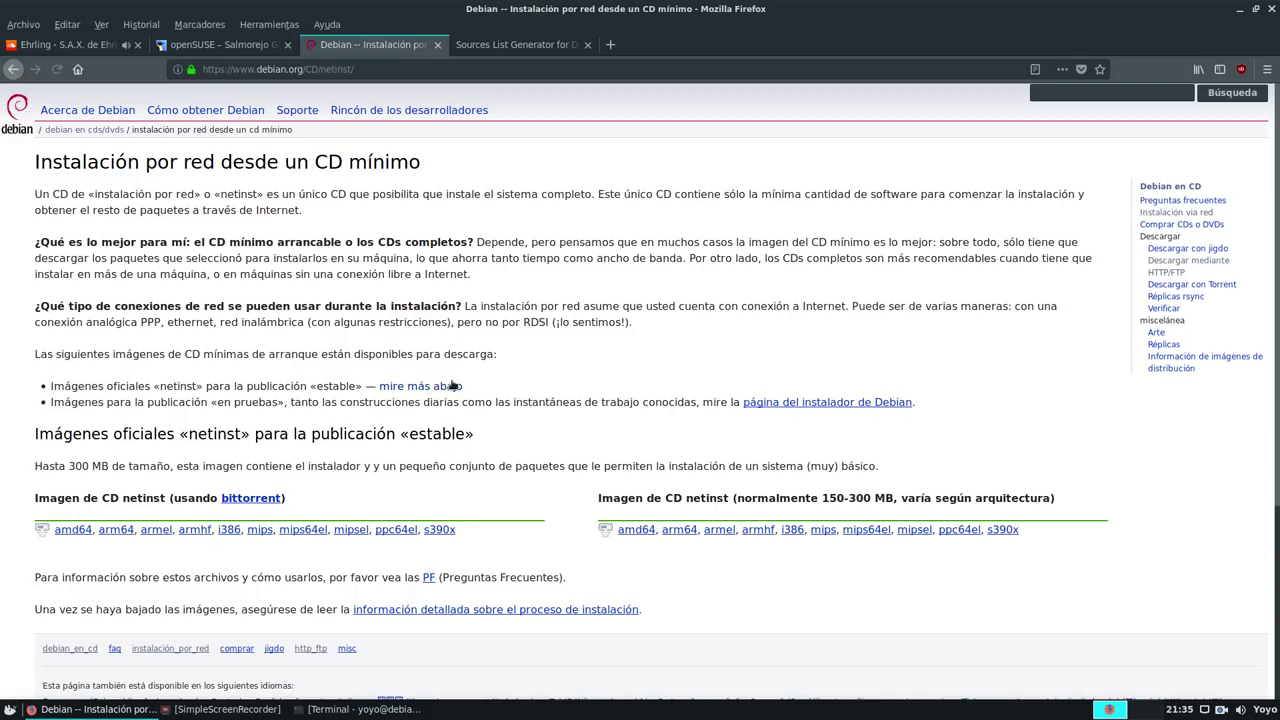
pyautogui.scroll(-1, 225, 336)
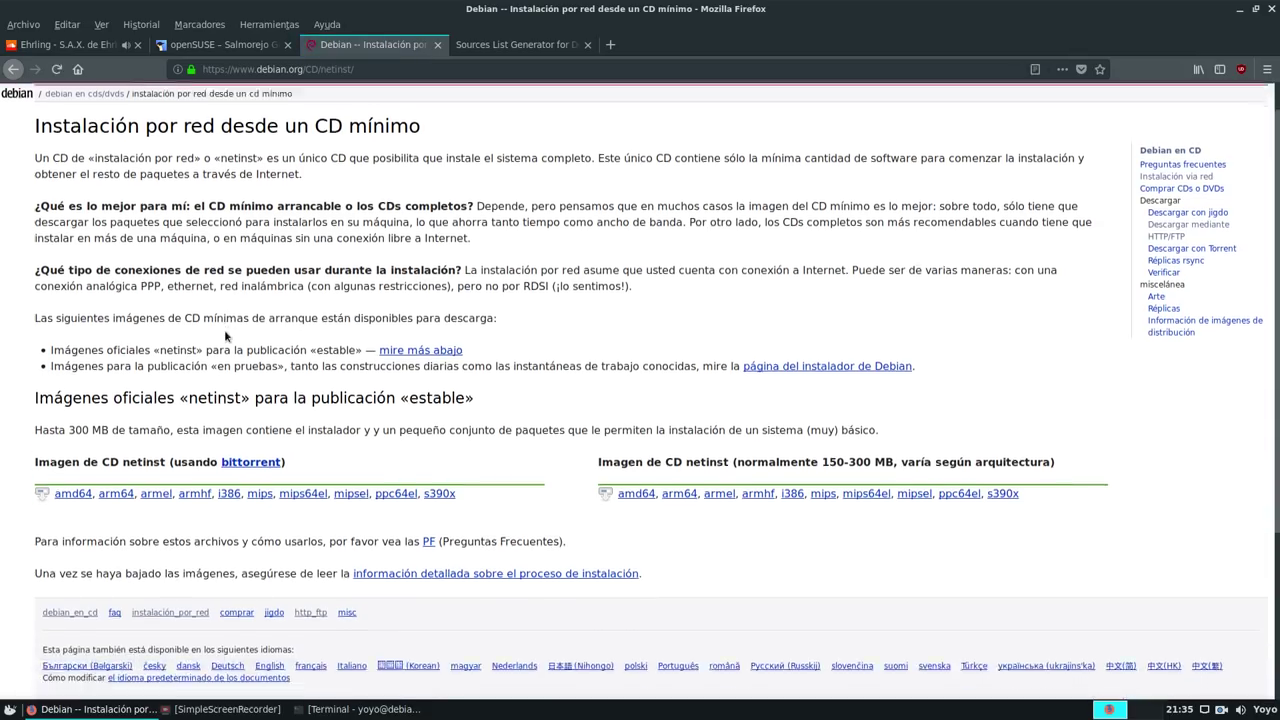
pyautogui.click(645, 495)
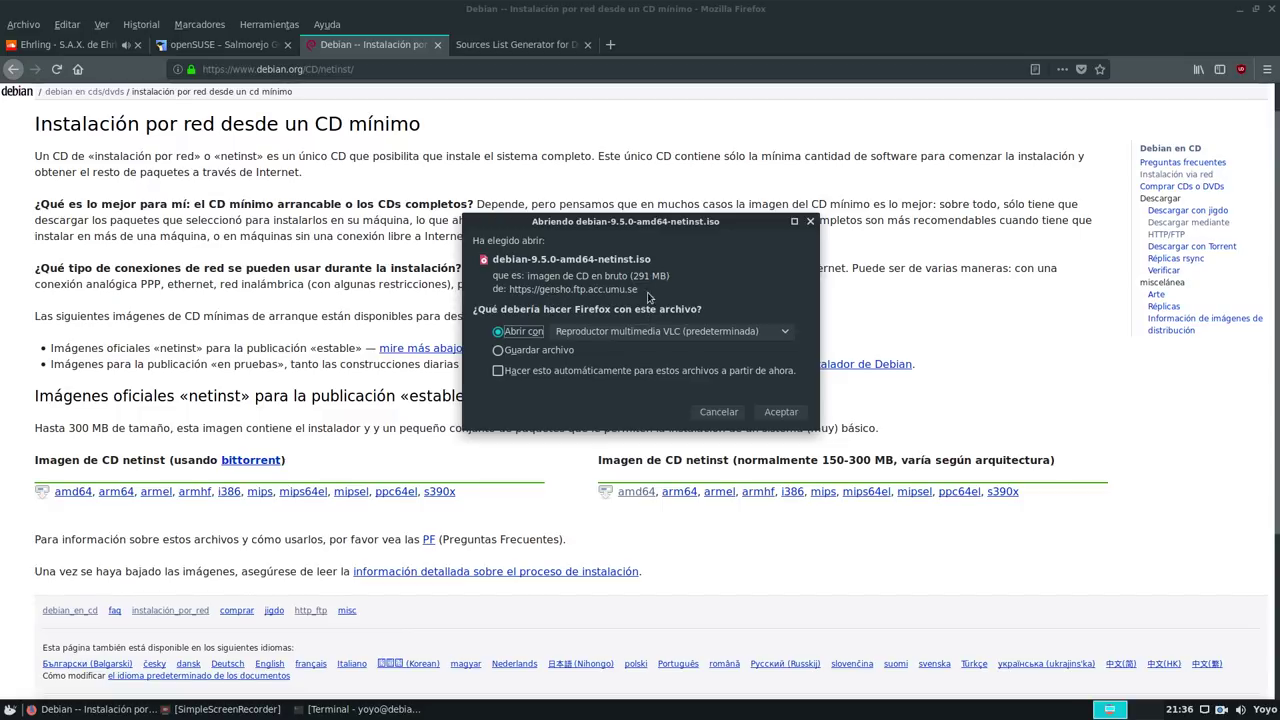
pyautogui.click(716, 413)
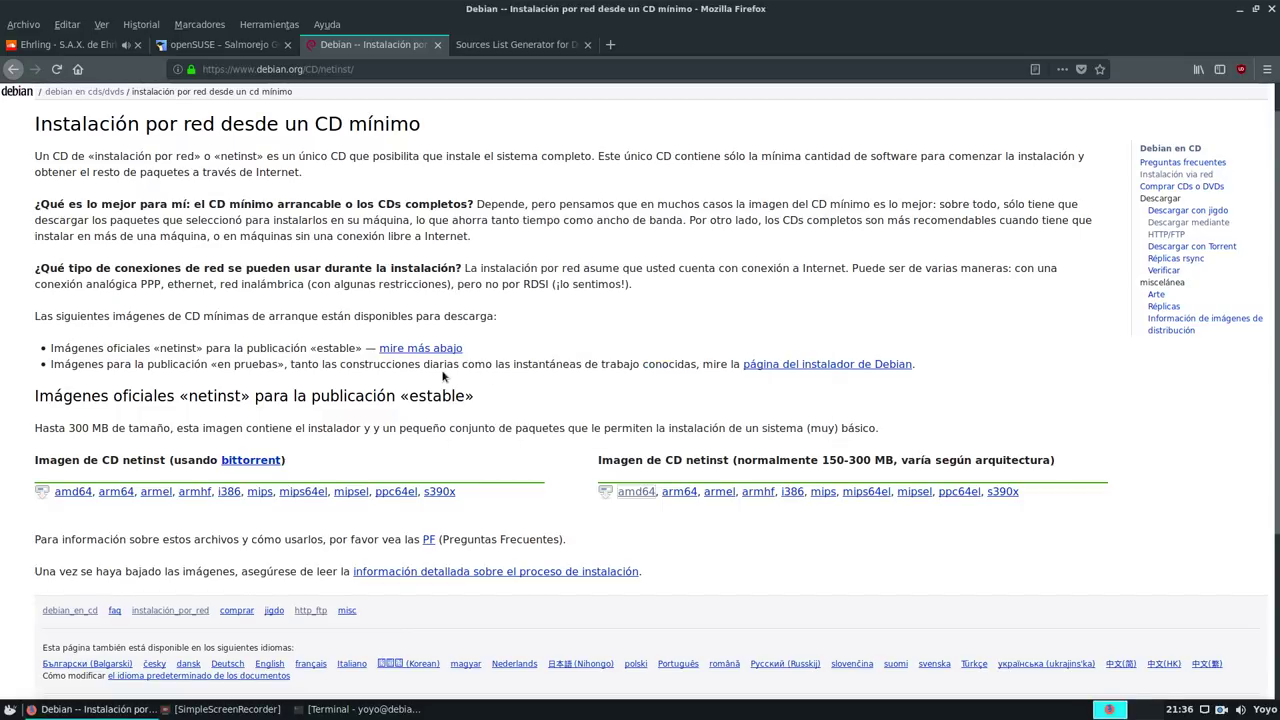
pyautogui.scroll(-5, 264, 420)
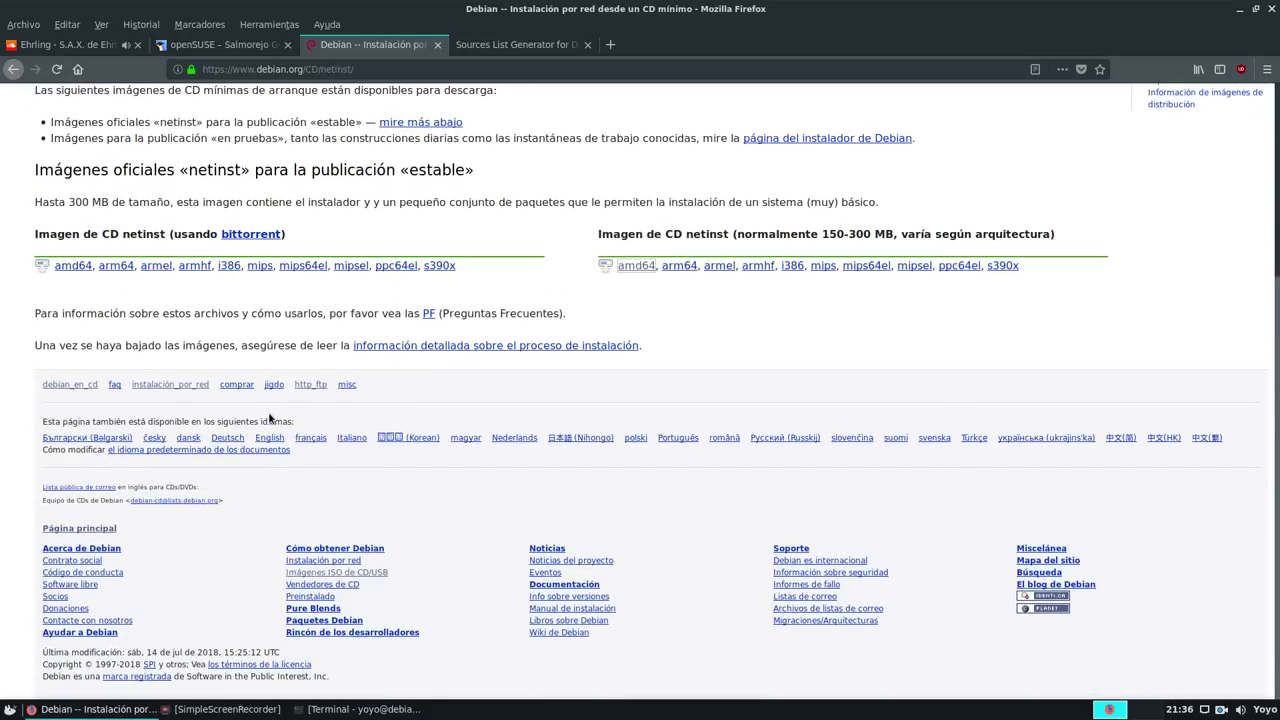
pyautogui.scroll(6, 283, 432)
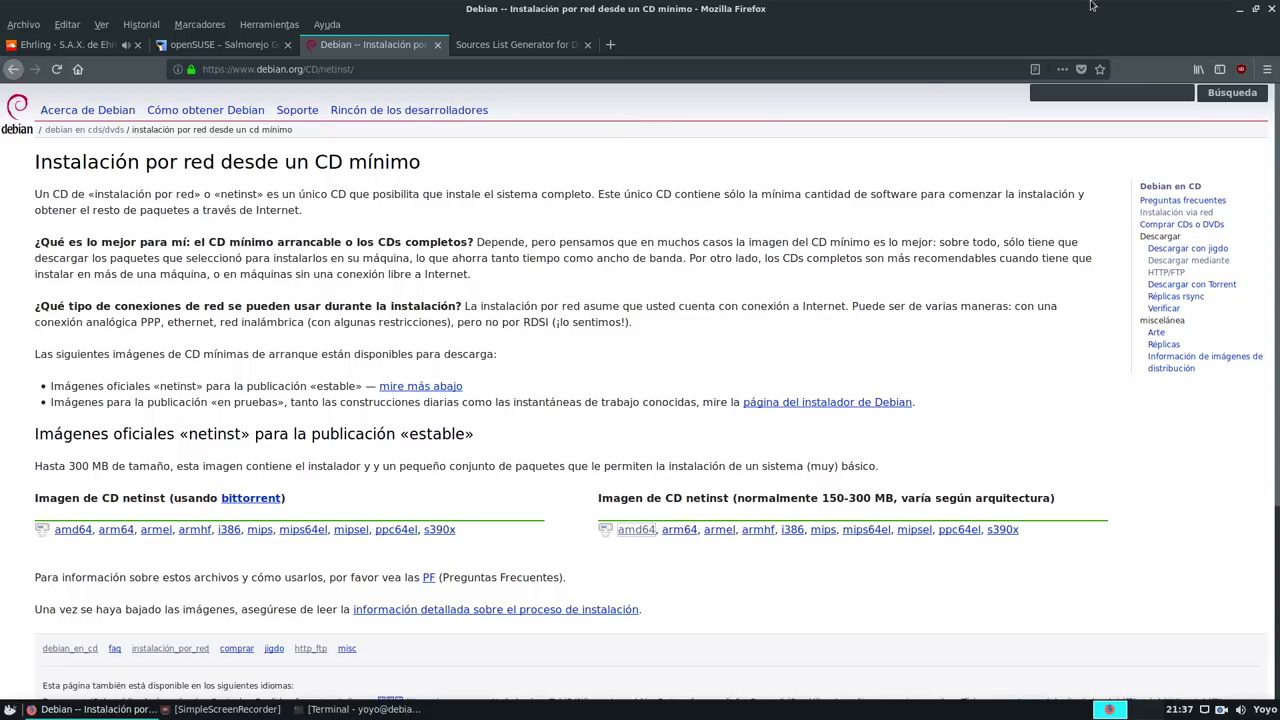
pyautogui.click(1239, 8)
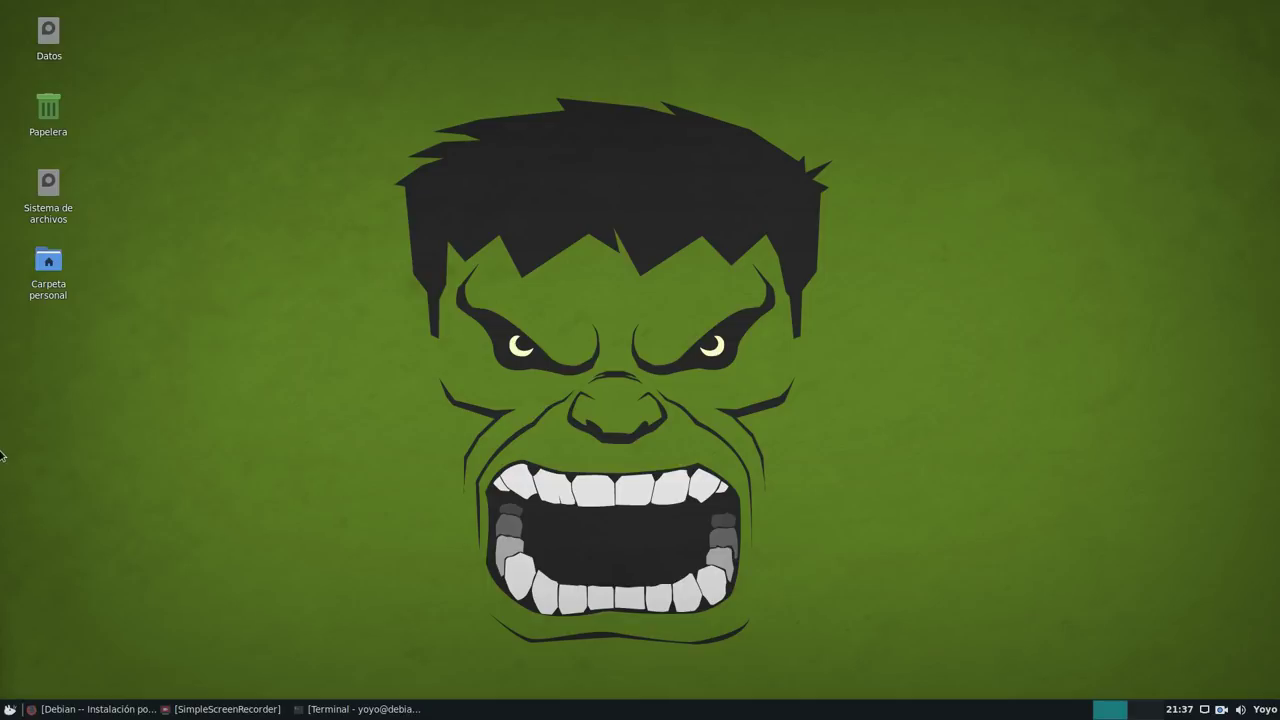
# - Restore Firefox, show the Debian Sources List Generator page and open a blank browser tab
pyautogui.click(95, 709)
pyautogui.click(515, 44)
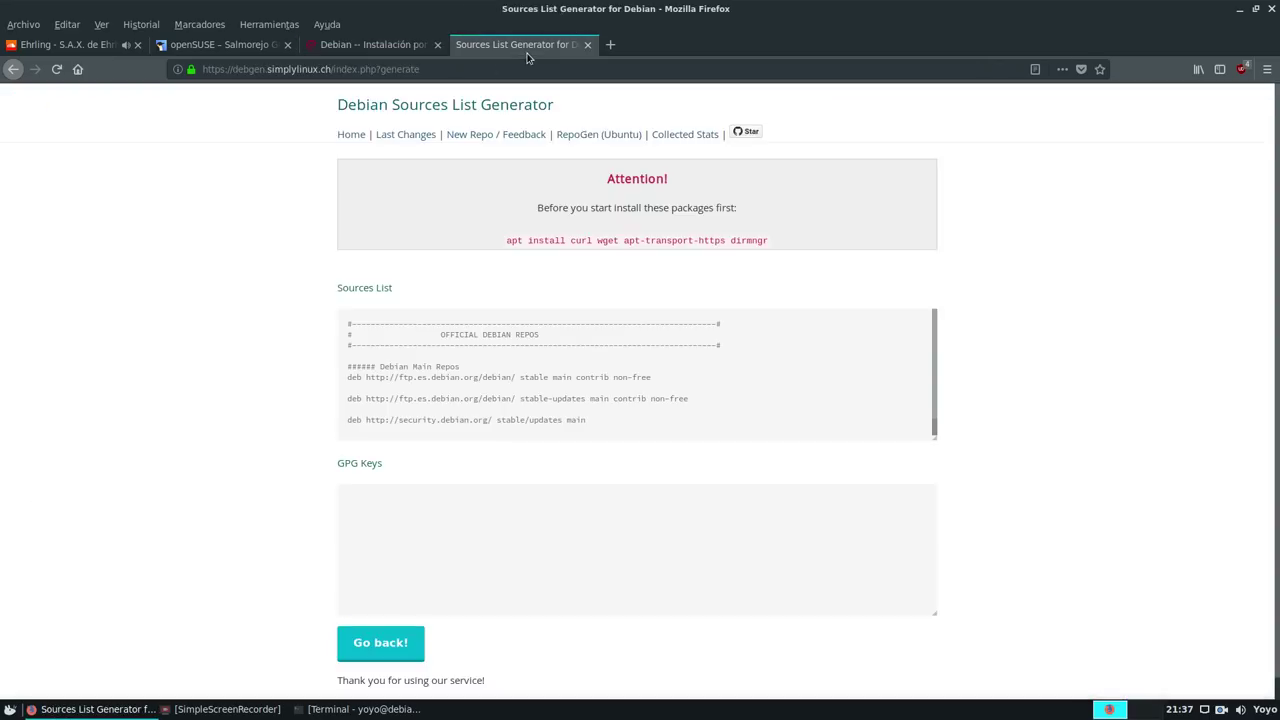
pyautogui.click(610, 44)
# - View the installed Firefox version in its About window, close that window and minimise the browser
pyautogui.click(327, 24)
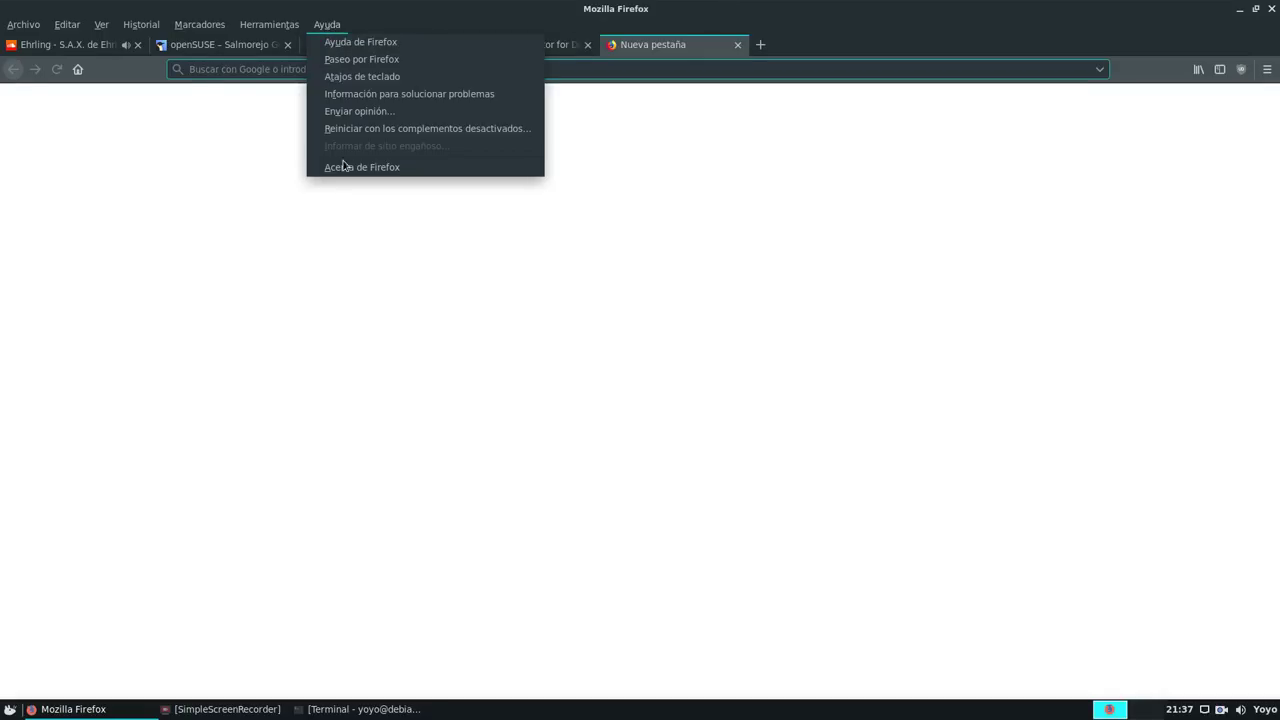
pyautogui.click(340, 180)
pyautogui.click(327, 24)
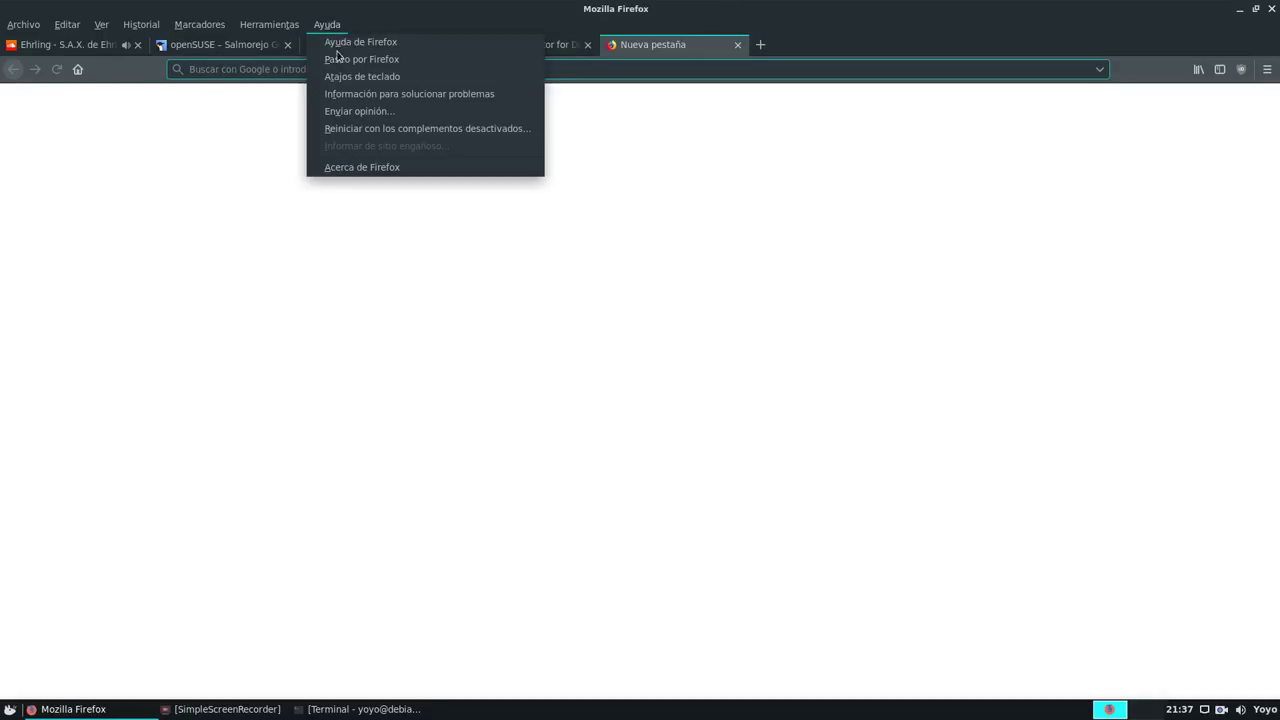
pyautogui.click(330, 167)
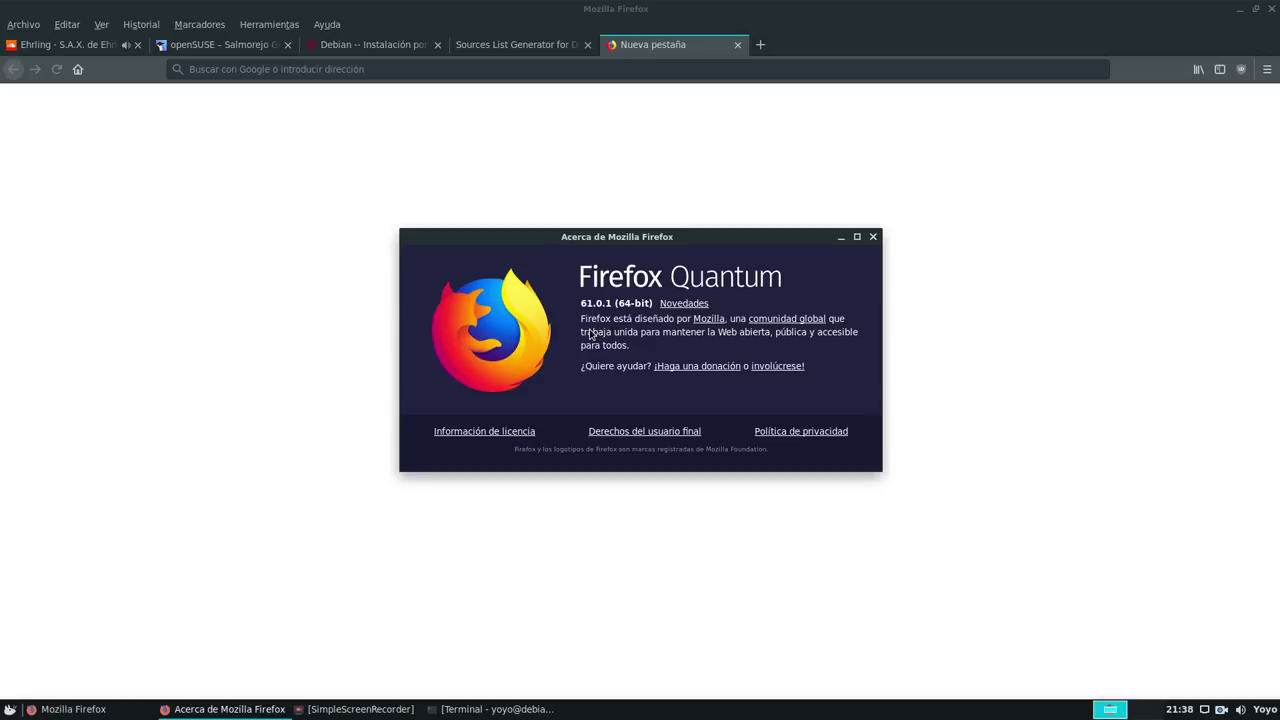
pyautogui.click(873, 237)
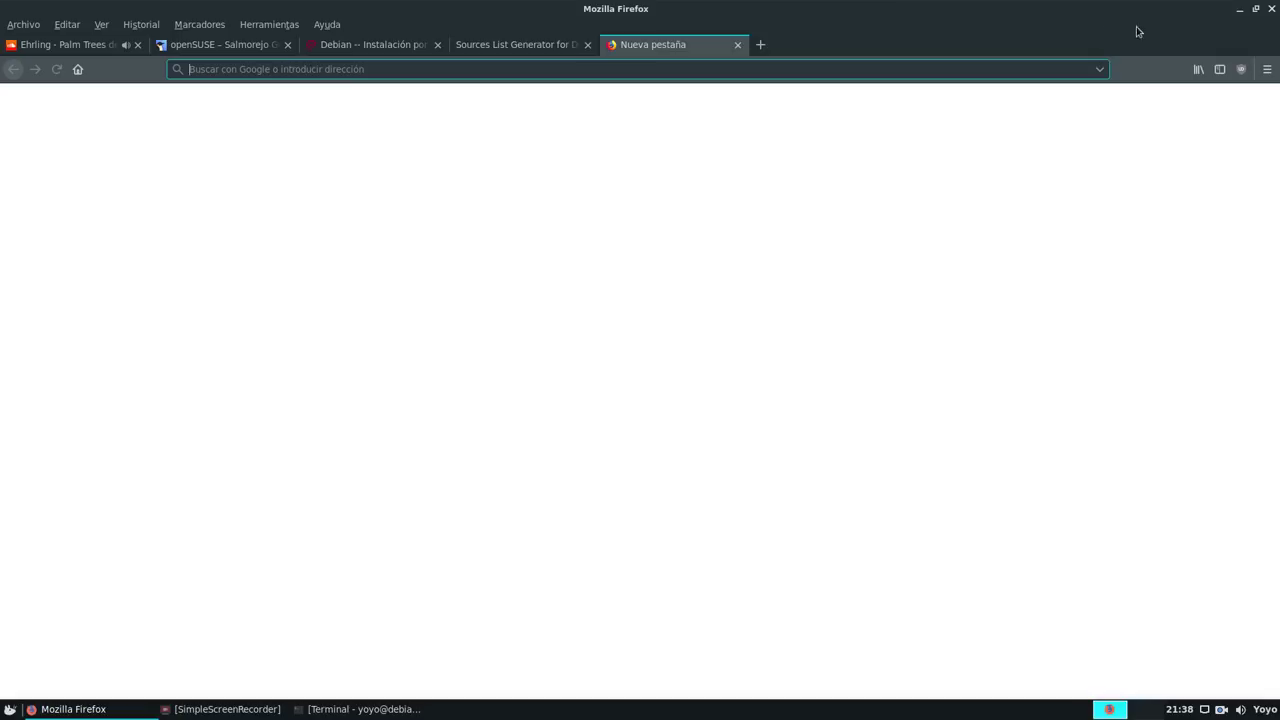
pyautogui.click(1240, 10)
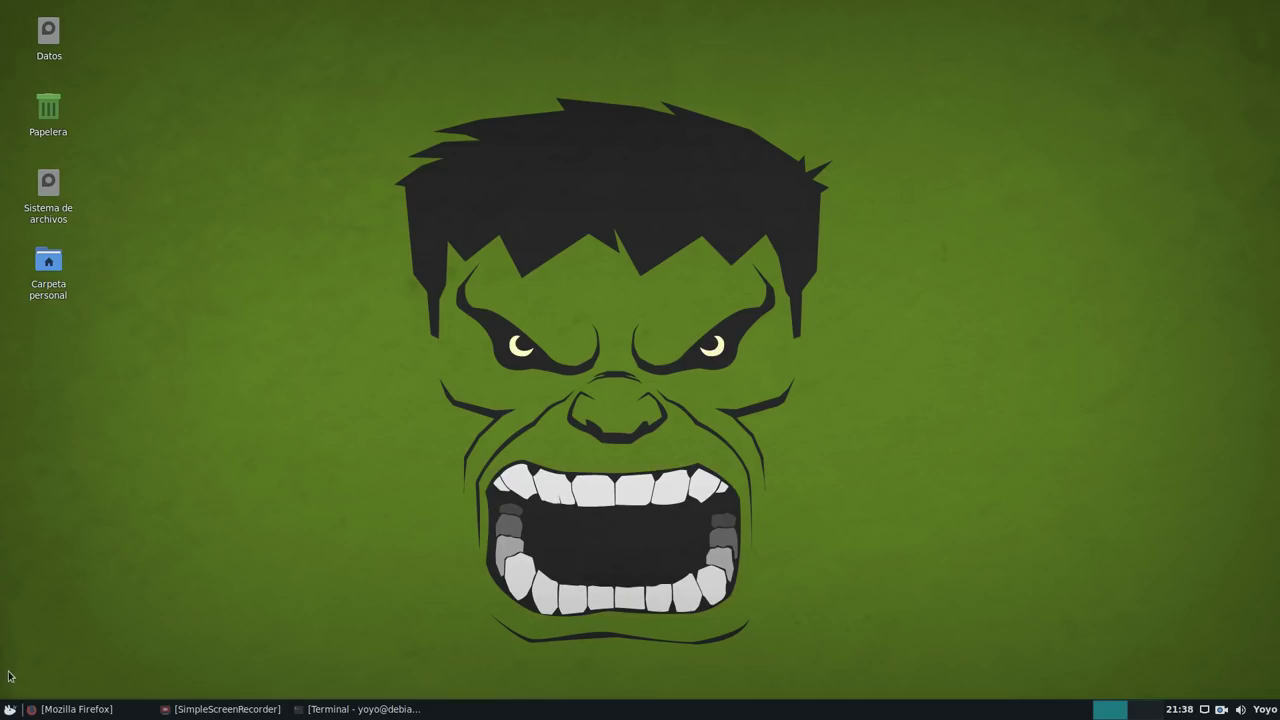
# - Open the Xfce applications menu and examine the programs in the Accesorios category
pyautogui.click(9, 709)
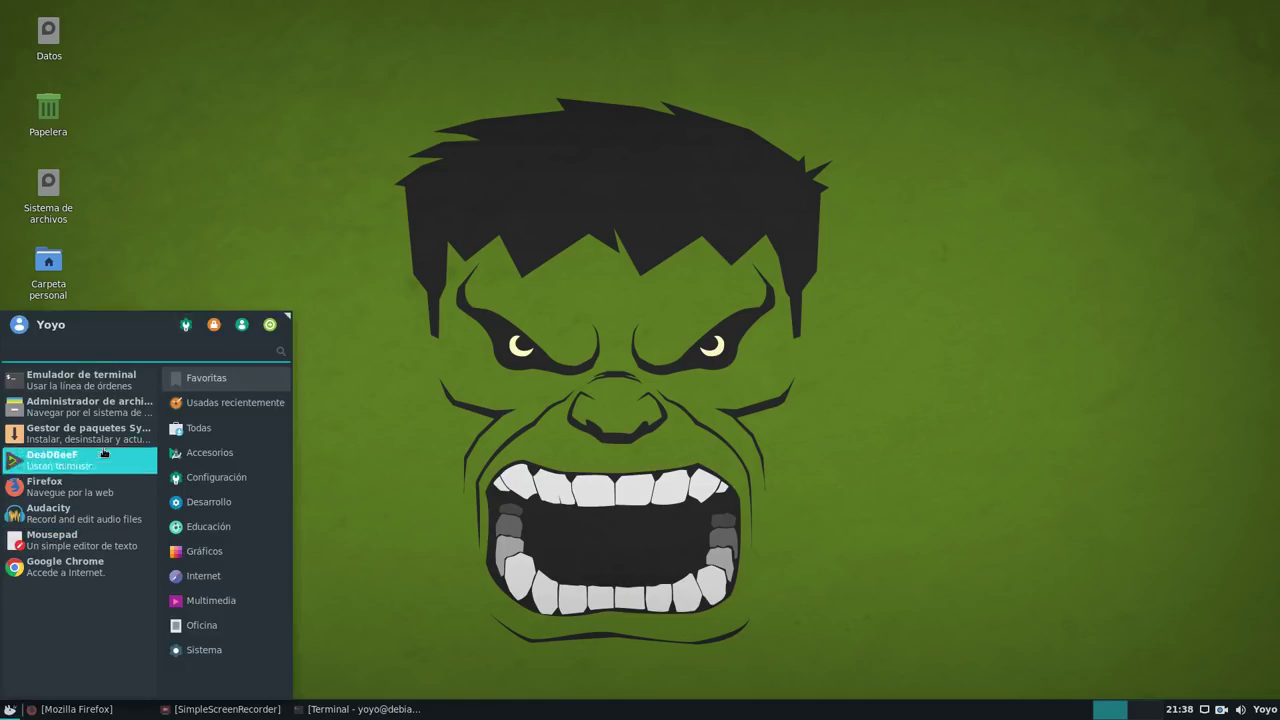
pyautogui.click(208, 453)
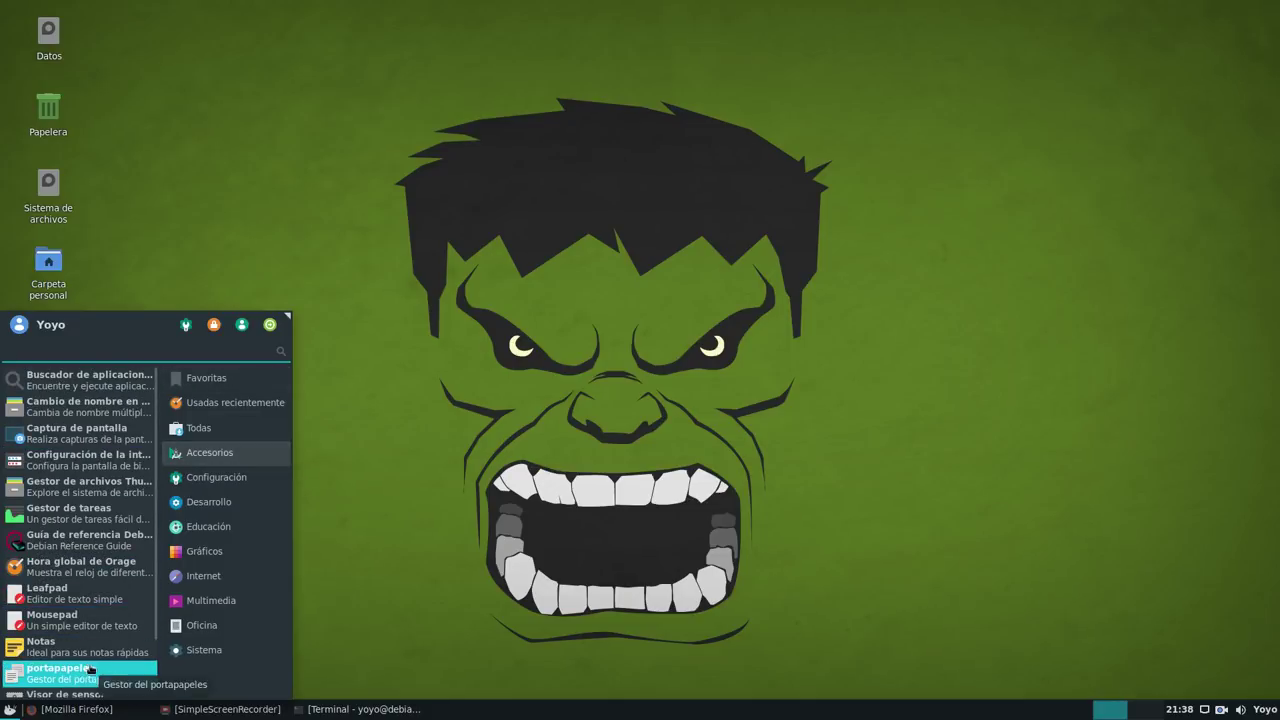
pyautogui.scroll(-2, 100, 613)
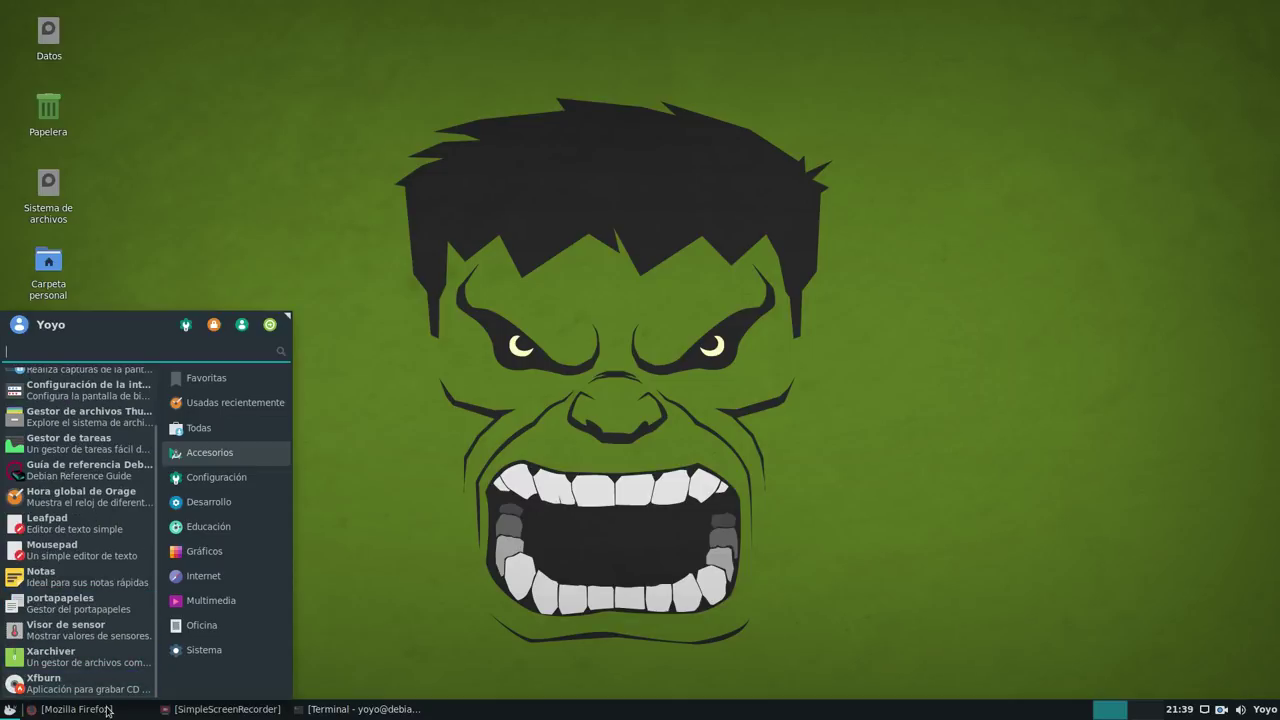
pyautogui.scroll(2, 97, 605)
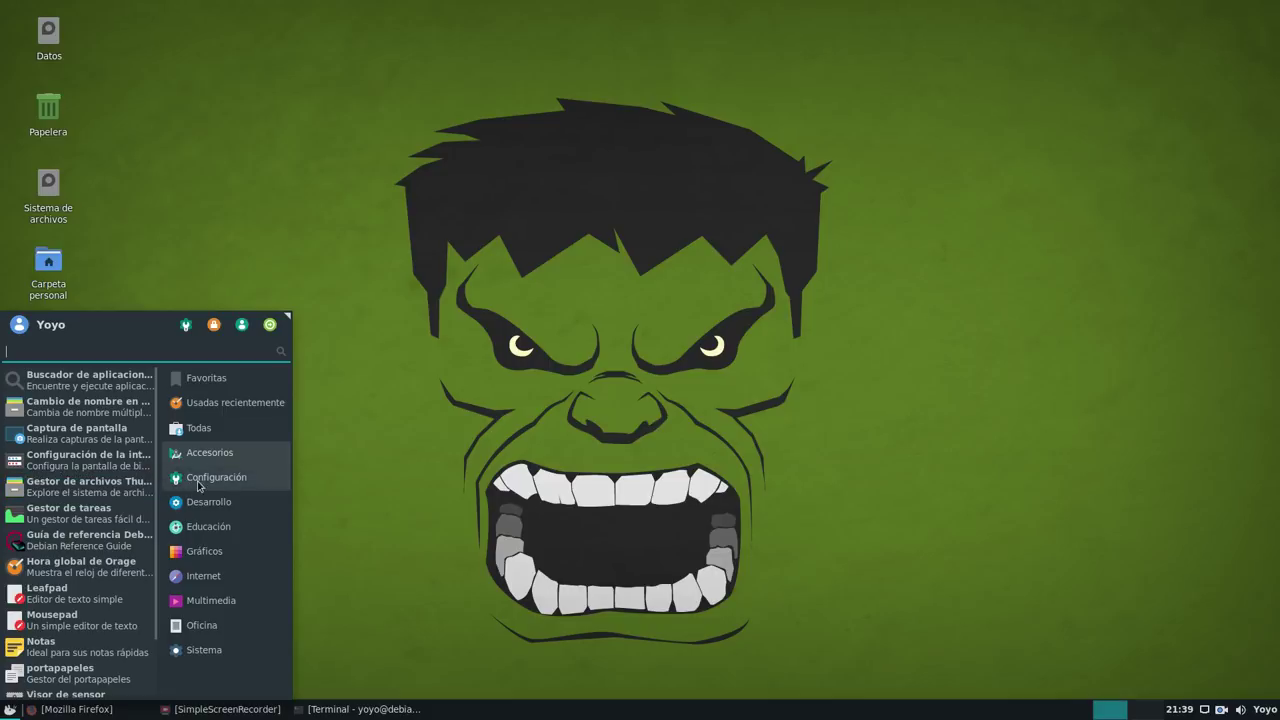
# - Examine the installed programs under Internet, Multimedia, Oficina and Sistema, and close the applications menu
pyautogui.click(205, 579)
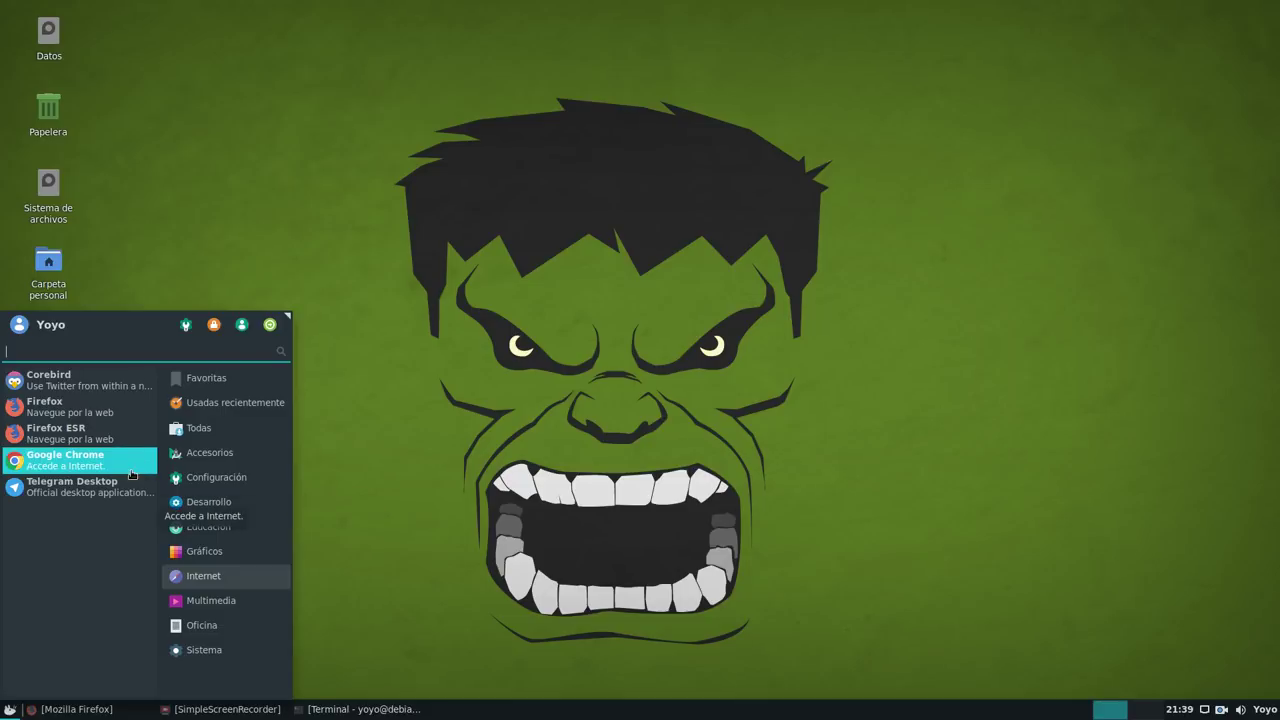
pyautogui.click(220, 604)
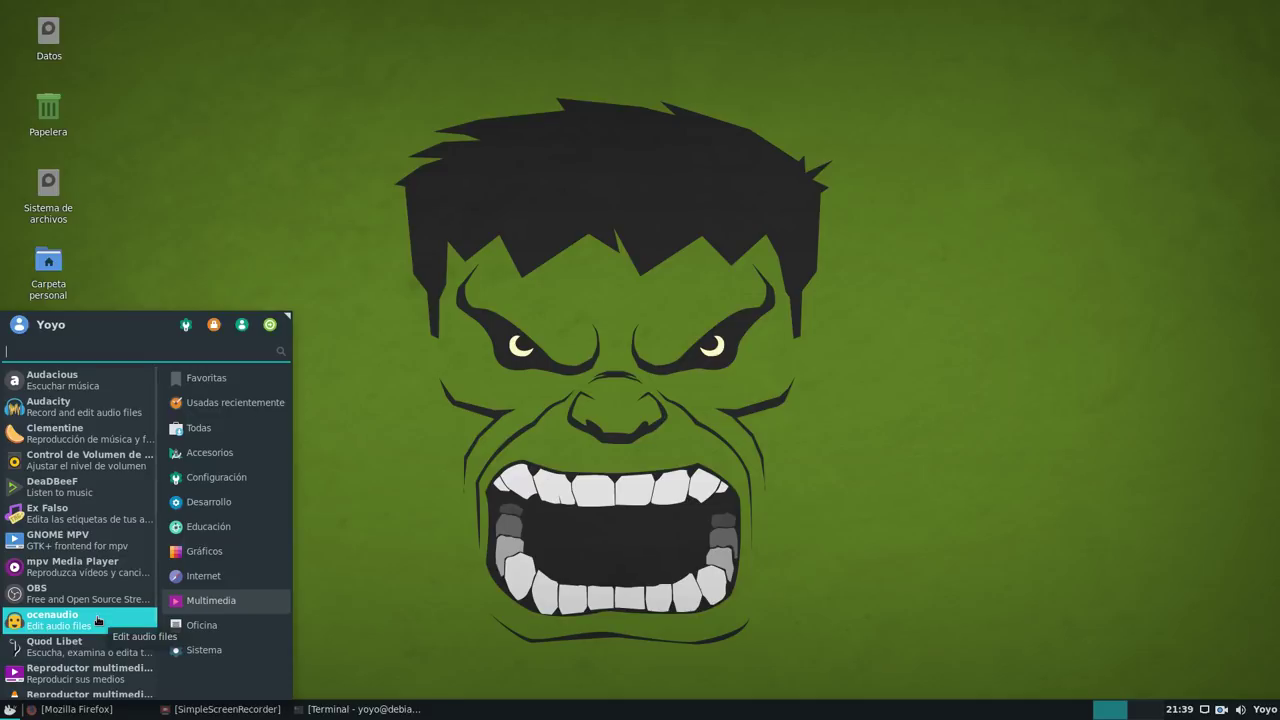
pyautogui.scroll(-3, 97, 621)
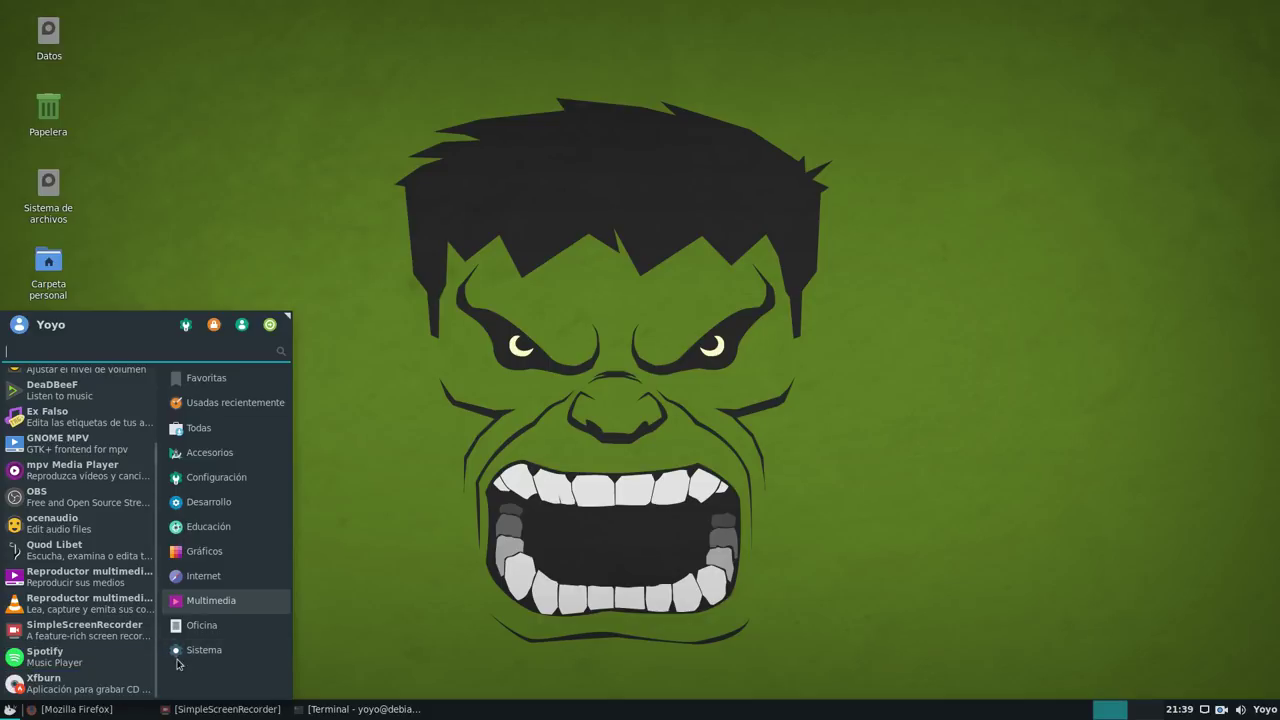
pyautogui.click(201, 625)
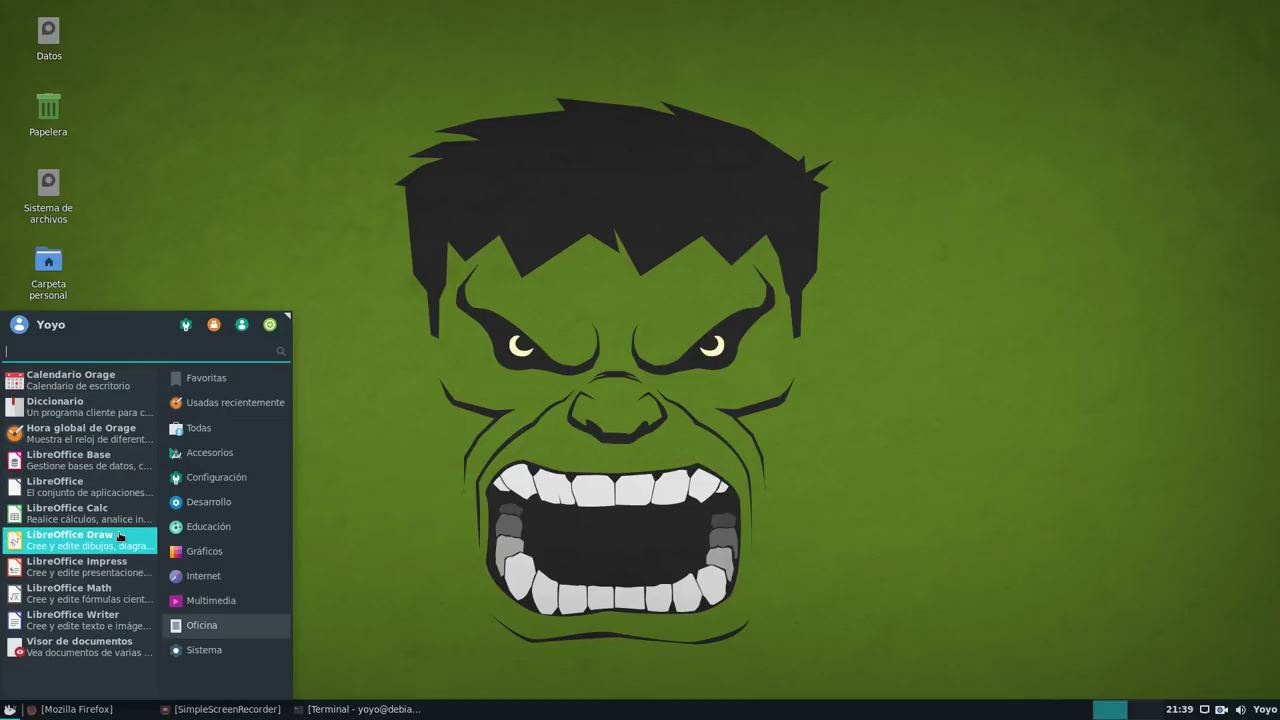
pyautogui.click(204, 650)
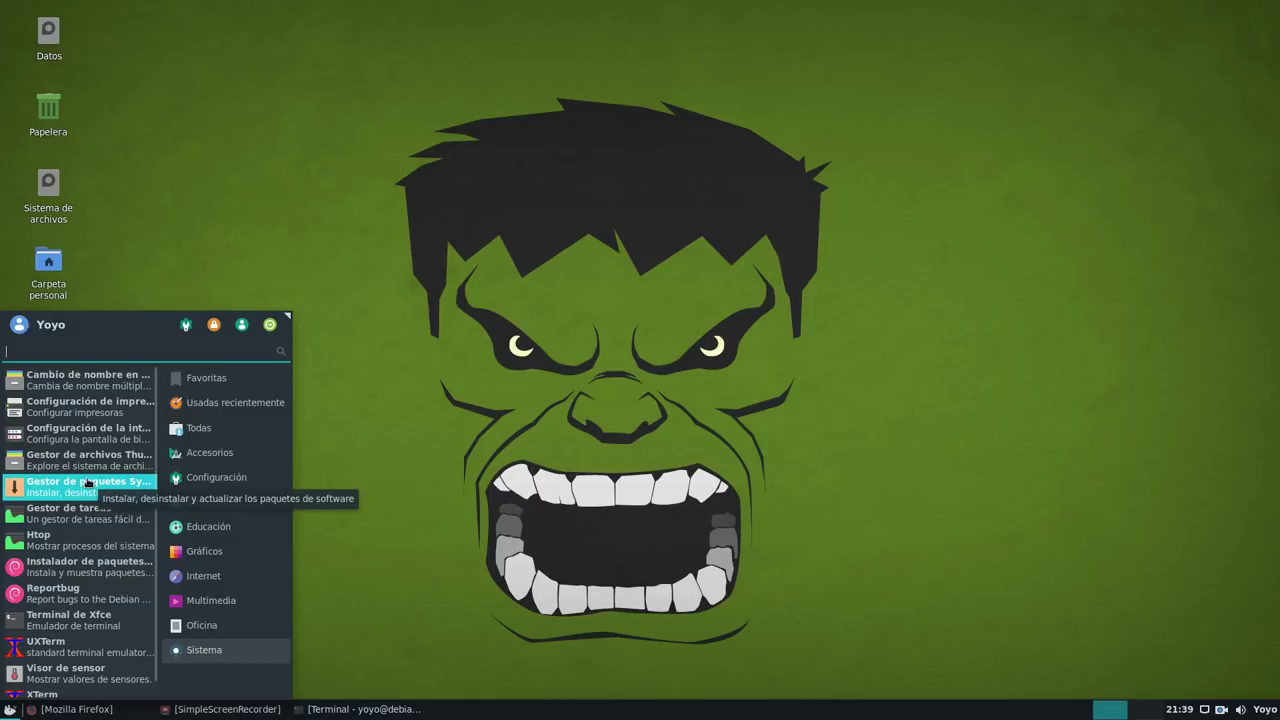
pyautogui.scroll(-1, 87, 483)
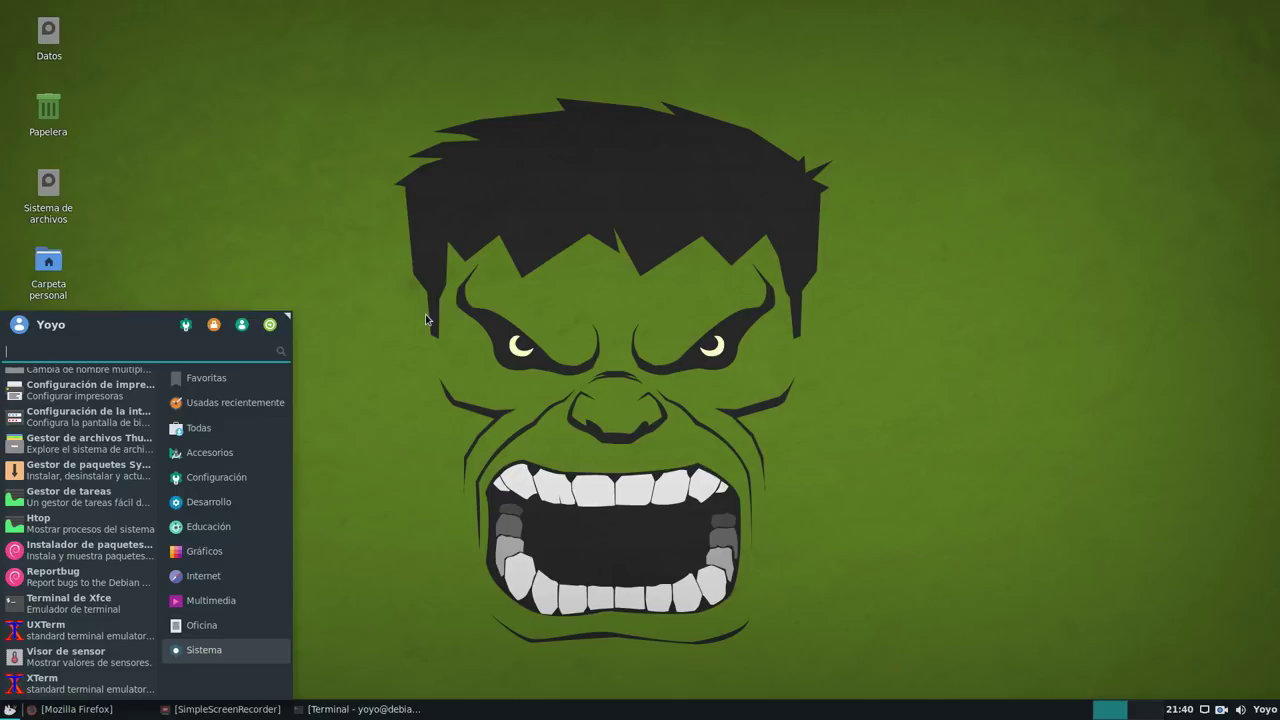
pyautogui.click(480, 474)
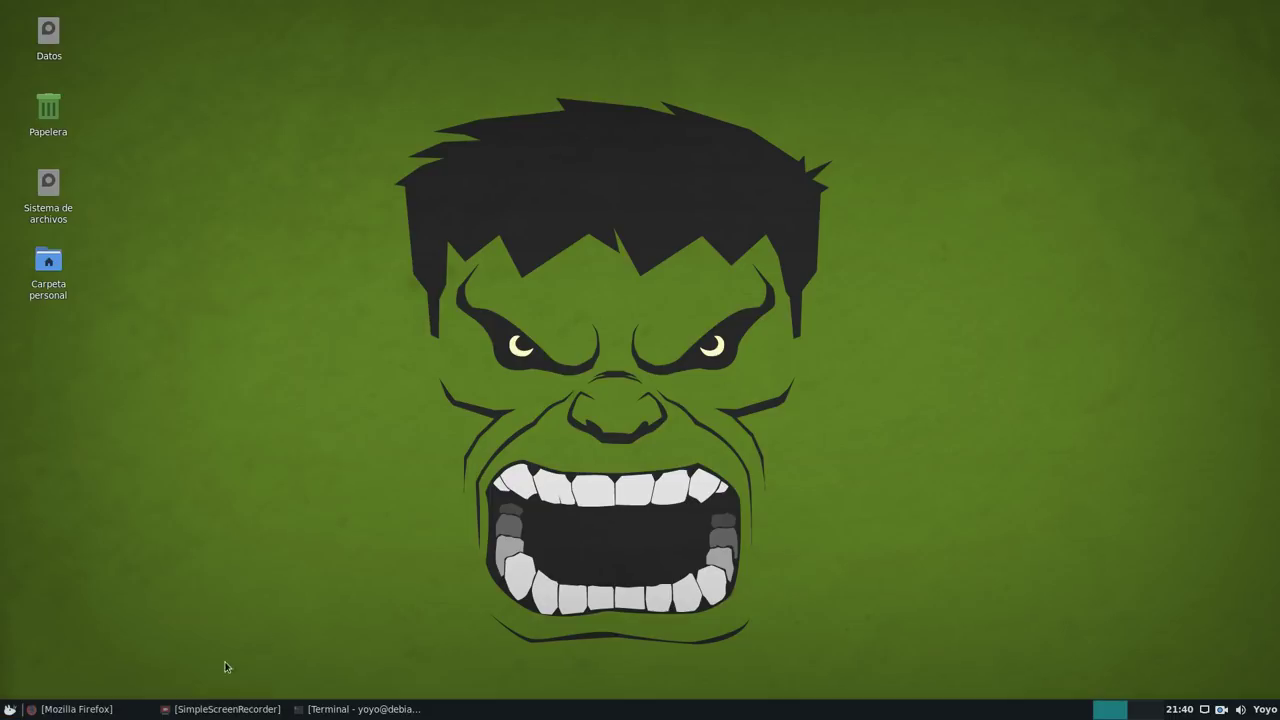
# - Restore Firefox, load the browser's home page and search Google for "adapta gtk theme"
pyautogui.click(76, 709)
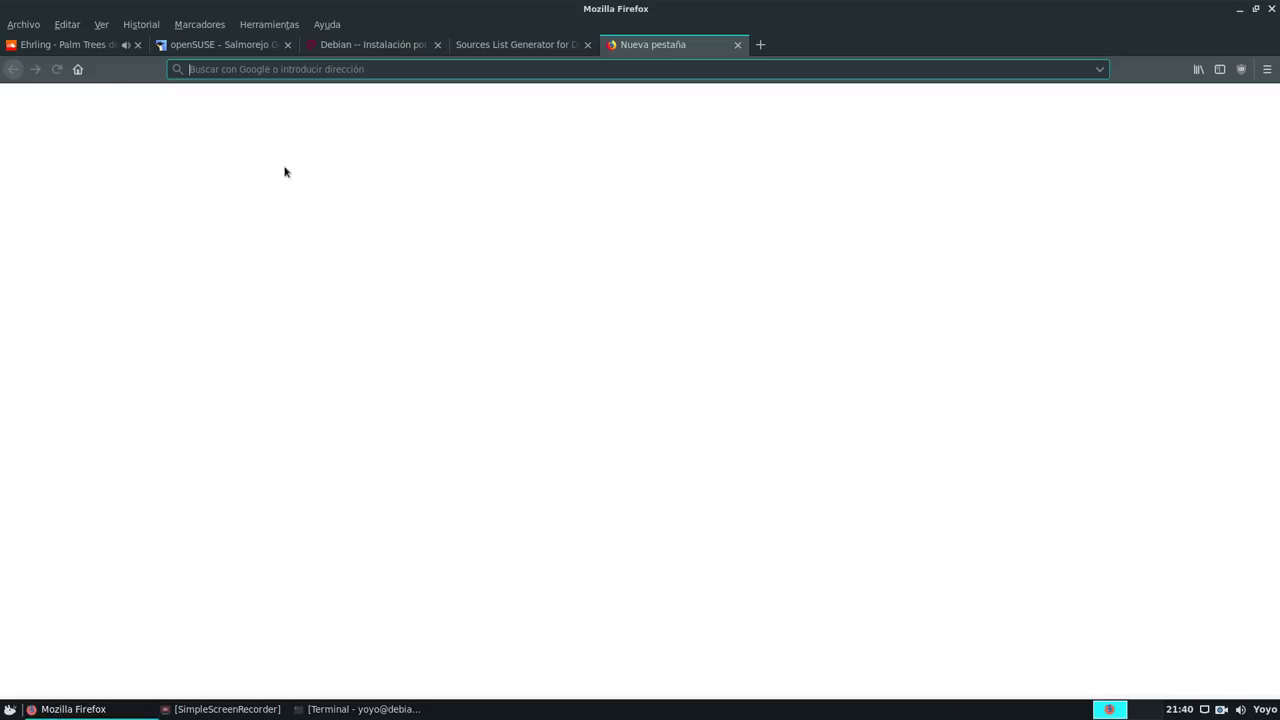
pyautogui.click(79, 74)
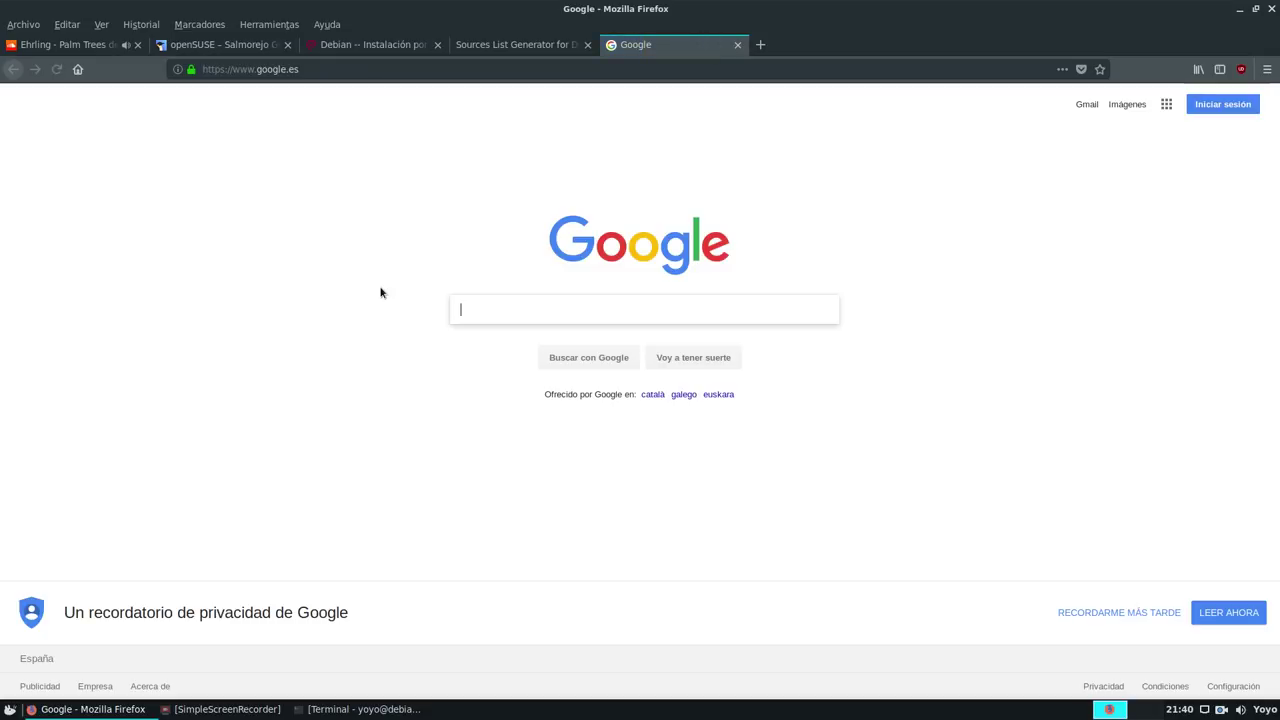
pyautogui.write('adapa')
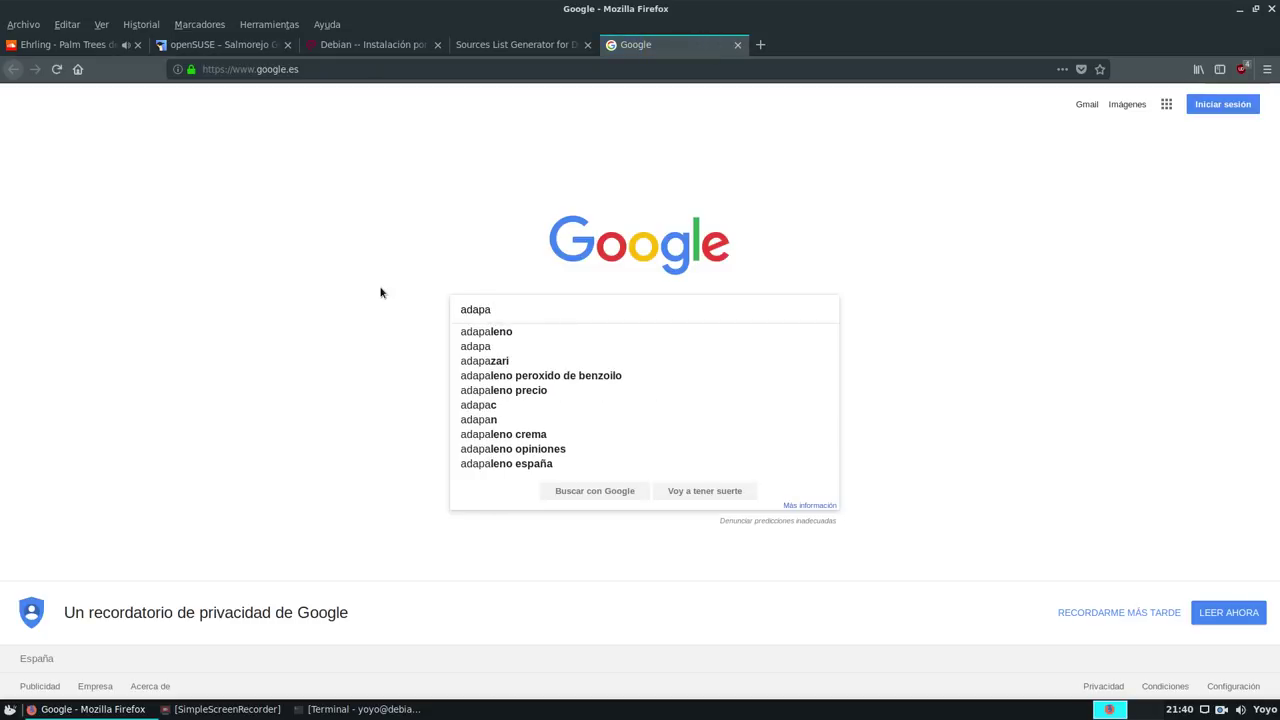
pyautogui.press('BackSpace')
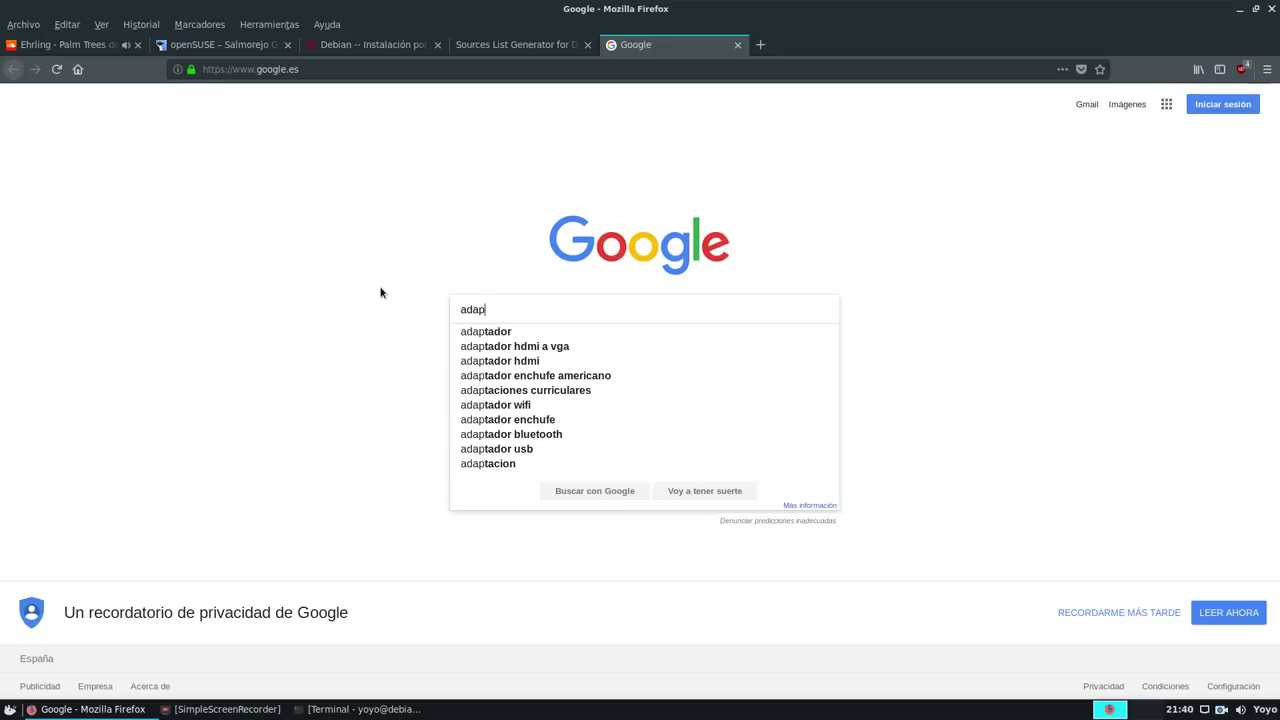
pyautogui.write('ta gtk ')
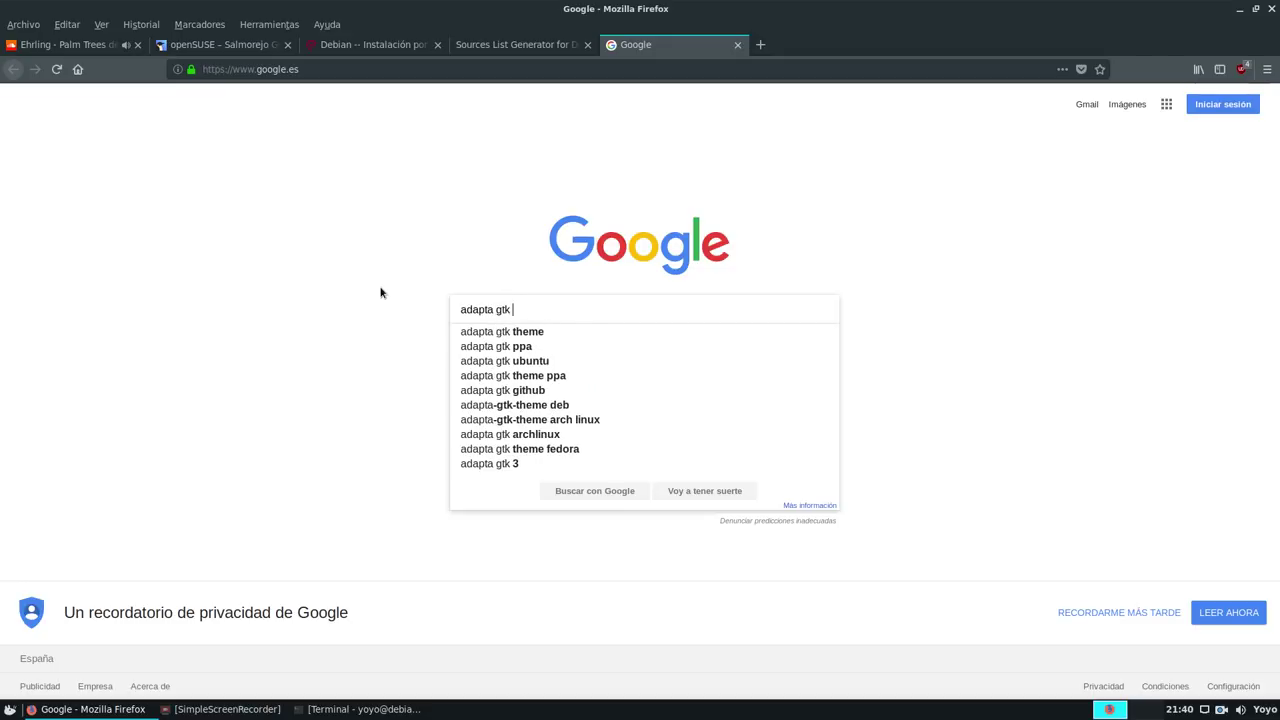
pyautogui.write('theme')
pyautogui.press('Return')
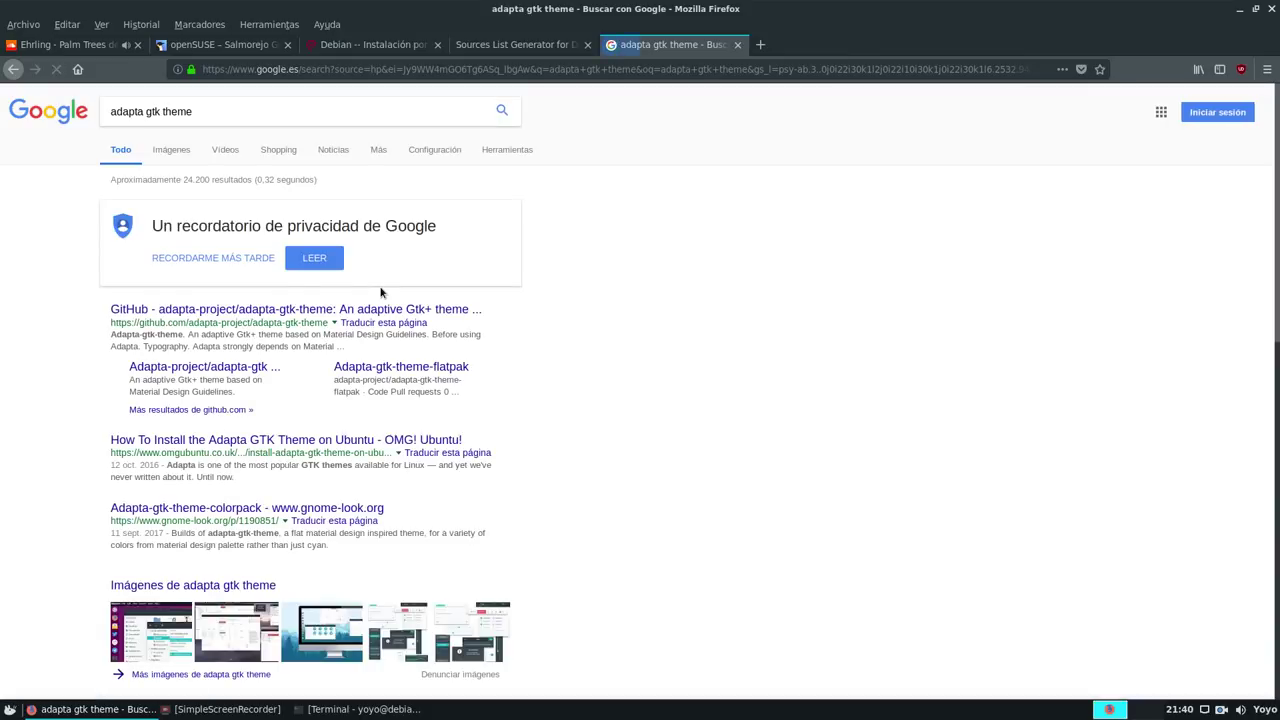
# - Open the adapta-project/adapta-gtk-theme GitHub repository and read its README down to the package installation section
pyautogui.click(224, 315)
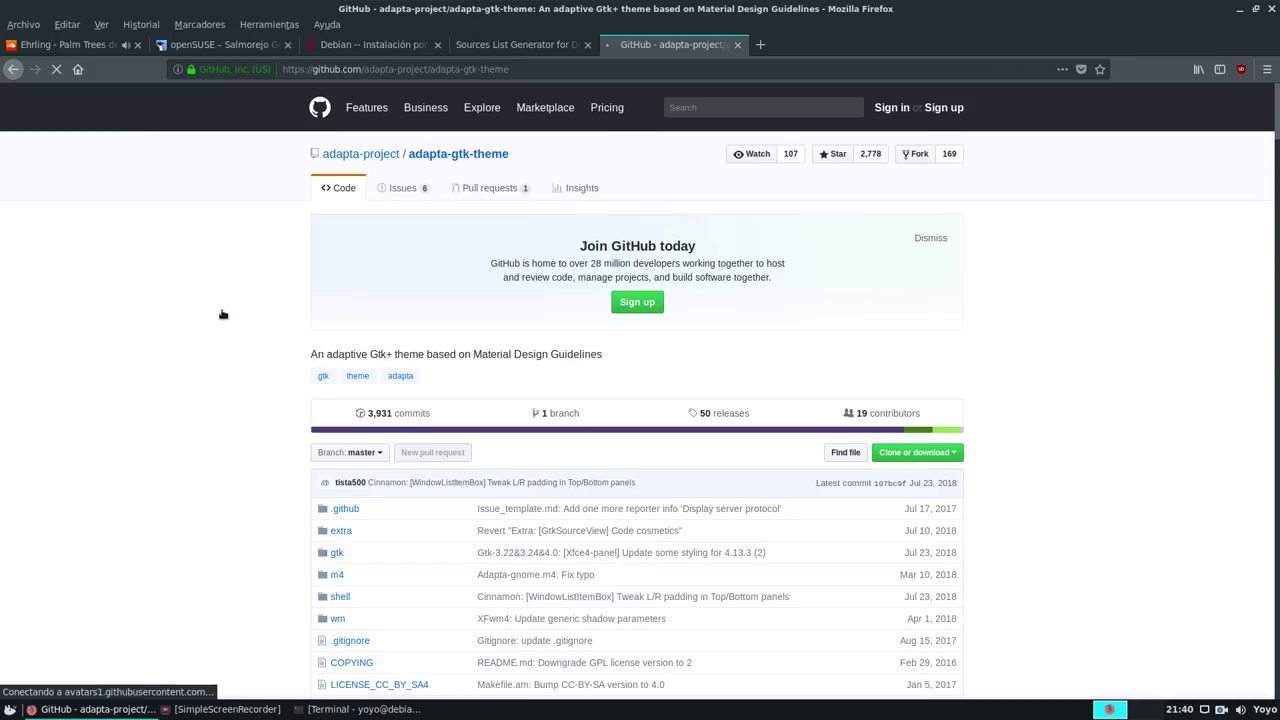
pyautogui.scroll(-10, 308, 321)
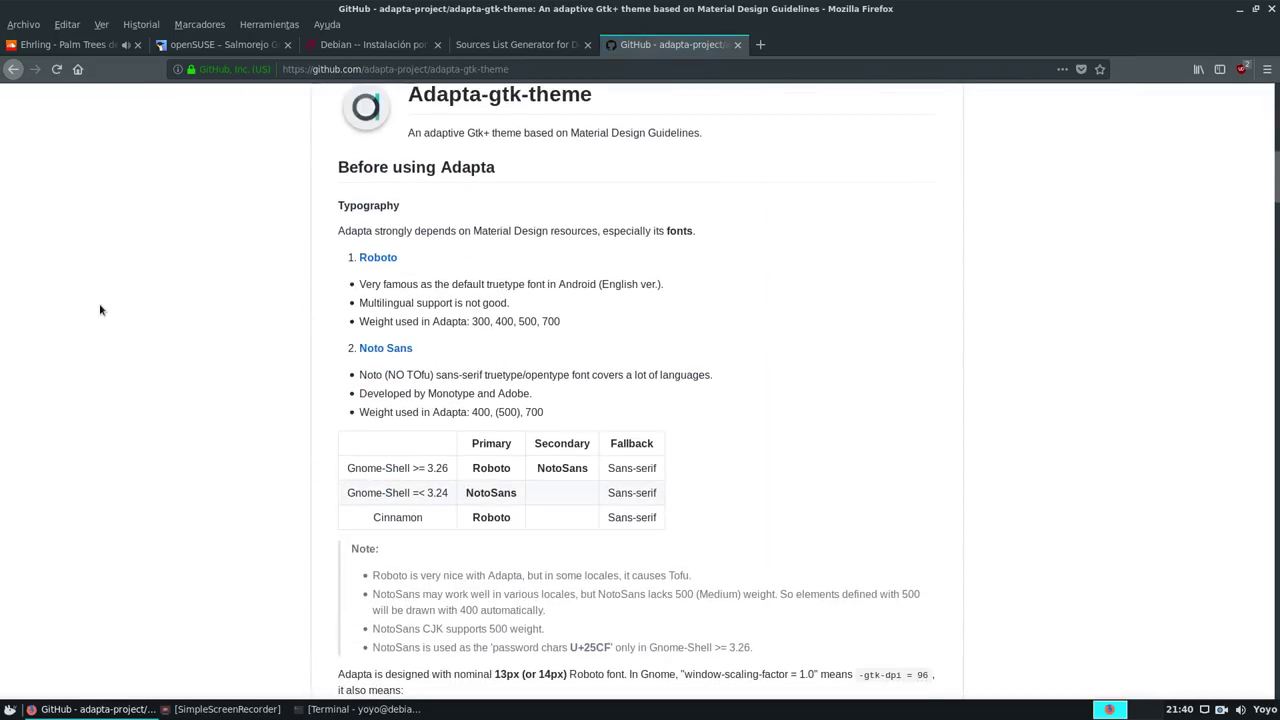
pyautogui.scroll(-10, 127, 311)
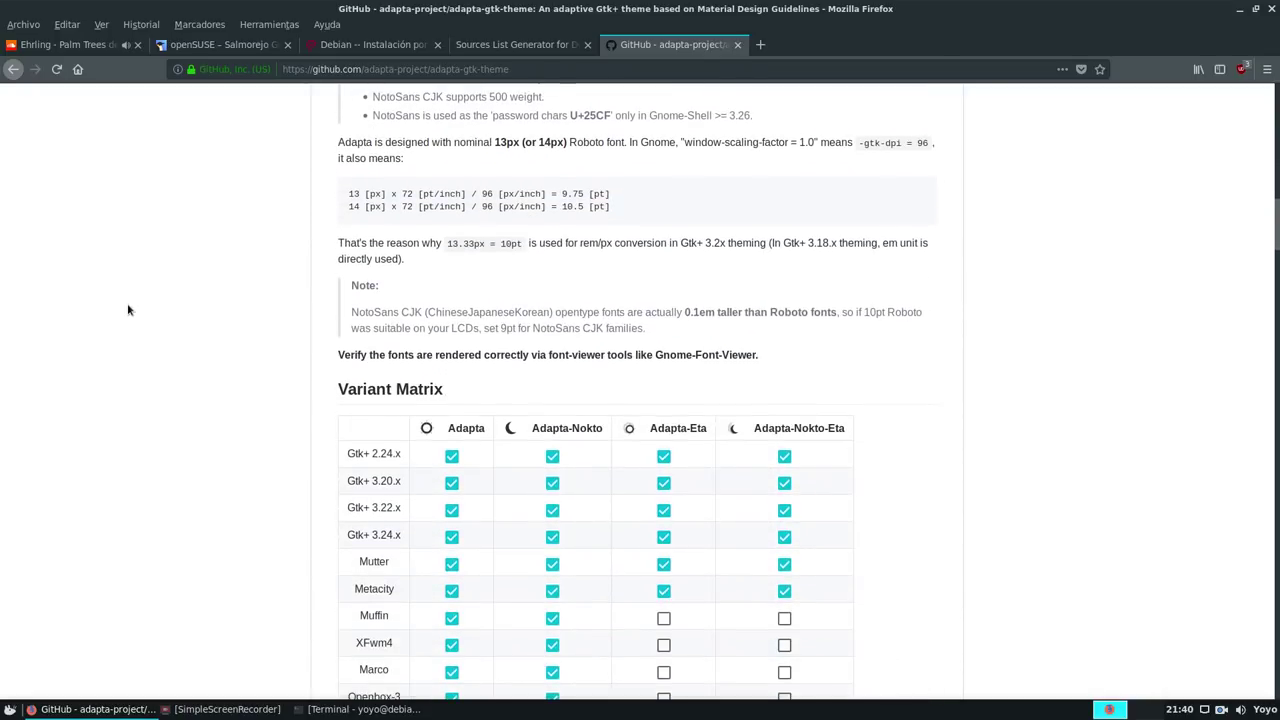
pyautogui.scroll(-8, 128, 311)
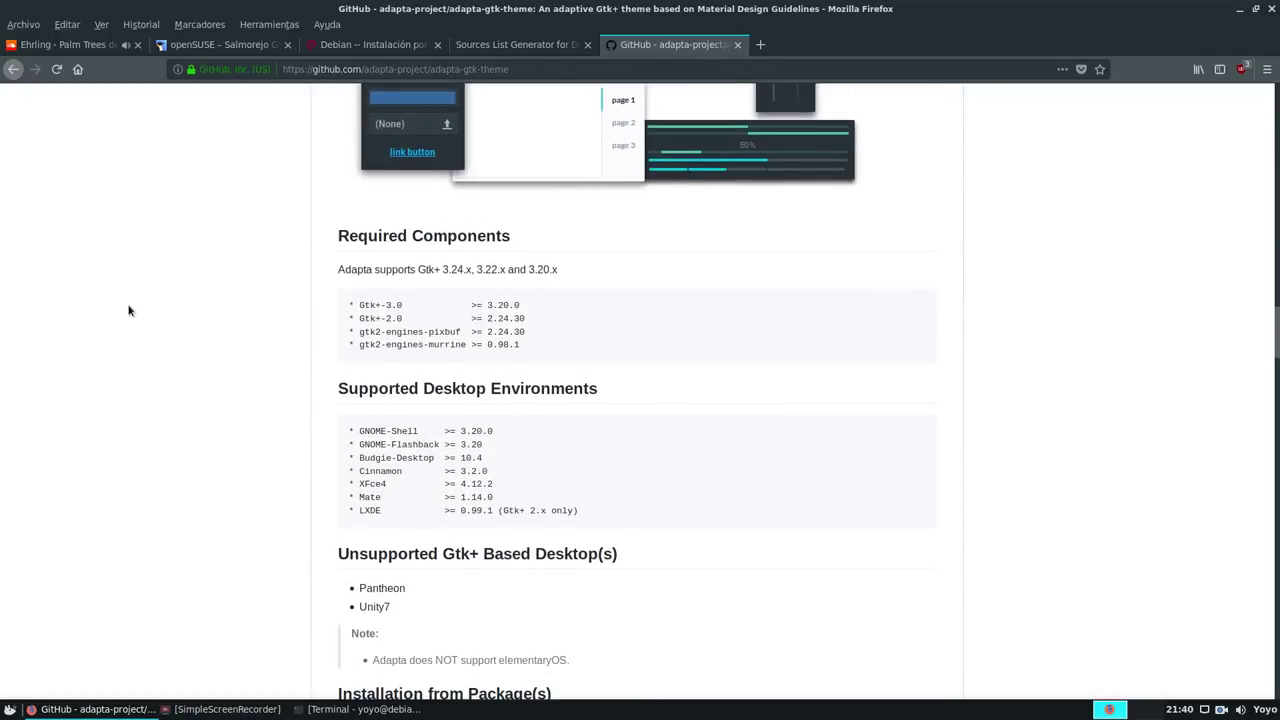
pyautogui.scroll(-5, 128, 311)
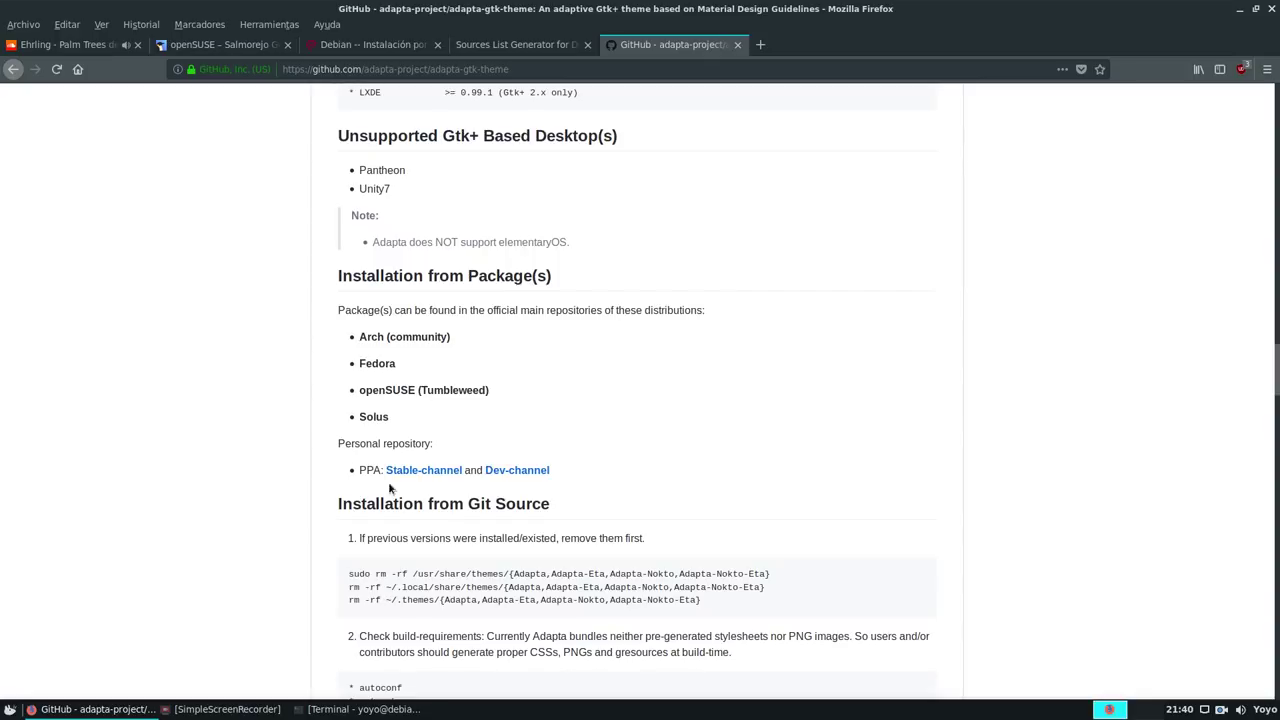
# - Open the Stable-channel PPA on Launchpad and show the details of its published packages
pyautogui.click(422, 472)
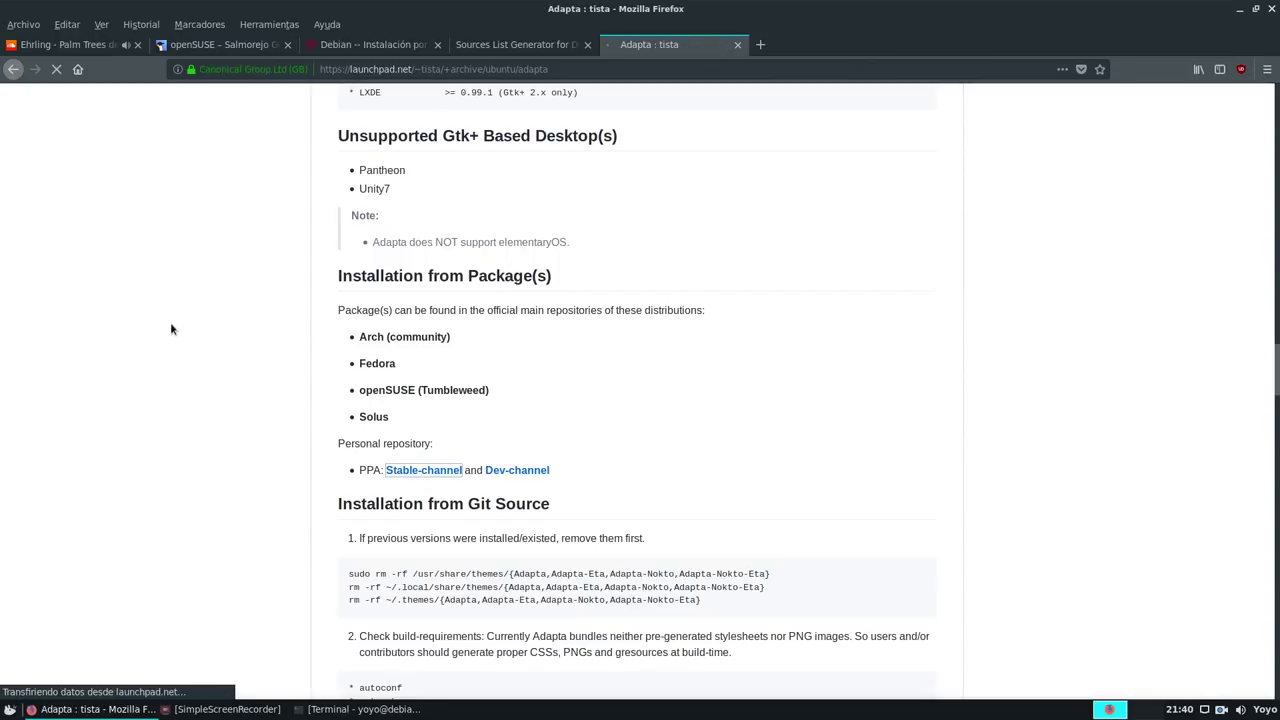
pyautogui.scroll(-7, 348, 335)
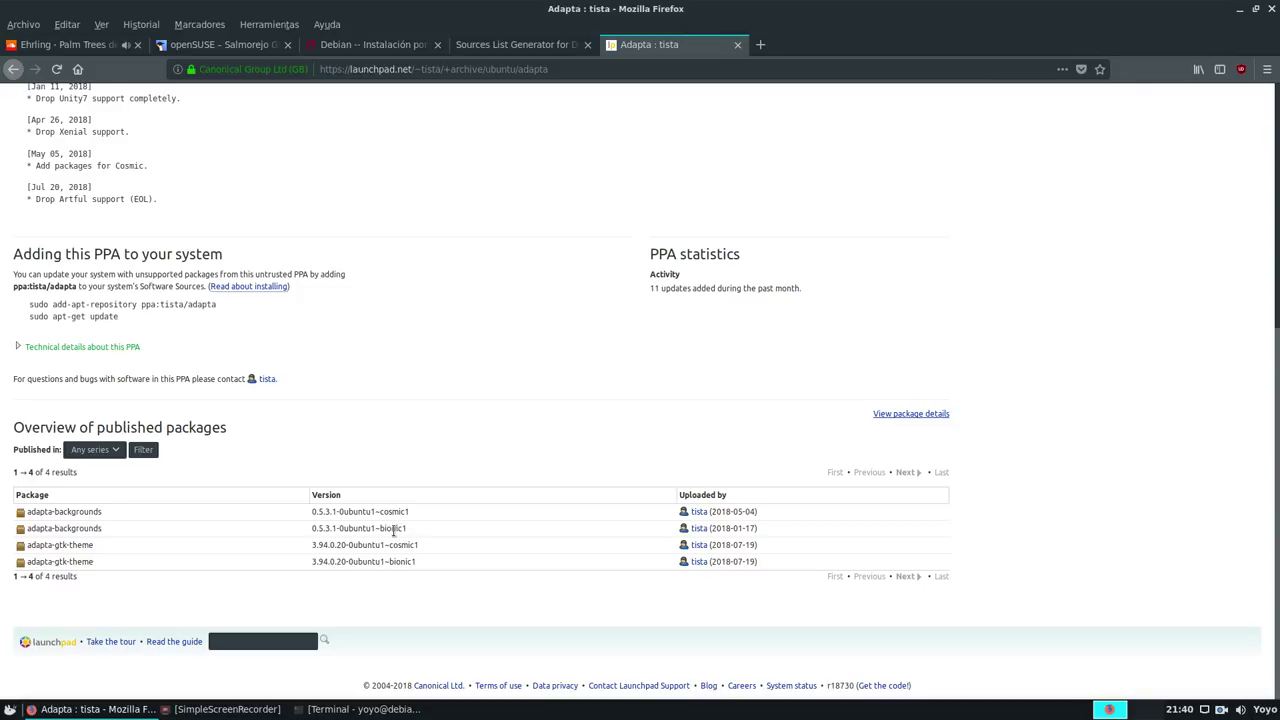
pyautogui.click(906, 414)
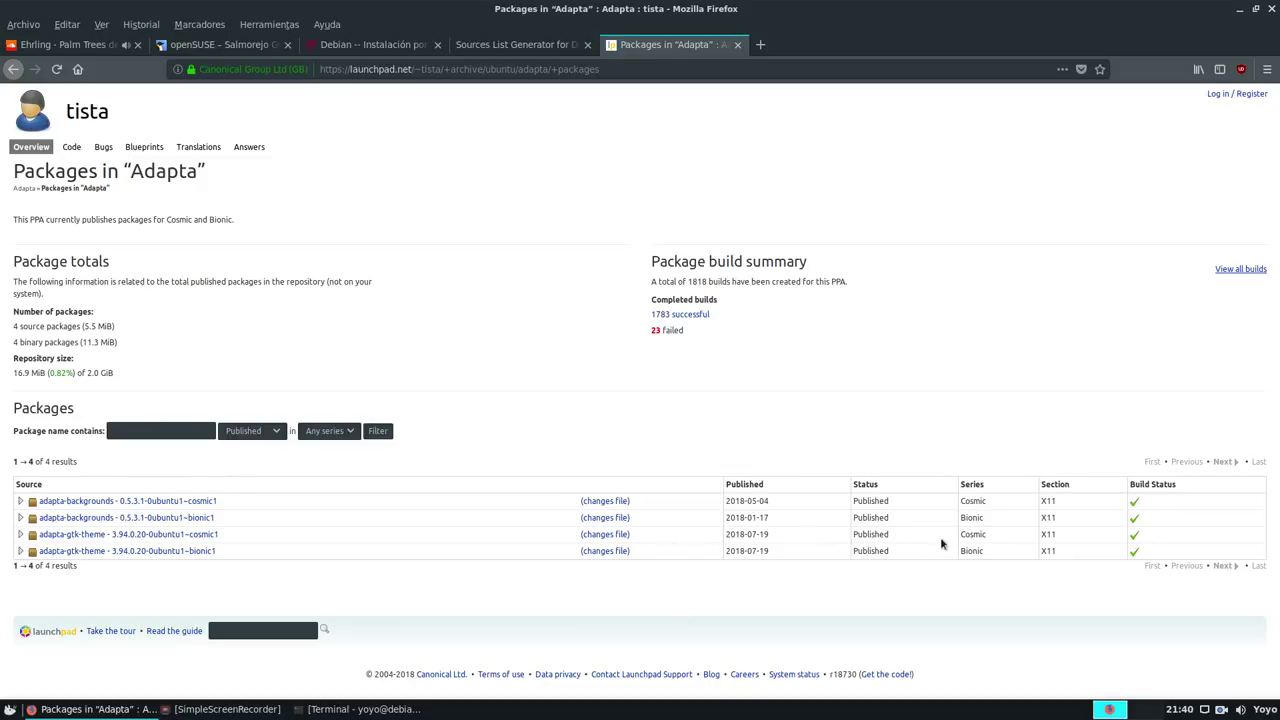
# - Expand the adapta-backgrounds bionic package, request its _all.deb file, cancel the download and minimise the browser
pyautogui.click(20, 517)
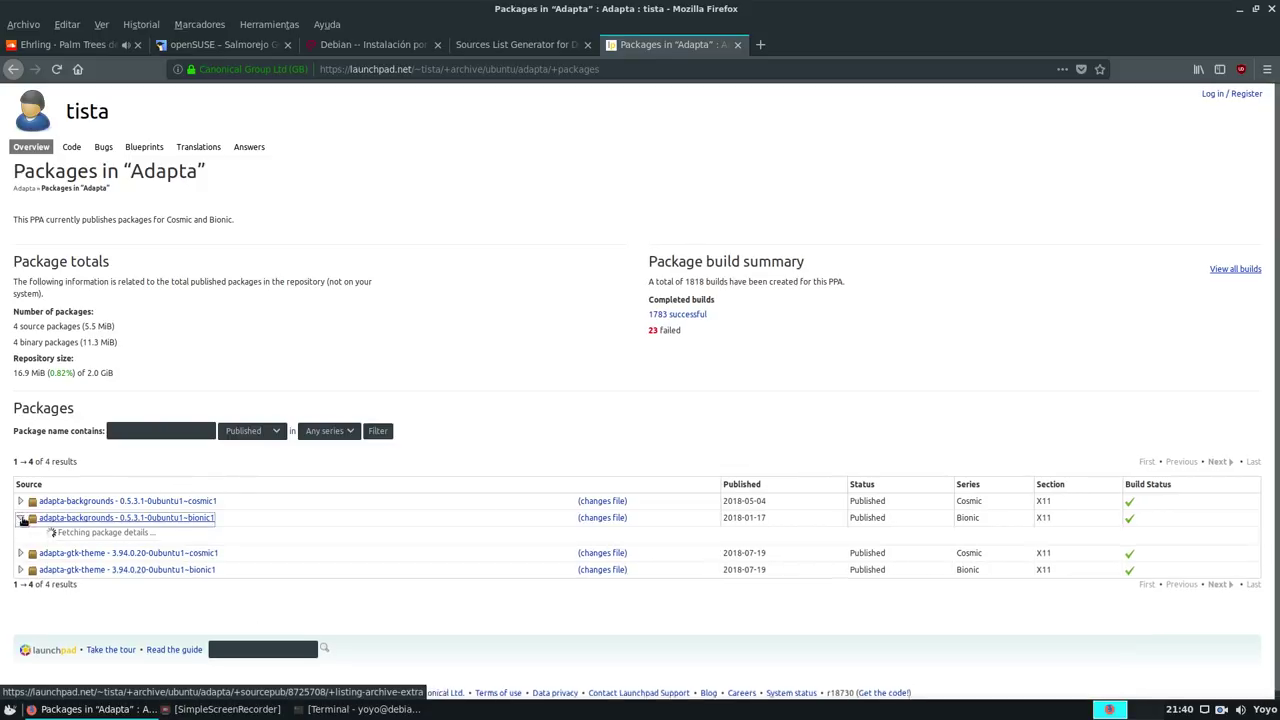
pyautogui.scroll(-5, 295, 519)
pyautogui.scroll(-2, 295, 520)
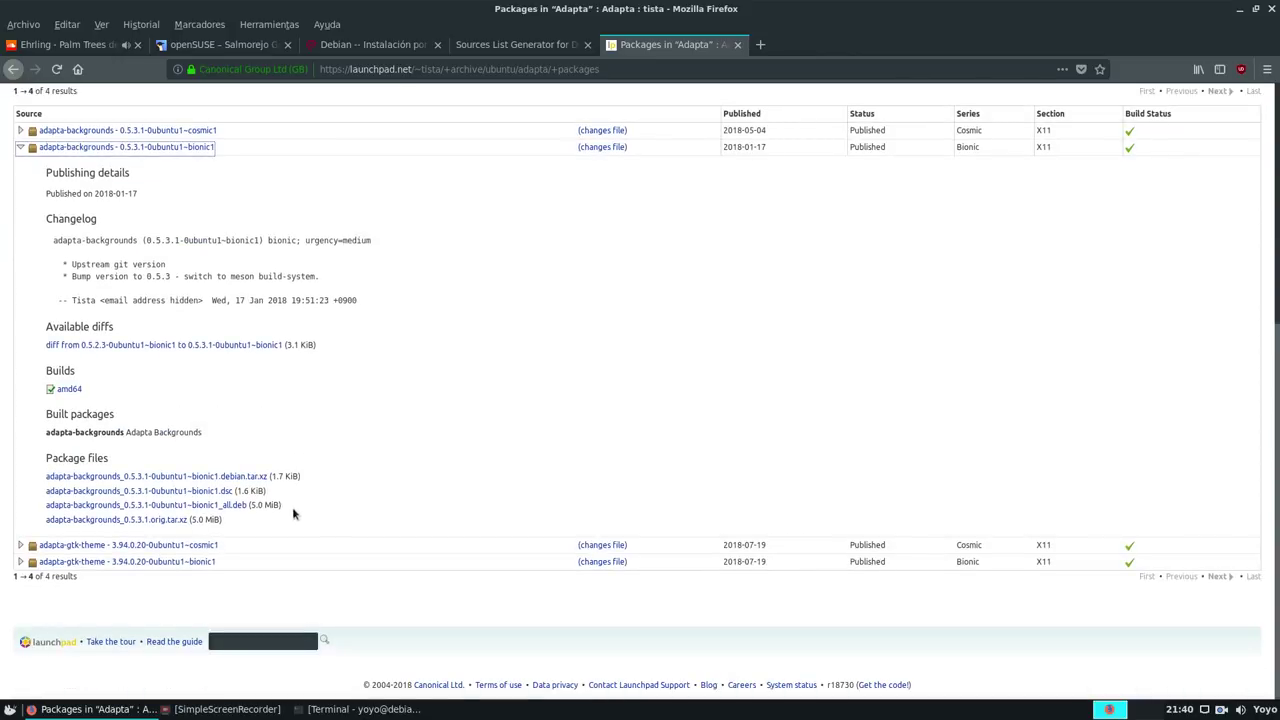
pyautogui.click(235, 505)
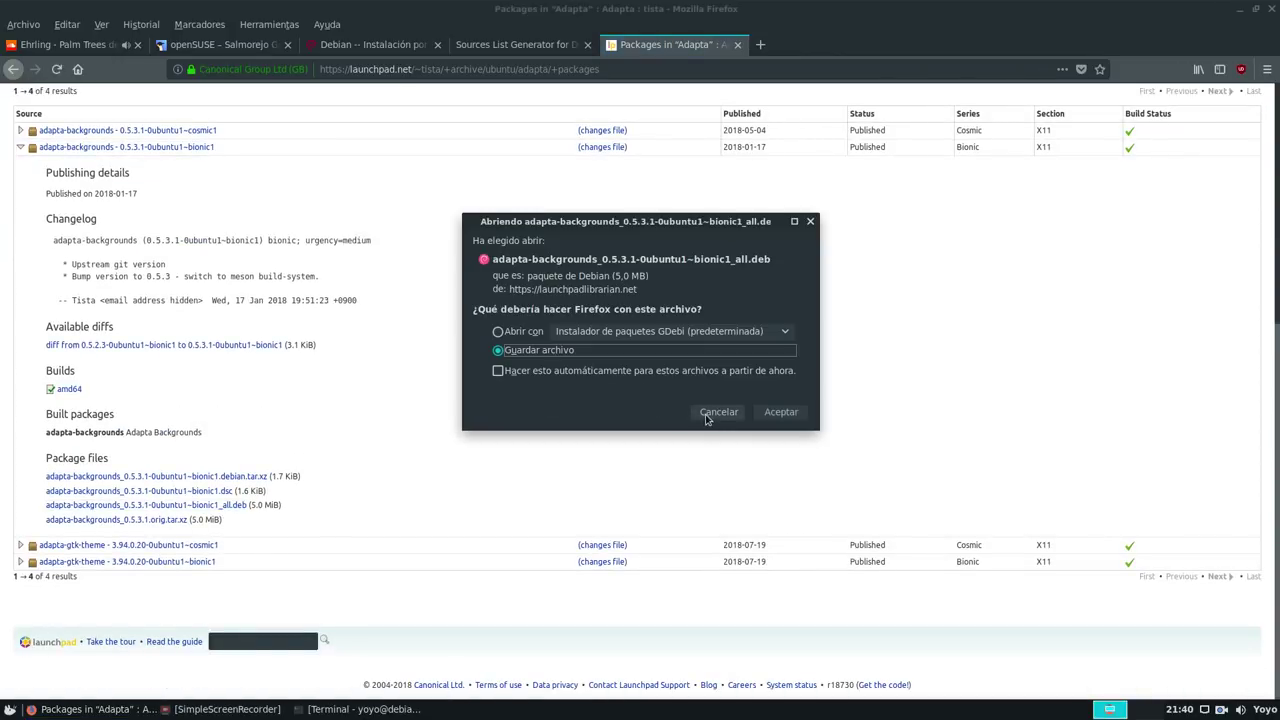
pyautogui.click(716, 416)
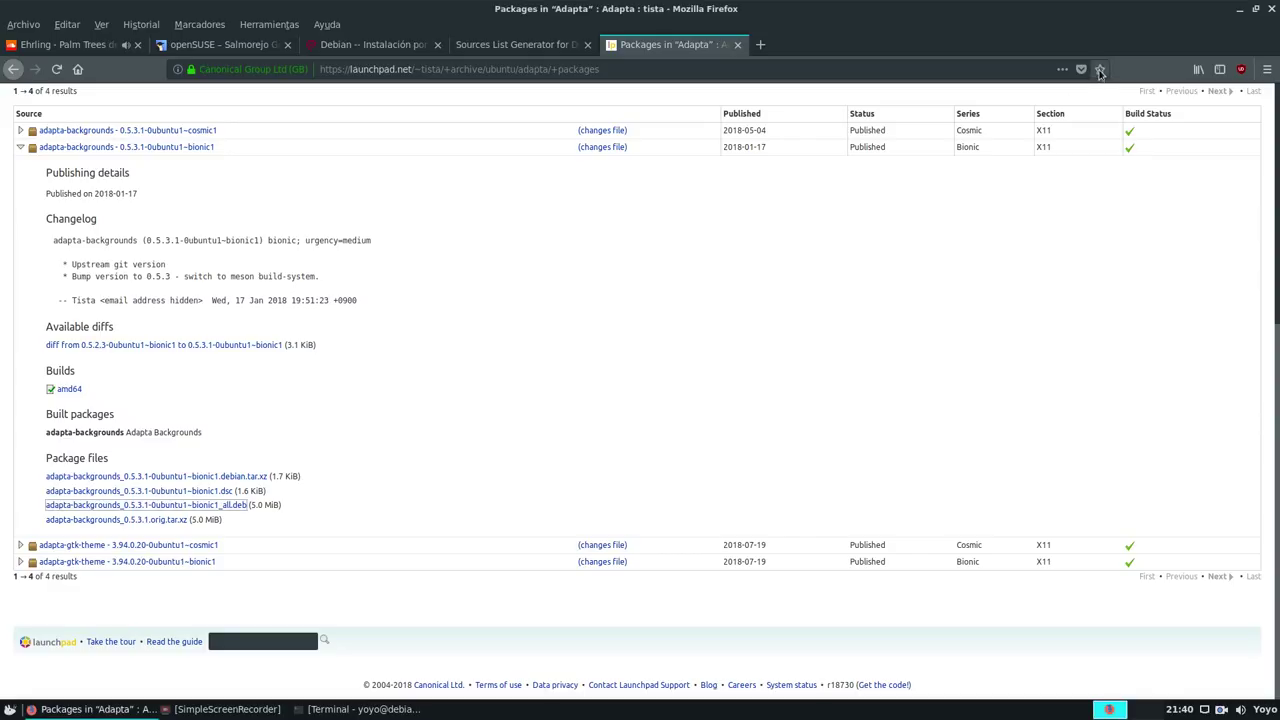
pyautogui.click(1240, 8)
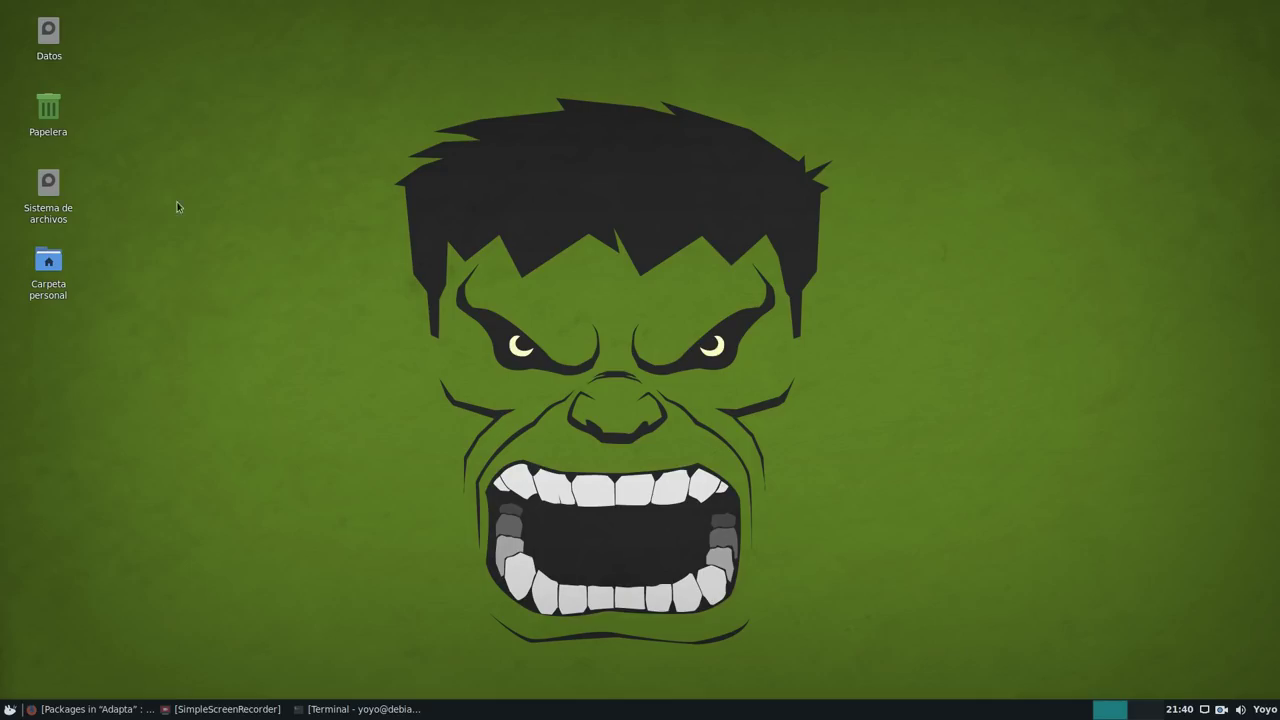
# - Open Descargas in the personal folder and view the actions available for the spotify-client .deb package, including opening it with GDebi
pyautogui.doubleClick(53, 262)
pyautogui.moveTo(305, 24); pyautogui.dragTo(413, 88)
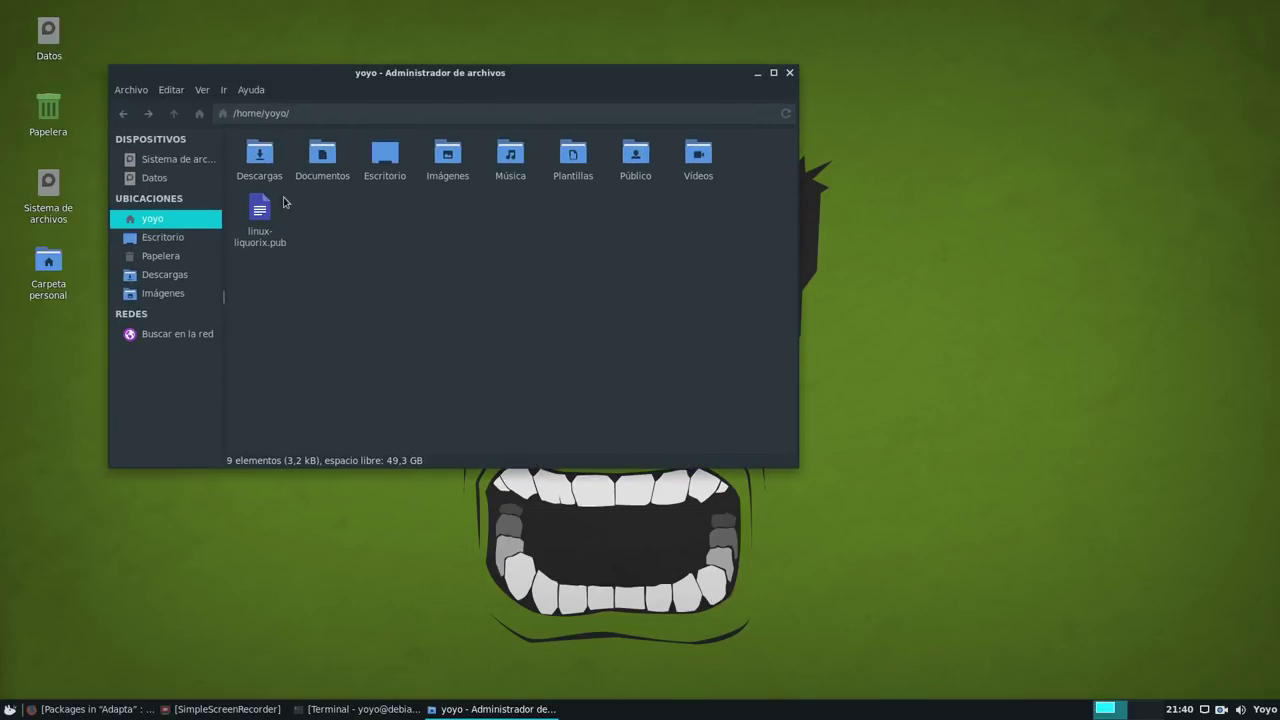
pyautogui.doubleClick(259, 155)
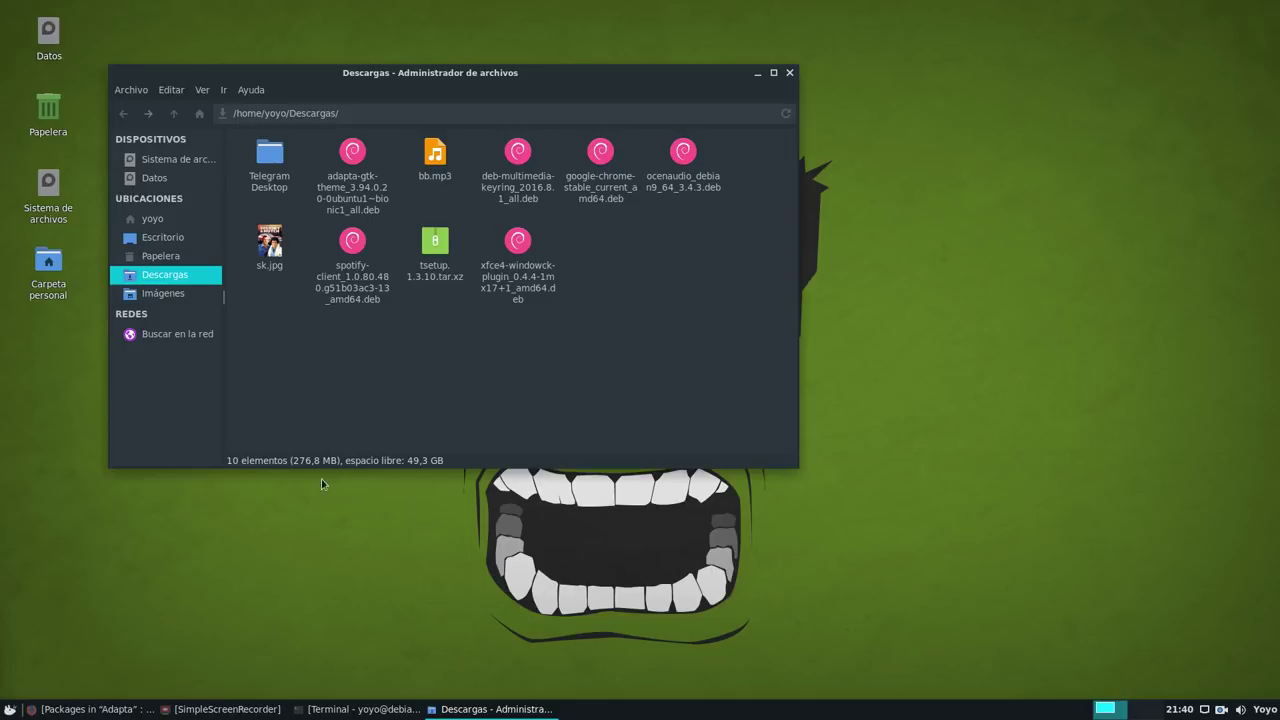
pyautogui.rightClick(362, 250)
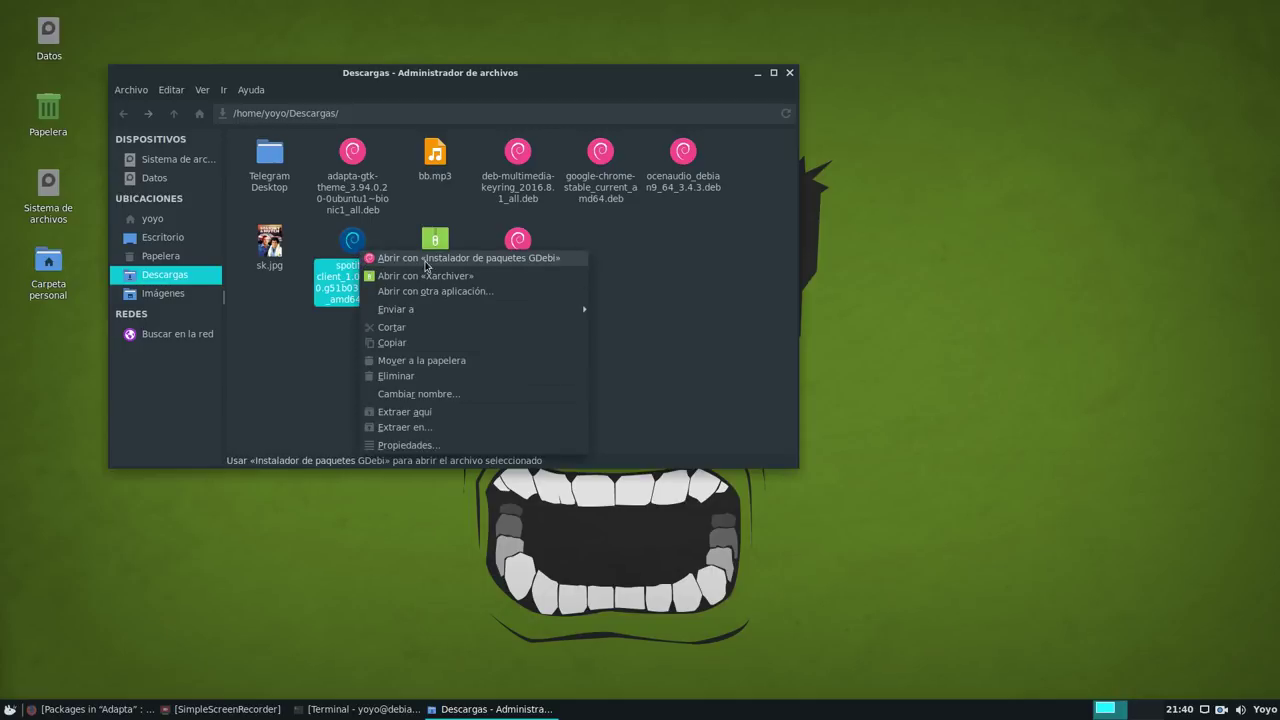
pyautogui.click(680, 337)
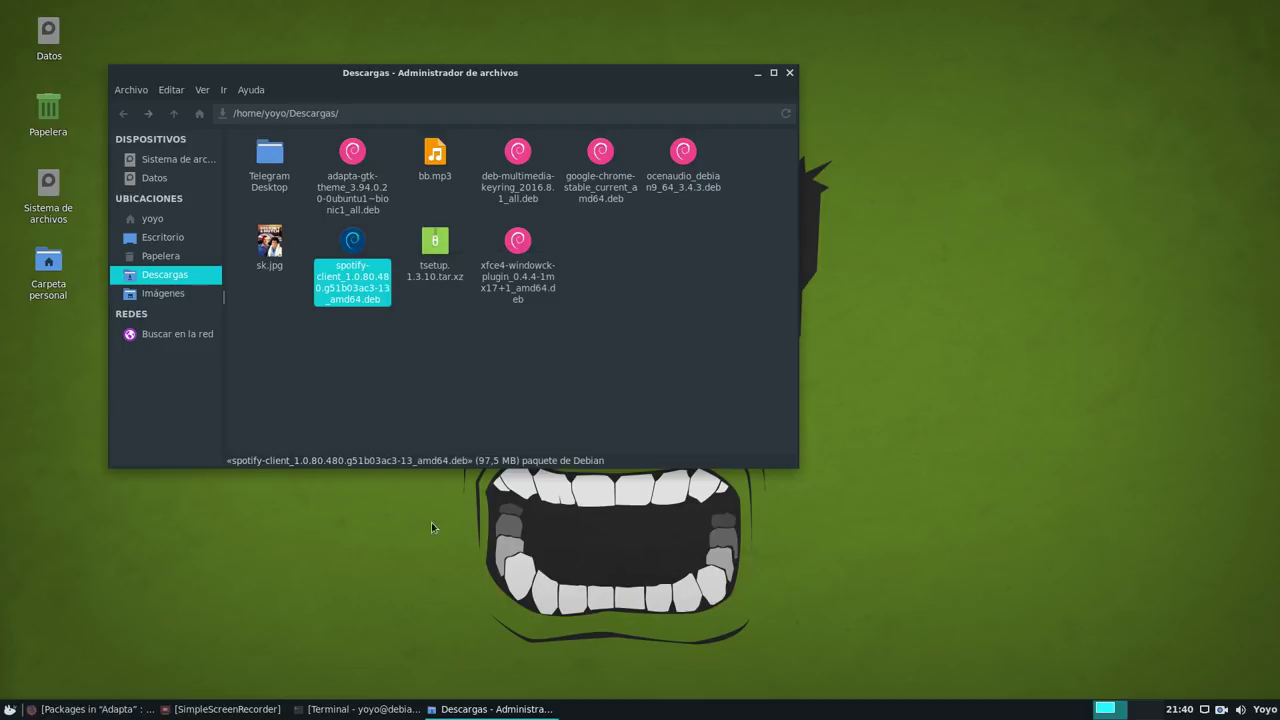
# - Launch the graphical GDebi package installer from the terminal with the command gdebi-gtk
pyautogui.click(338, 709)
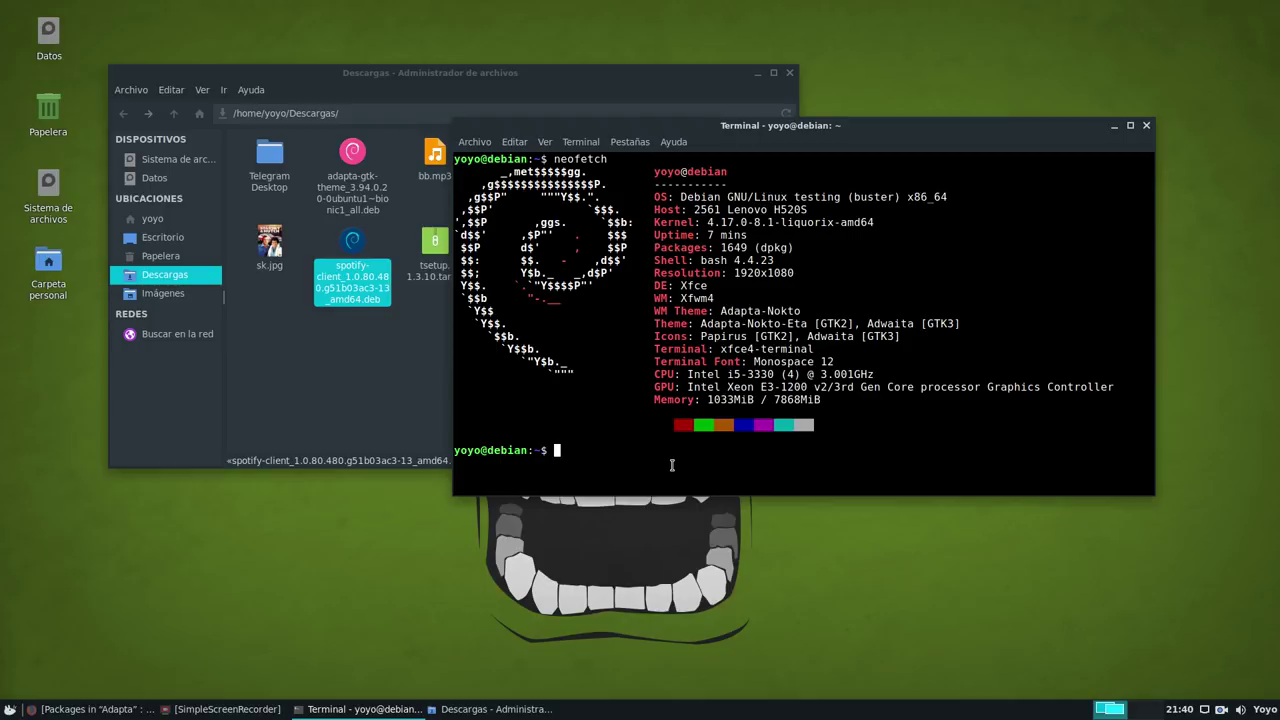
pyautogui.write('gdebi-gtk')
pyautogui.press('Return')
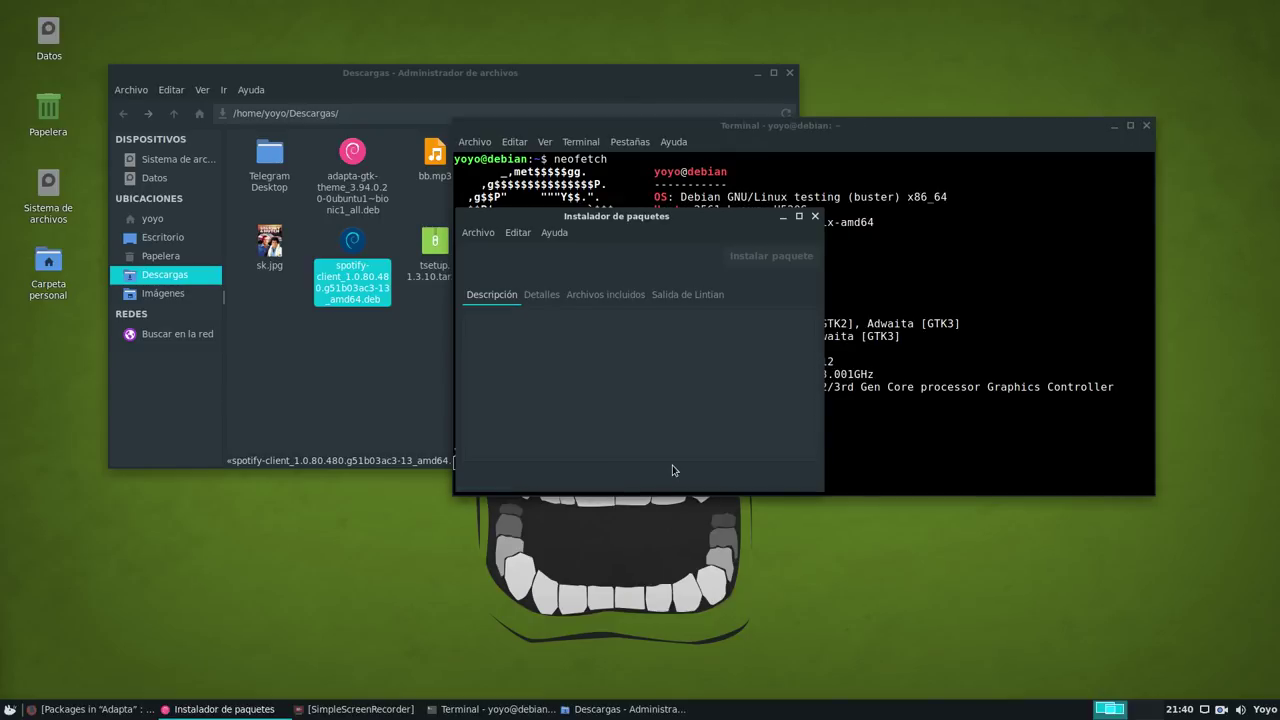
# - Load spotify-client_1.0.80.480.g51b03ac3-13_amd64.deb in GDebi, view its reinstall and uninstall options, and close the installer
pyautogui.click(478, 232)
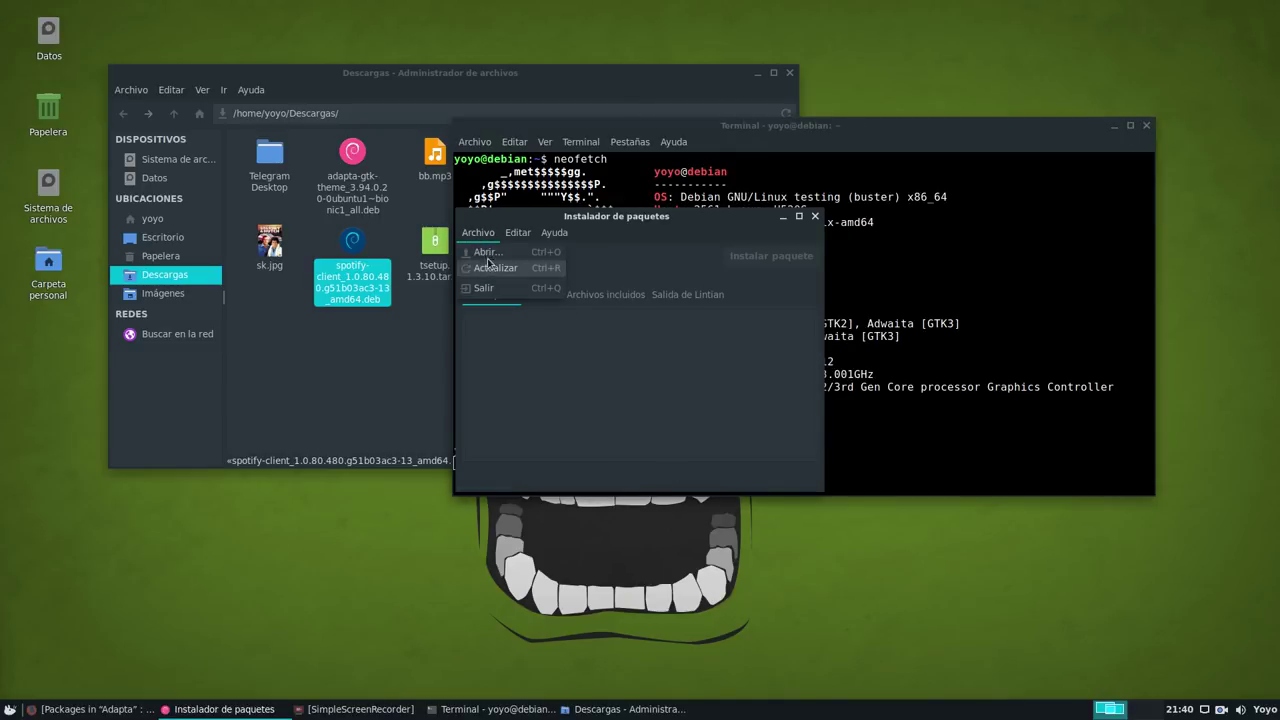
pyautogui.click(487, 252)
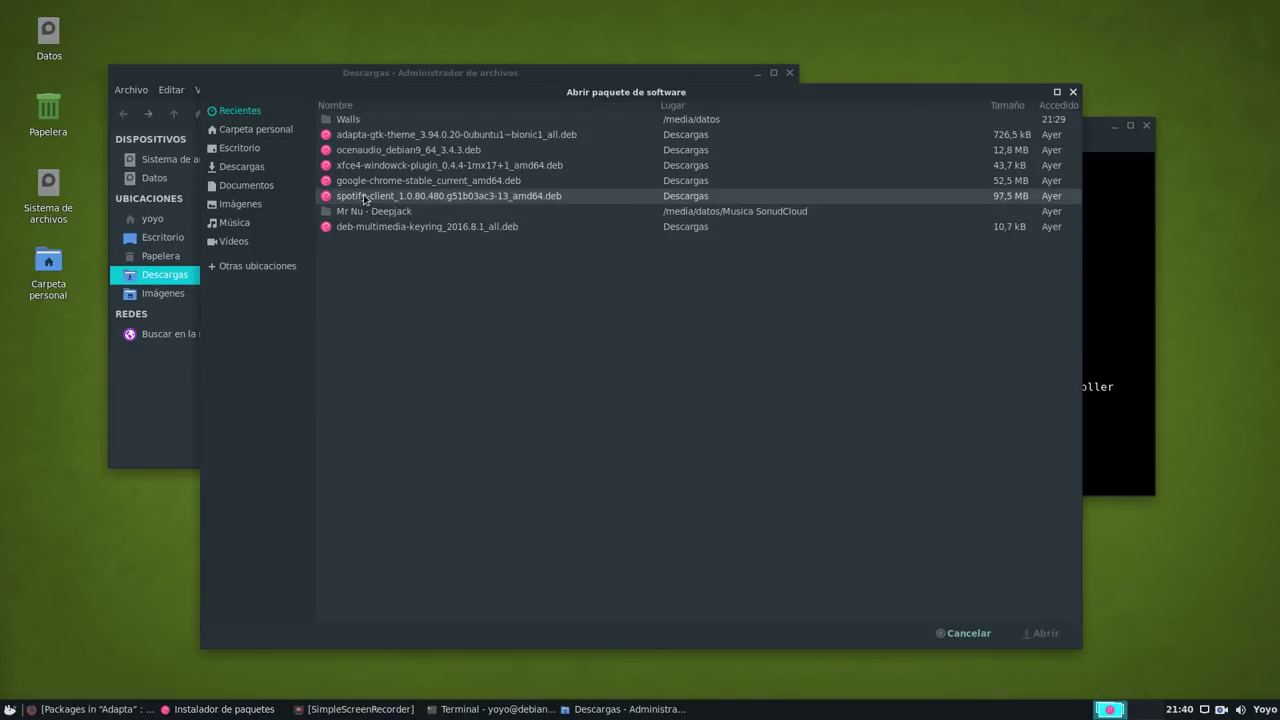
pyautogui.click(364, 198)
pyautogui.click(1045, 633)
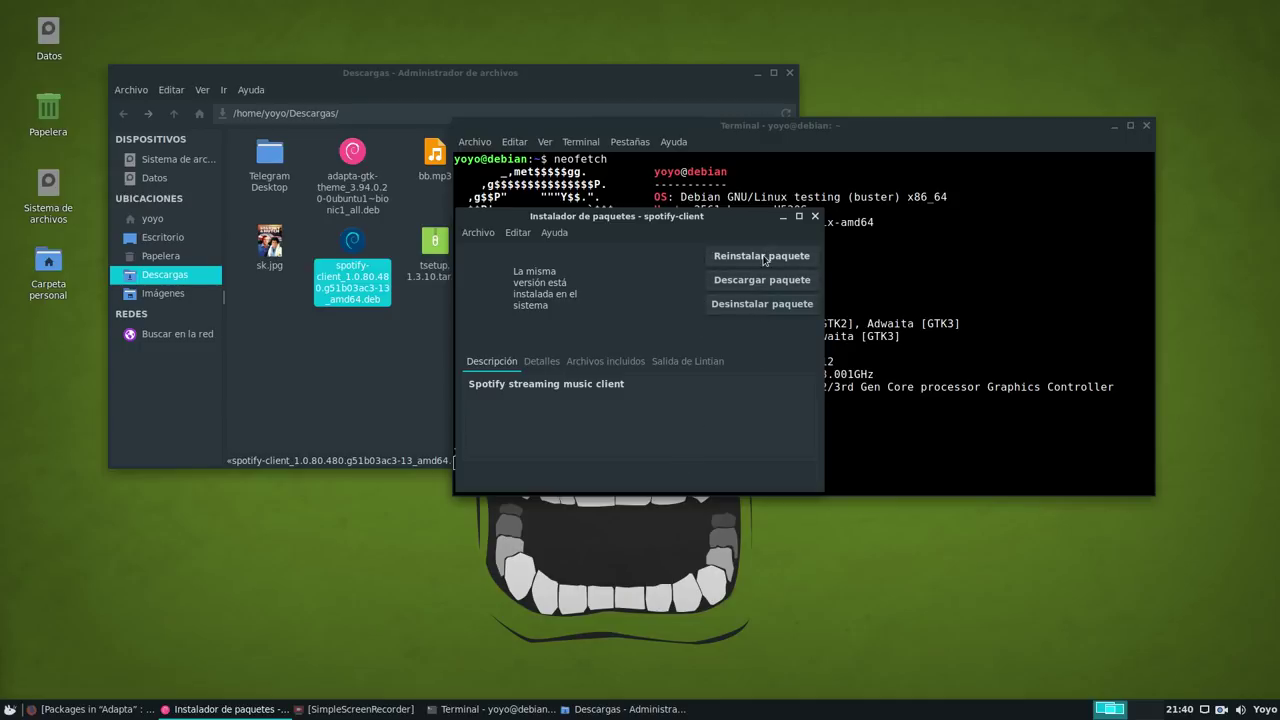
pyautogui.click(815, 216)
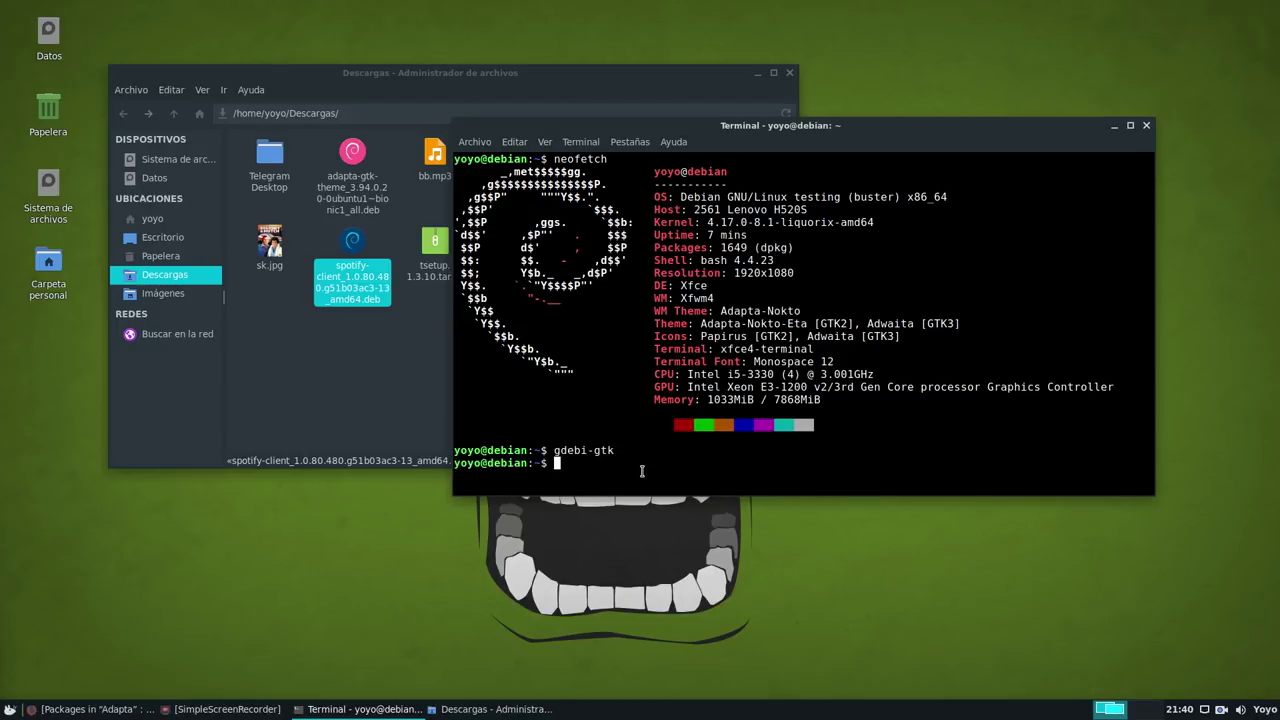
# - Compose a sudo gdebi command in the terminal with the full path of the spotify-client .deb from Descargas, without running it
pyautogui.write('sudo gdebi')
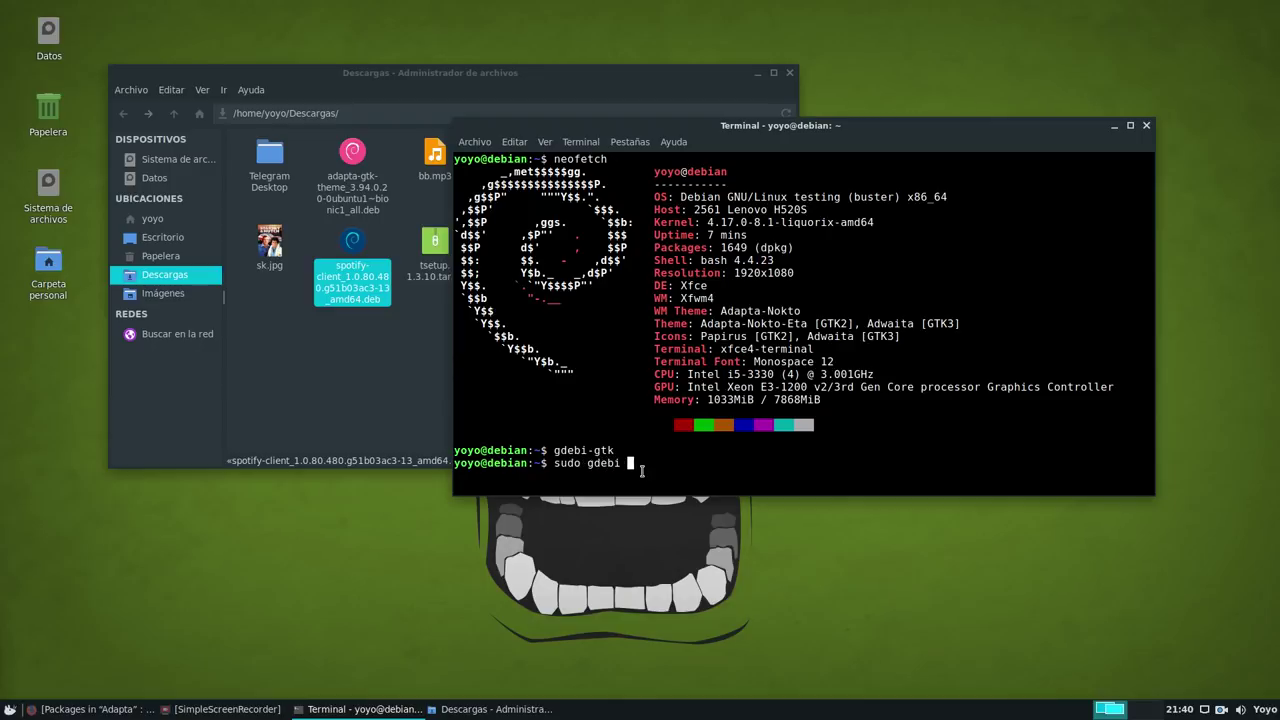
pyautogui.click(356, 249)
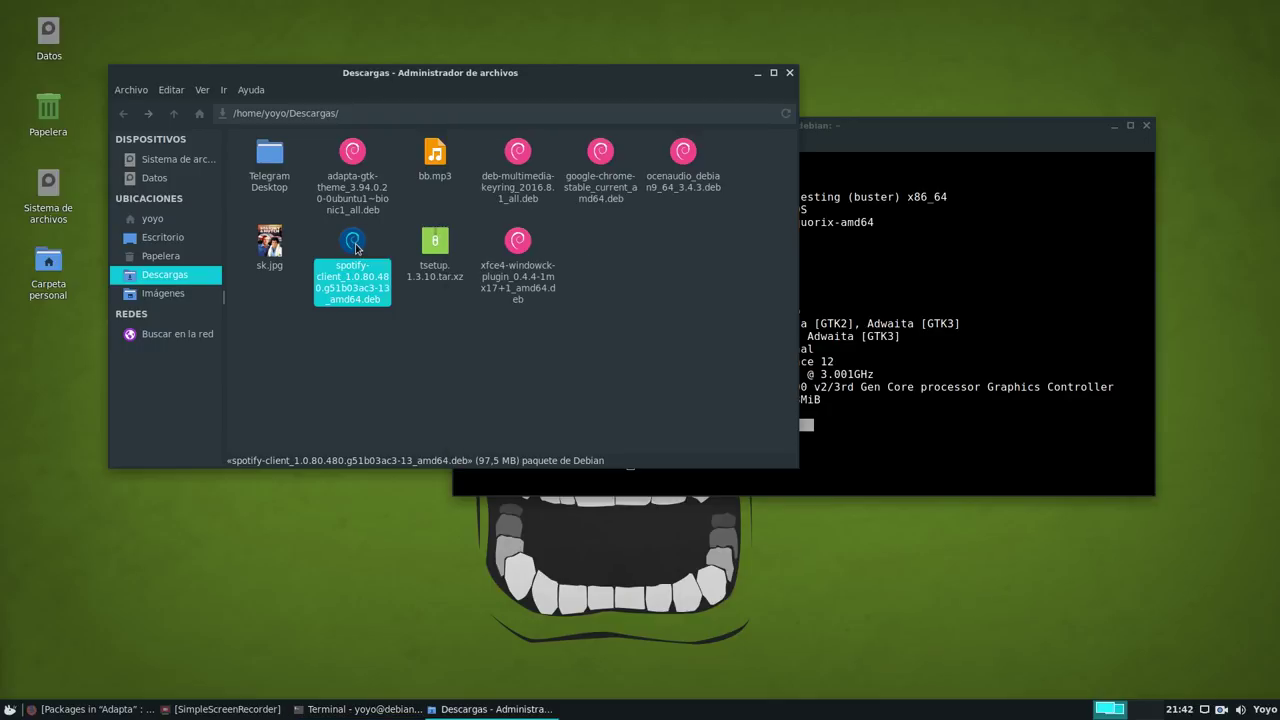
pyautogui.moveTo(356, 249); pyautogui.dragTo(888, 455)
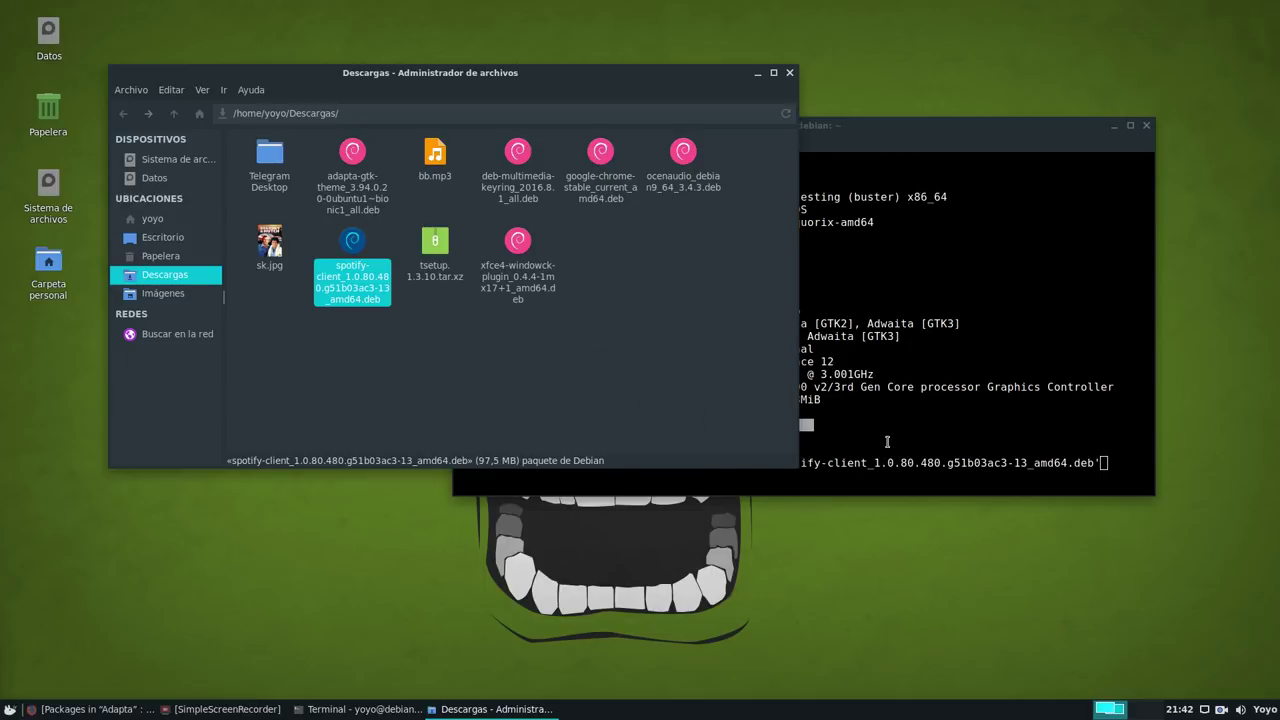
pyautogui.click(793, 457)
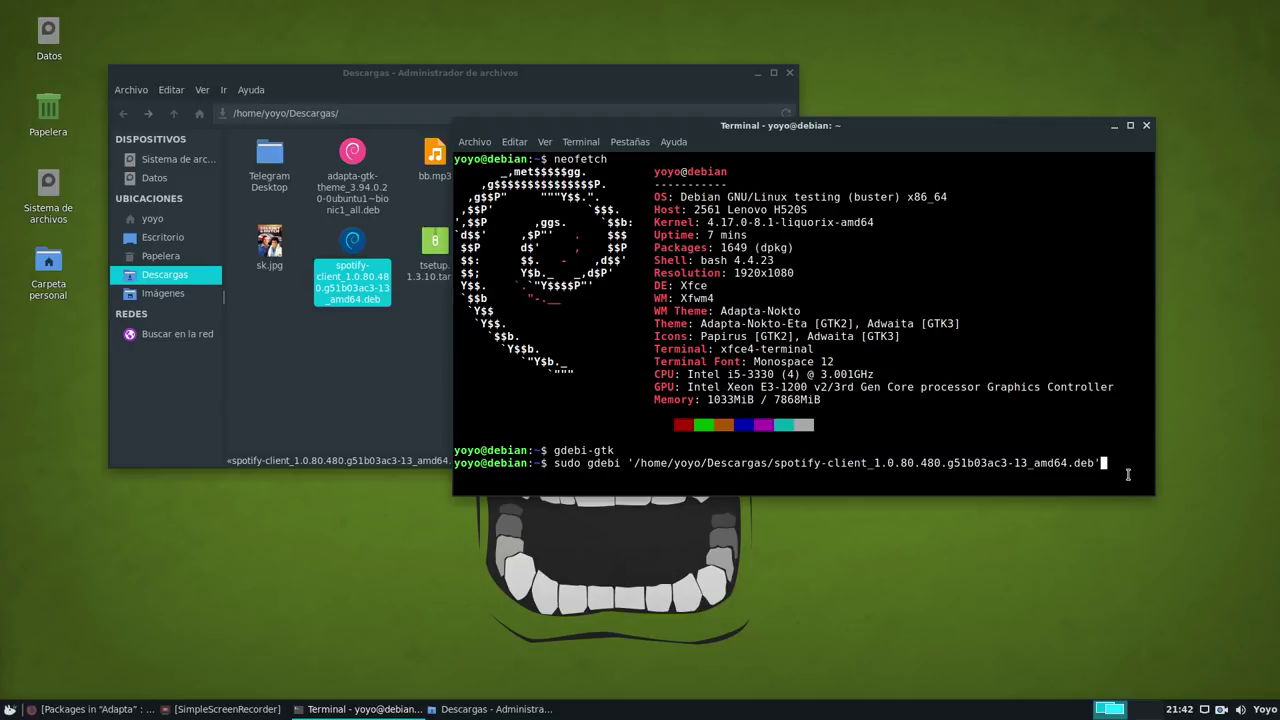
# - Close the terminal and move the Descargas file manager window towards the centre of the desktop
pyautogui.click(1146, 125)
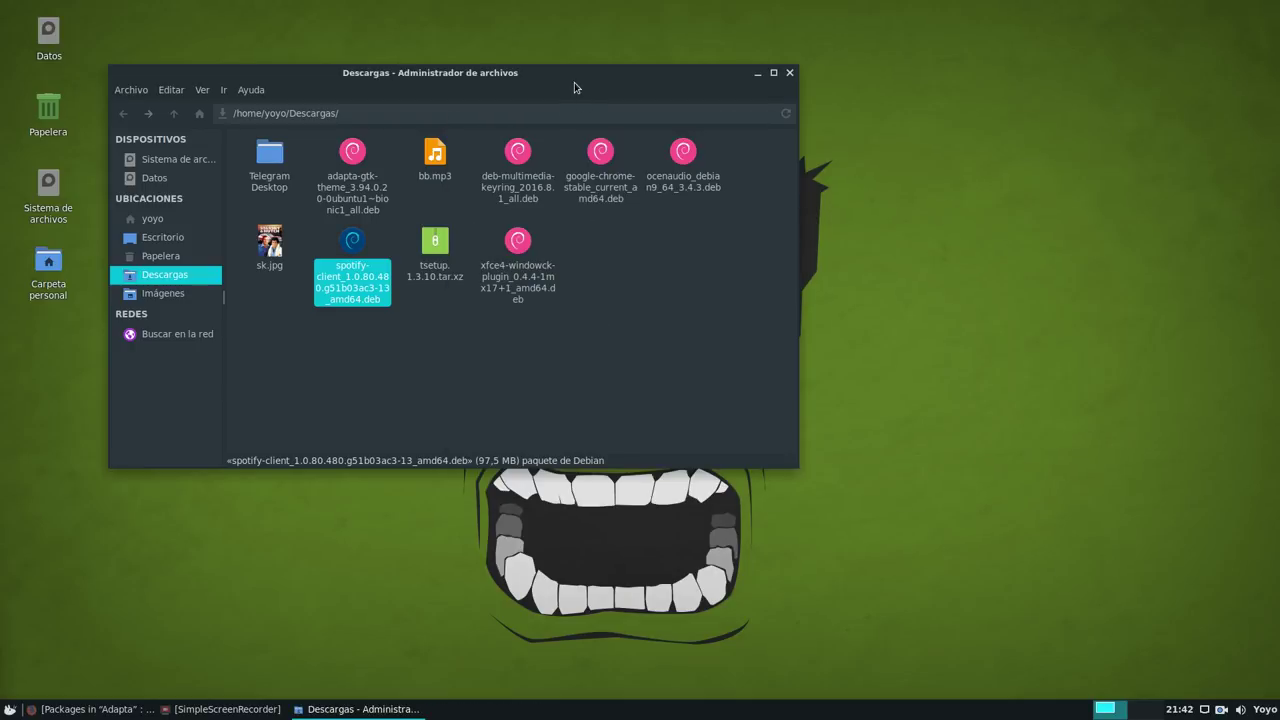
pyautogui.moveTo(515, 73); pyautogui.dragTo(690, 100)
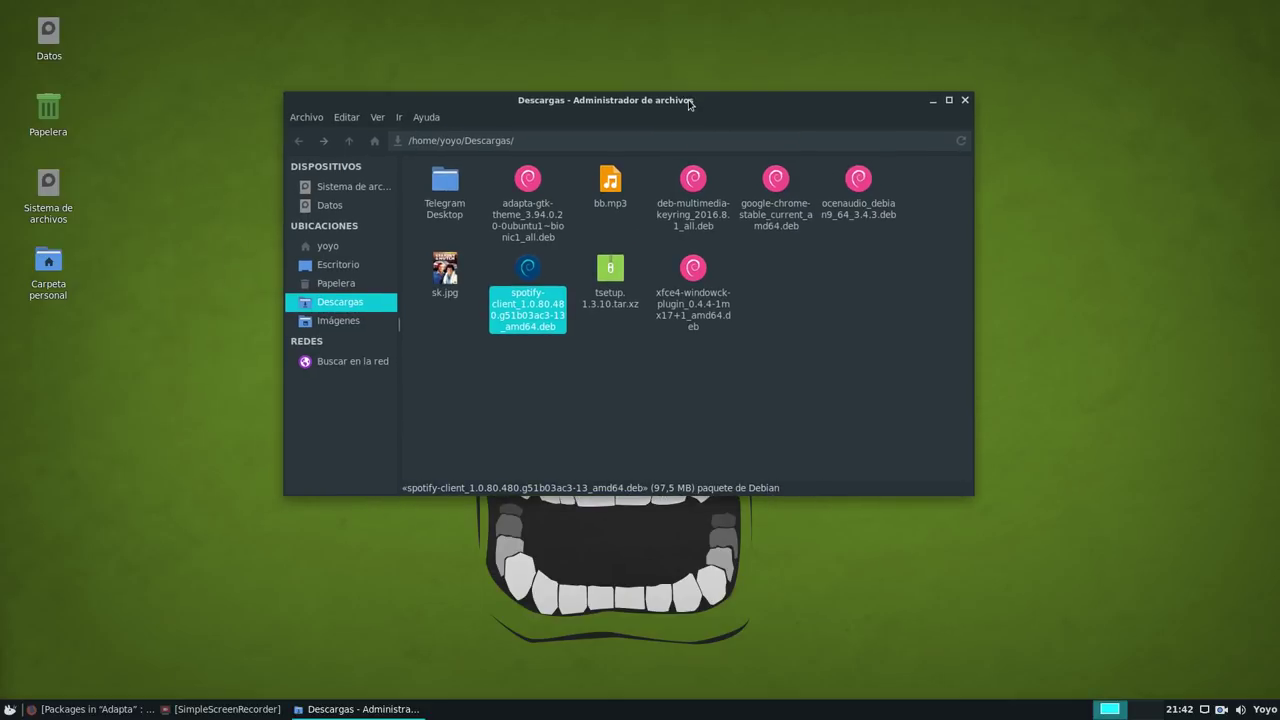
# - Minimise the Descargas window, switch to Firefox, search Google for liquorix and open the Liquorix Kernel website
pyautogui.click(932, 101)
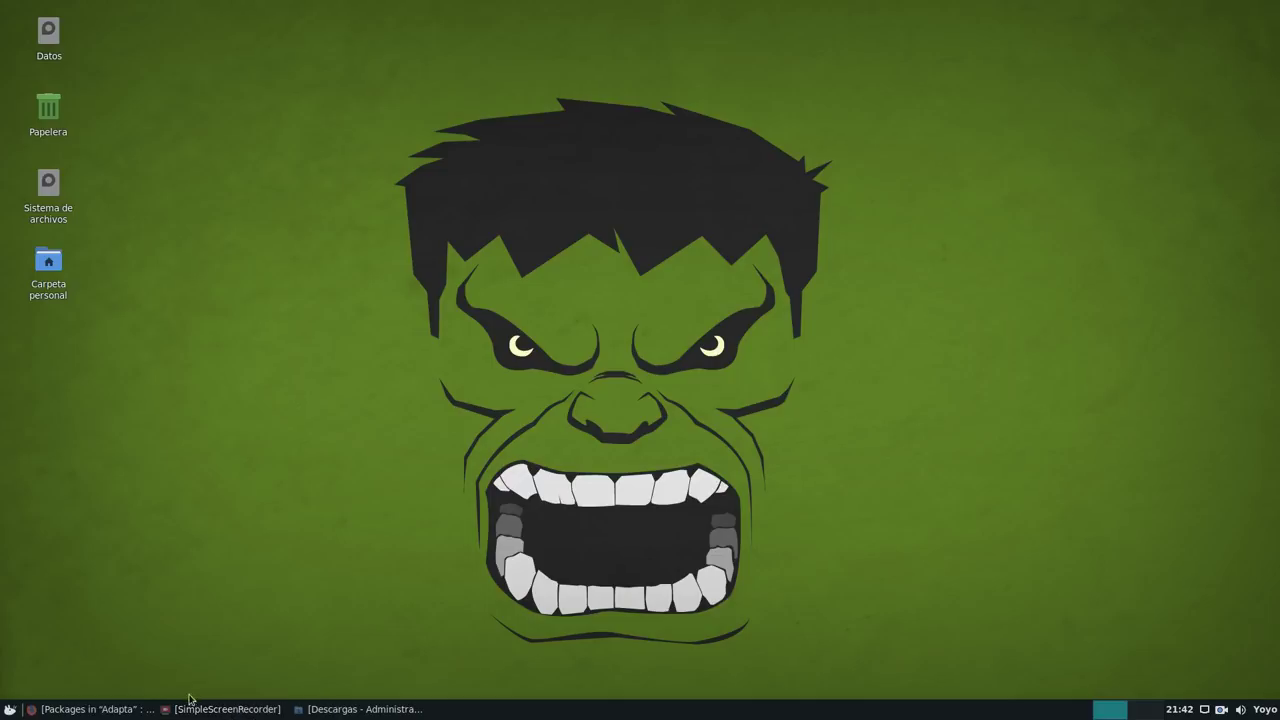
pyautogui.click(58, 712)
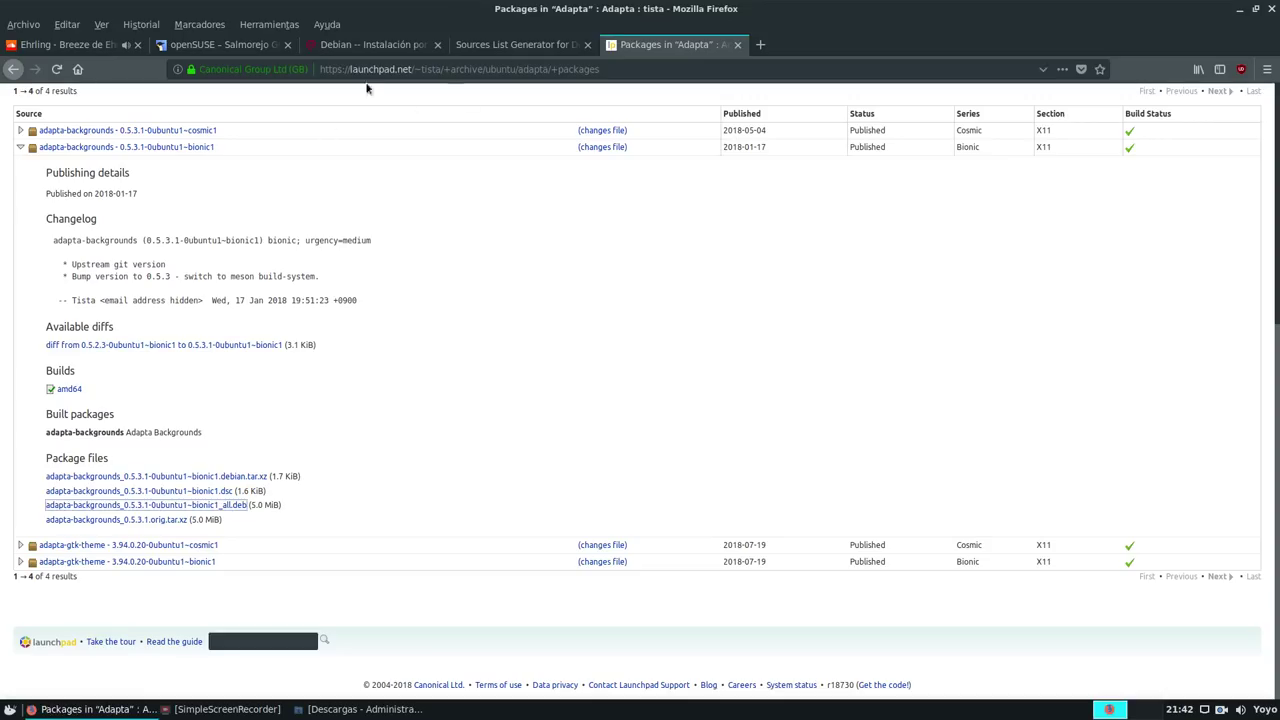
pyautogui.click(77, 69)
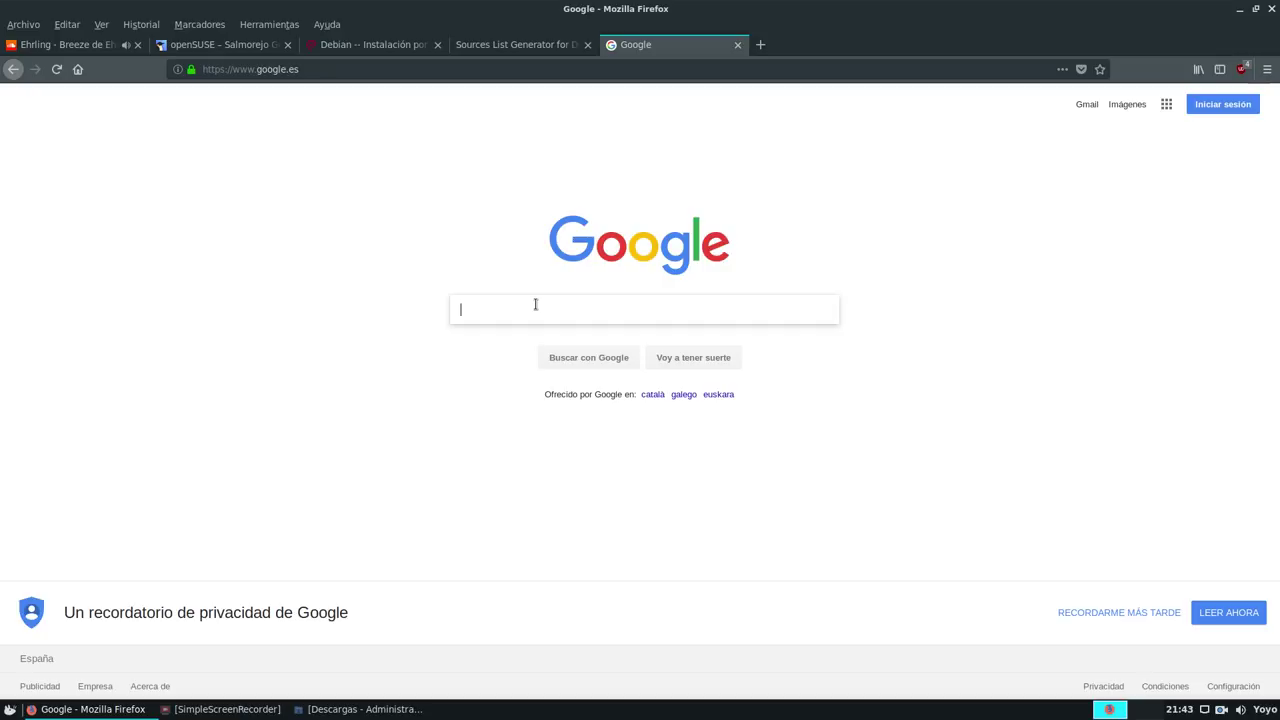
pyautogui.write('liquo')
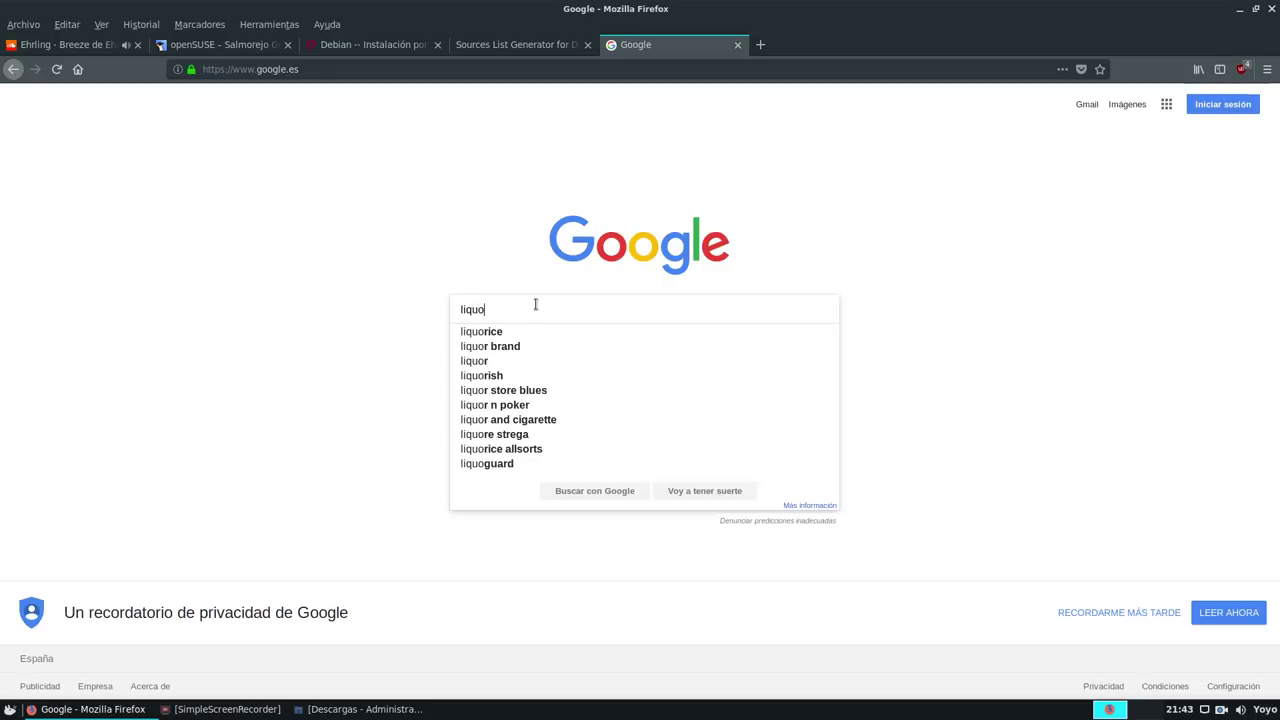
pyautogui.write('rix')
pyautogui.press('Return')
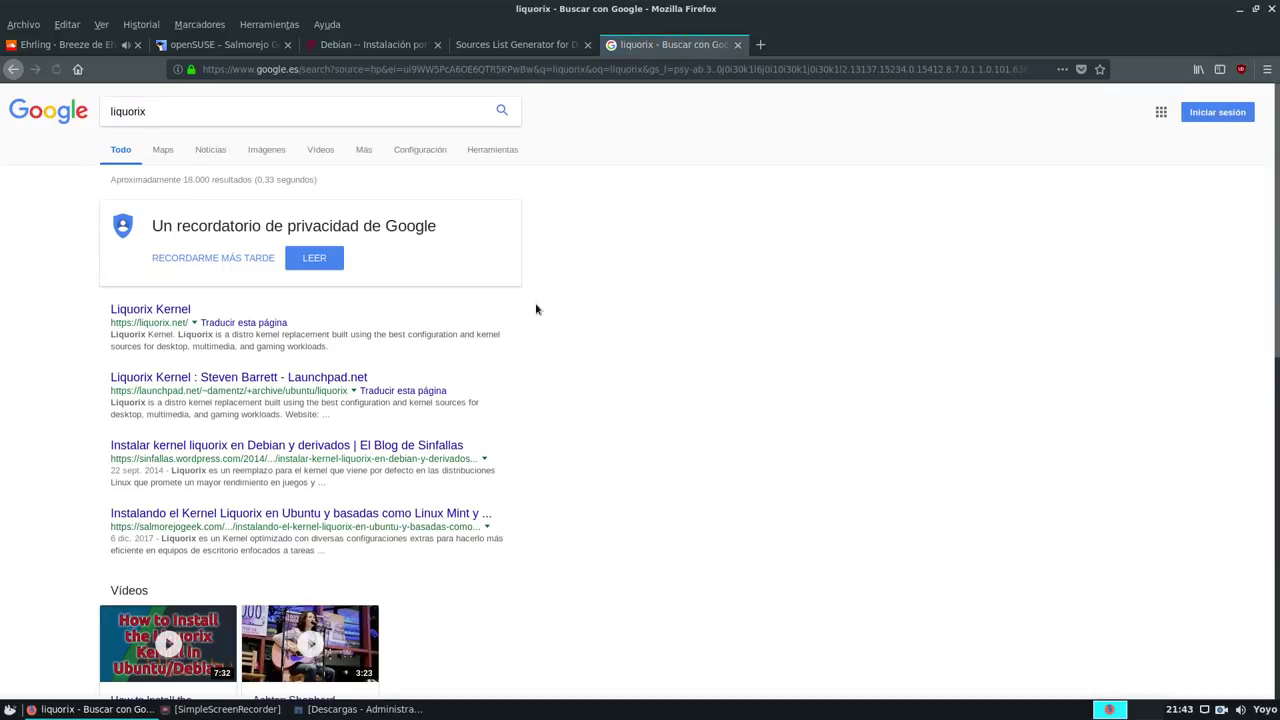
pyautogui.click(135, 311)
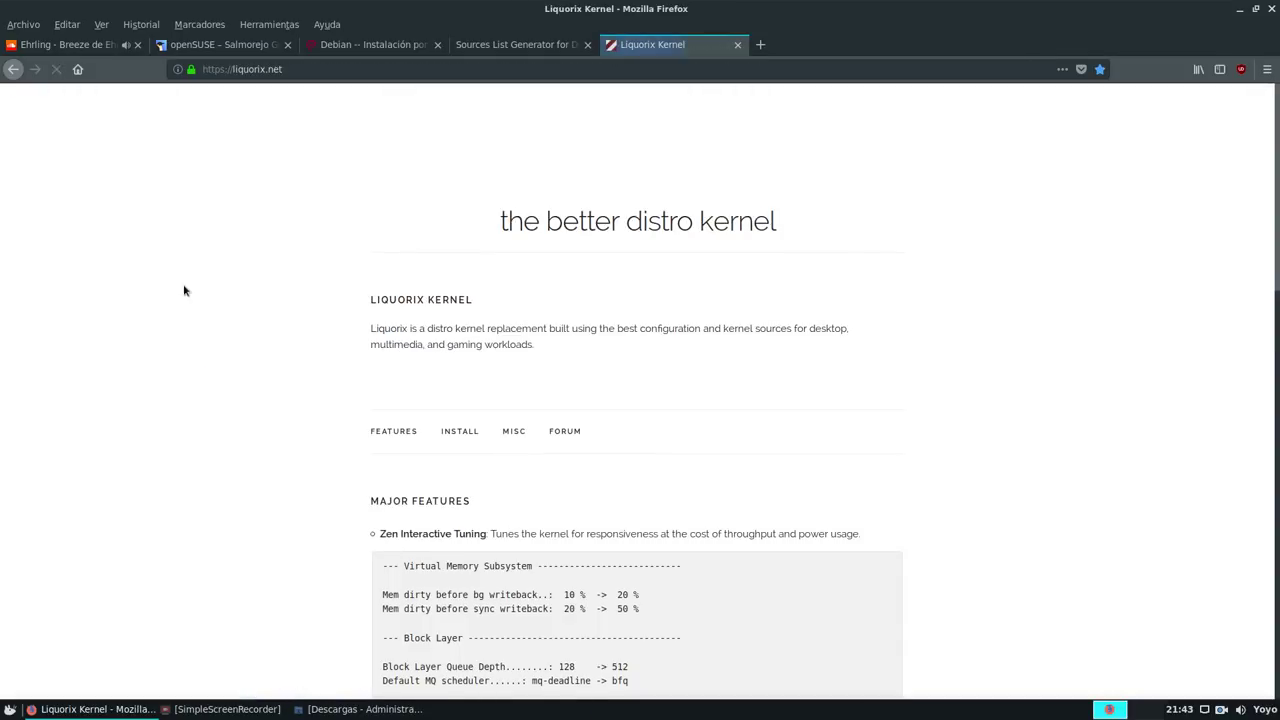
# - Examine the Install section of the Liquorix page, including the full Debian prerequisites command through to its end
pyautogui.scroll(-15, 185, 290)
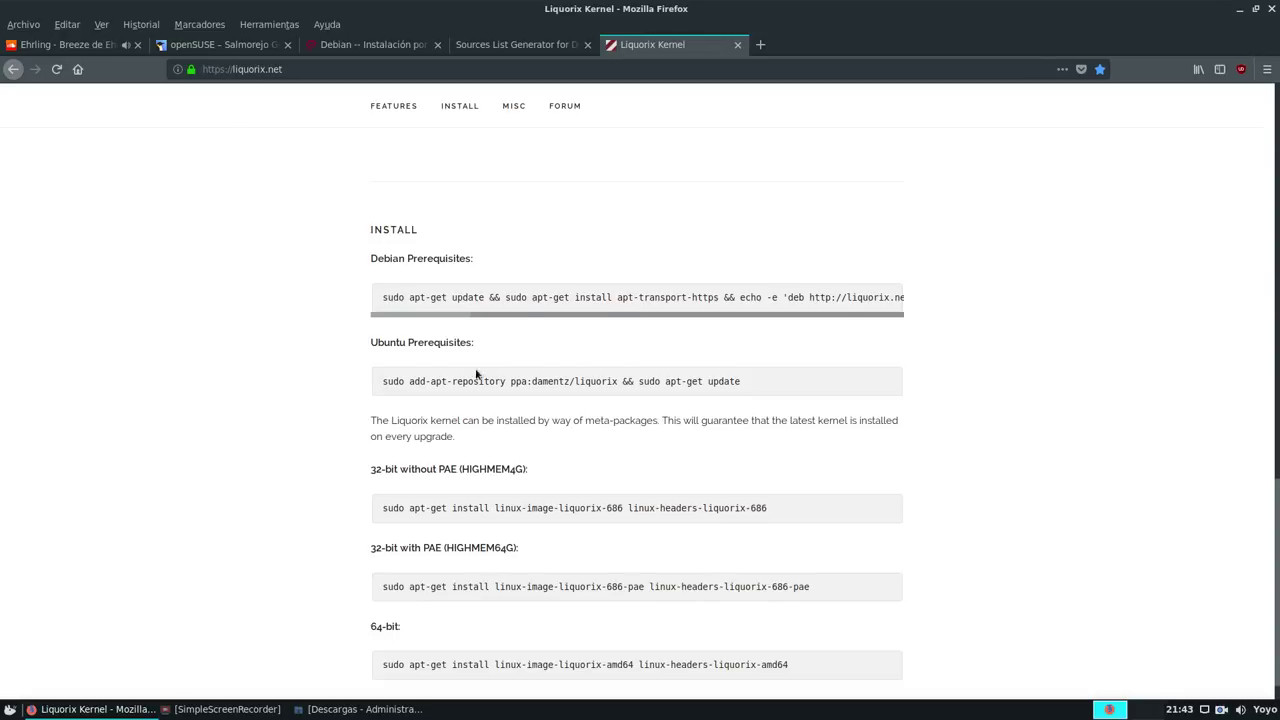
pyautogui.scroll(-1, 476, 374)
pyautogui.scroll(3, 425, 360)
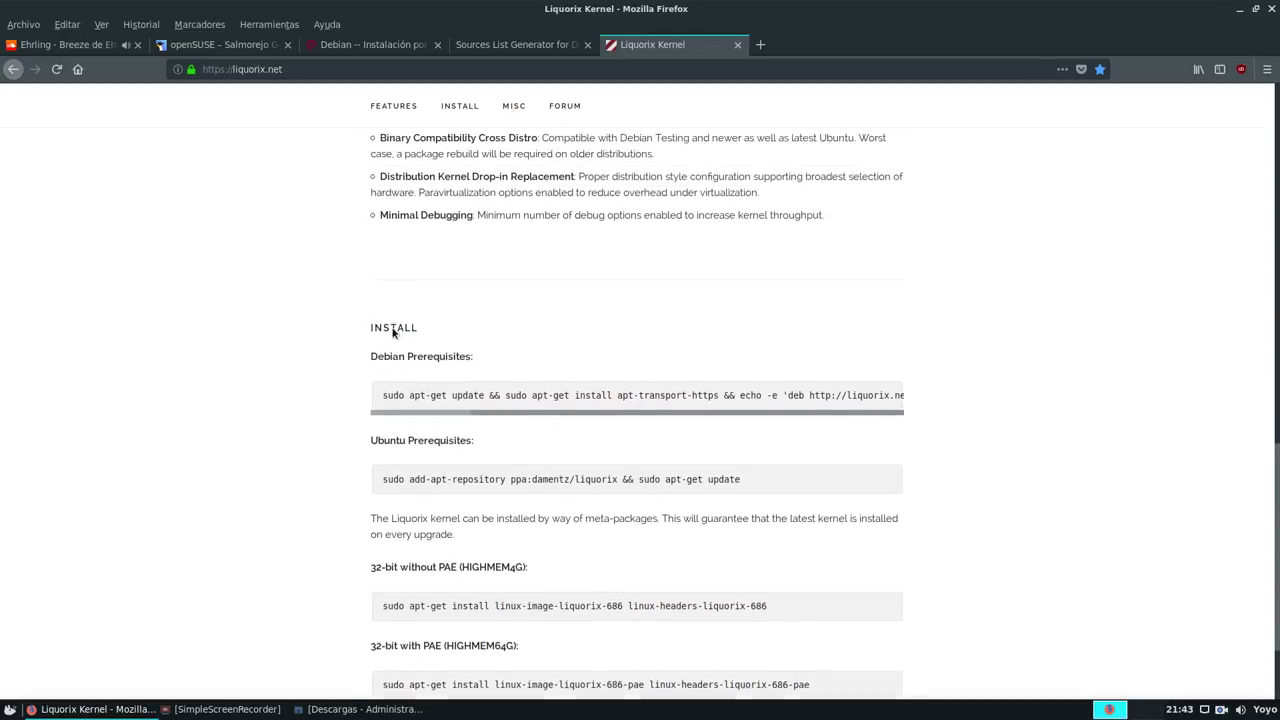
pyautogui.scroll(1, 393, 332)
pyautogui.scroll(-4, 354, 497)
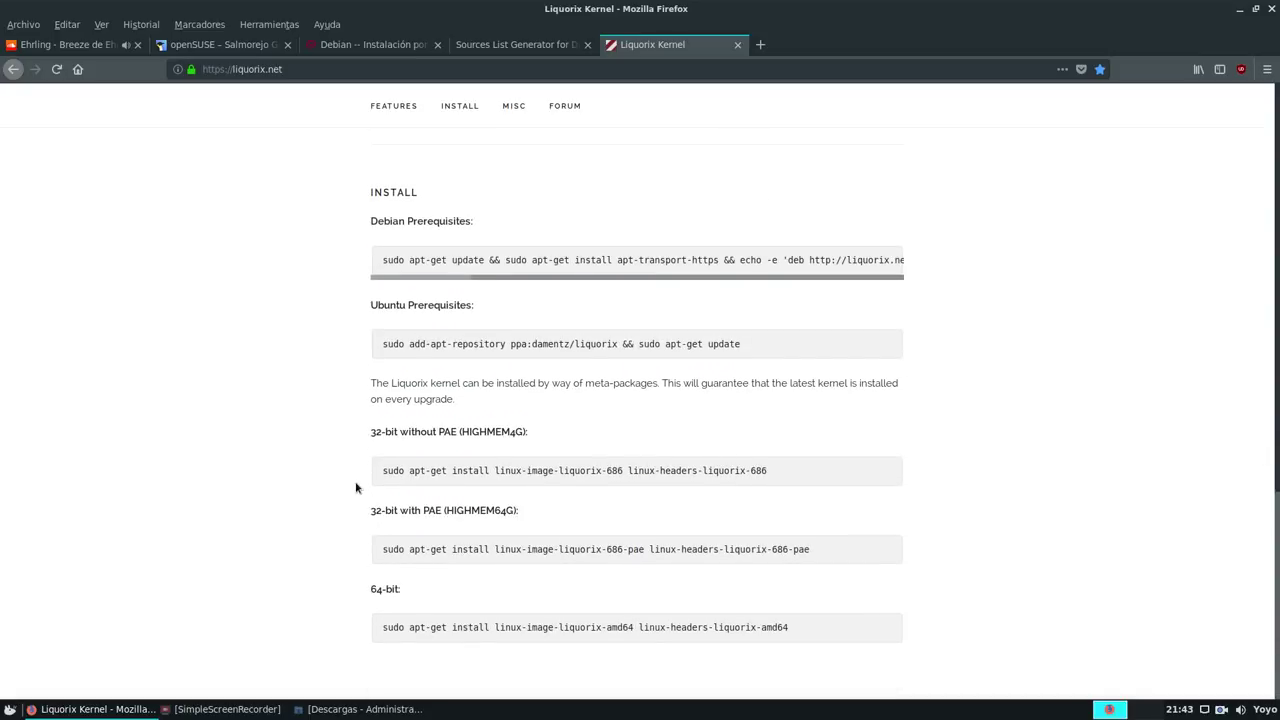
pyautogui.scroll(4, 365, 422)
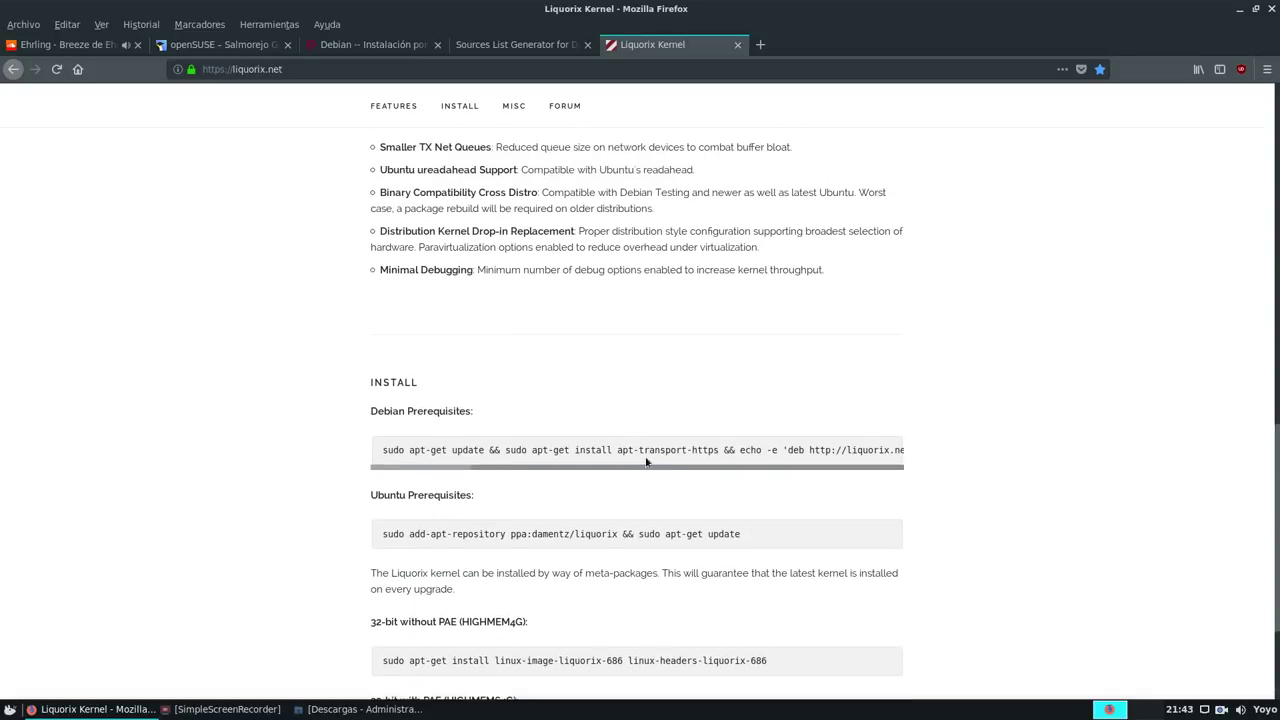
pyautogui.hscroll(6, 647, 462)
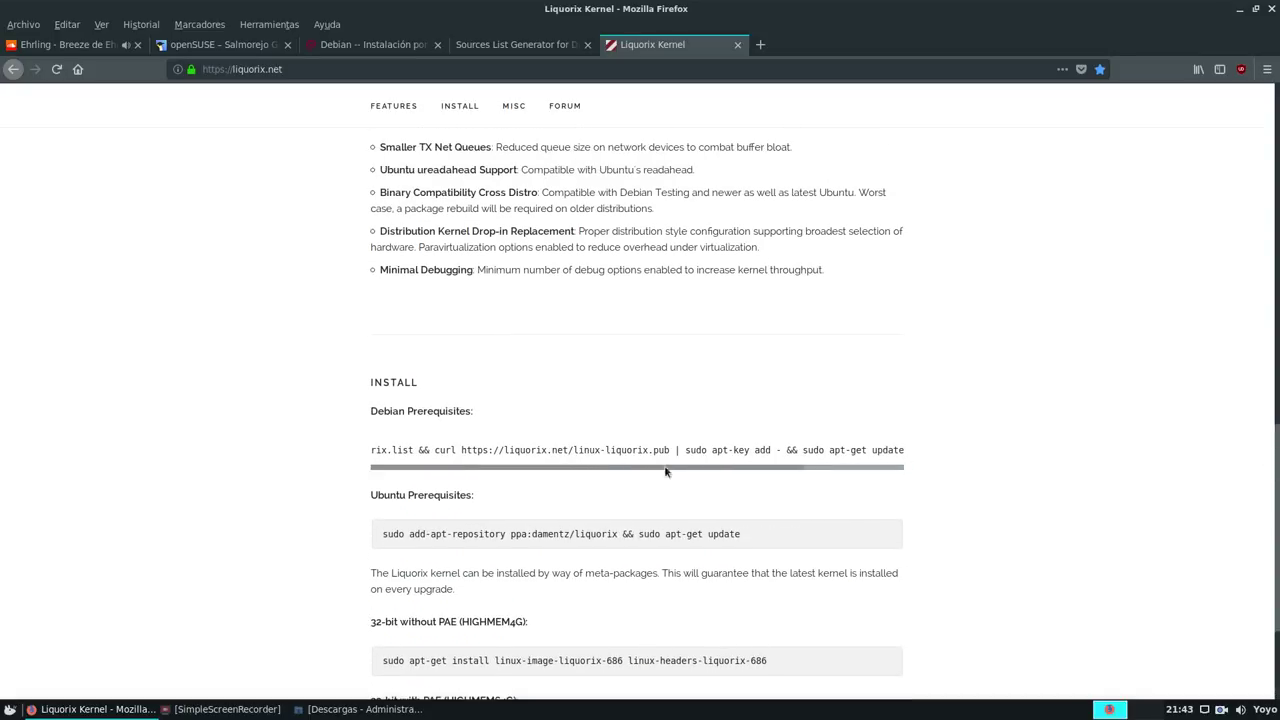
pyautogui.moveTo(857, 471); pyautogui.dragTo(352, 489)
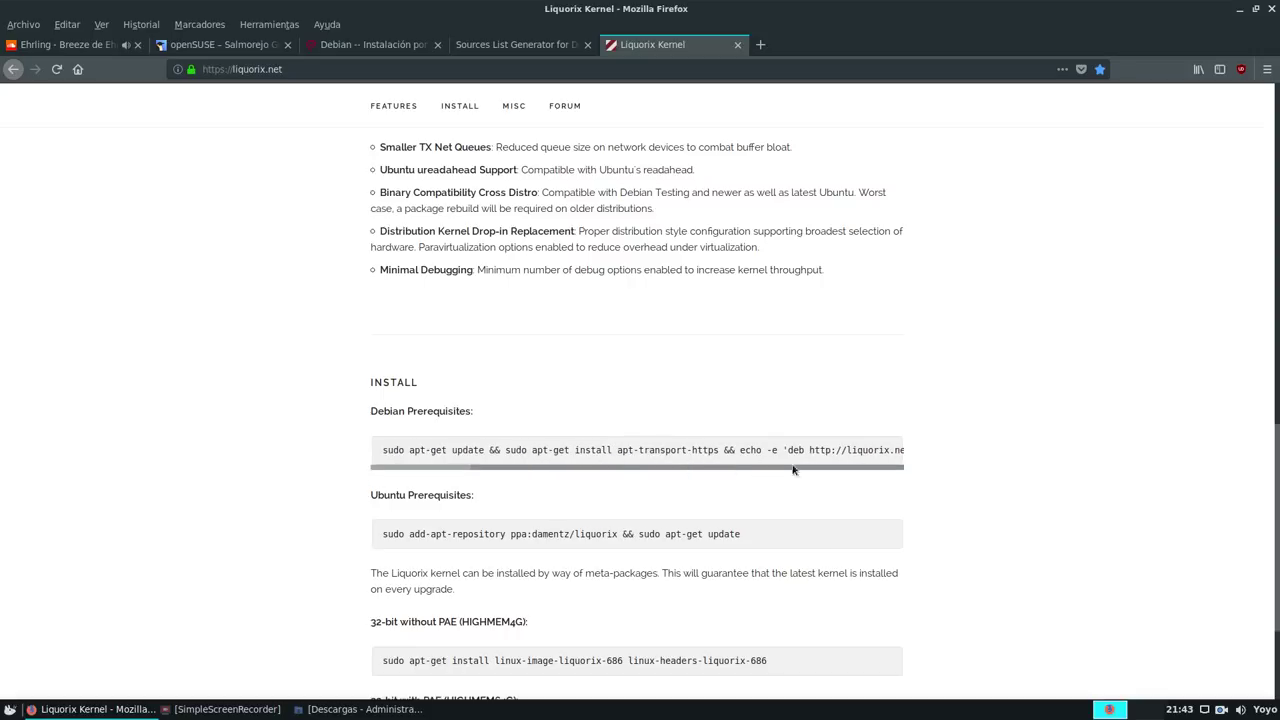
pyautogui.click(551, 470)
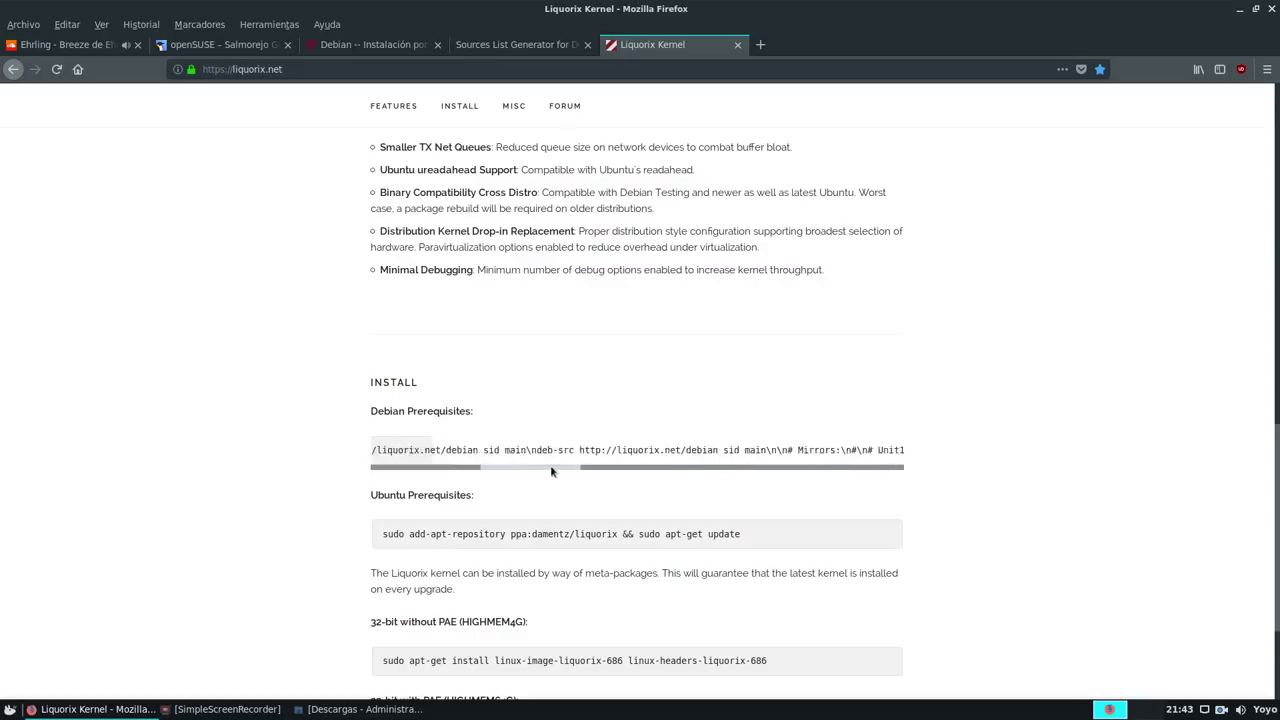
pyautogui.moveTo(551, 470); pyautogui.dragTo(916, 470)
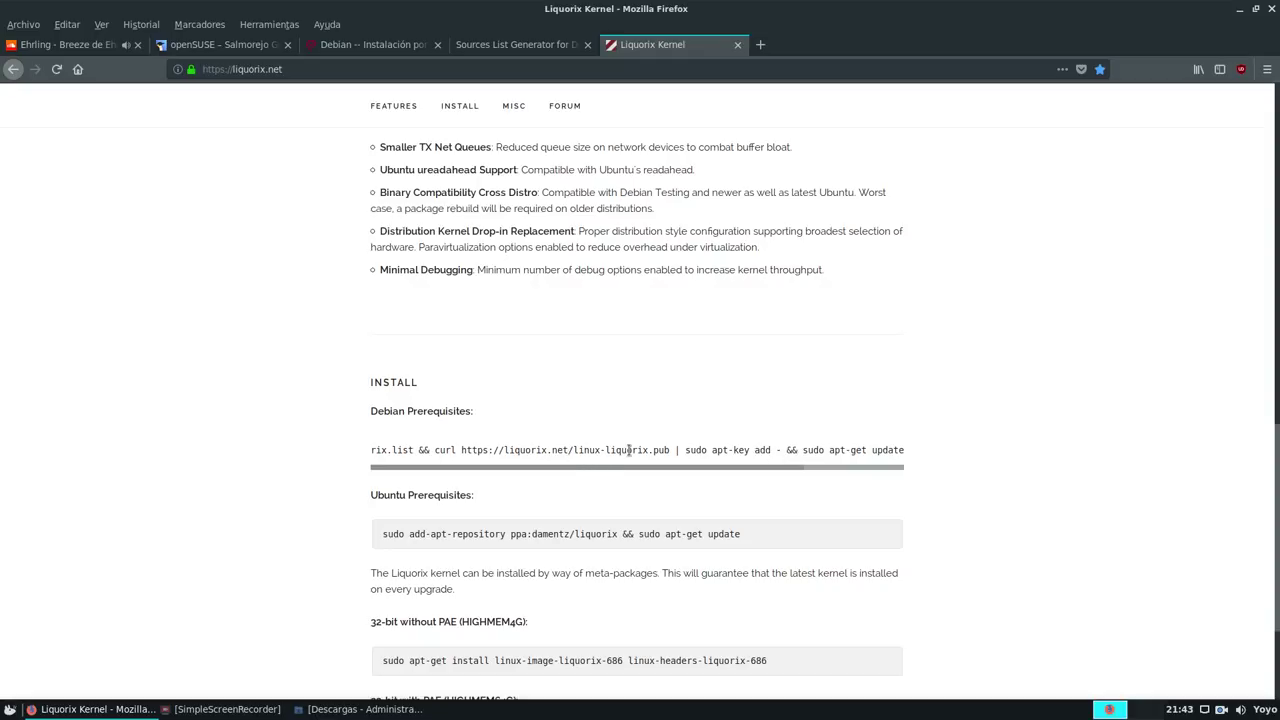
pyautogui.moveTo(674, 450); pyautogui.dragTo(461, 451)
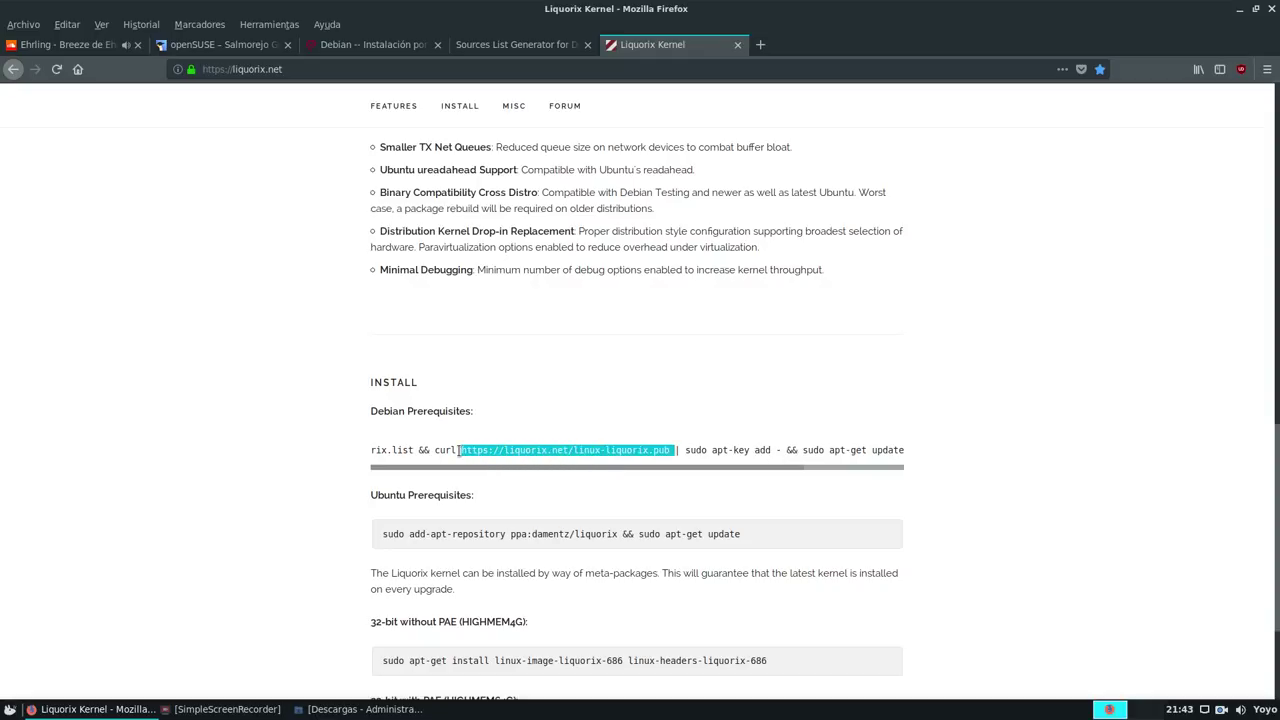
pyautogui.rightClick(612, 453)
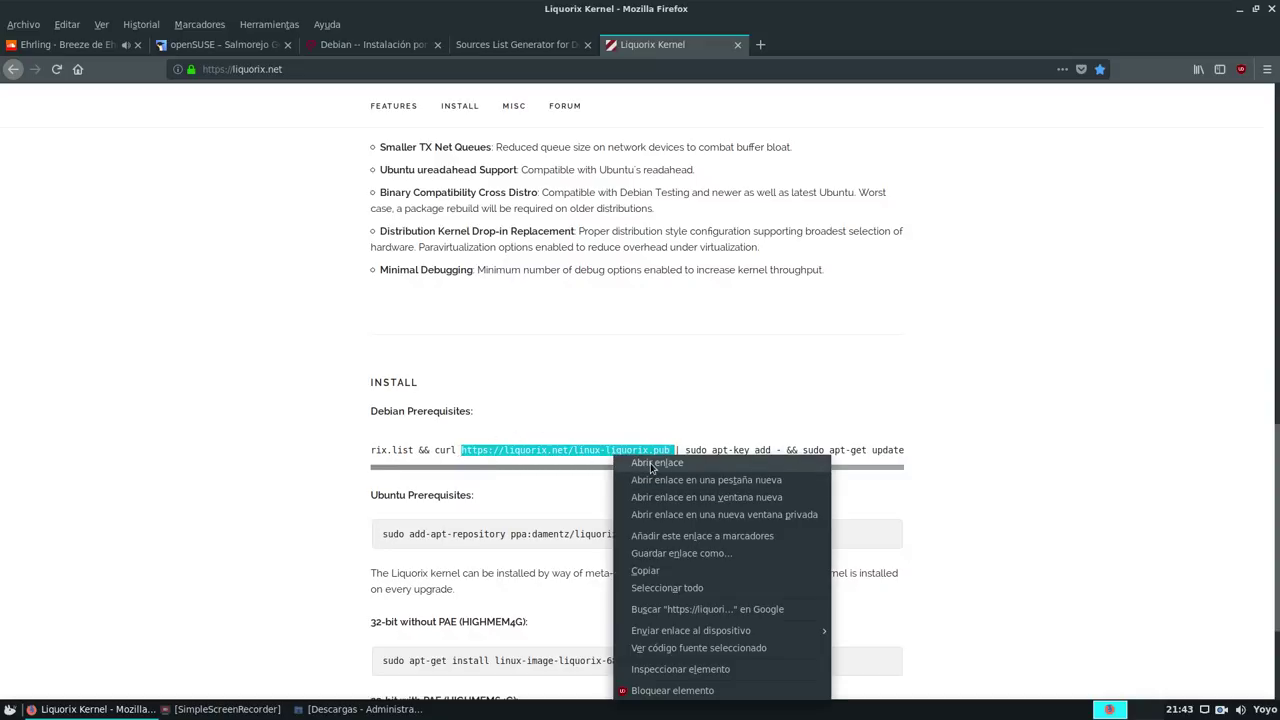
pyautogui.click(706, 480)
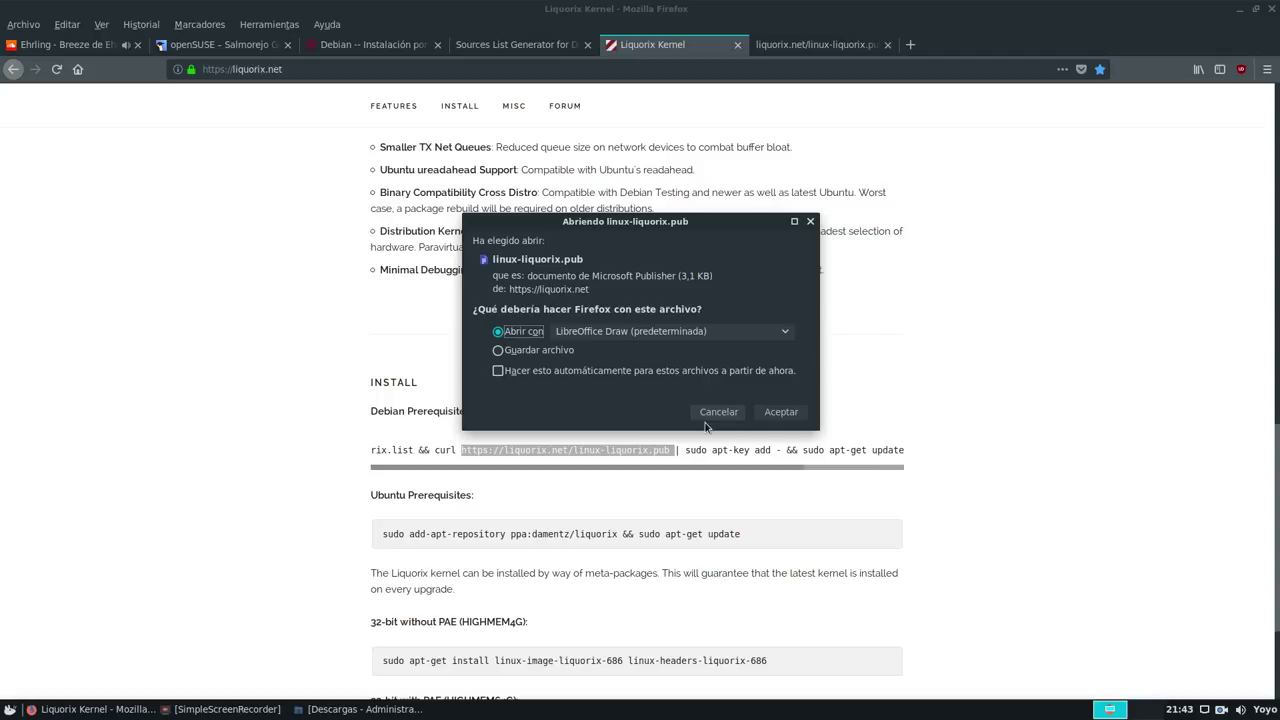
pyautogui.click(720, 412)
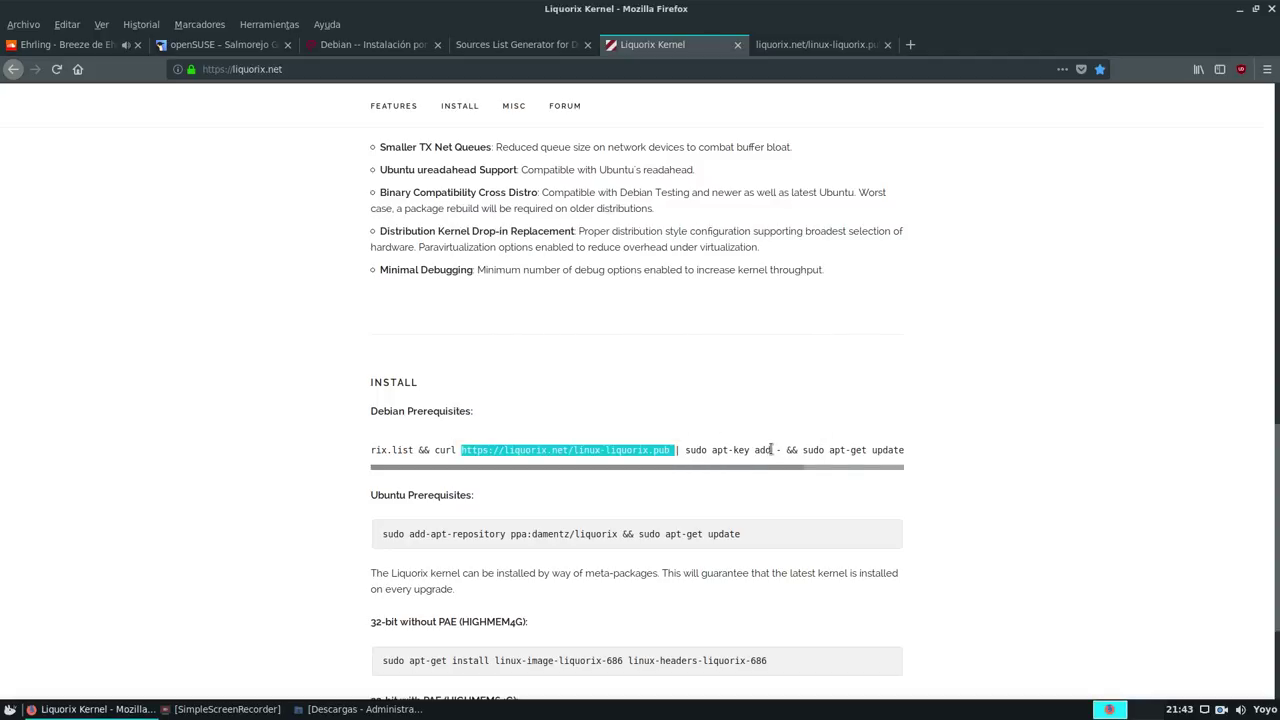
# - Copy the text sudo apt-key add from the Debian prerequisites command and minimise Firefox
pyautogui.moveTo(771, 450); pyautogui.dragTo(685, 450)
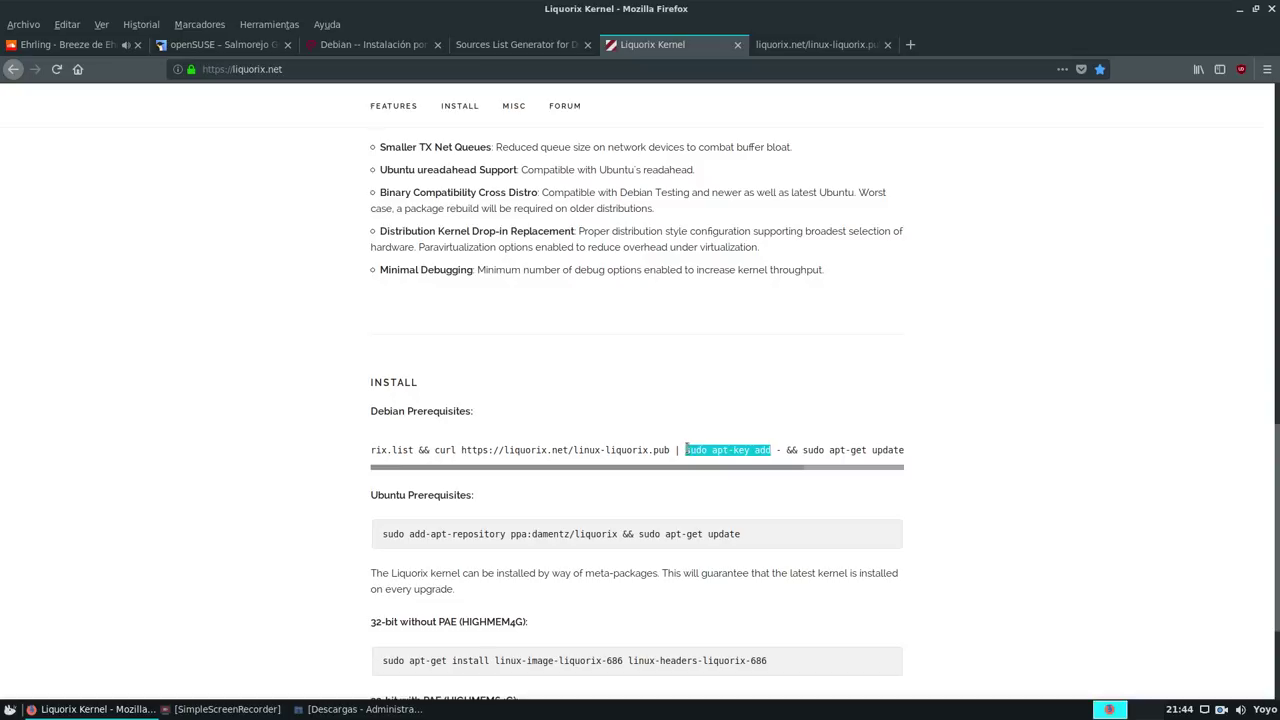
pyautogui.rightClick(720, 450)
pyautogui.click(755, 460)
pyautogui.click(1238, 16)
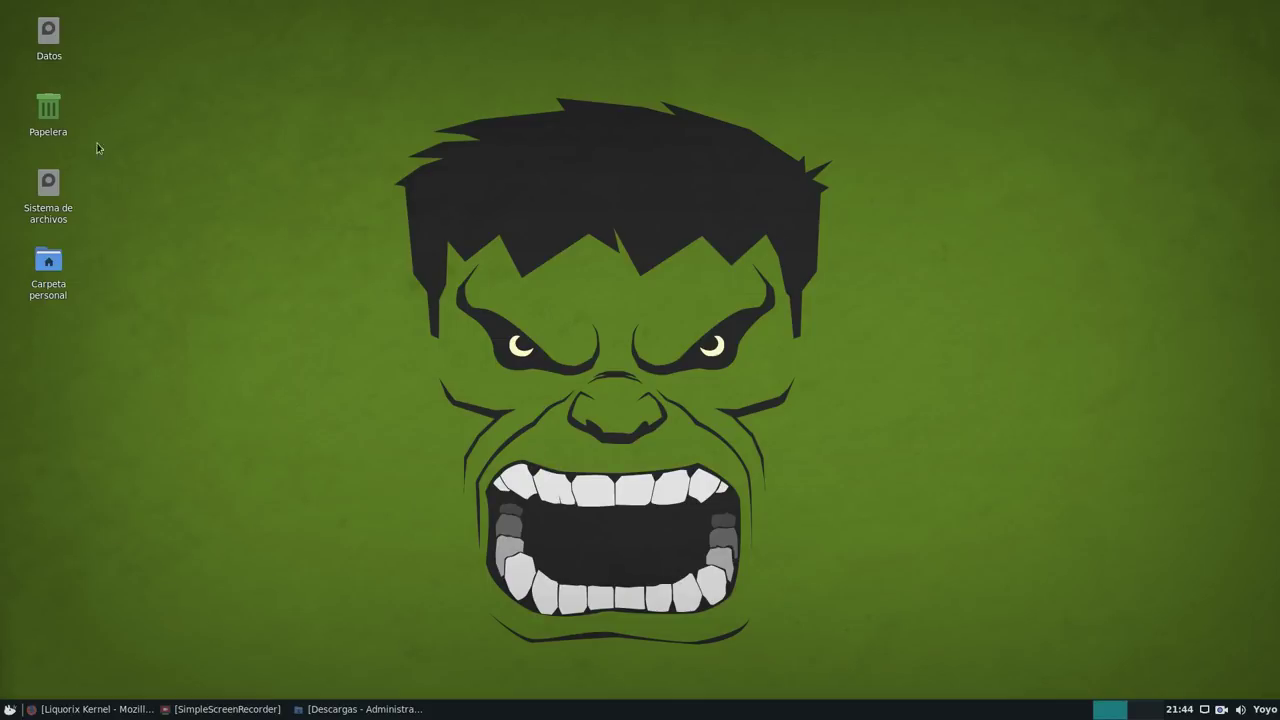
# - Select linux-liquorix.pub in the home folder and place a new terminal window below the folder's contents
pyautogui.doubleClick(47, 262)
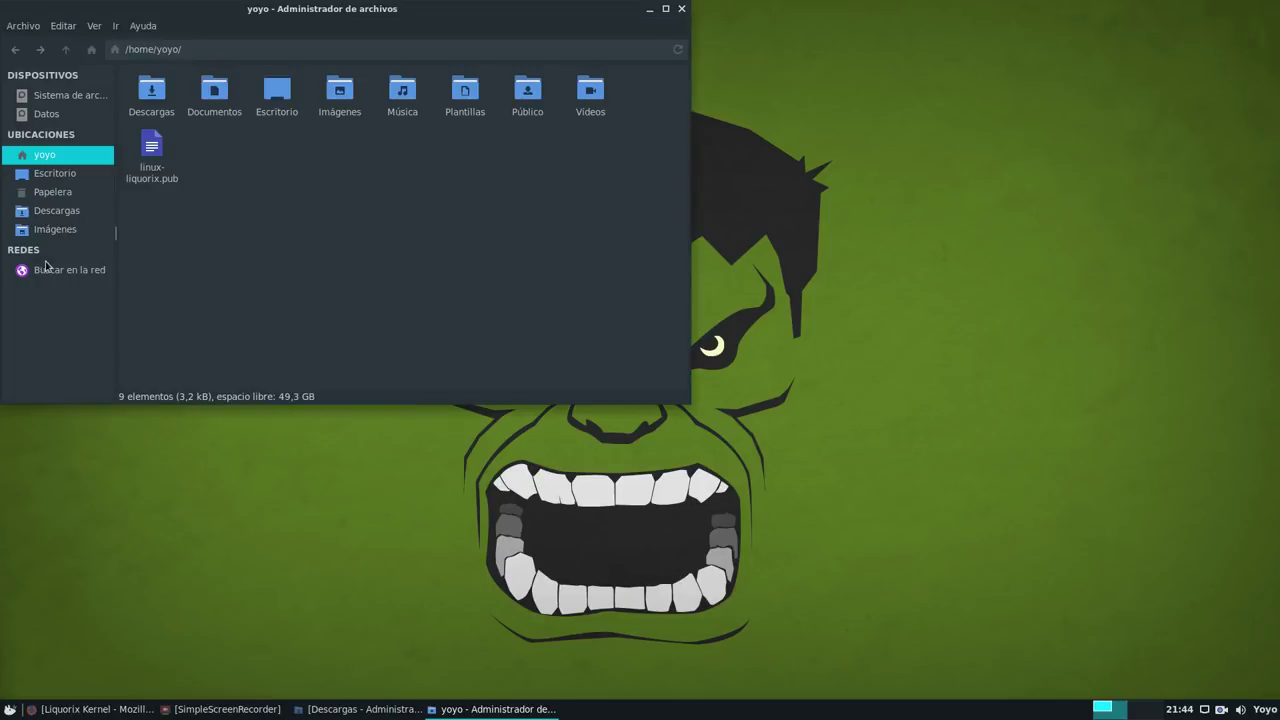
pyautogui.click(151, 148)
pyautogui.click(9, 709)
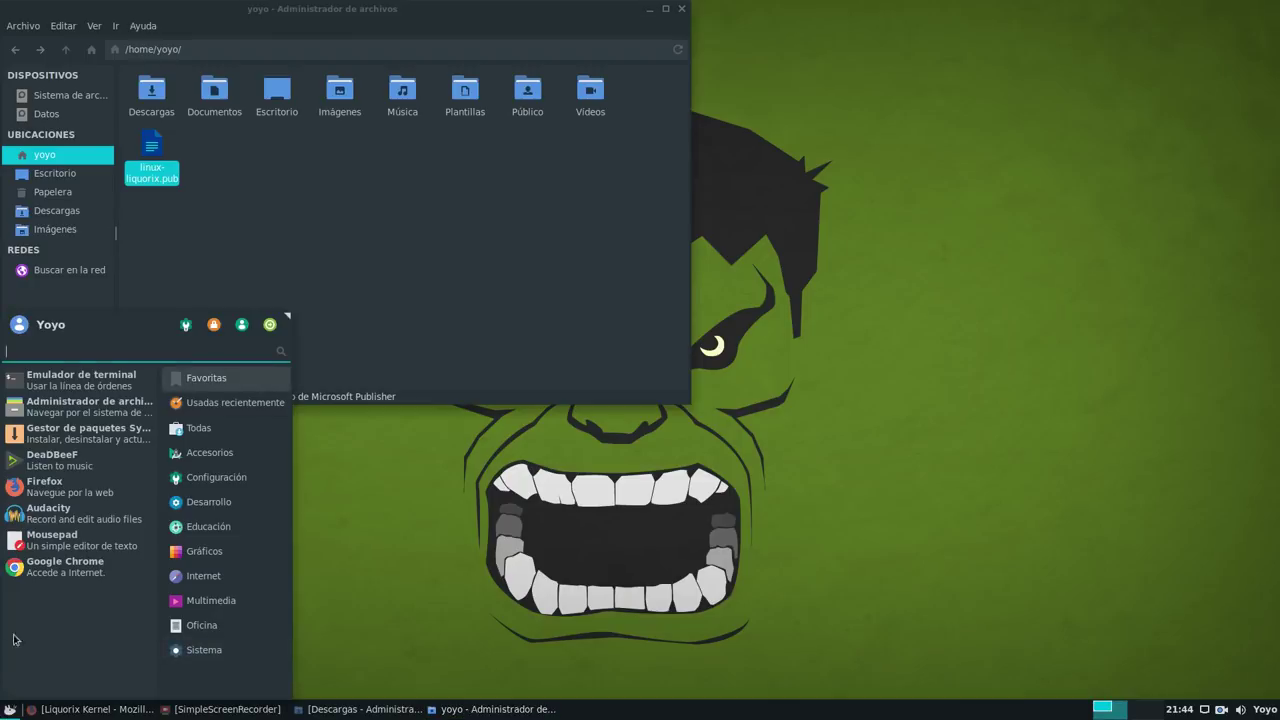
pyautogui.click(60, 388)
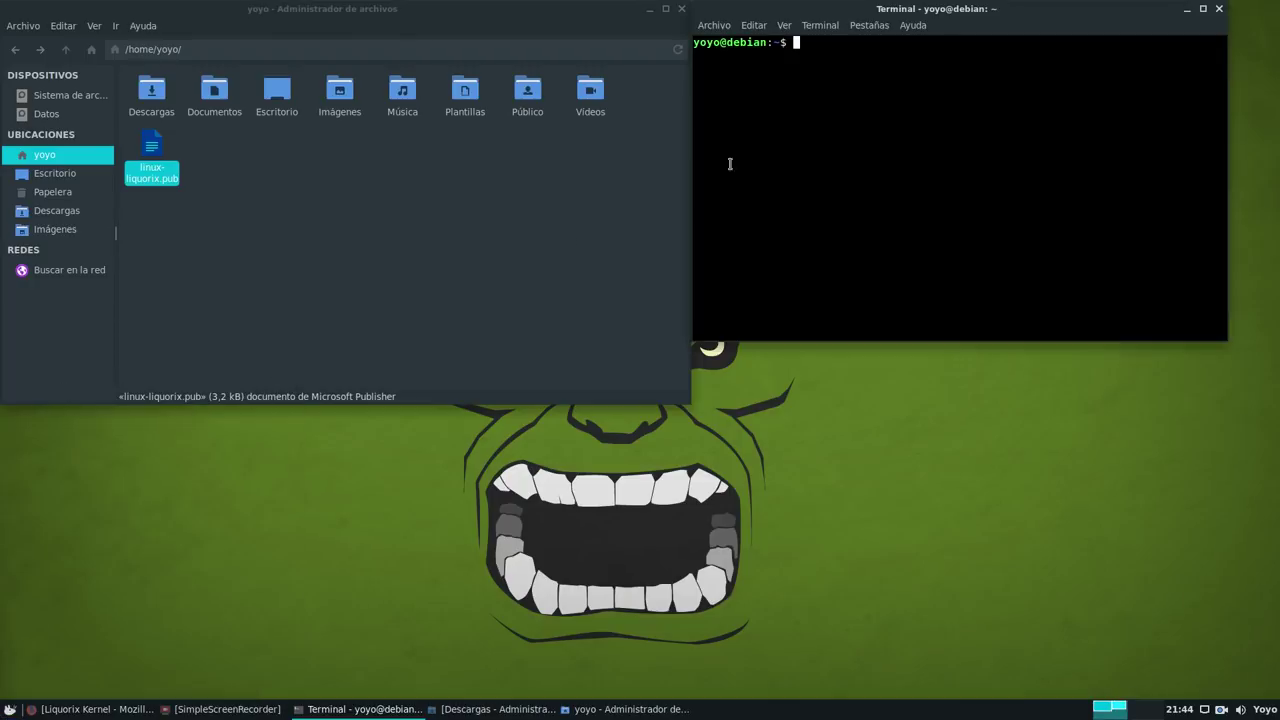
pyautogui.moveTo(971, 15); pyautogui.dragTo(575, 306)
# - Compose sudo apt-key add with the full path of linux-liquorix.pub in the terminal without running it, and close both windows
pyautogui.rightClick(479, 423)
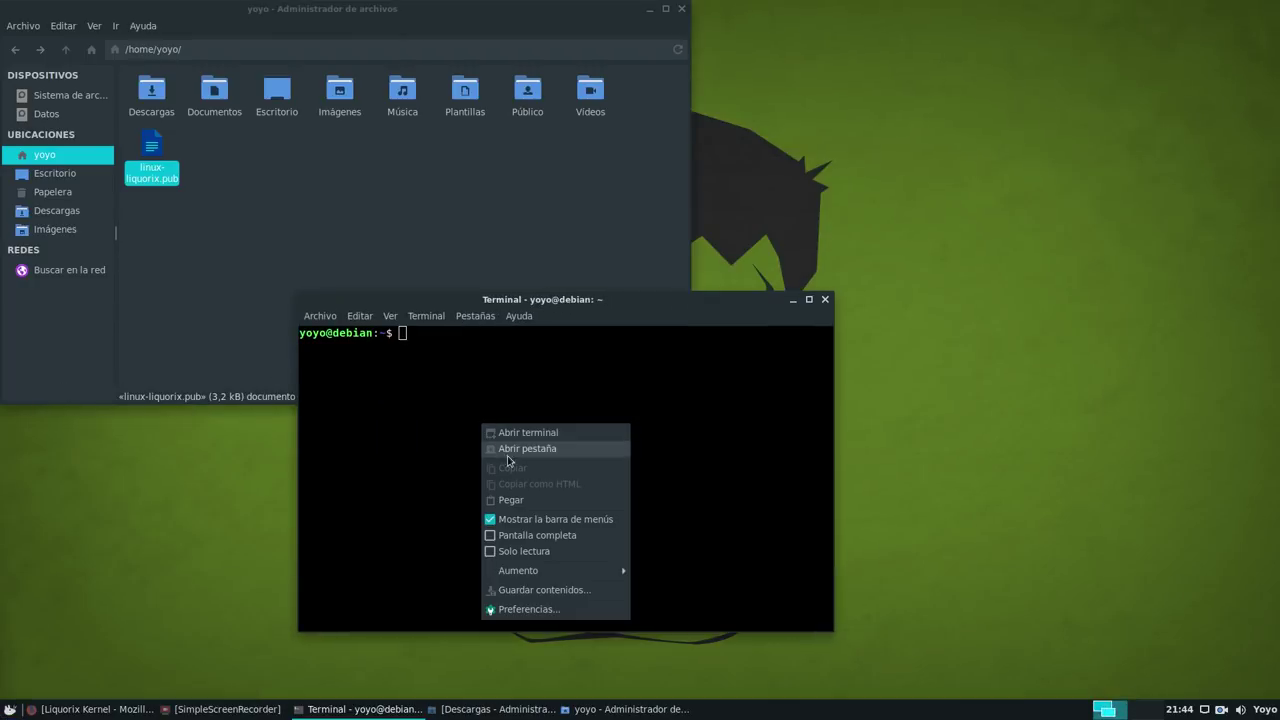
pyautogui.click(522, 503)
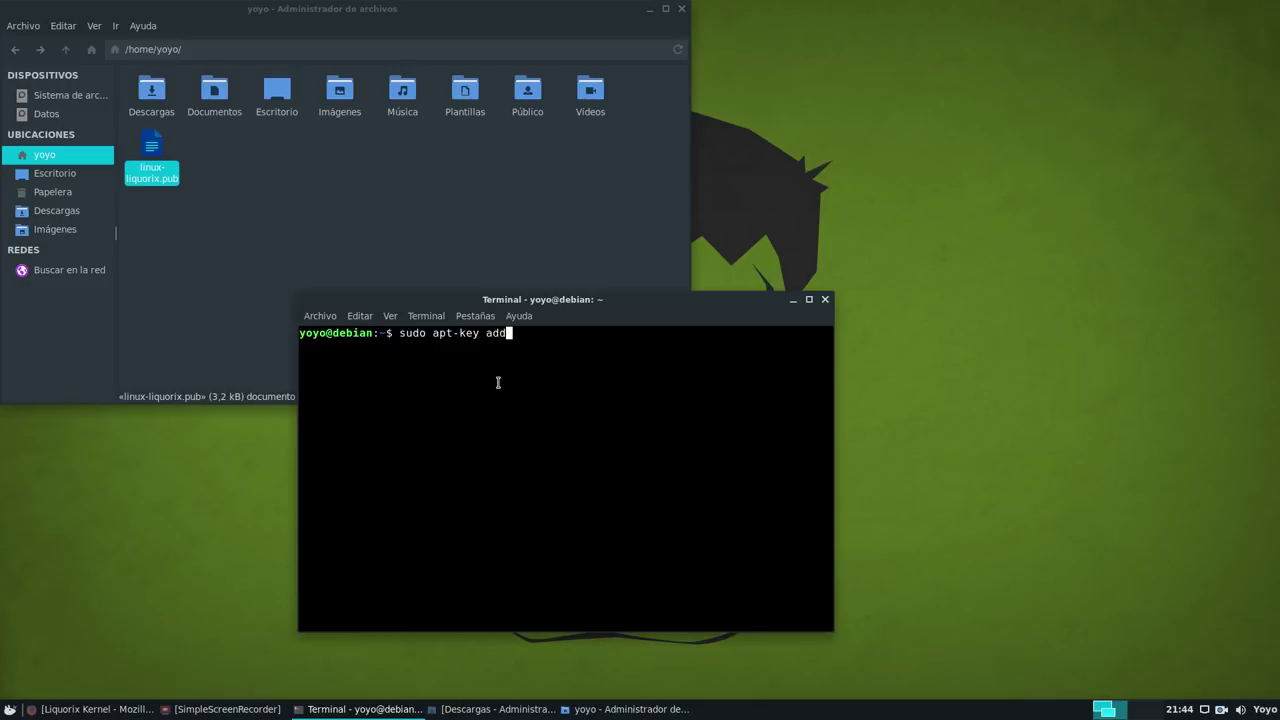
pyautogui.click(147, 145)
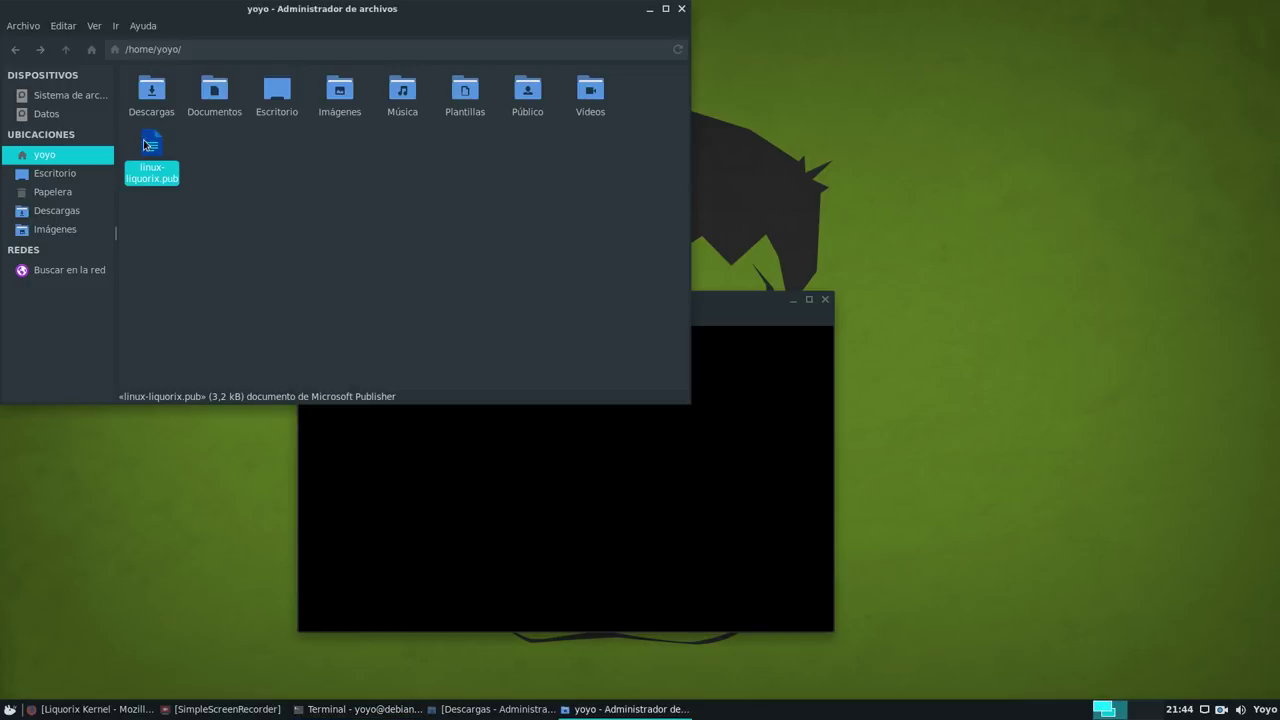
pyautogui.moveTo(157, 150); pyautogui.dragTo(555, 508)
pyautogui.click(514, 494)
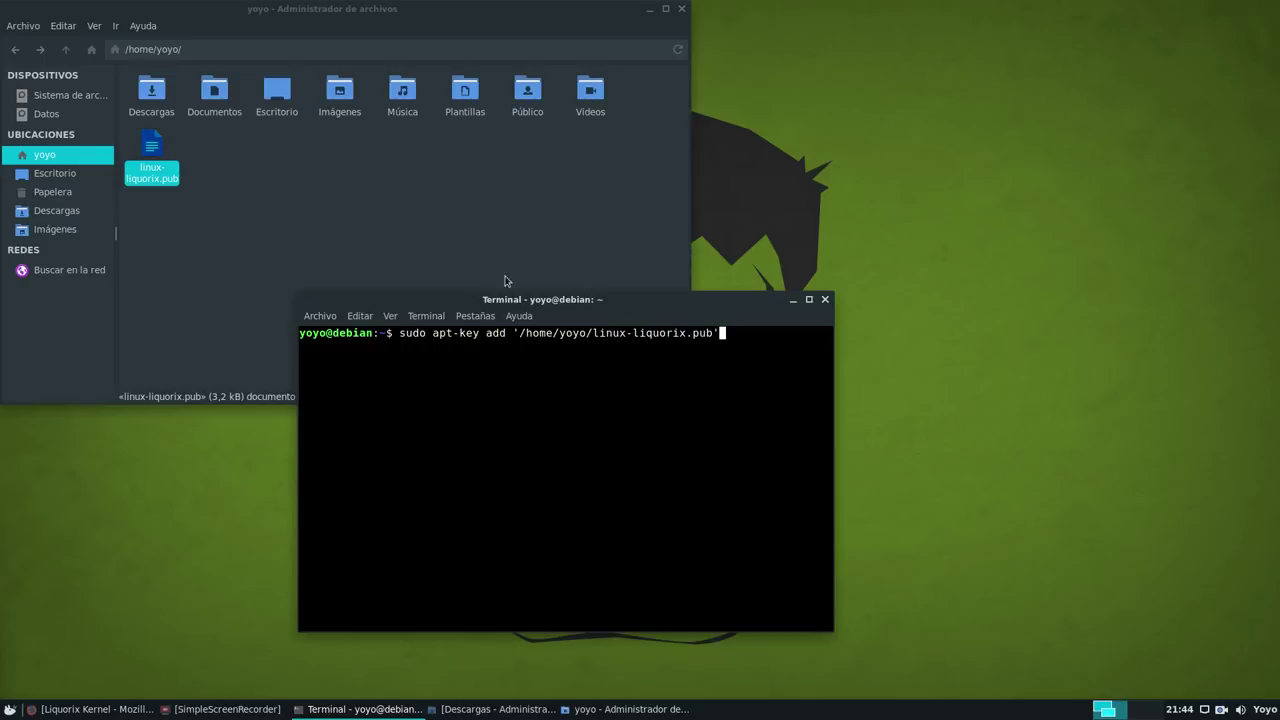
pyautogui.click(825, 300)
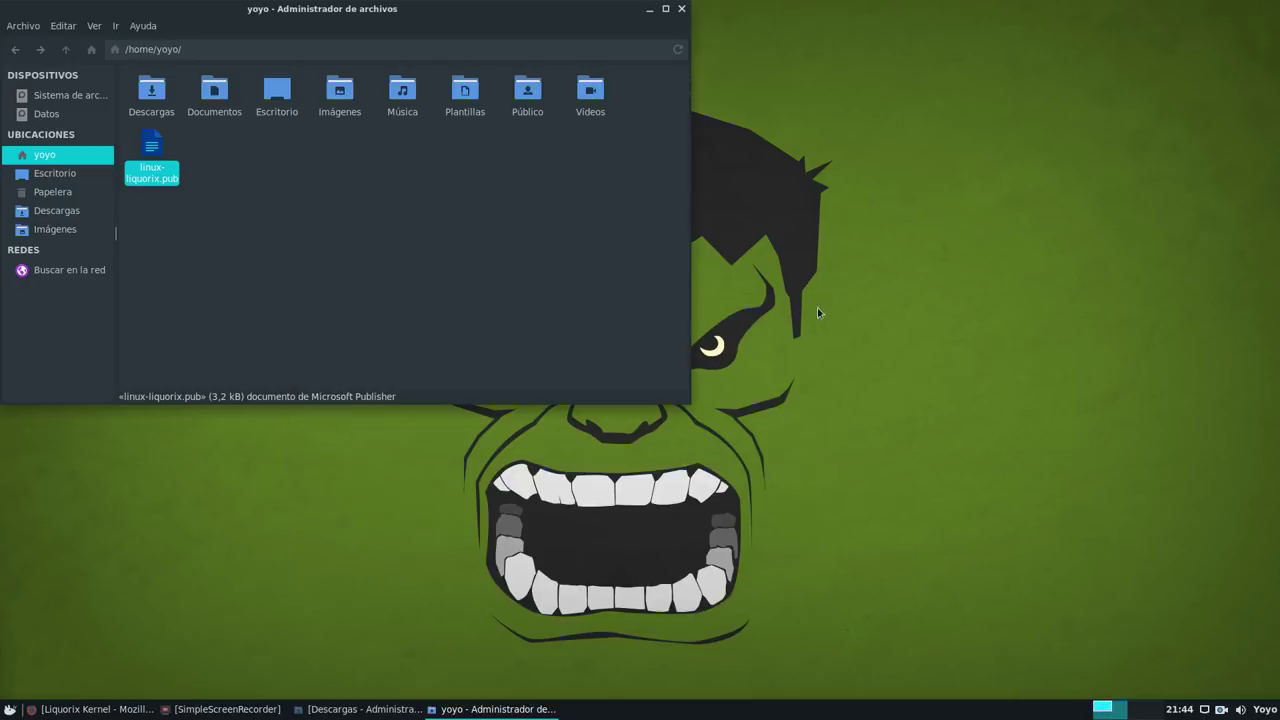
pyautogui.click(681, 9)
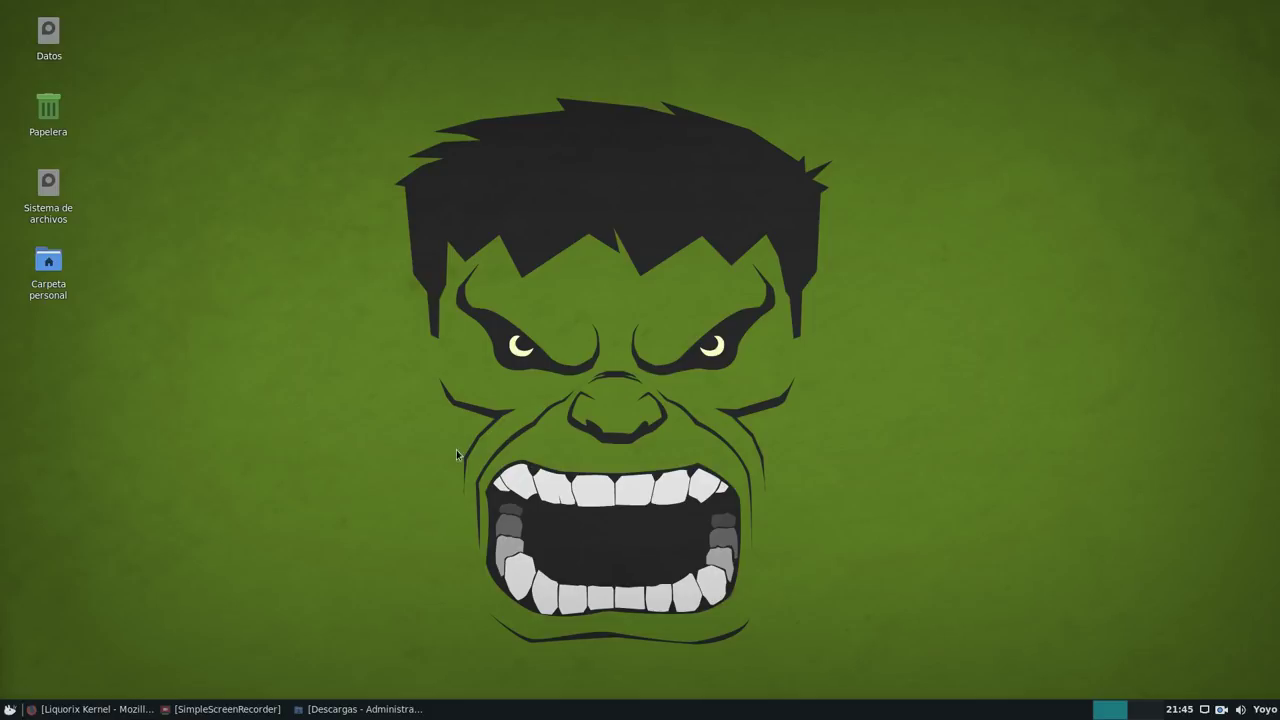
# - Open the Xfce Configuración window, view the Escritorio wallpaper options and return to the settings overview
pyautogui.click(10, 709)
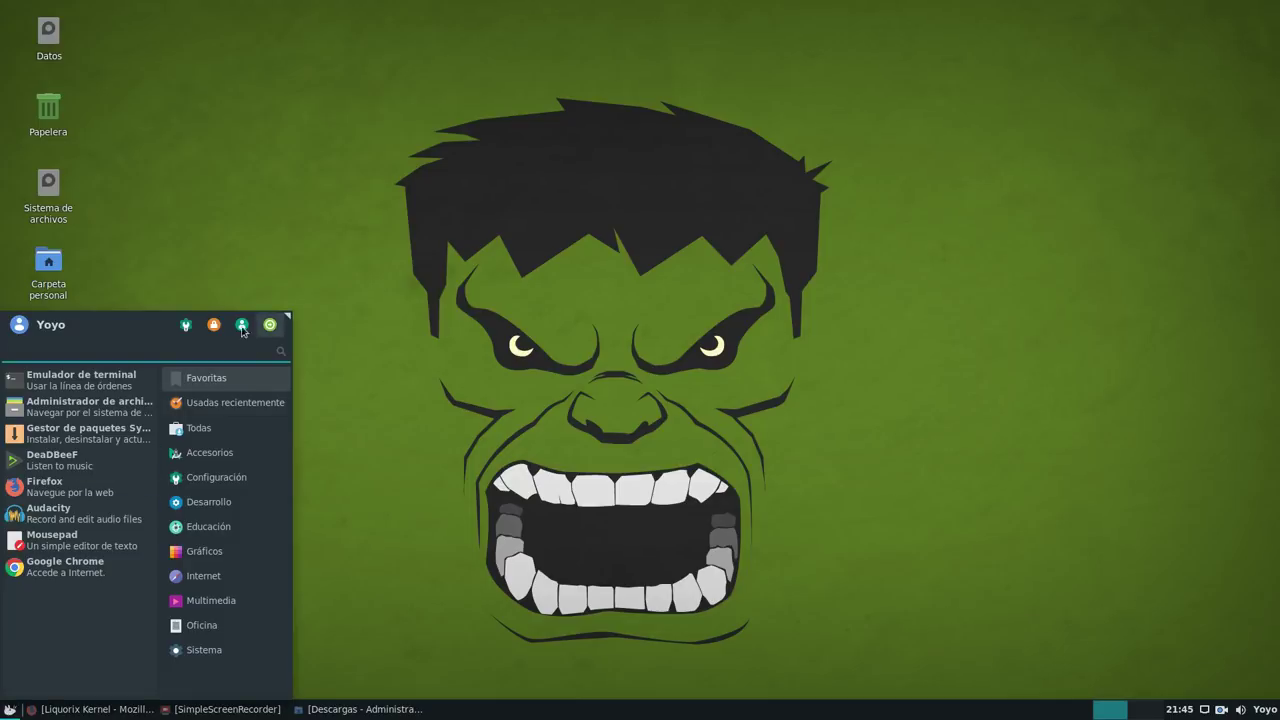
pyautogui.click(185, 324)
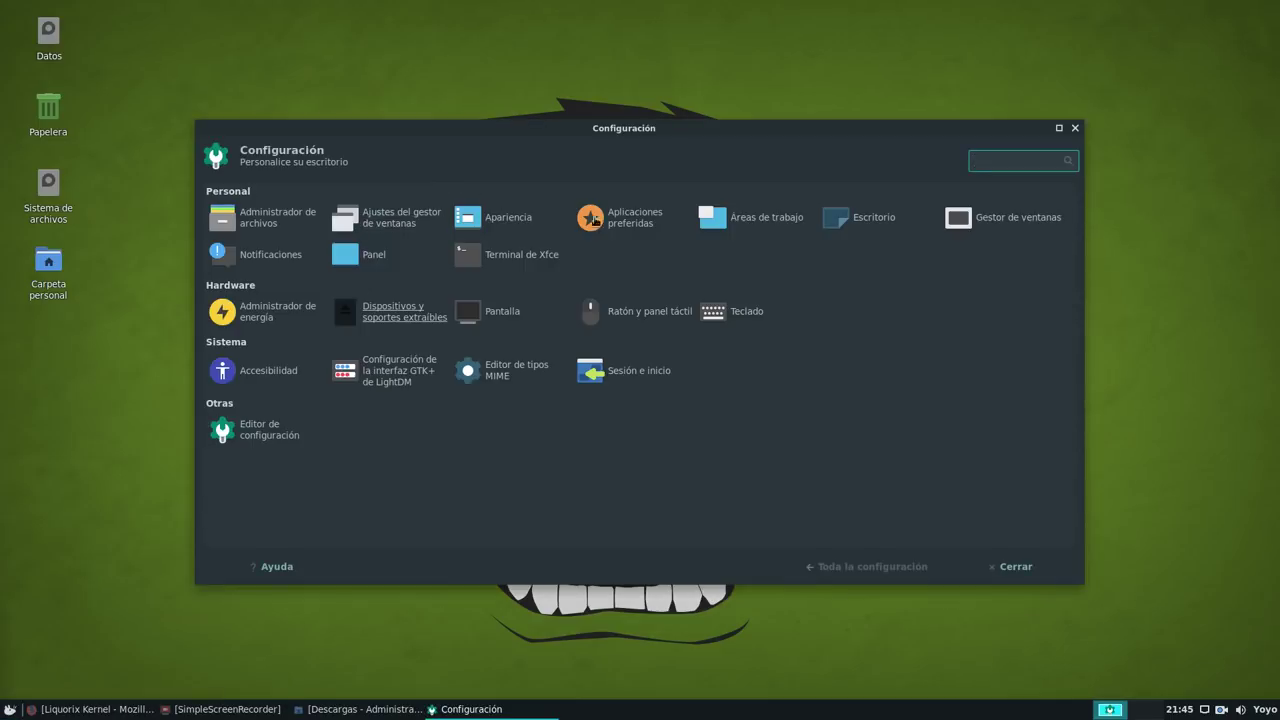
pyautogui.click(874, 217)
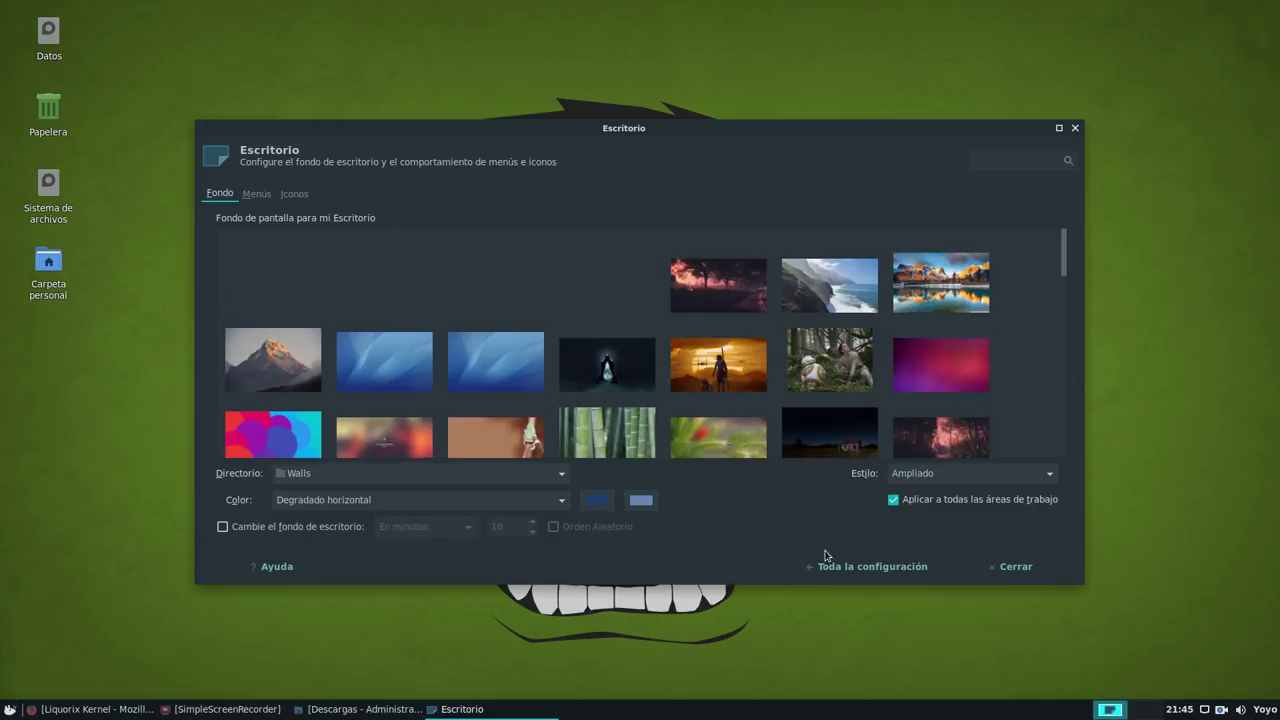
pyautogui.click(872, 566)
# - View the available style and icon themes in Apariencia and return to the settings overview
pyautogui.click(509, 219)
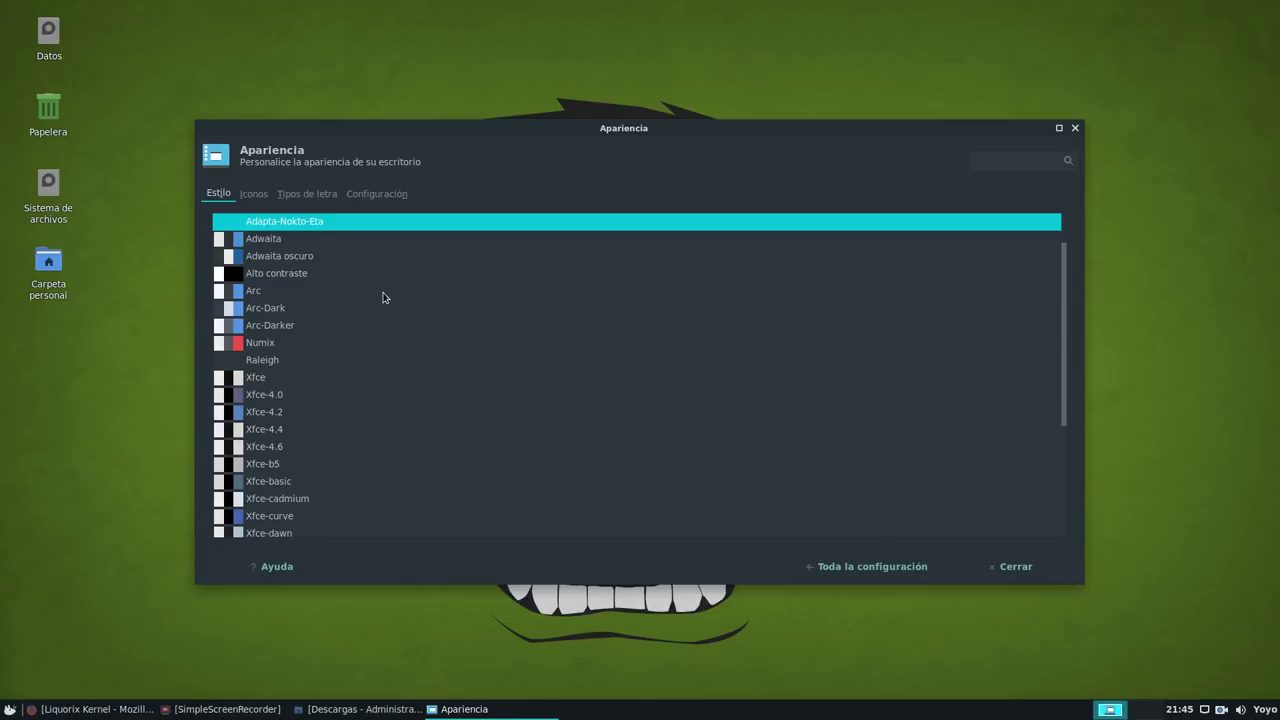
pyautogui.click(257, 200)
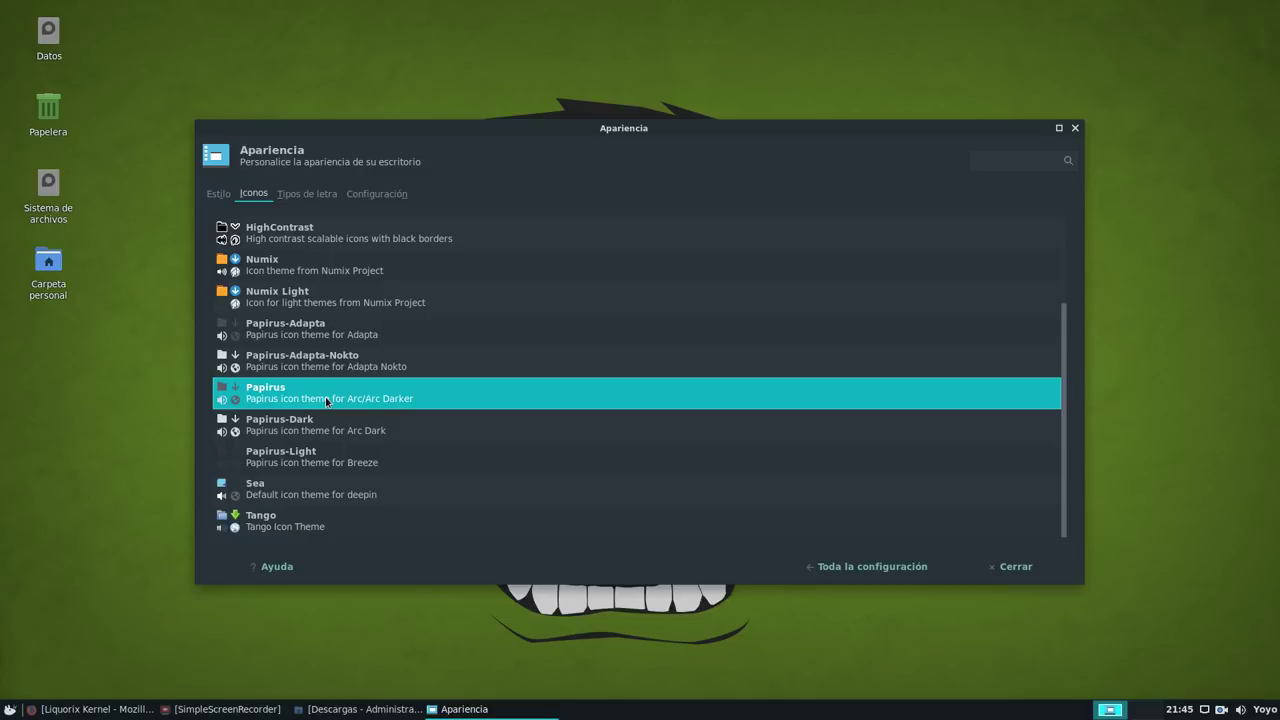
pyautogui.click(845, 567)
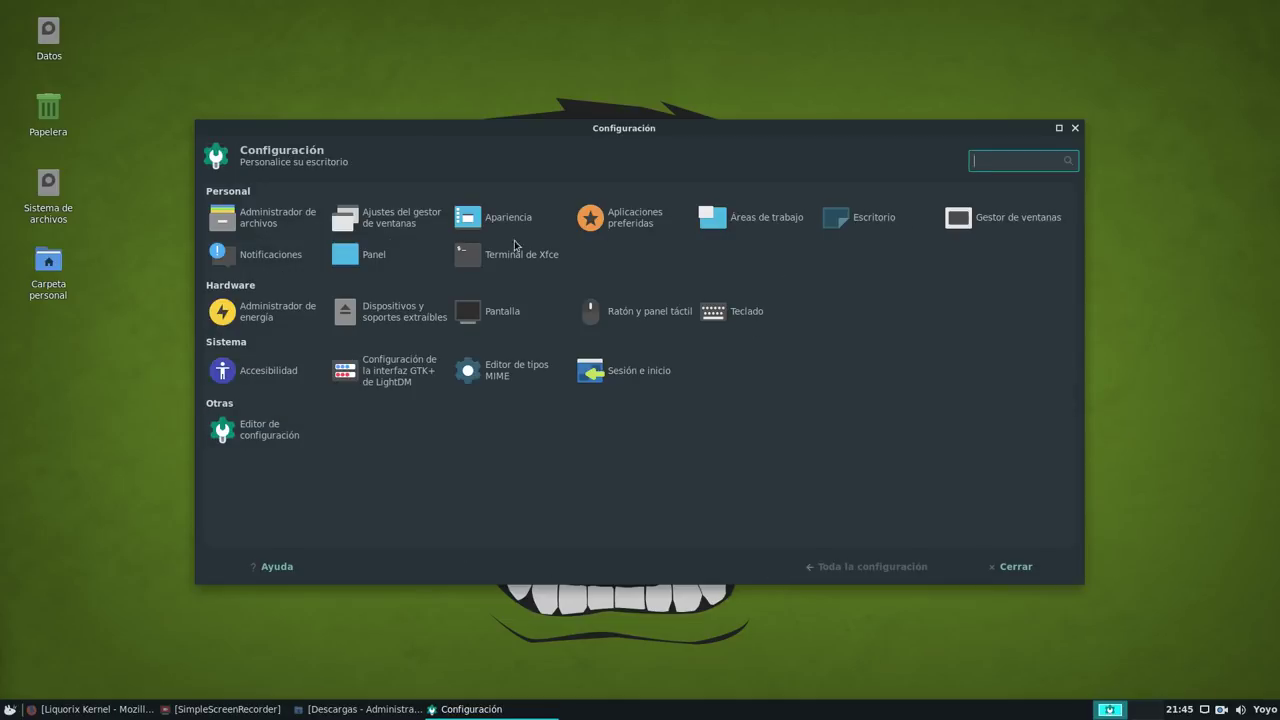
# - View the Gestor de ventanas style themes, return to the settings overview and close Configuración
pyautogui.click(1000, 217)
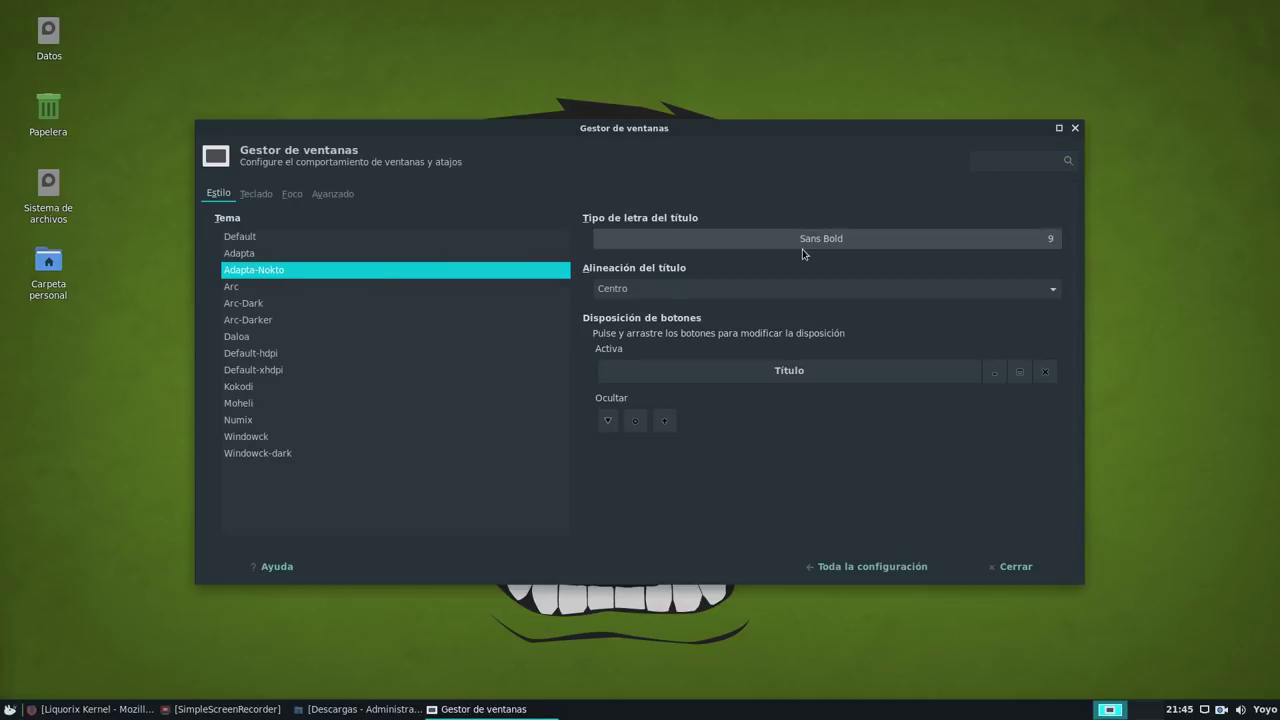
pyautogui.click(860, 568)
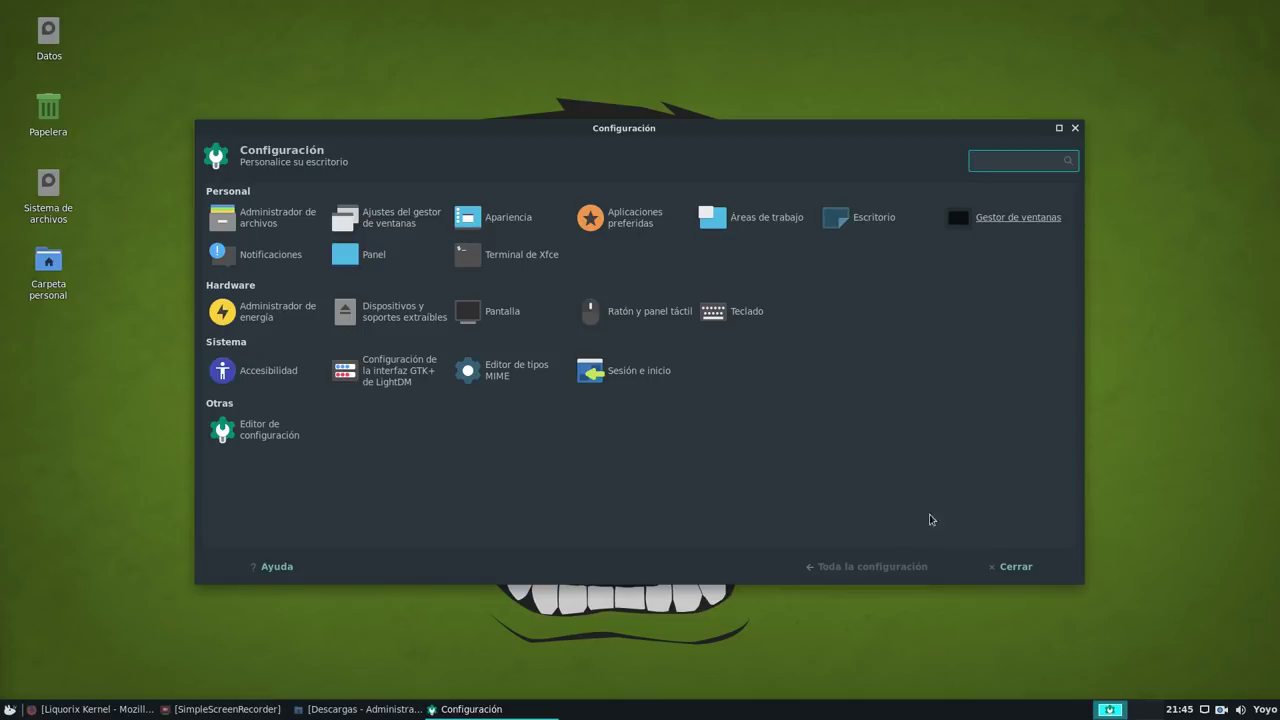
pyautogui.click(1015, 567)
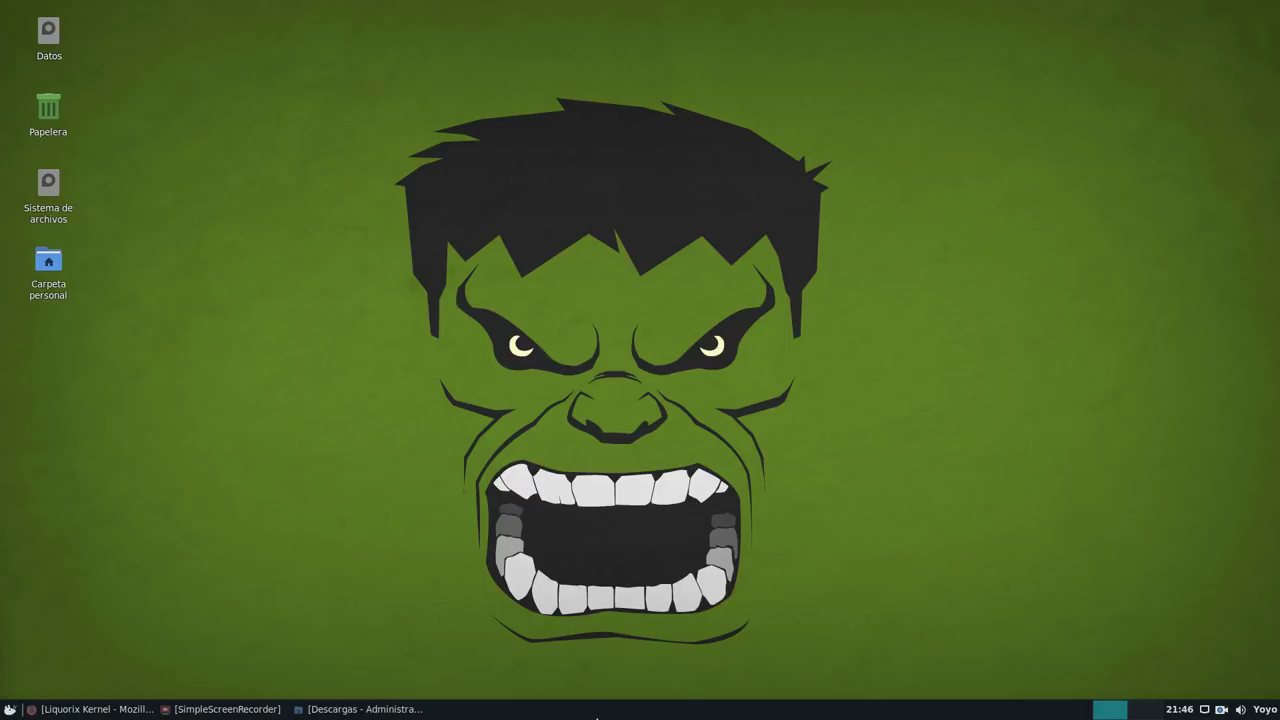
# - In the panel preferences, disable and re-enable Anclar panel for Panel 1, and close the preferences
pyautogui.rightClick(596, 712)
pyautogui.moveTo(626, 710)
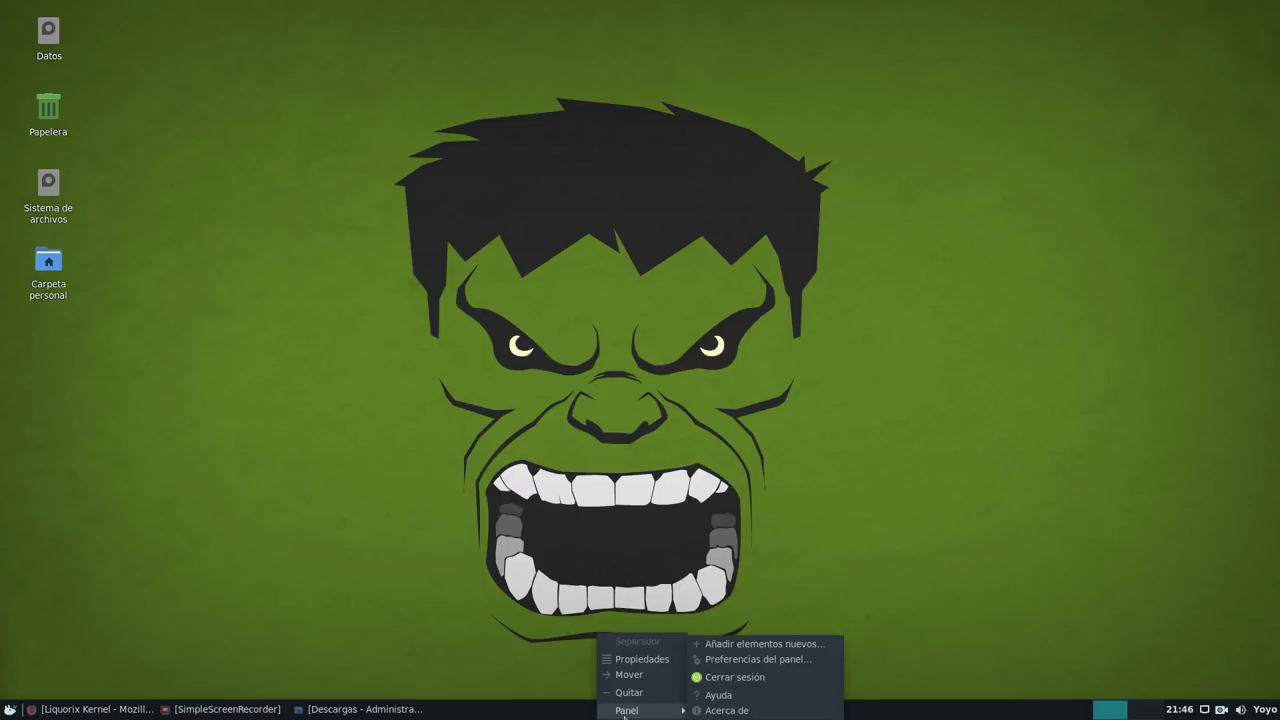
pyautogui.click(757, 646)
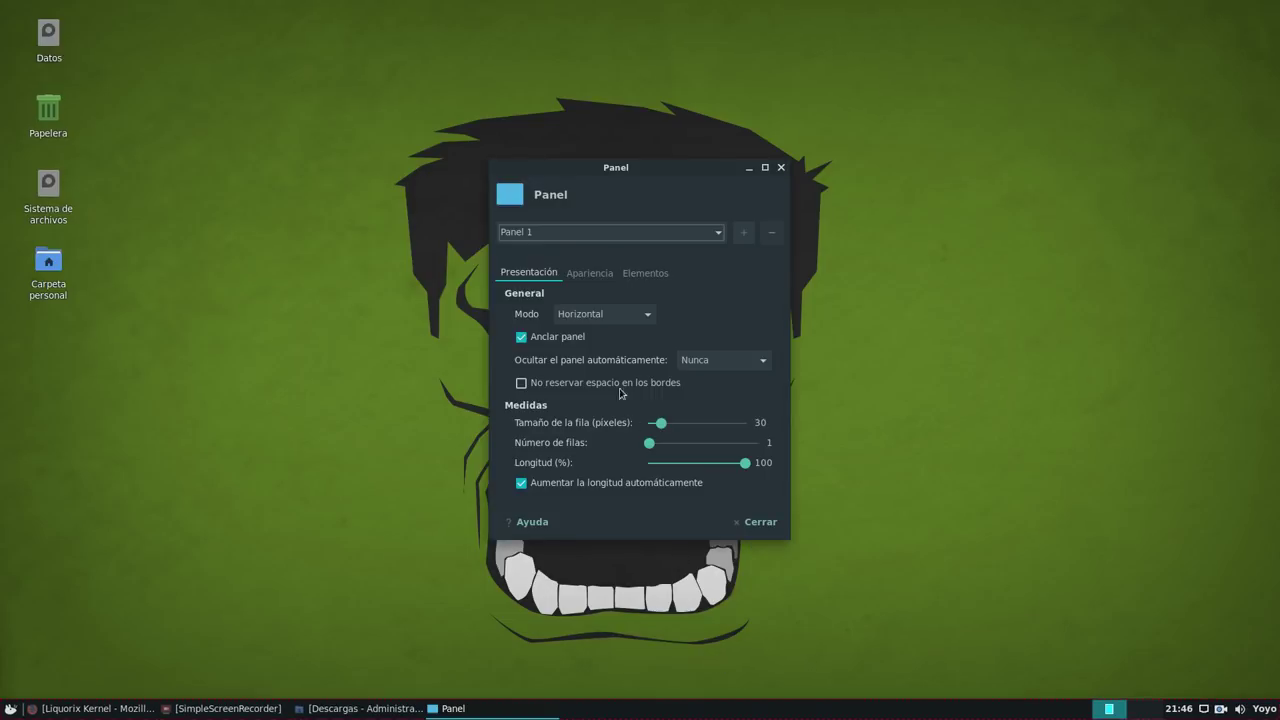
pyautogui.click(553, 339)
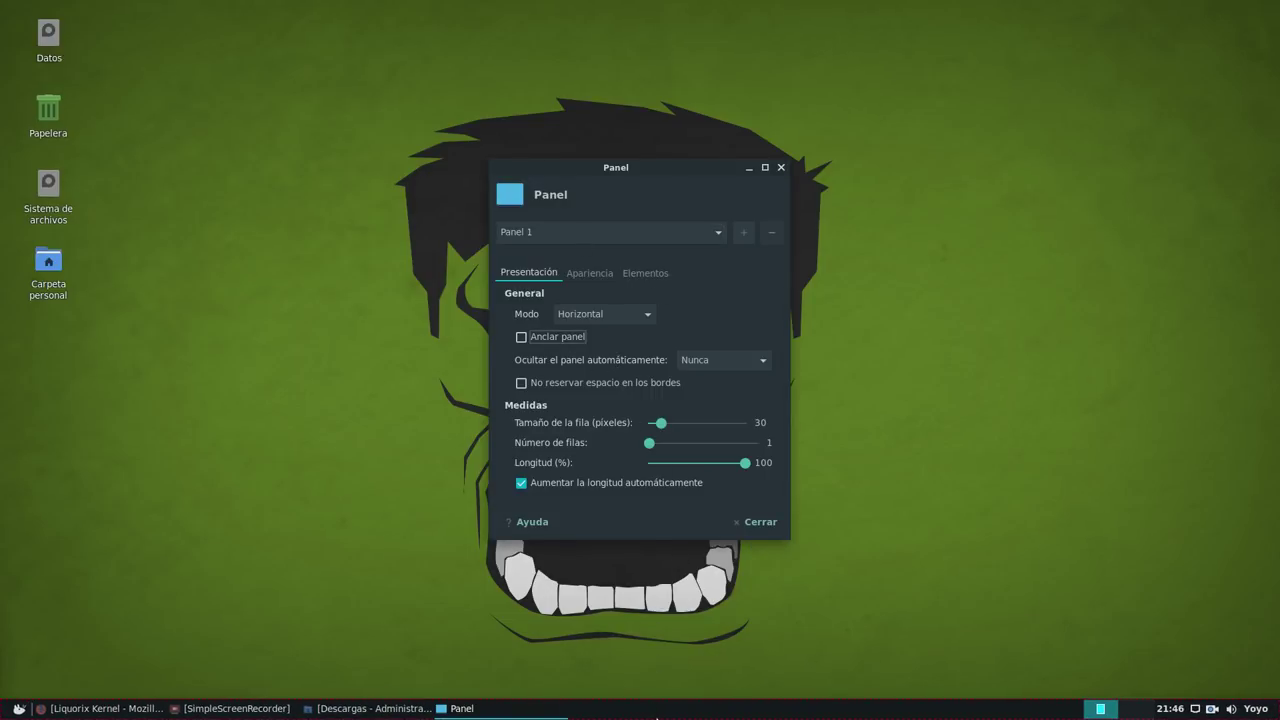
pyautogui.click(555, 341)
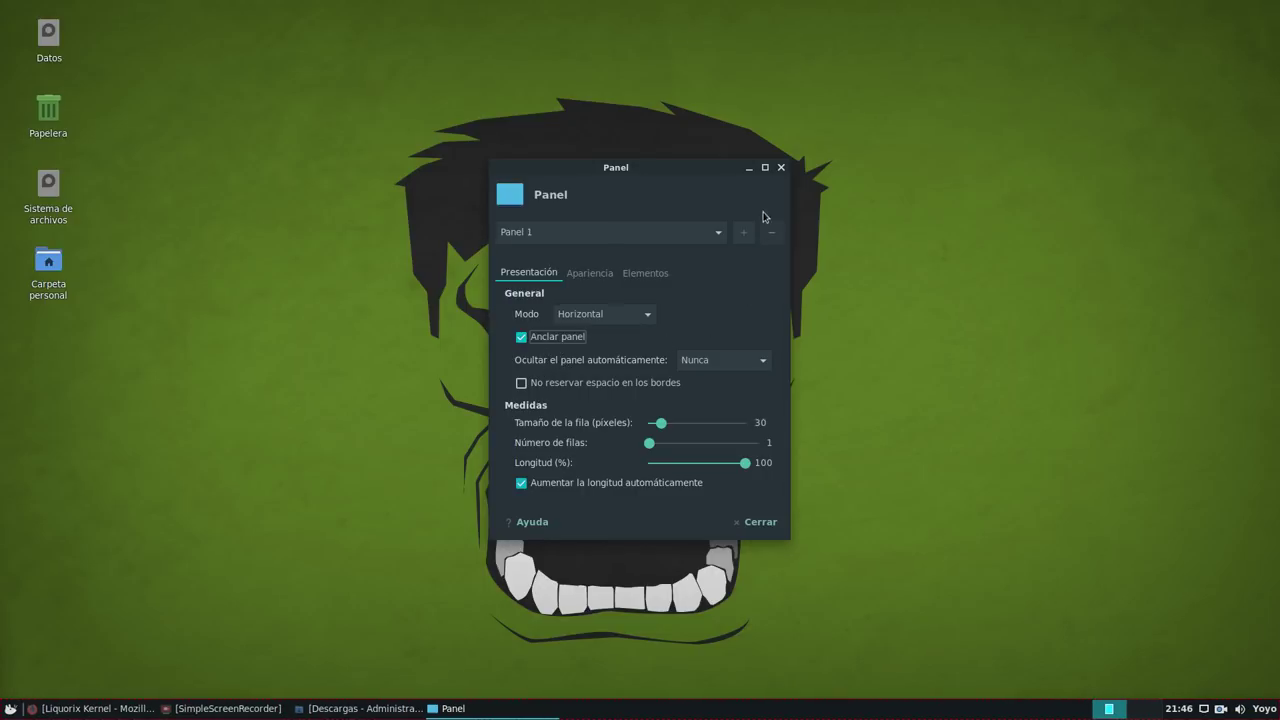
pyautogui.moveTo(706, 169); pyautogui.dragTo(531, 150)
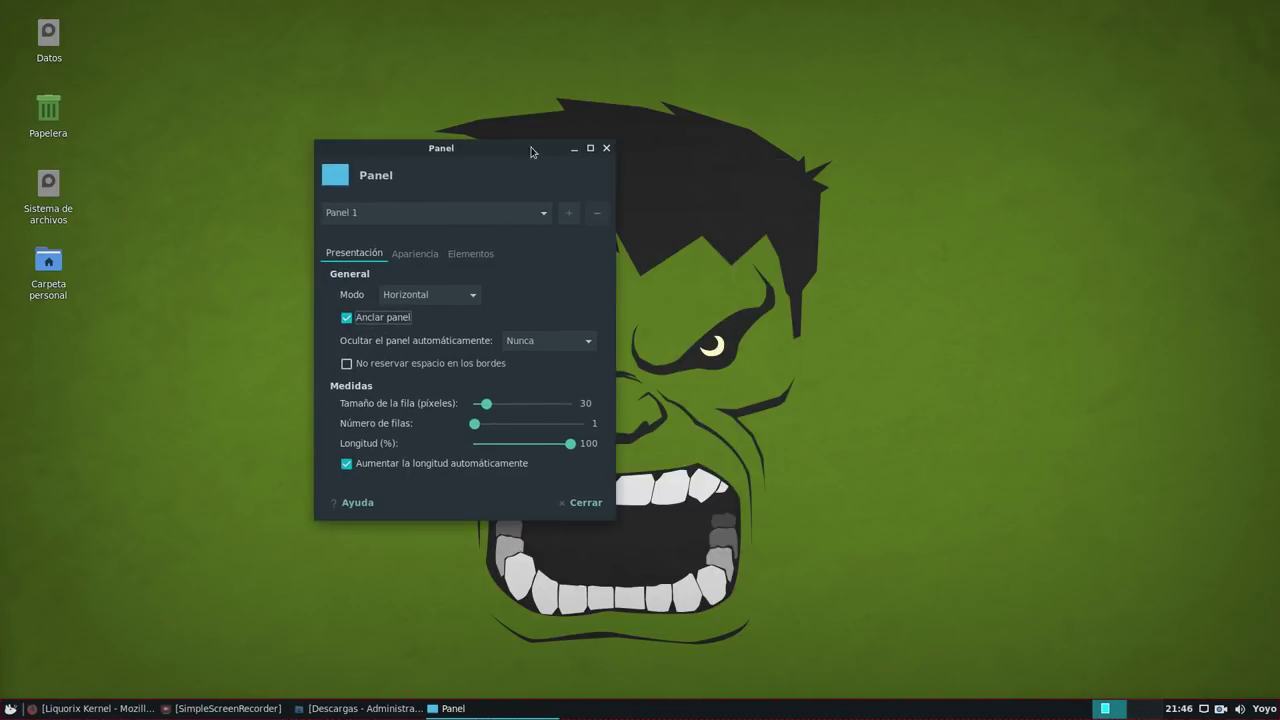
pyautogui.click(606, 148)
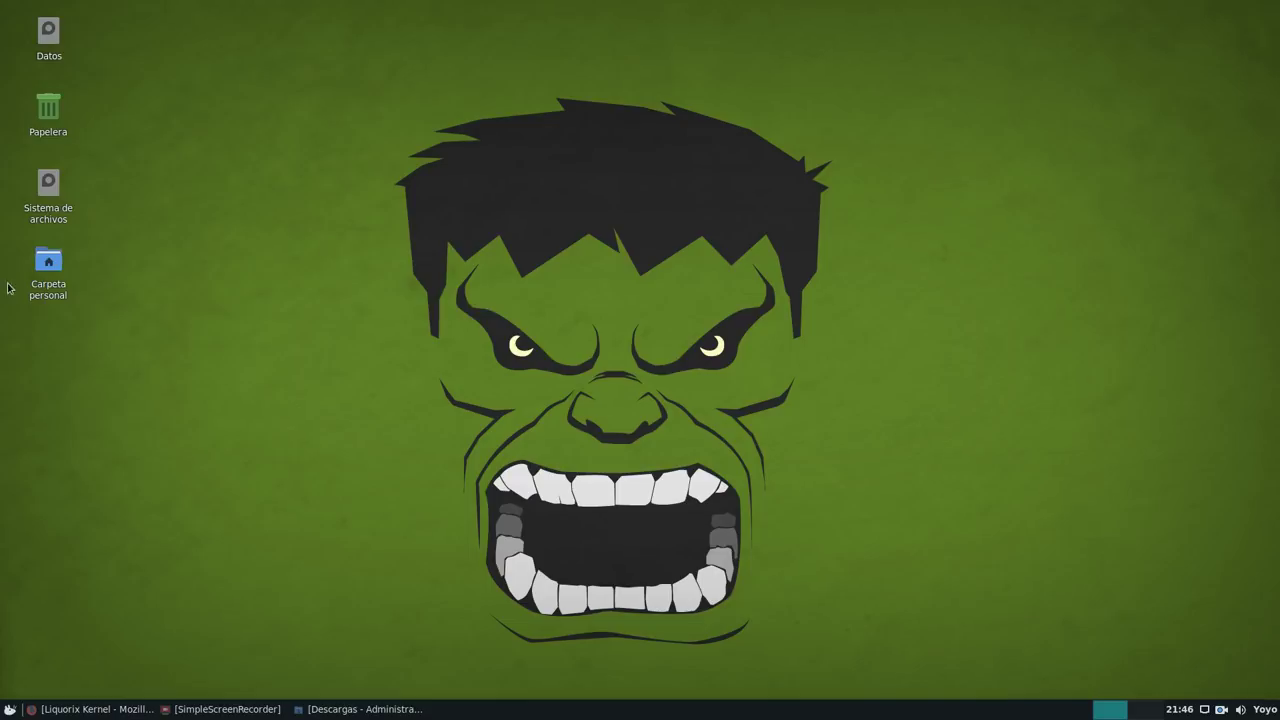
# - Open the personal folder from the desktop and reposition its window near the desktop icons
pyautogui.doubleClick(47, 265)
pyautogui.moveTo(384, 14); pyautogui.dragTo(703, 105)
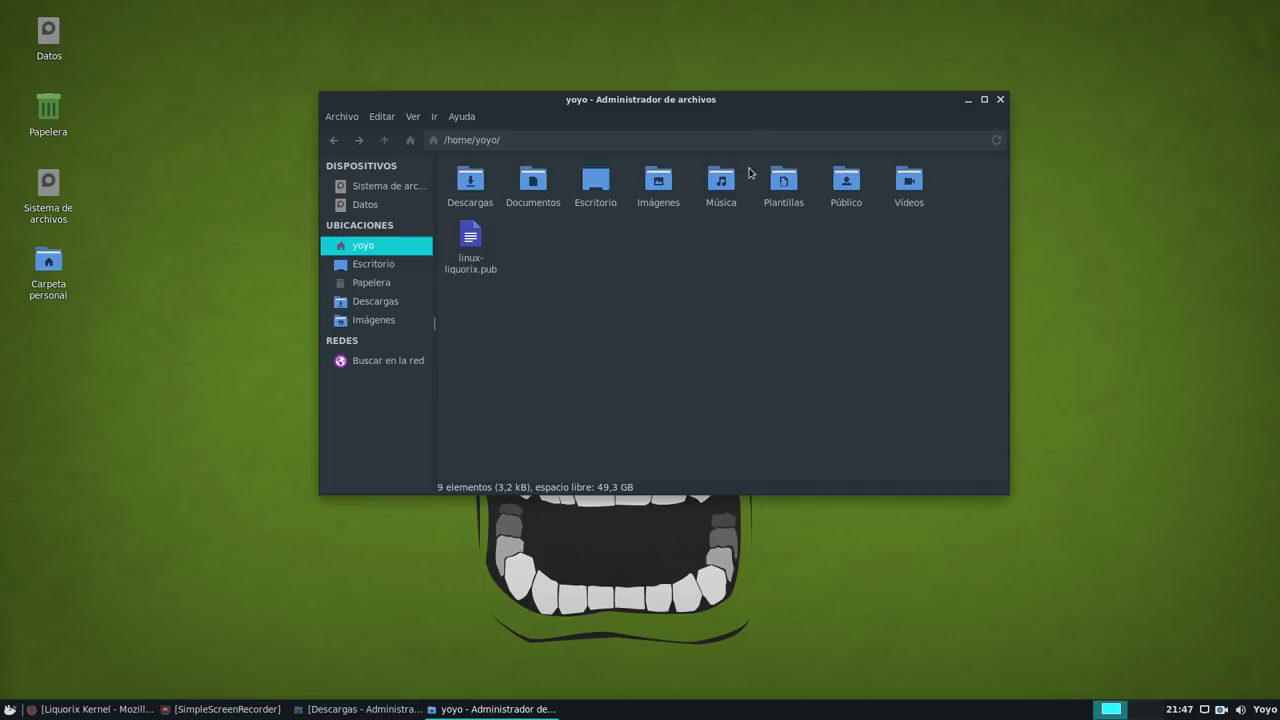
pyautogui.moveTo(737, 106); pyautogui.dragTo(655, 163)
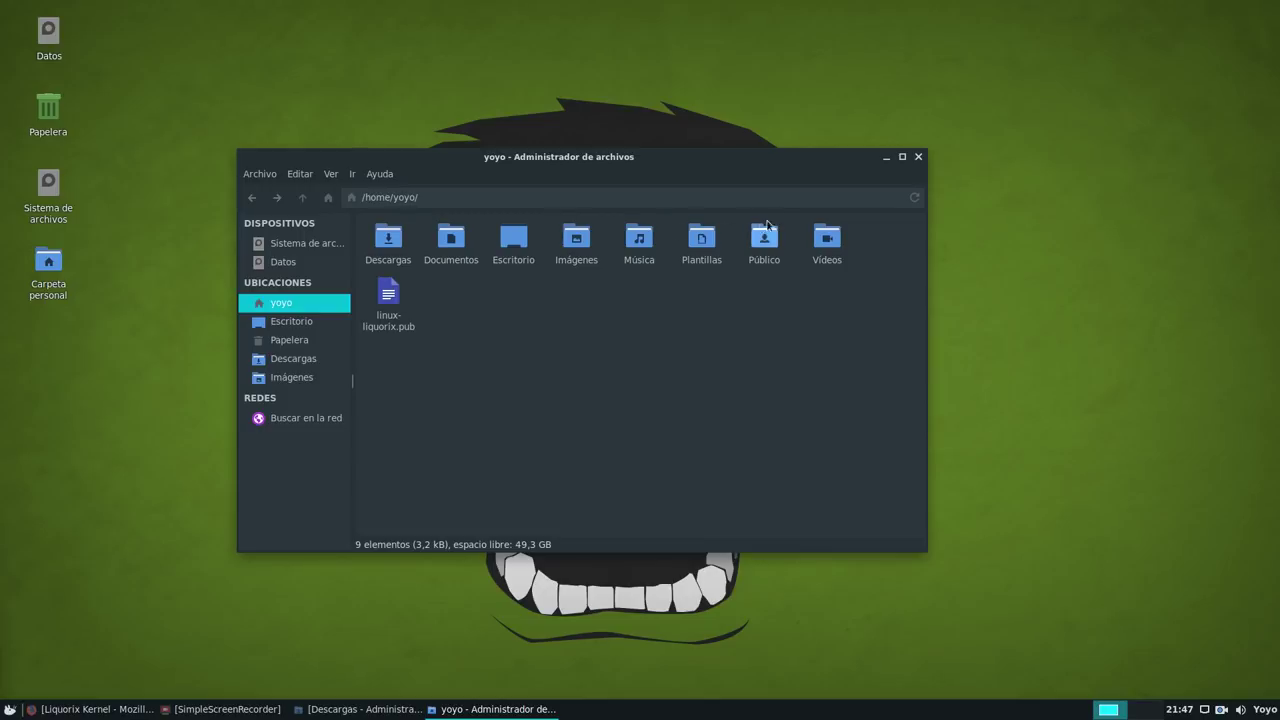
pyautogui.moveTo(625, 165); pyautogui.dragTo(748, 116)
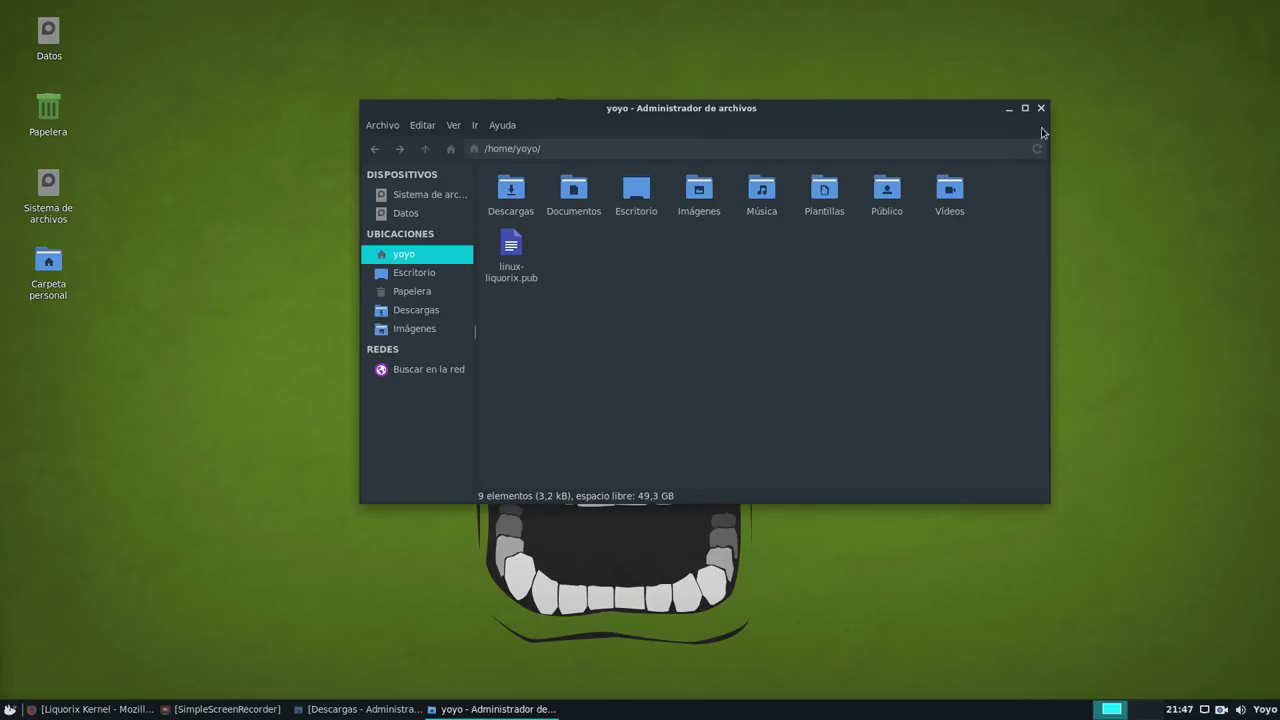
pyautogui.moveTo(702, 121); pyautogui.dragTo(527, 106)
# - View the file manager's Acerca de information and close both the dialog and the folder window
pyautogui.click(313, 108)
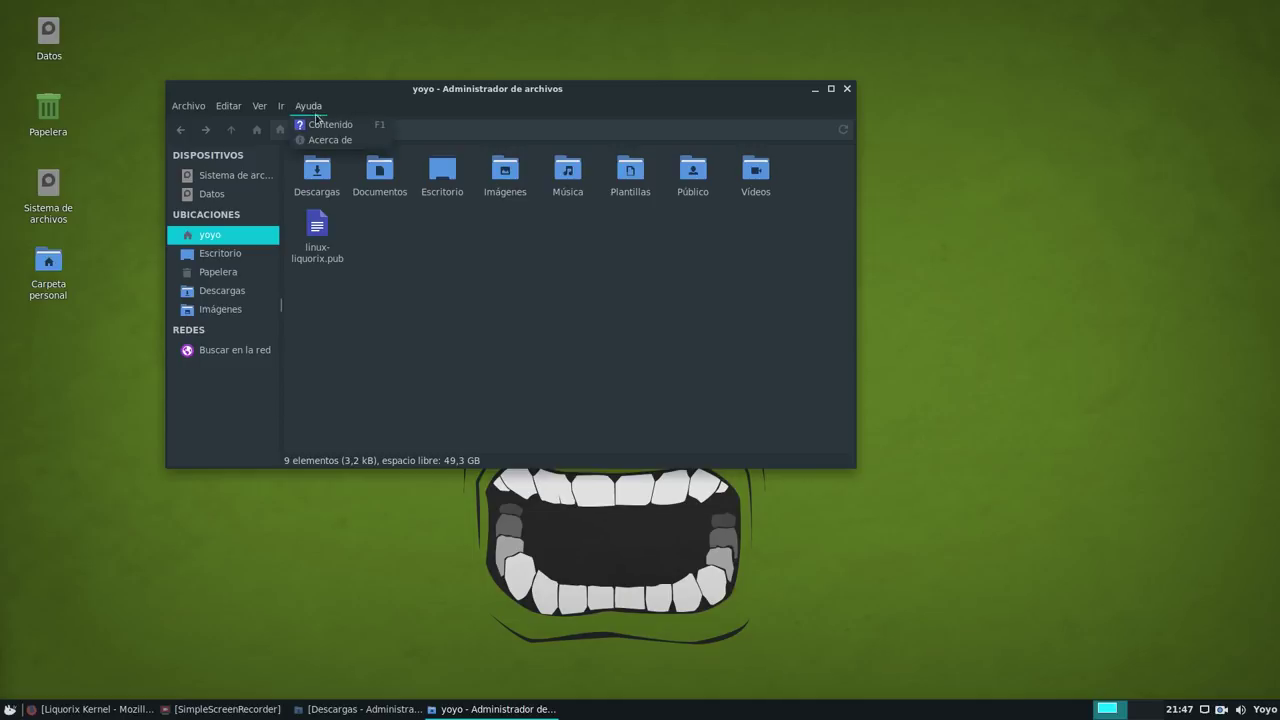
pyautogui.click(326, 148)
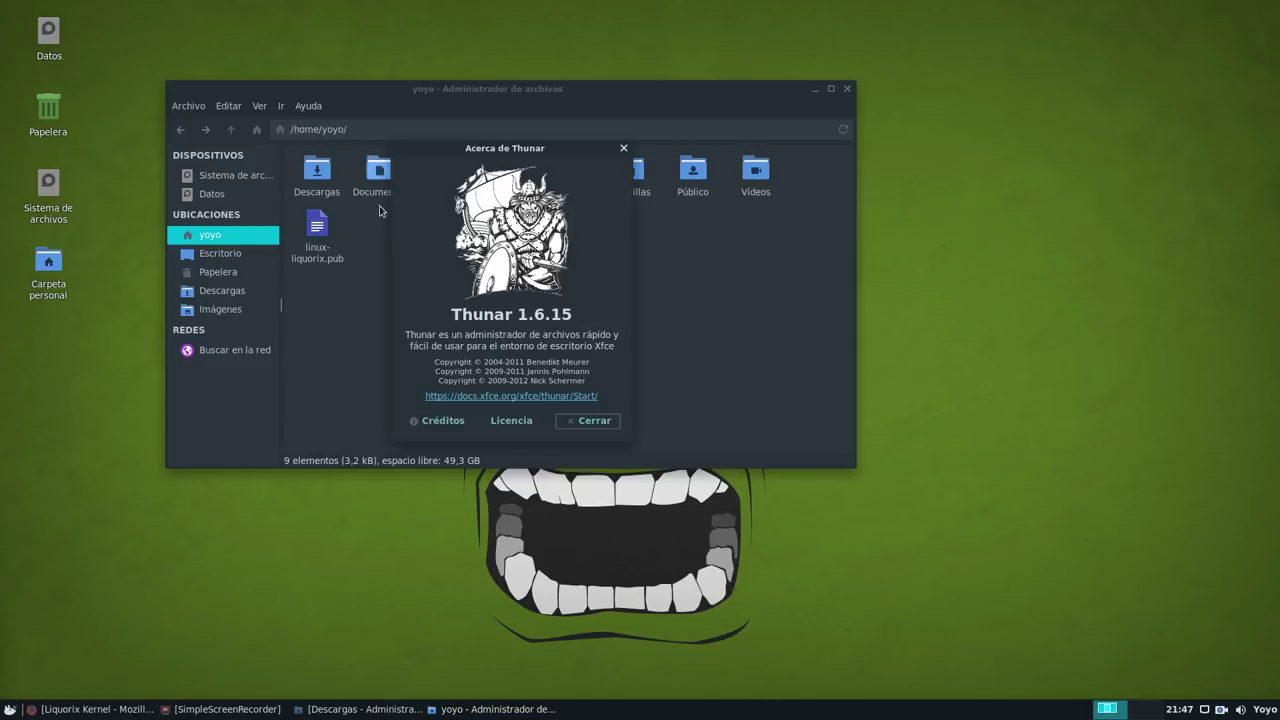
pyautogui.click(590, 420)
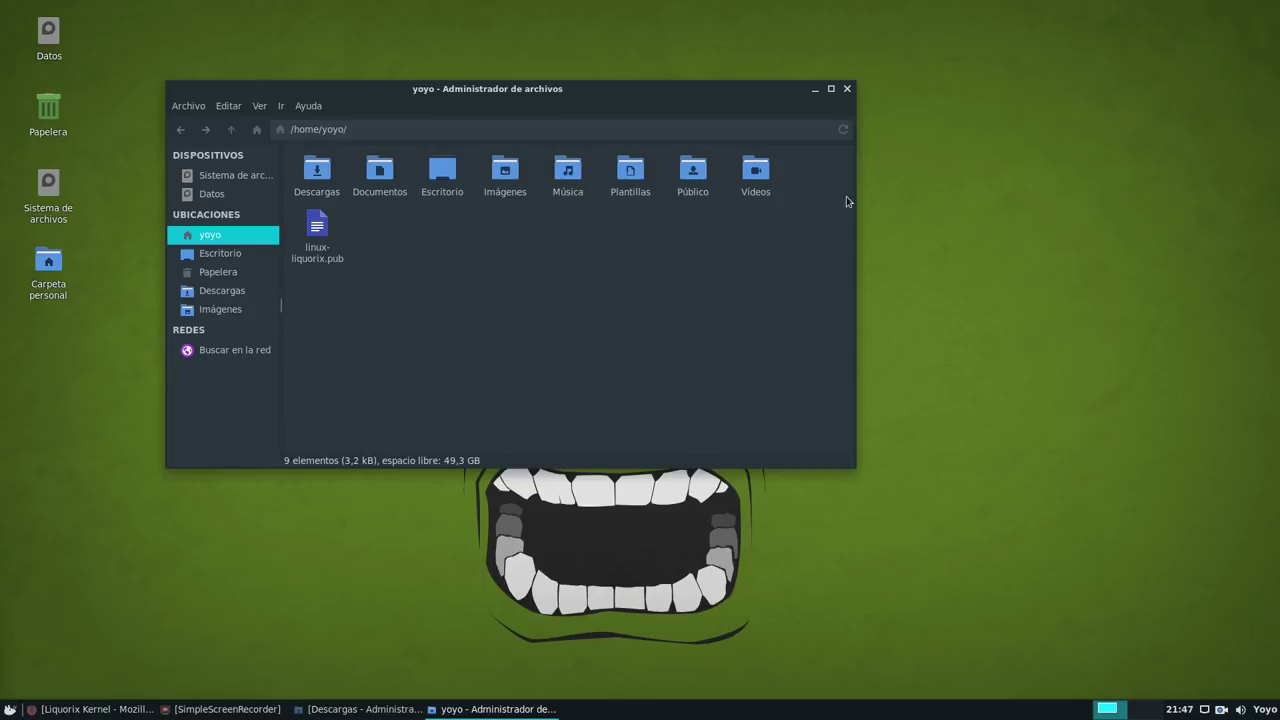
pyautogui.click(847, 89)
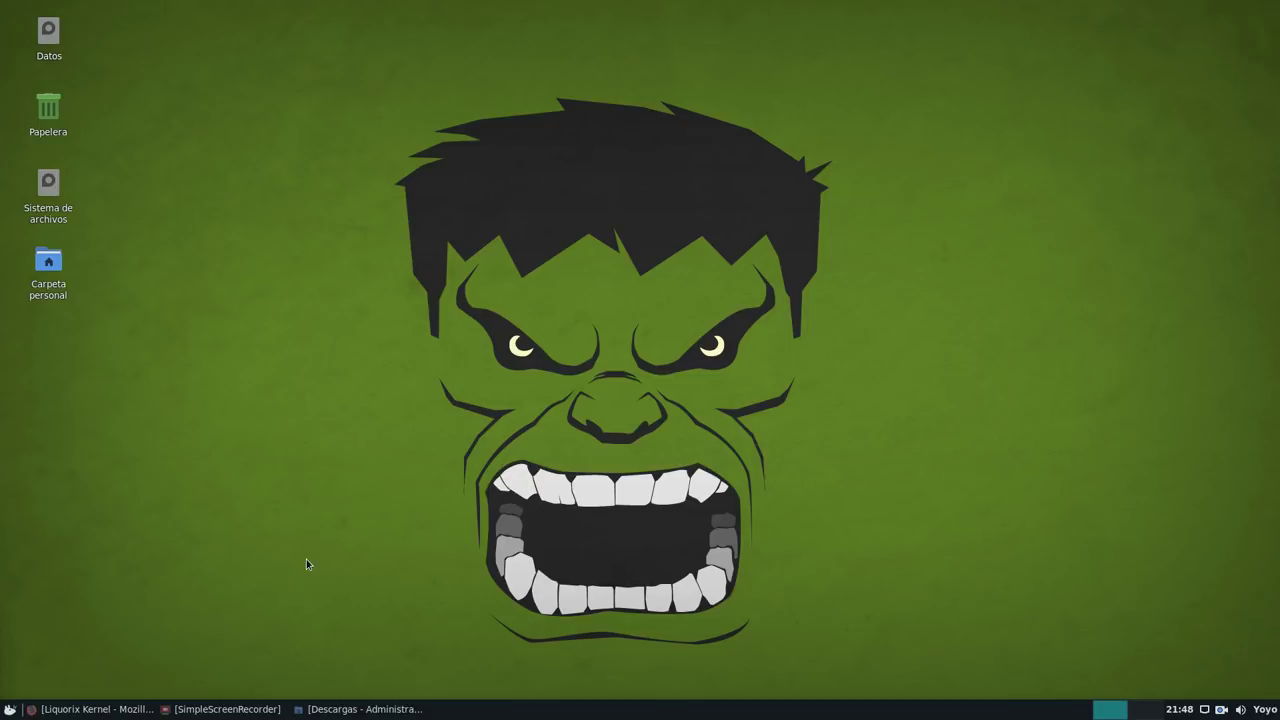
# - Launch the DeaDBeeF music player, look over its playlist and Archivo options, and quit it
pyautogui.click(12, 708)
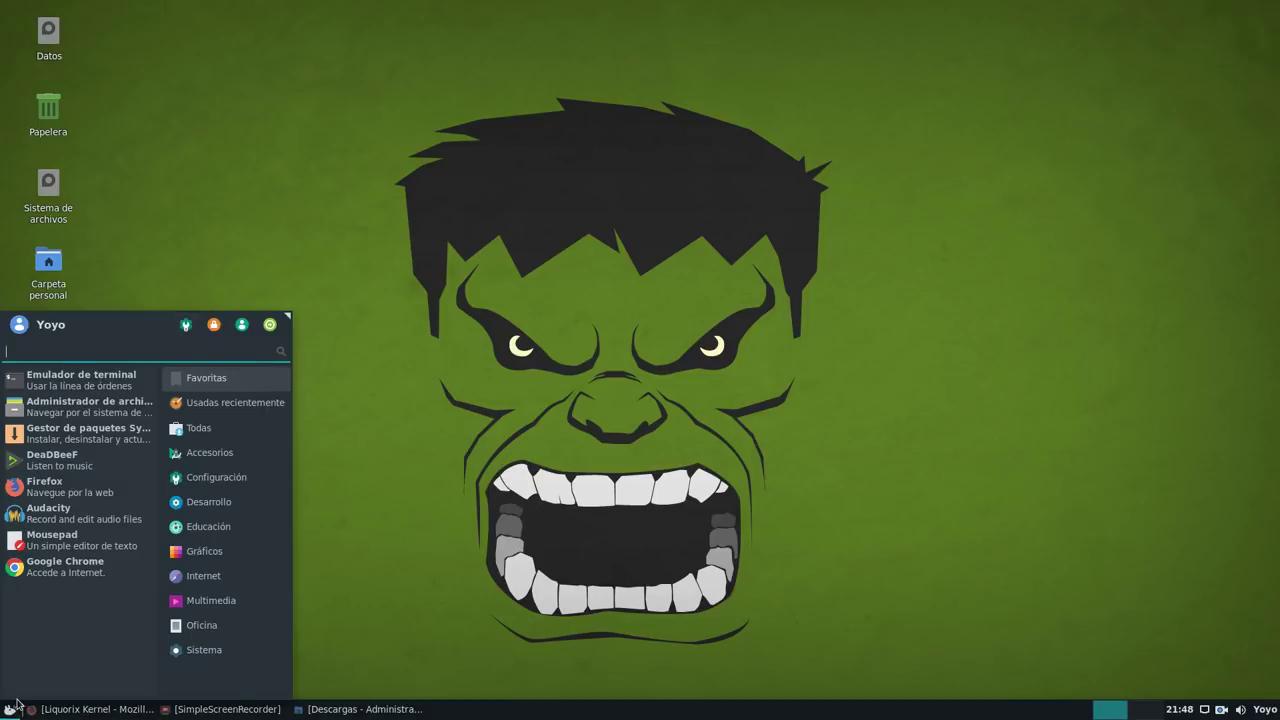
pyautogui.click(60, 460)
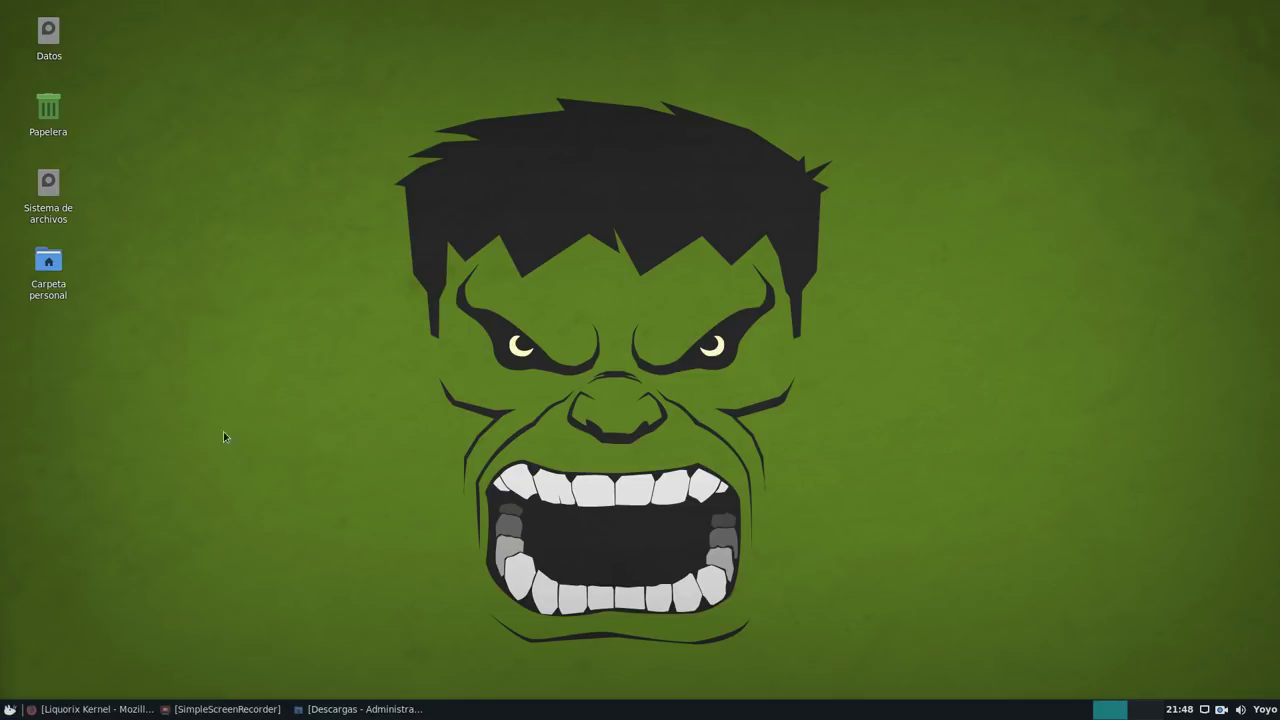
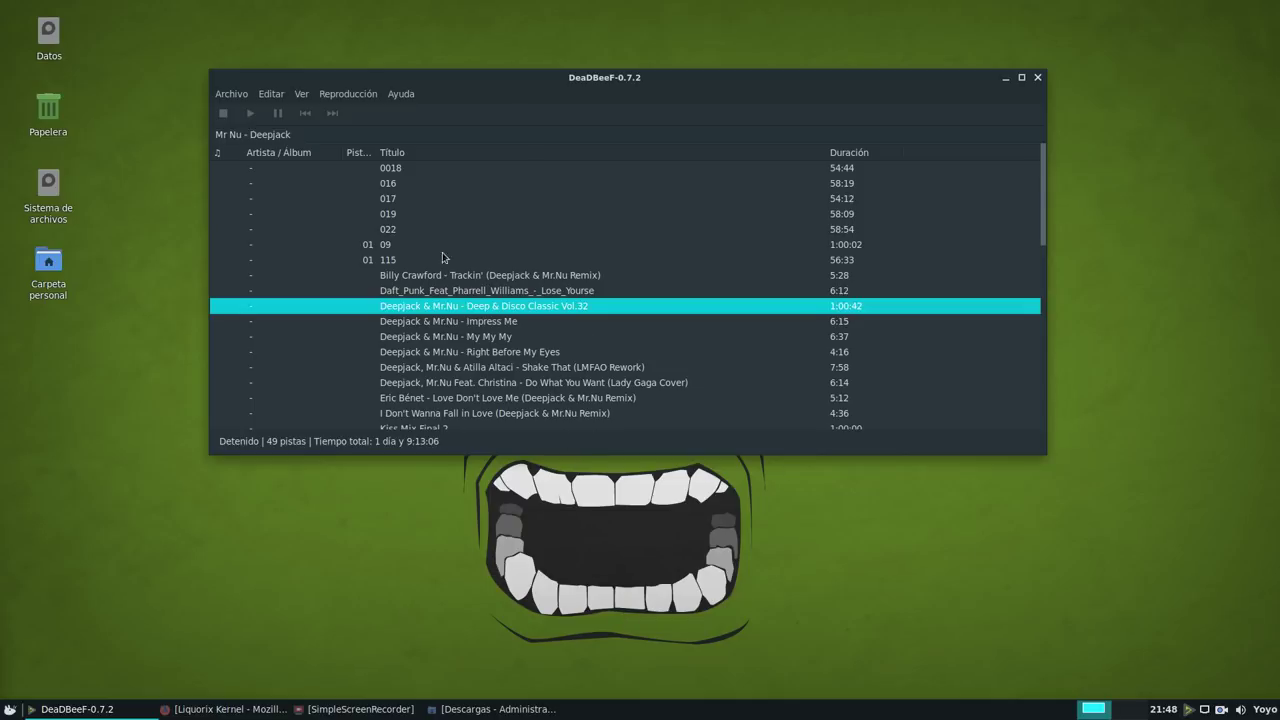
pyautogui.click(233, 96)
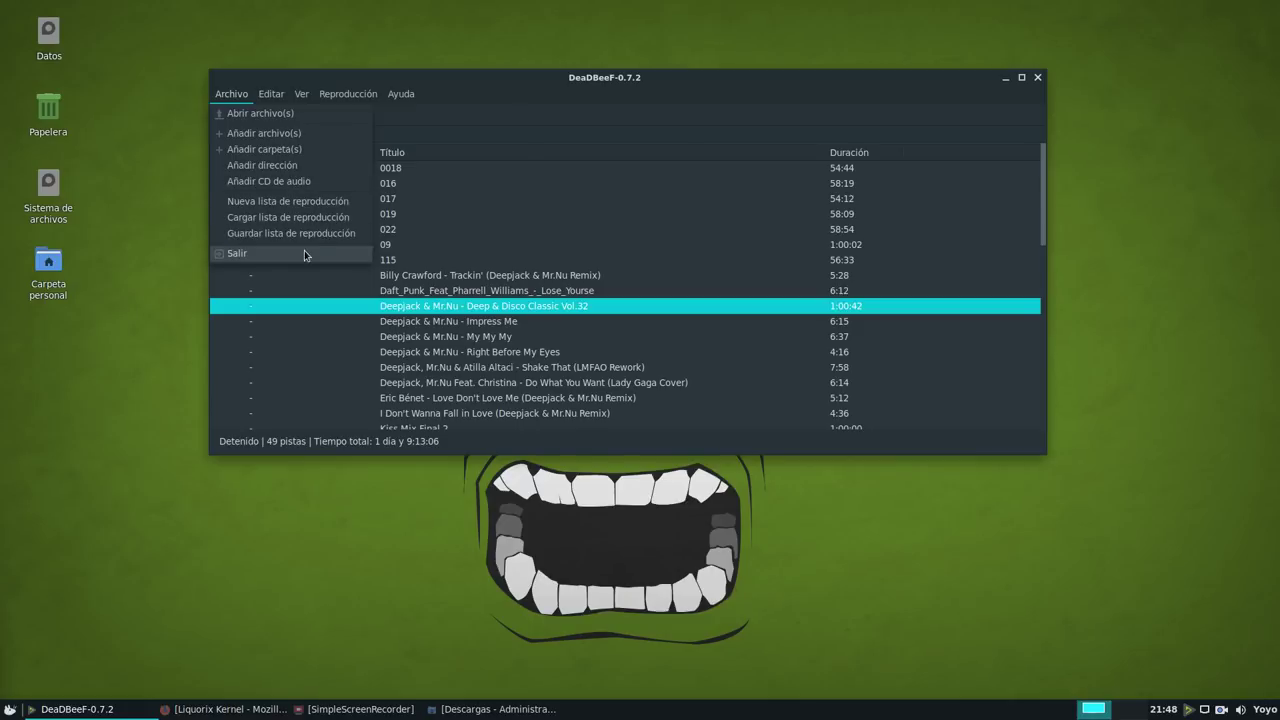
pyautogui.click(268, 262)
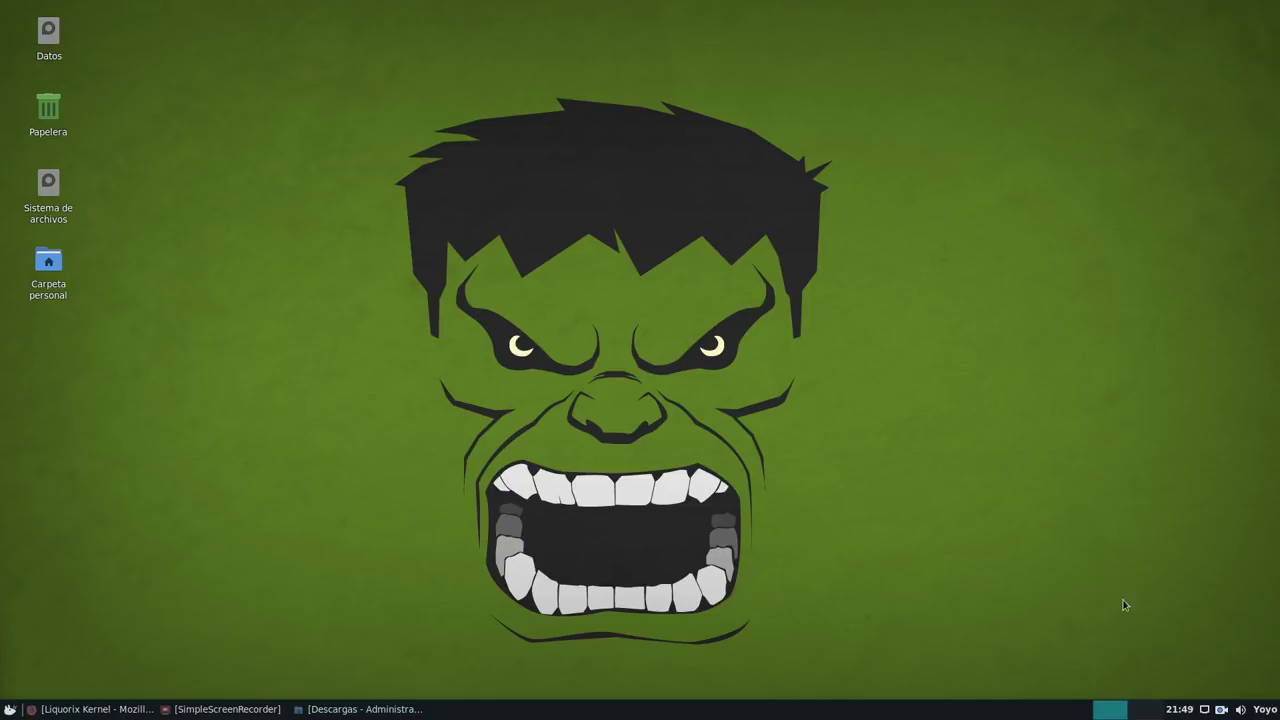
# - Examine the available audio output and input devices in the panel's volume control and dismiss it
pyautogui.click(1240, 709)
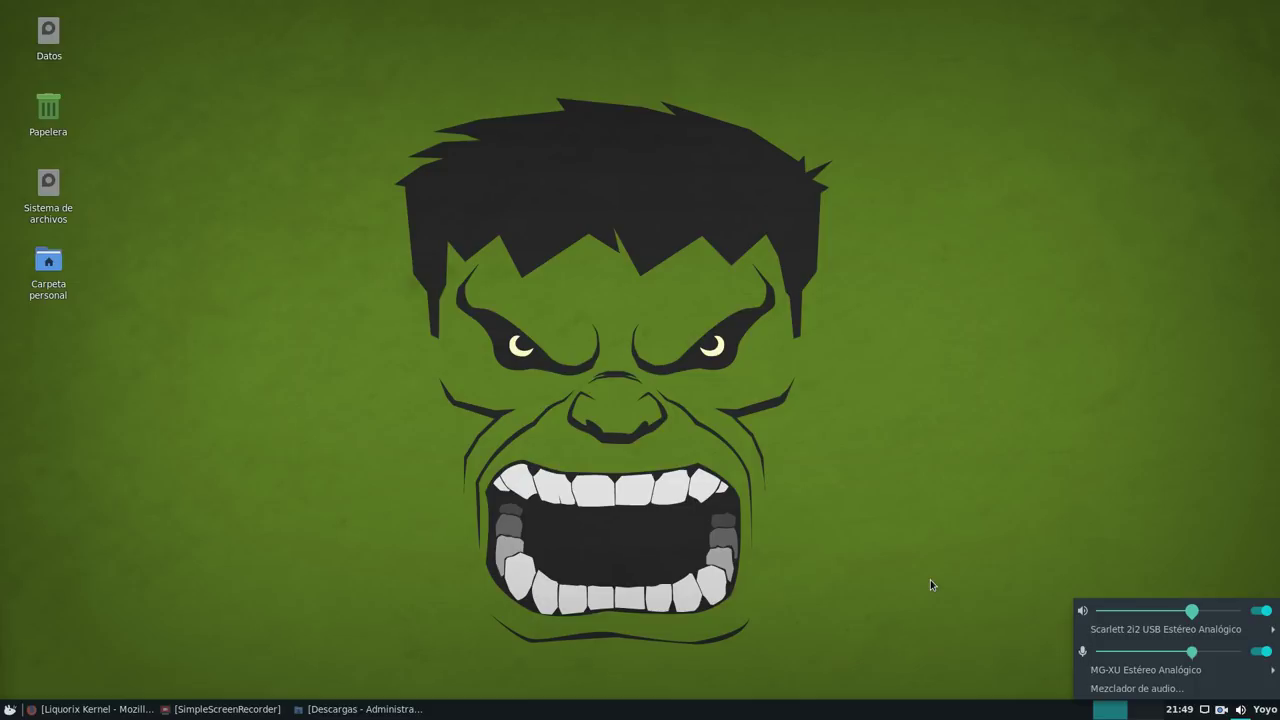
pyautogui.moveTo(1086, 633)
pyautogui.moveTo(1127, 680)
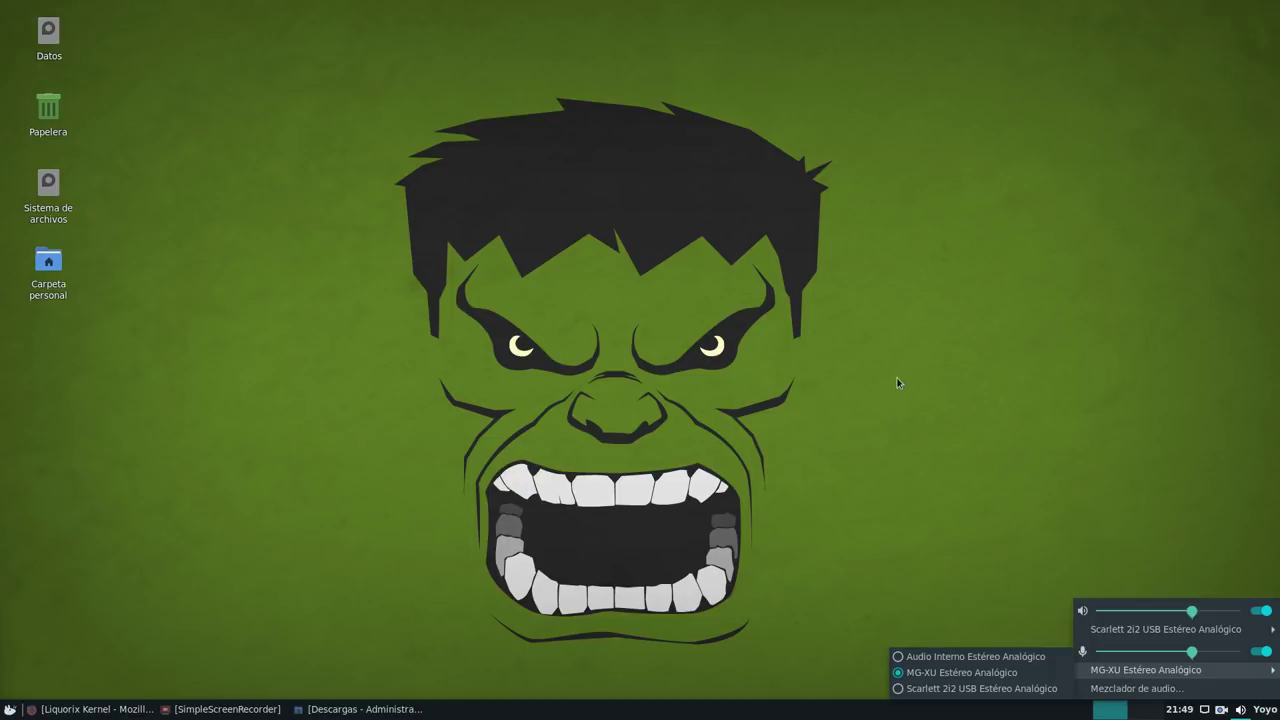
pyautogui.press('Escape')
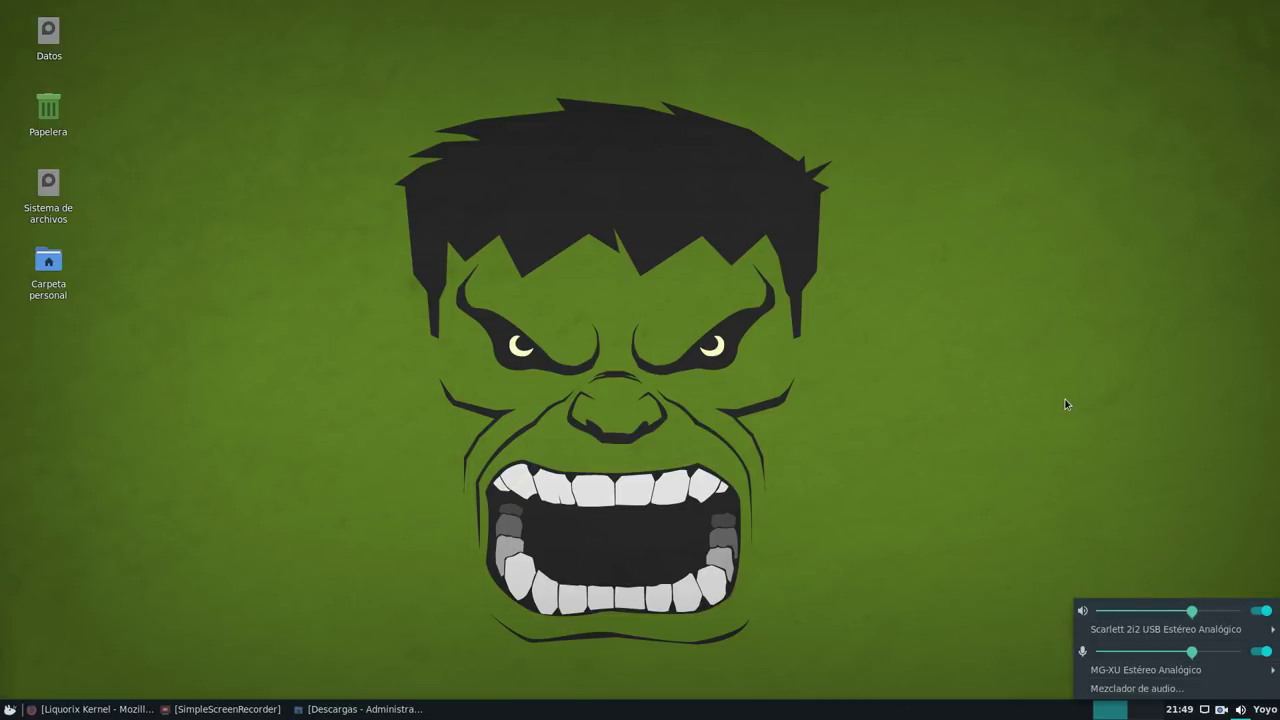
pyautogui.press('Escape')
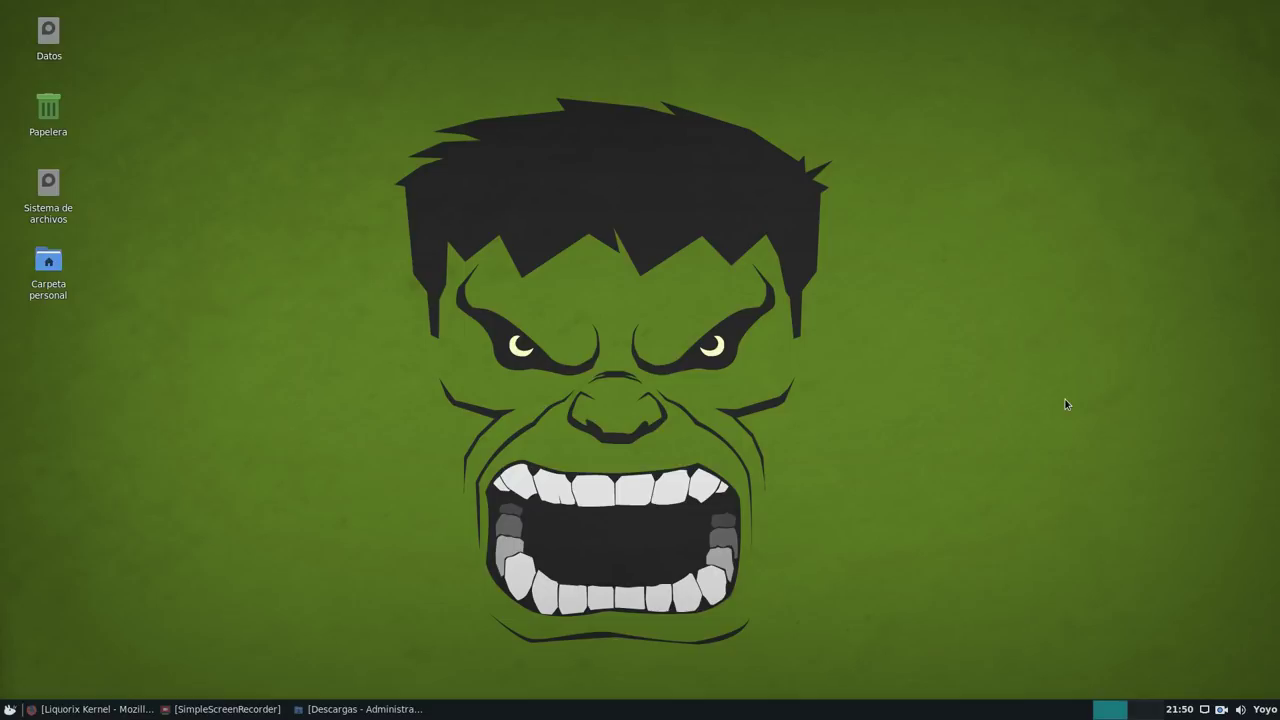
# - Review the panel's Elementos in its preferences, select Complemento de PulseAudio and close the preferences
pyautogui.rightClick(518, 716)
pyautogui.moveTo(520, 712)
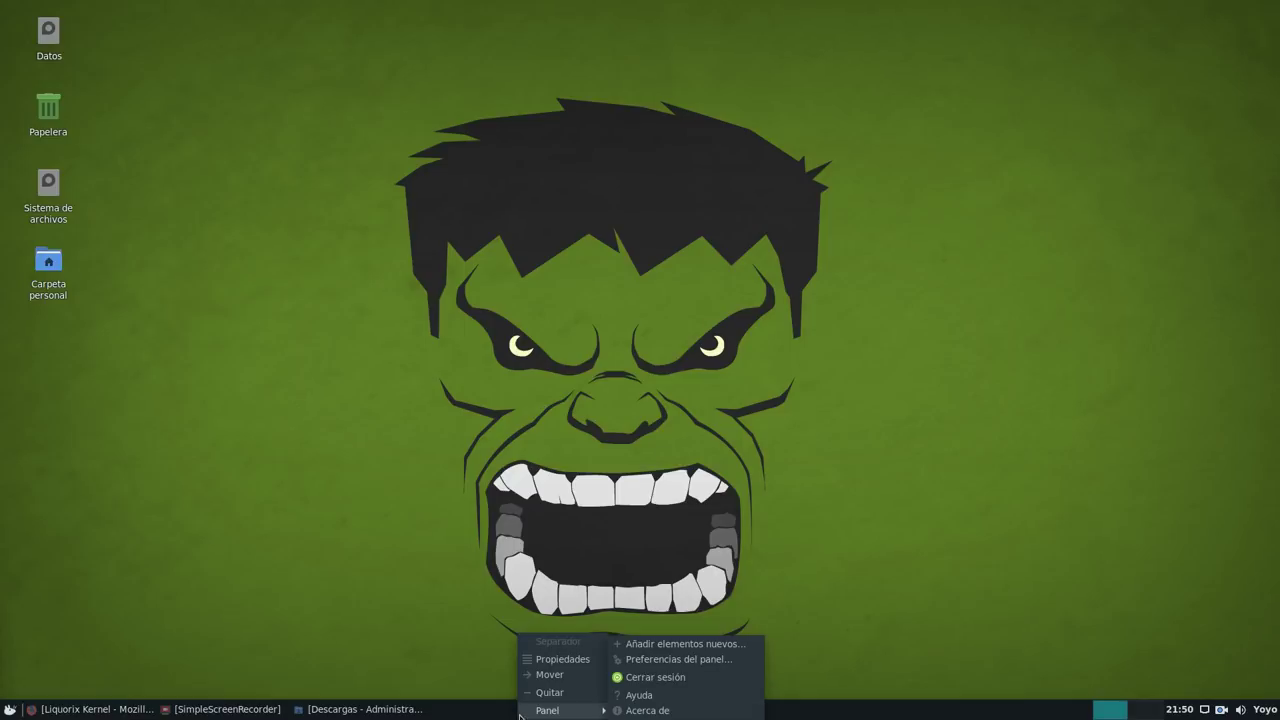
pyautogui.click(643, 660)
pyautogui.moveTo(656, 171); pyautogui.dragTo(485, 128)
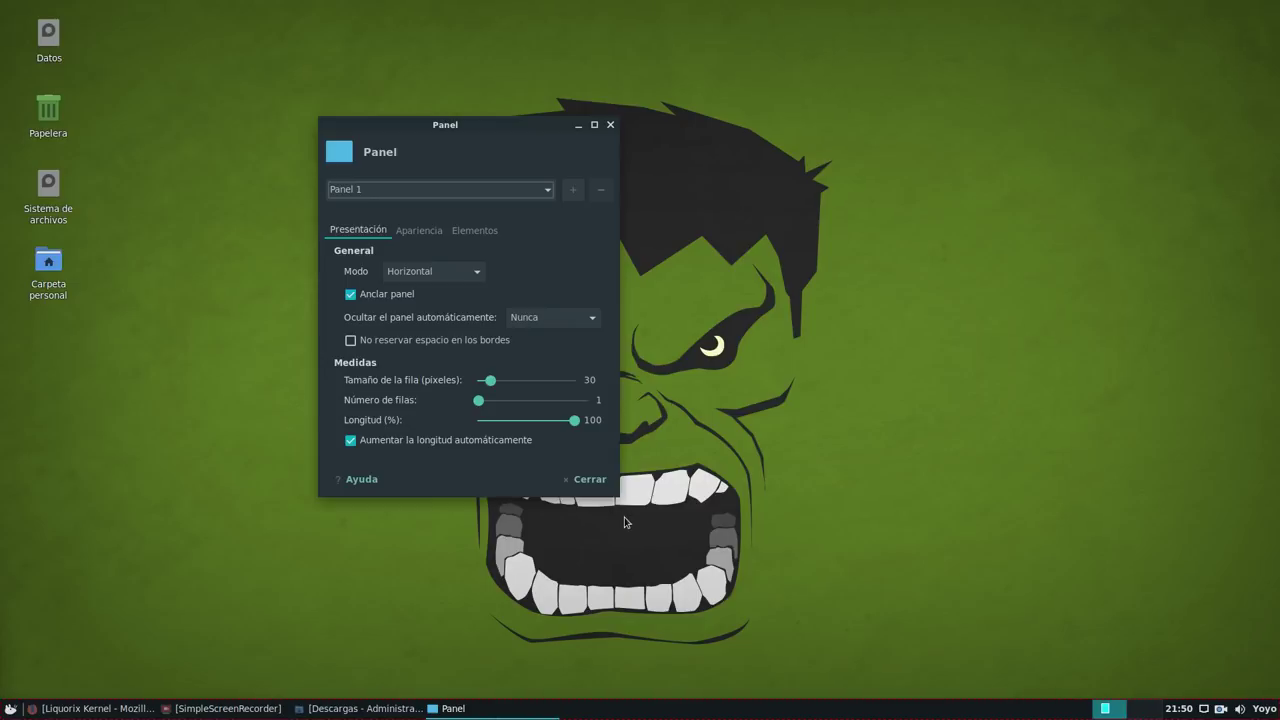
pyautogui.click(474, 232)
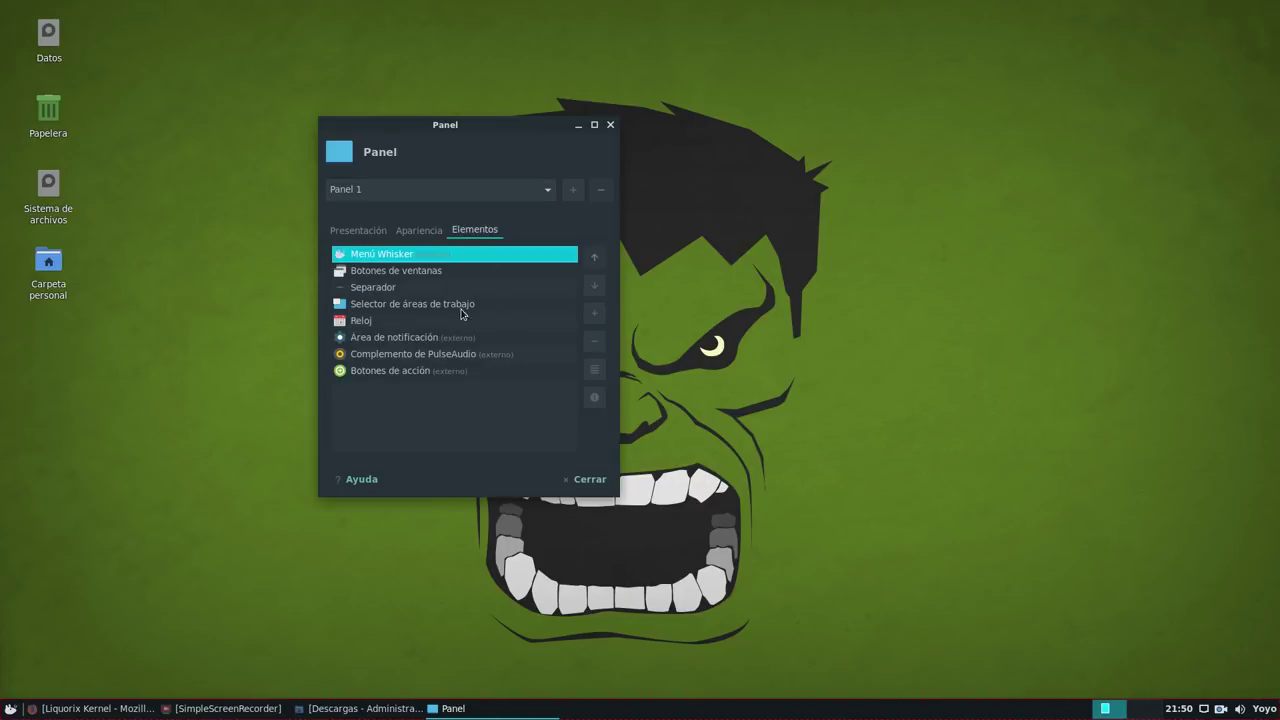
pyautogui.click(382, 358)
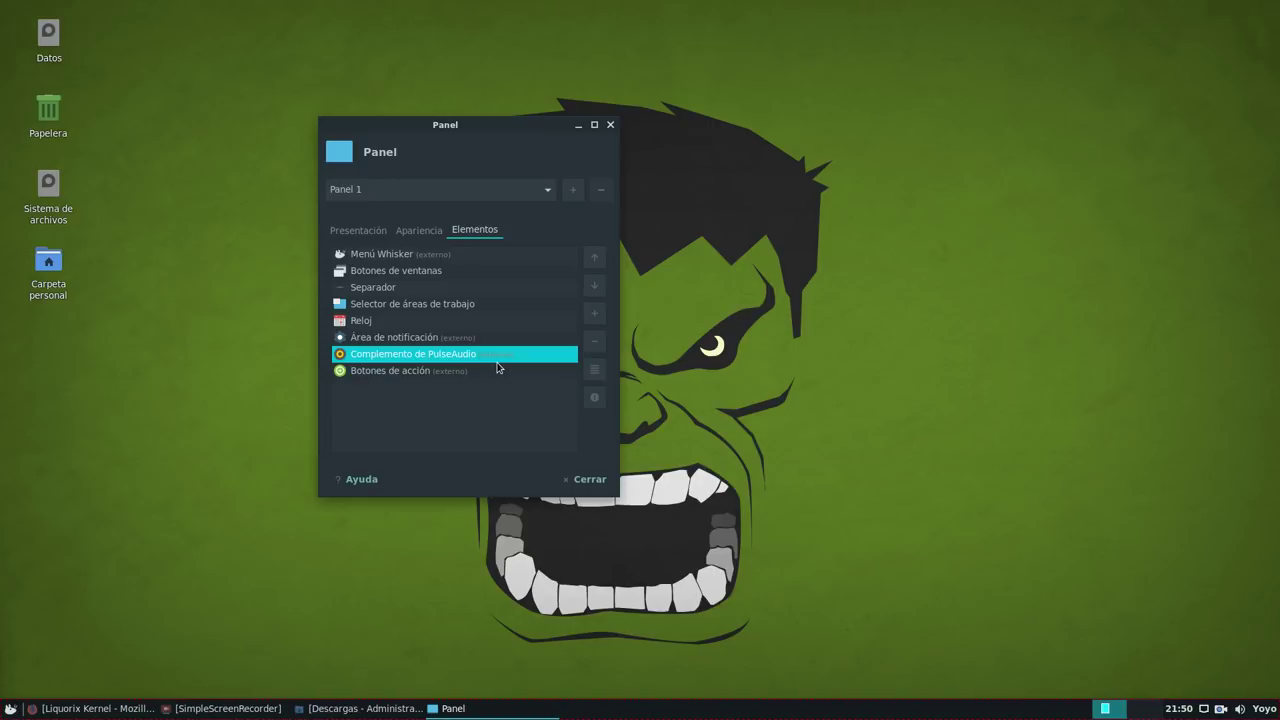
pyautogui.click(610, 125)
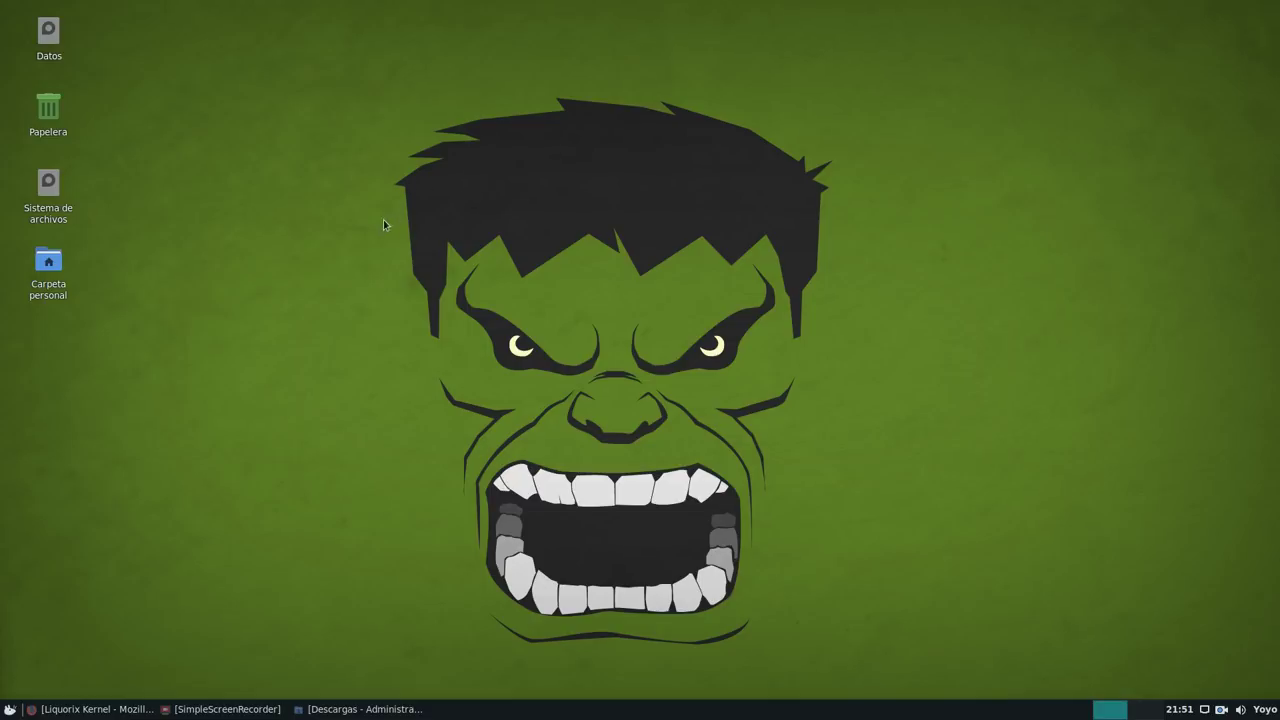
# - View the Aplicaciones categories offered on the desktop background and dismiss them
pyautogui.rightClick(314, 168)
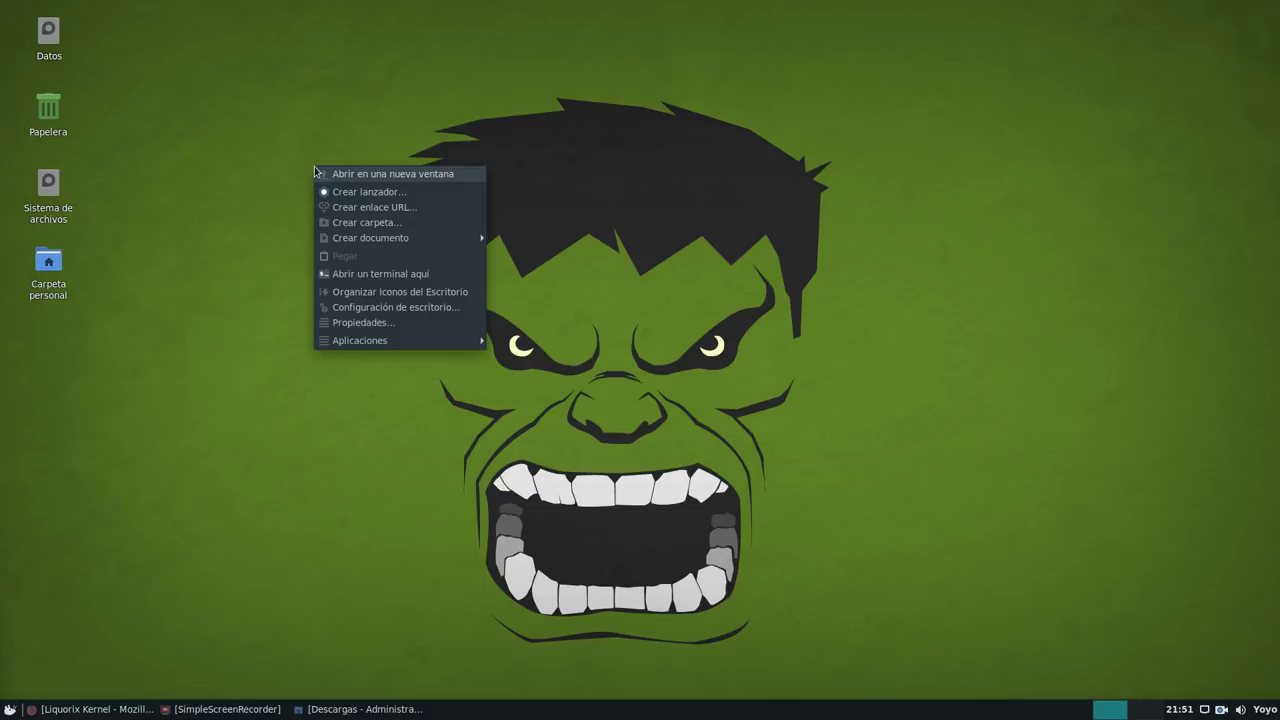
pyautogui.moveTo(364, 344)
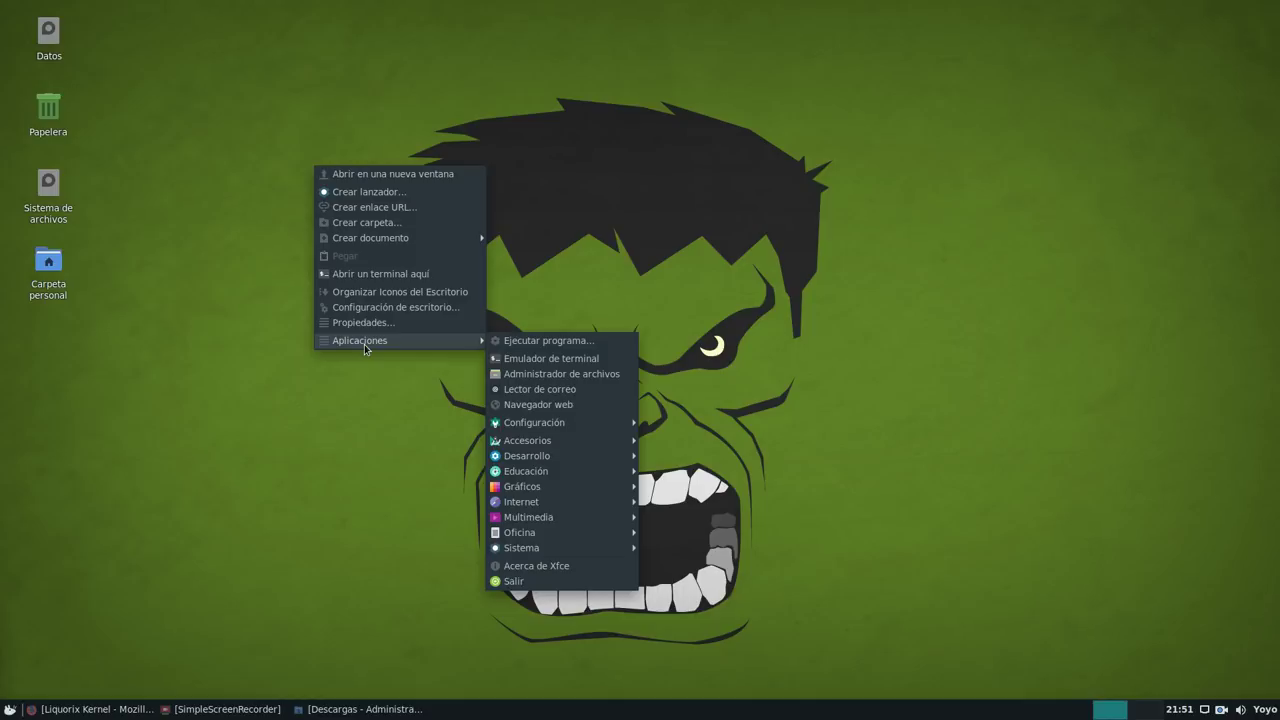
pyautogui.click(148, 443)
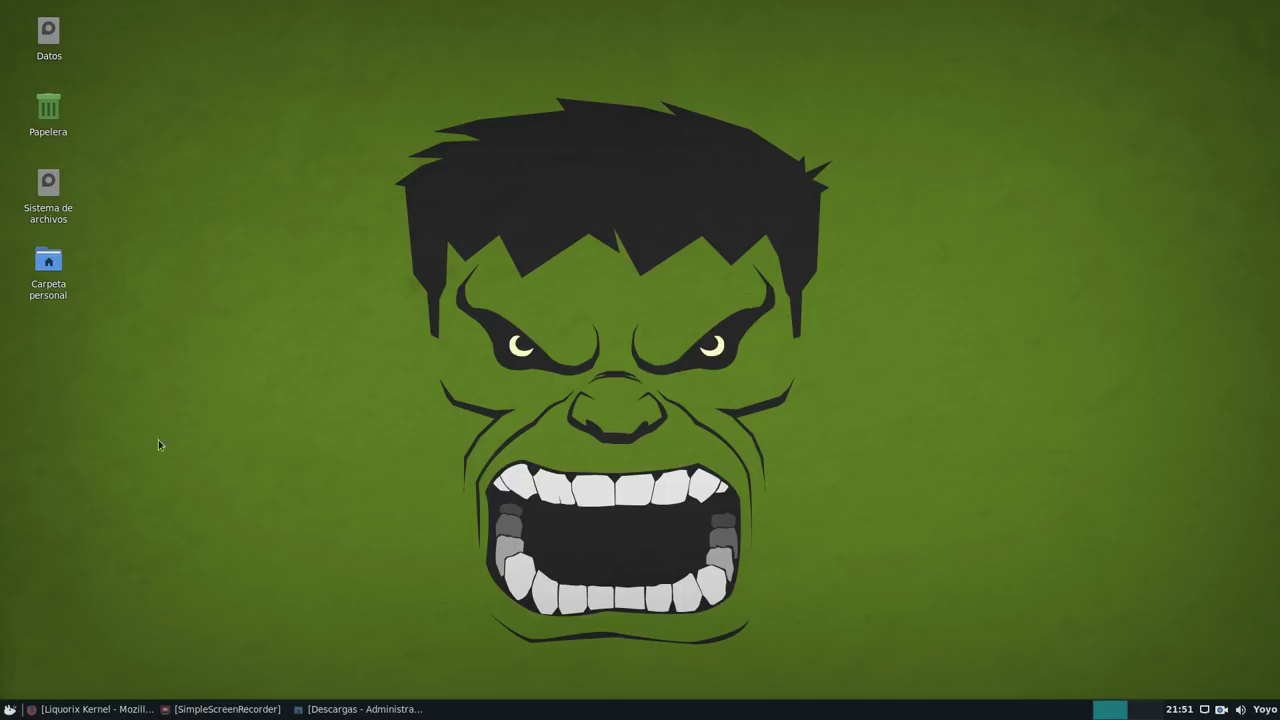
# - Launch the Synaptic package manager and authenticate with the root password
pyautogui.click(10, 709)
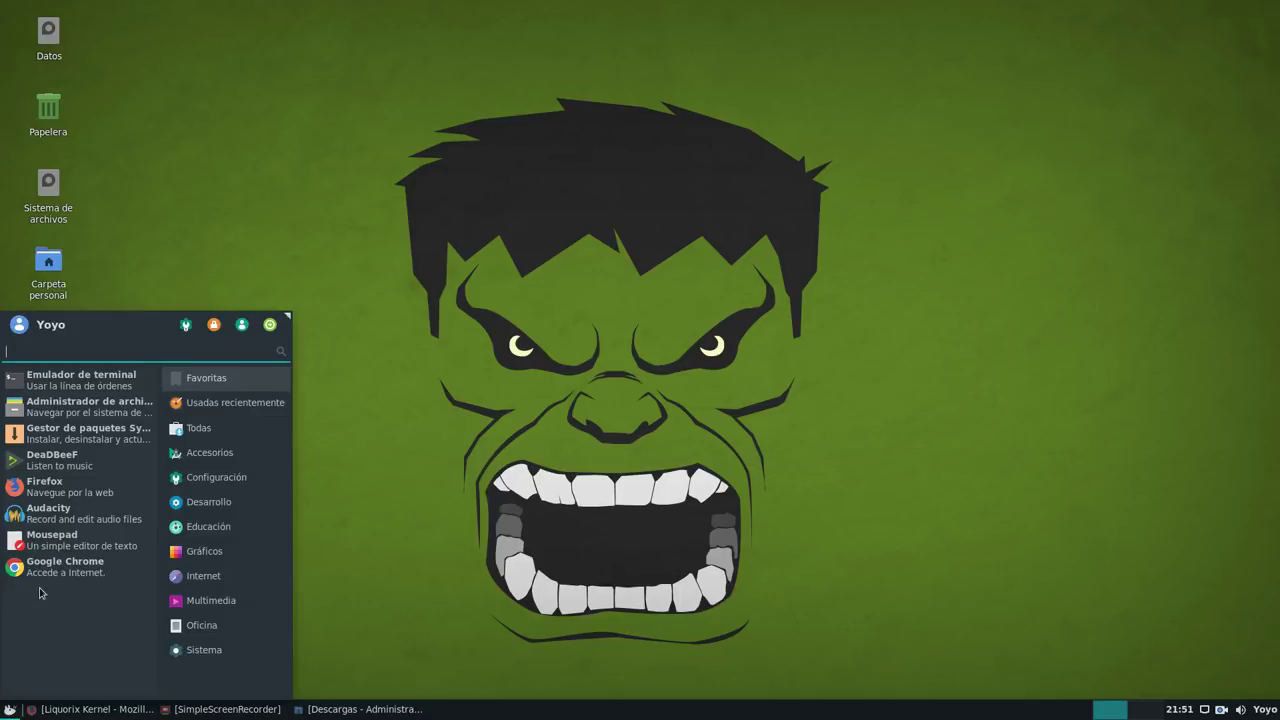
pyautogui.click(40, 432)
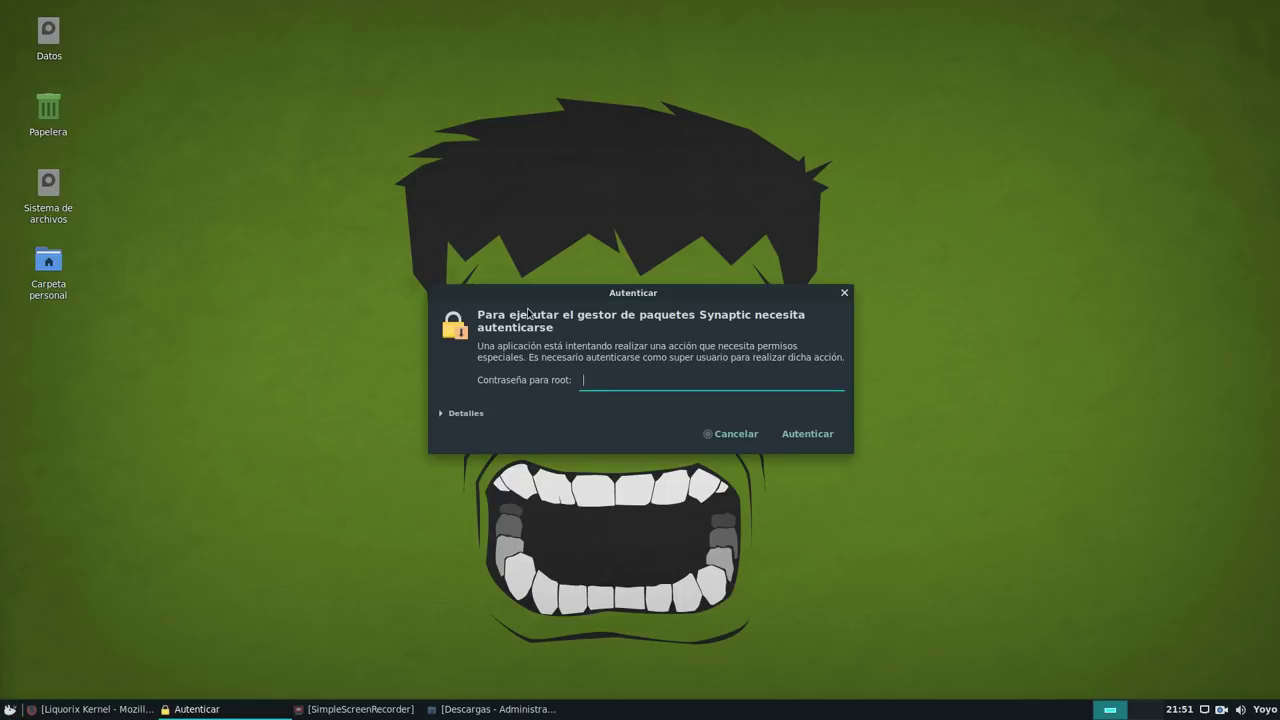
pyautogui.write('●●●●●●●')
pyautogui.press('Return')
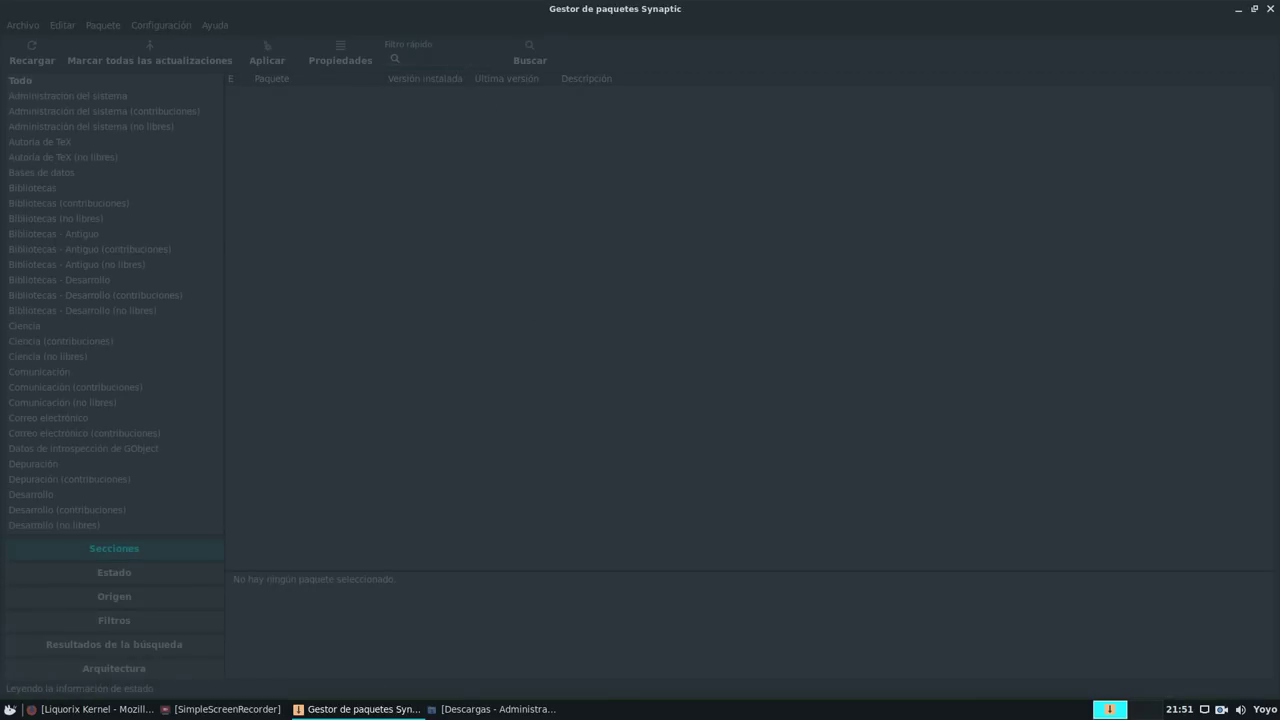
# - Filter the packages by linux-image, view the descriptions of linux-image-liquorix-amd64 and linux-image-4.17.0-1-amd64, and close Synaptic
pyautogui.write('lin')
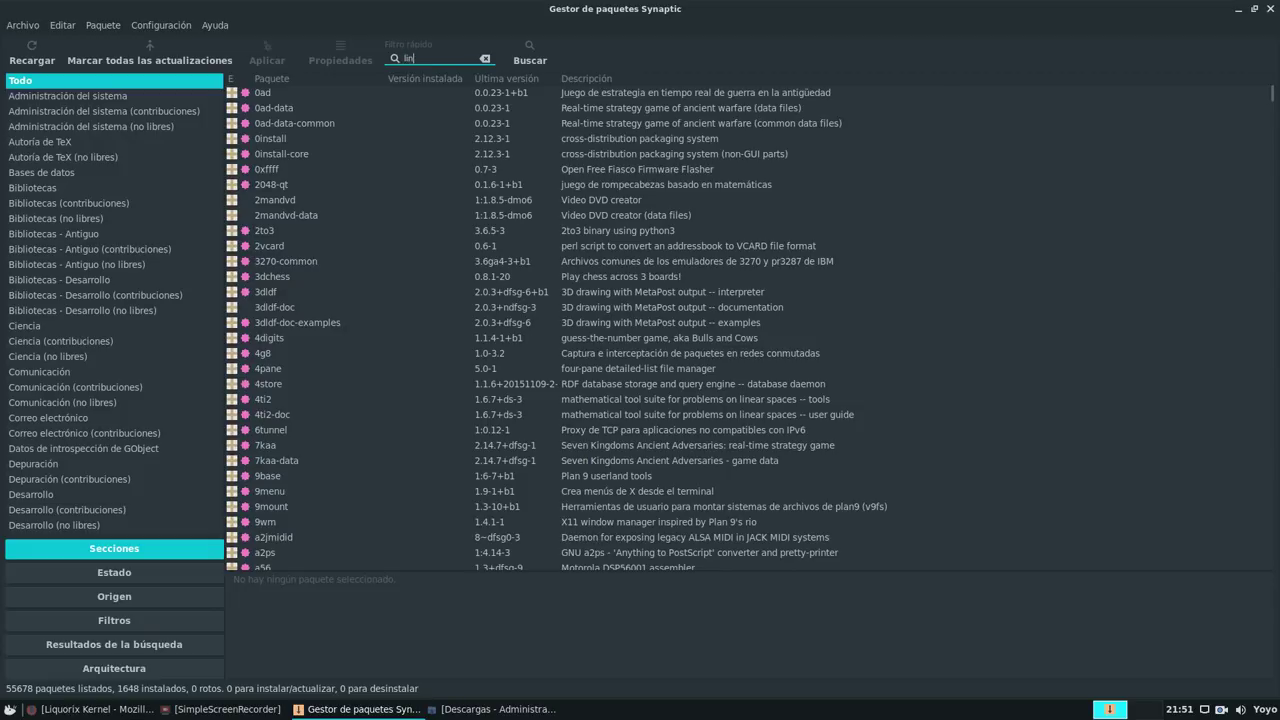
pyautogui.write('ux-image')
pyautogui.click(365, 157)
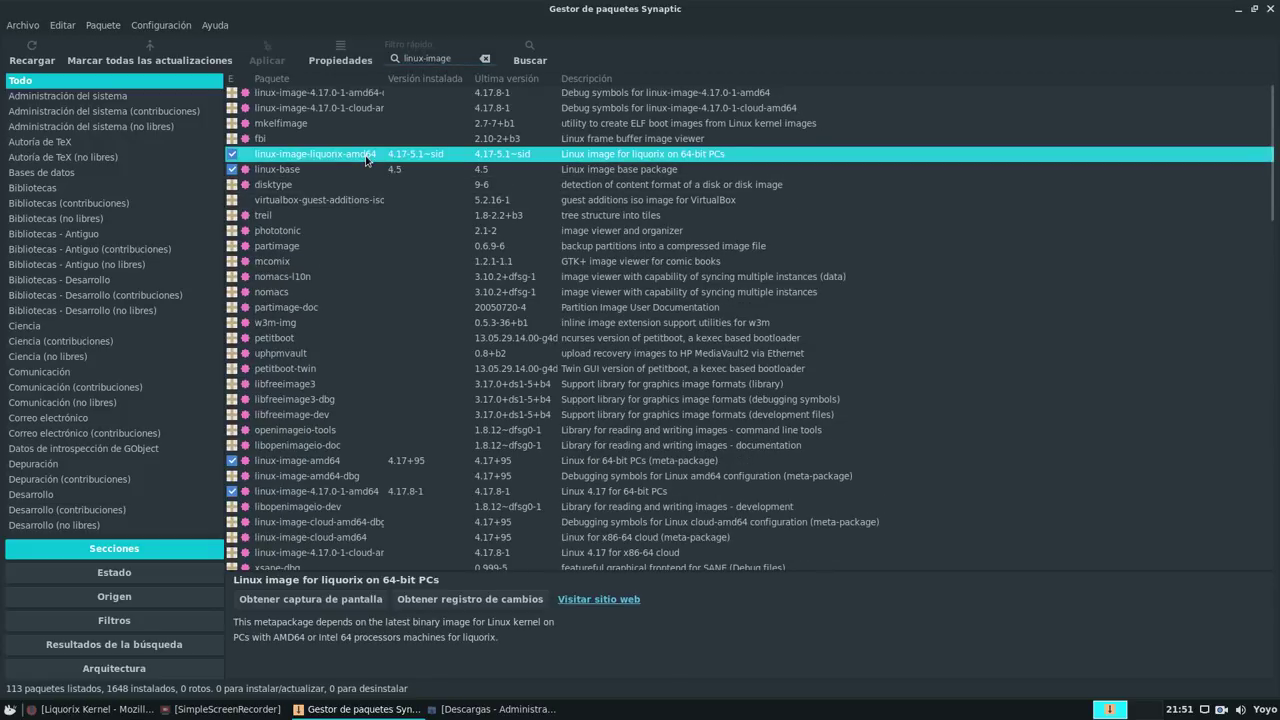
pyautogui.click(360, 492)
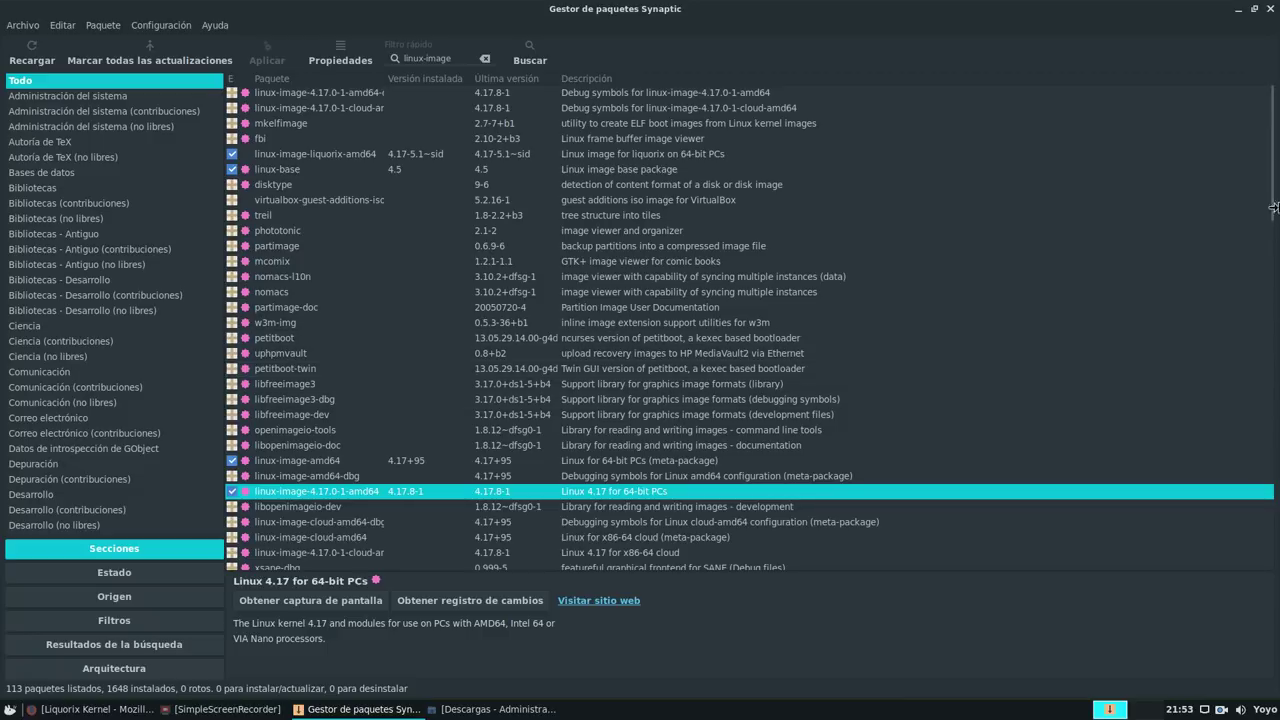
pyautogui.click(1270, 8)
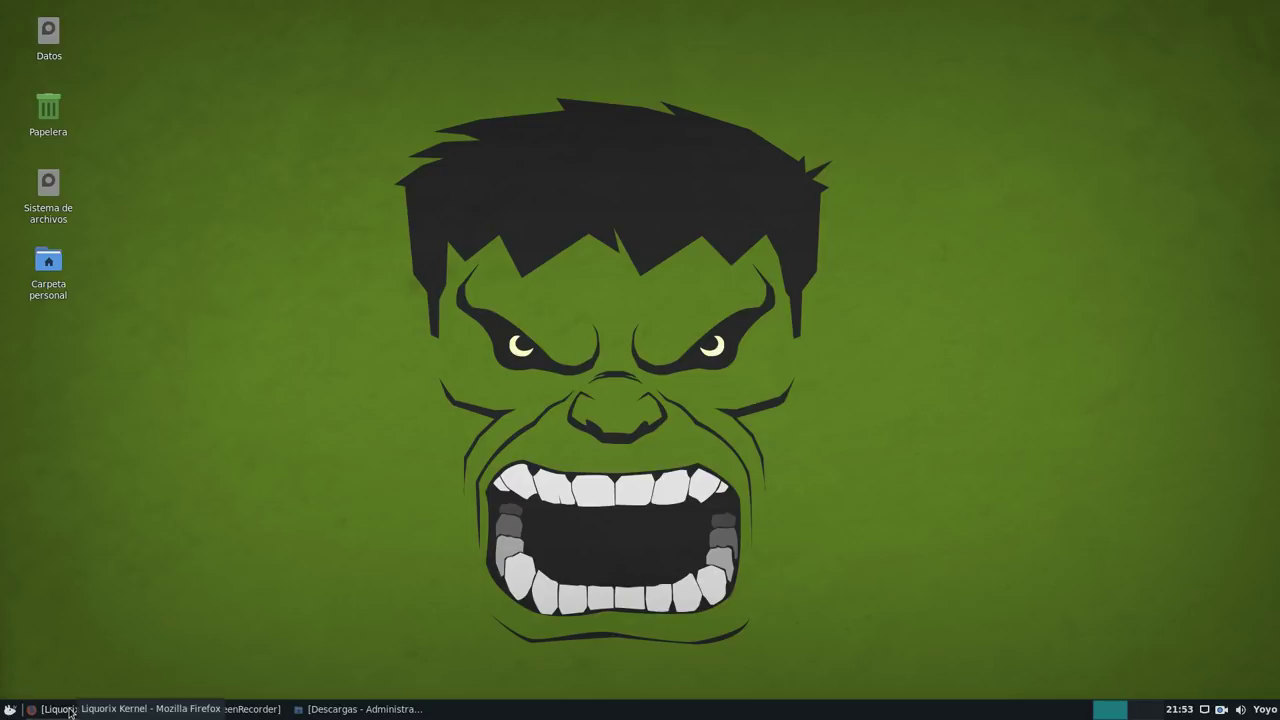
# - Bring up the SimpleScreenRecorder window, open an enlarged terminal and run htop to examine processes and resource use
pyautogui.click(235, 714)
pyautogui.click(10, 709)
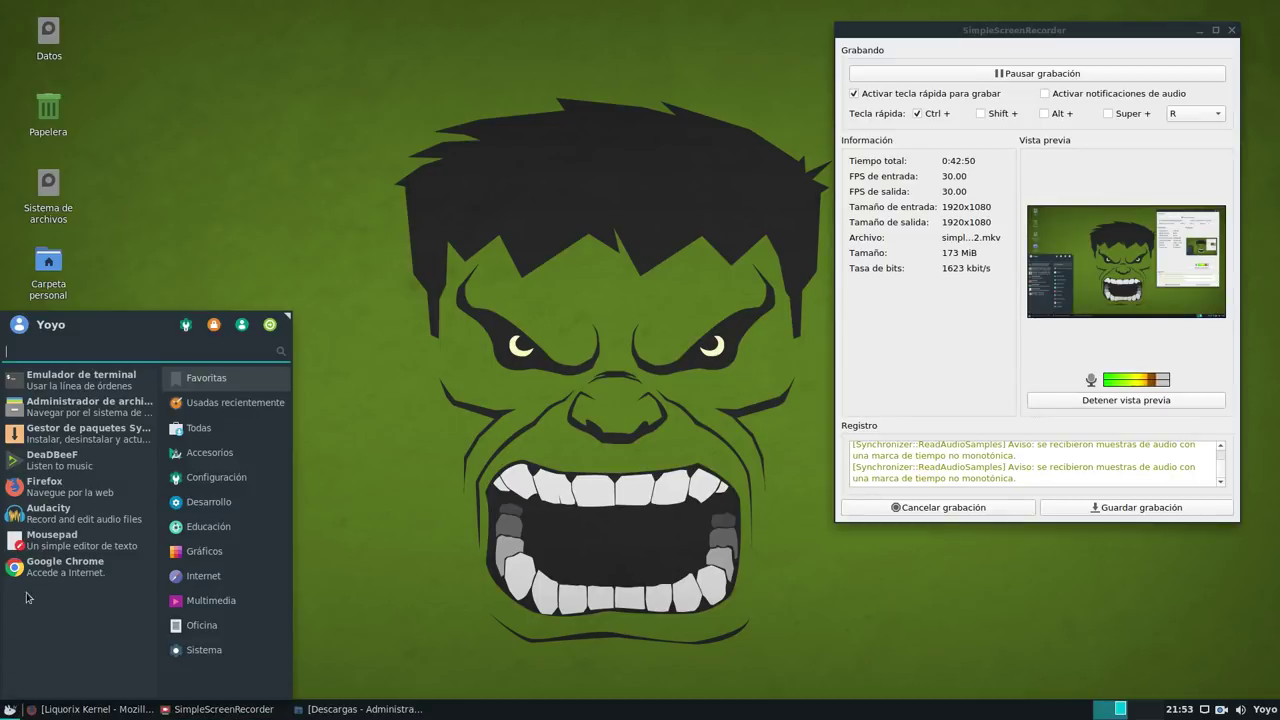
pyautogui.click(90, 379)
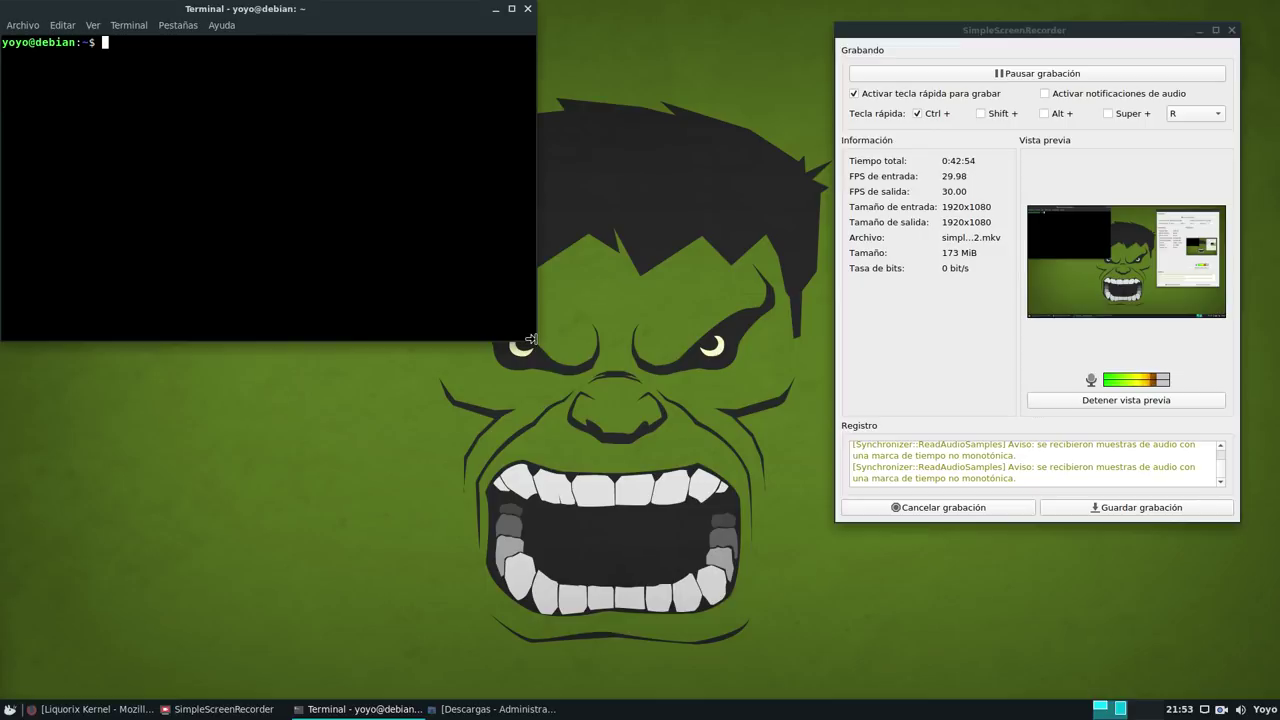
pyautogui.moveTo(531, 339); pyautogui.dragTo(994, 596)
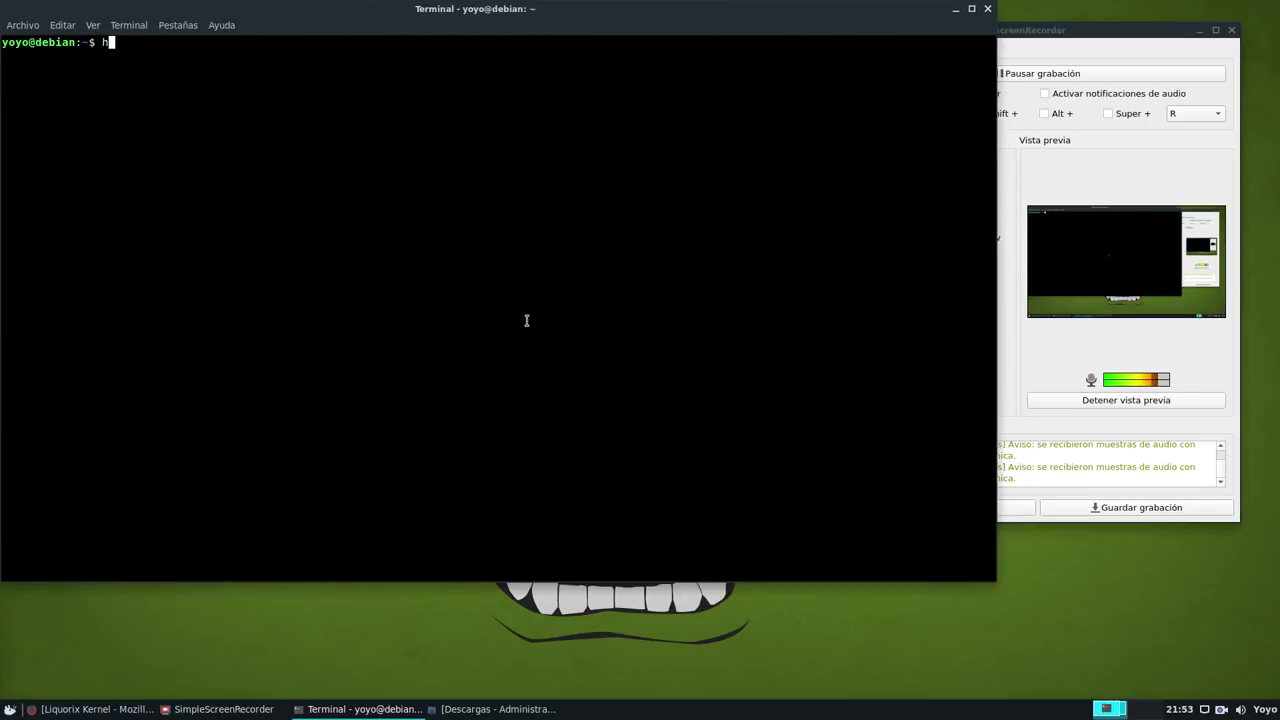
pyautogui.write('htop')
pyautogui.press('Return')
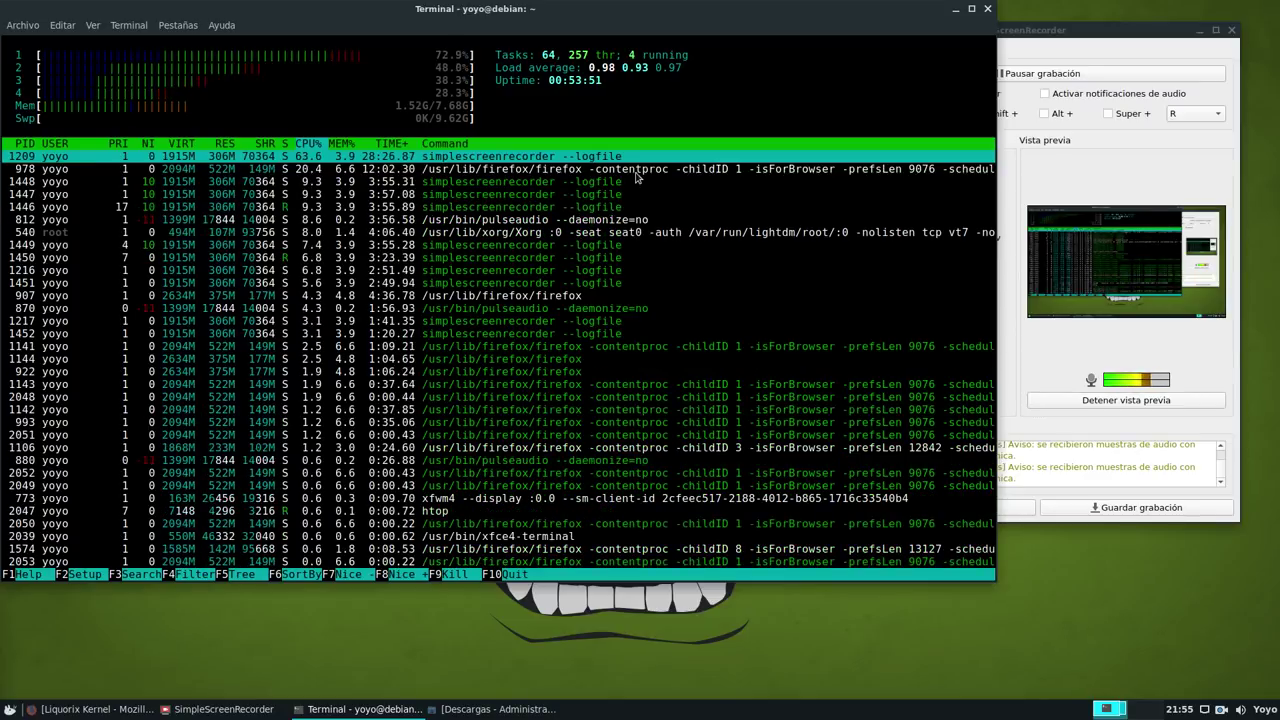
# - Close the terminal despite the running htop process and move the SimpleScreenRecorder window nearer the middle of the desktop
pyautogui.click(987, 8)
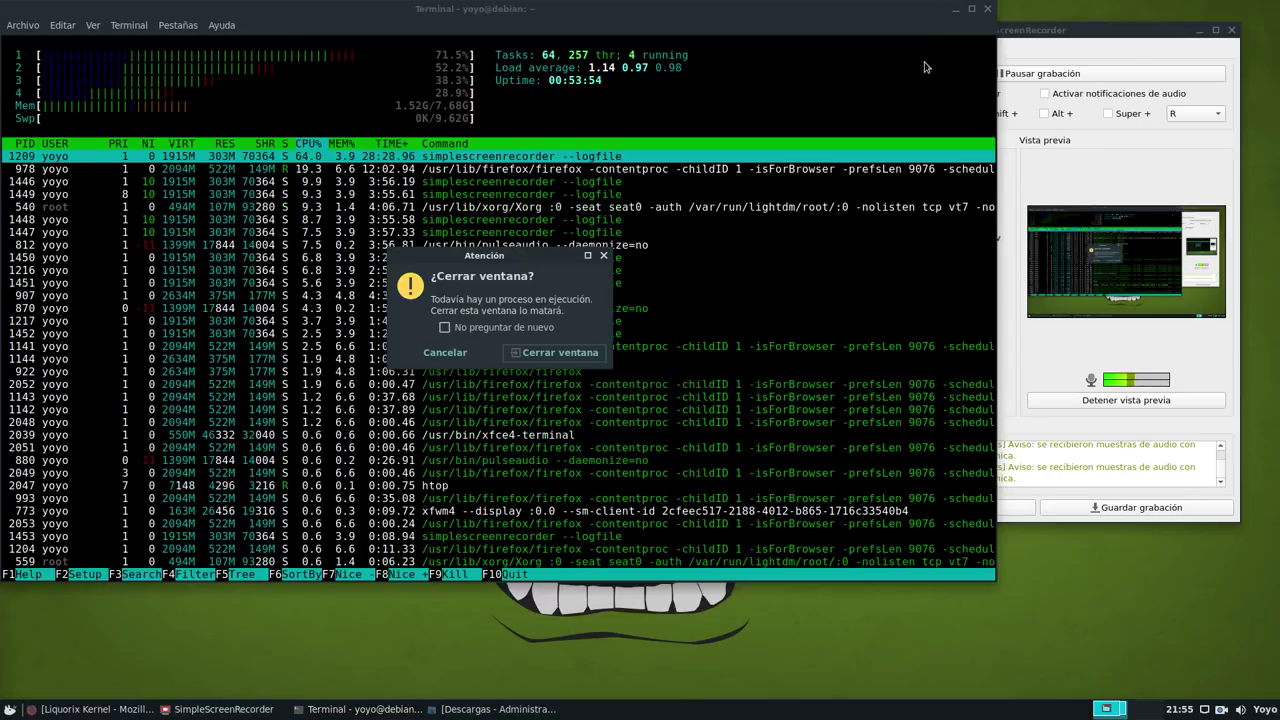
pyautogui.click(550, 352)
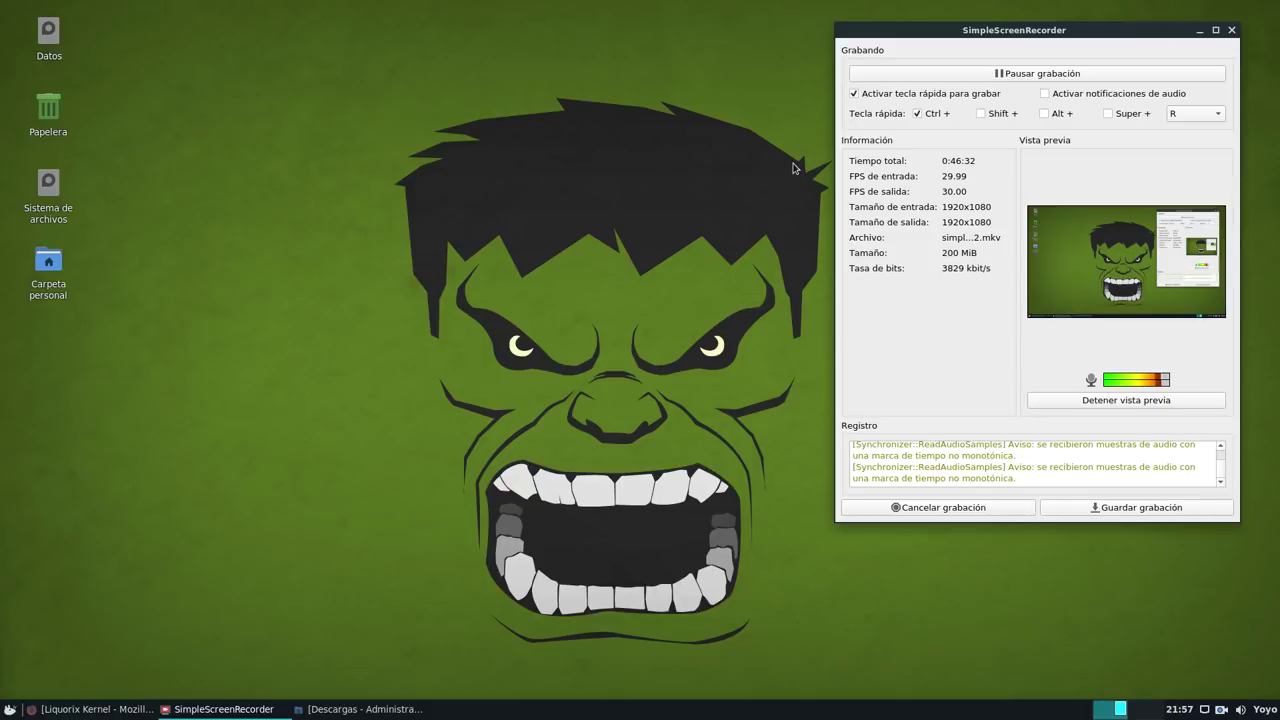
pyautogui.moveTo(1007, 30); pyautogui.dragTo(732, 78)
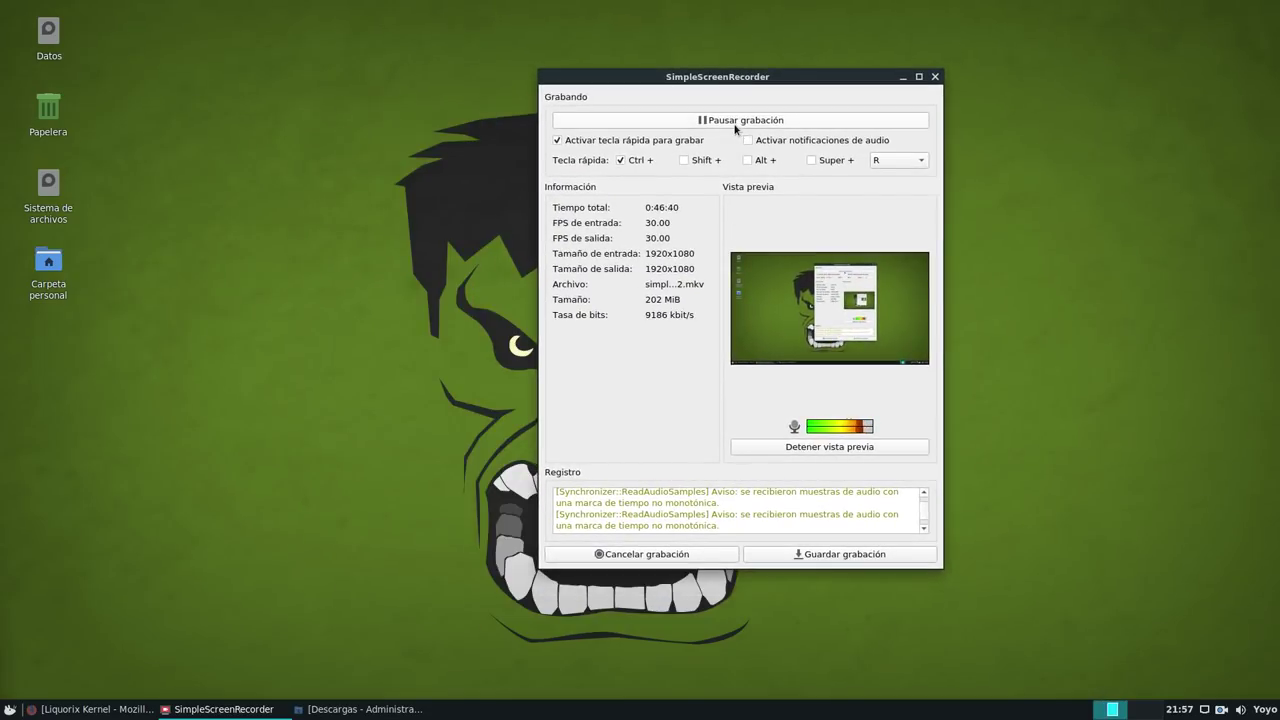